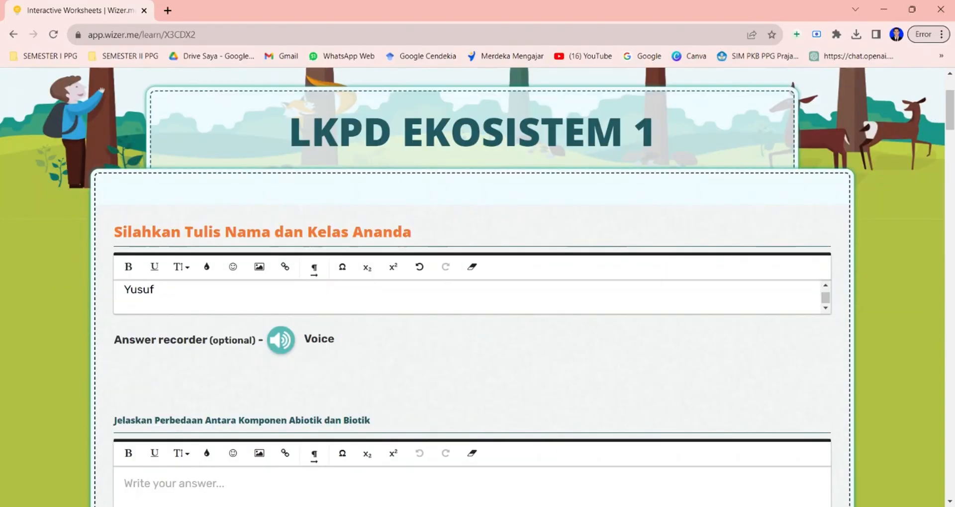
# Finish entering the class Kelas X IPA 2 under the student's name in the name and class field.
pyautogui.write('as X IPA 2')
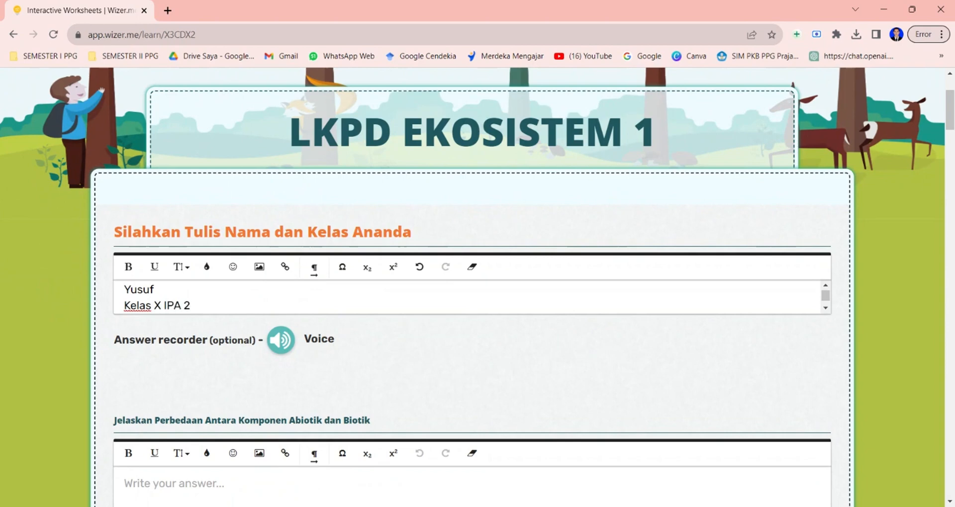
# Record a voice answer for the abiotic versus biotic question and upload the recording.
pyautogui.scroll(-3, 457, 350)
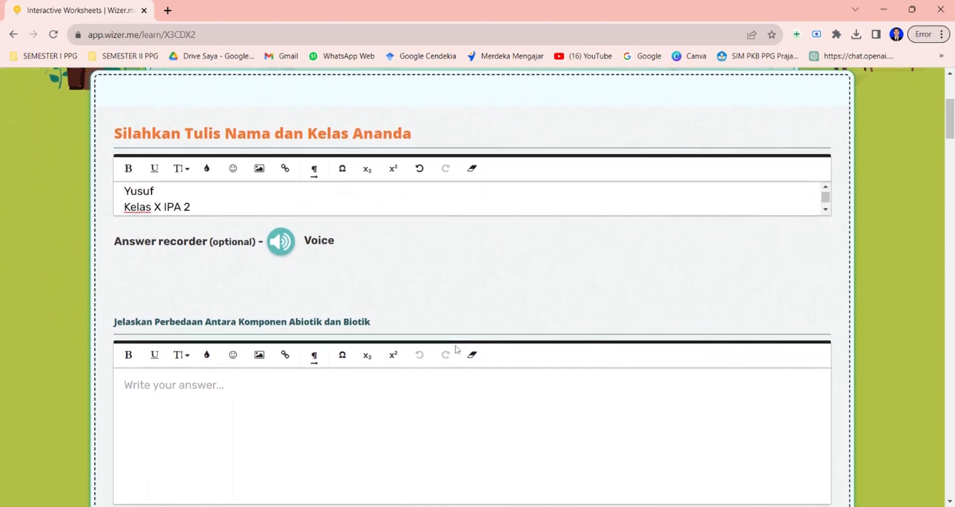
pyautogui.scroll(-1, 473, 287)
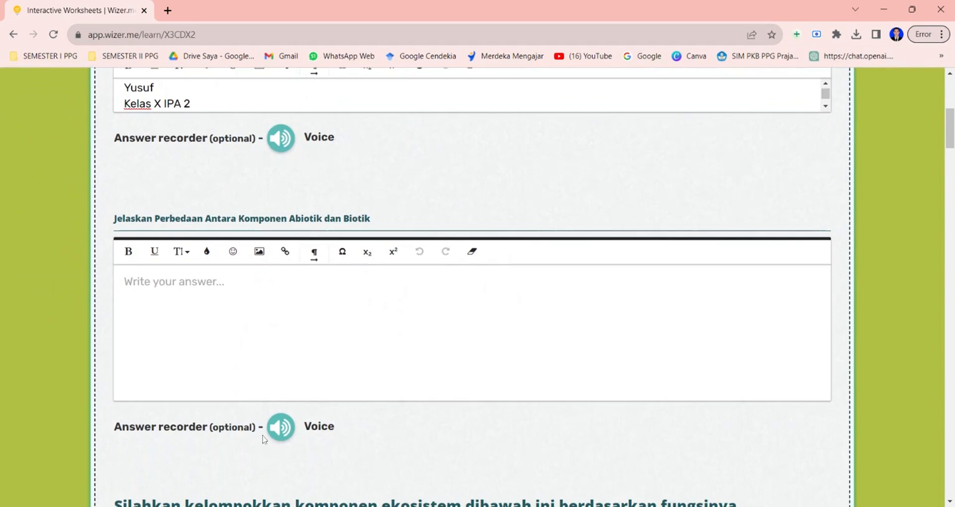
pyautogui.click(282, 428)
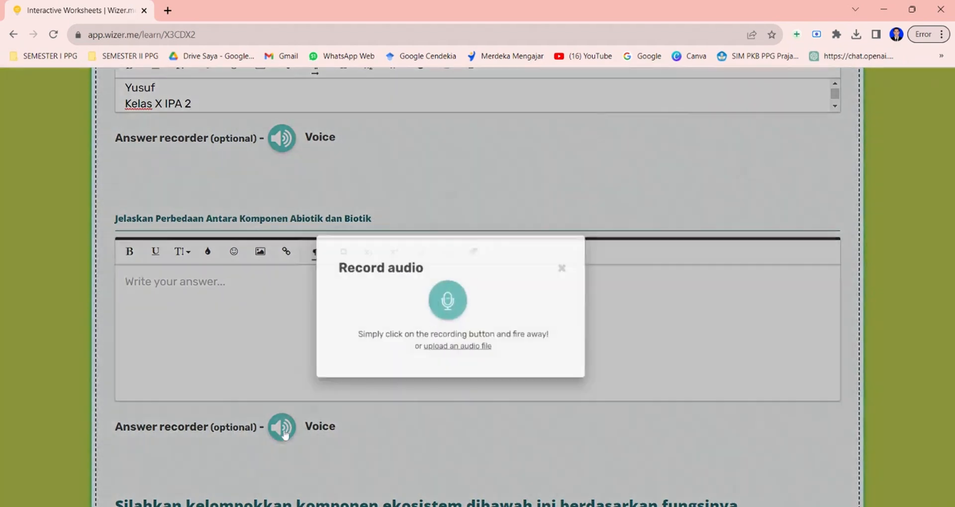
pyautogui.click(479, 282)
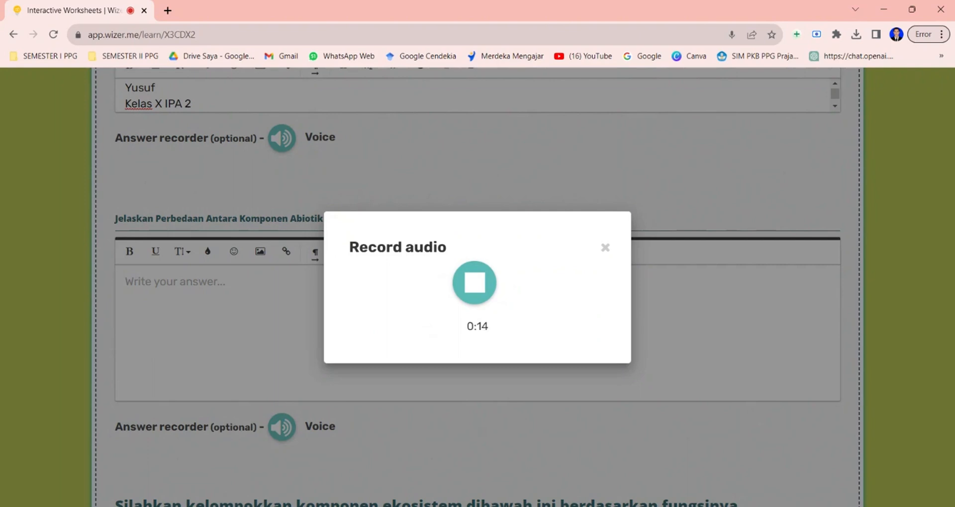
pyautogui.click(475, 294)
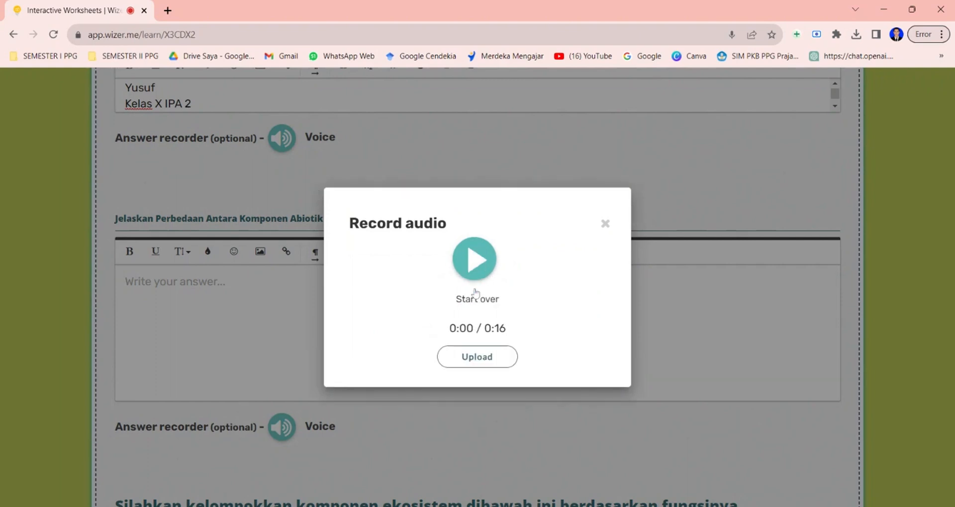
pyautogui.click(477, 357)
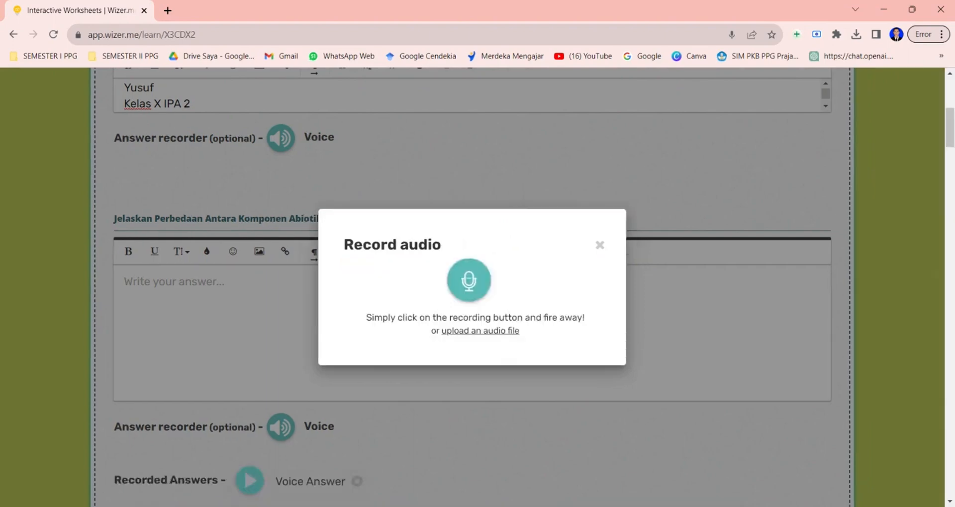
# Write the first answer line: Komponen biotik adalah komponen hidup yang ada di alam seperti hewan, tumbuhan dan mikroorganisme.
pyautogui.scroll(-1, 473, 288)
pyautogui.write('Komponen')
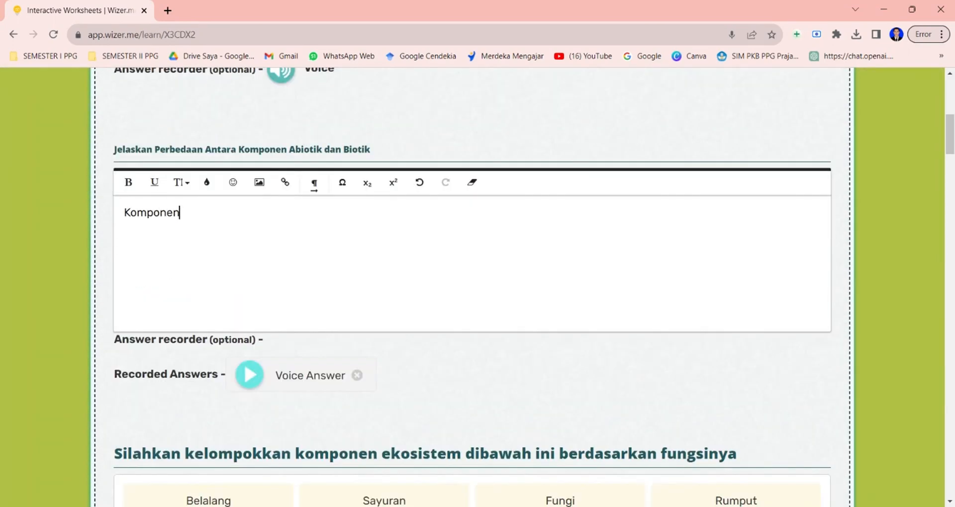
pyautogui.write(' biotik adalah komponen ')
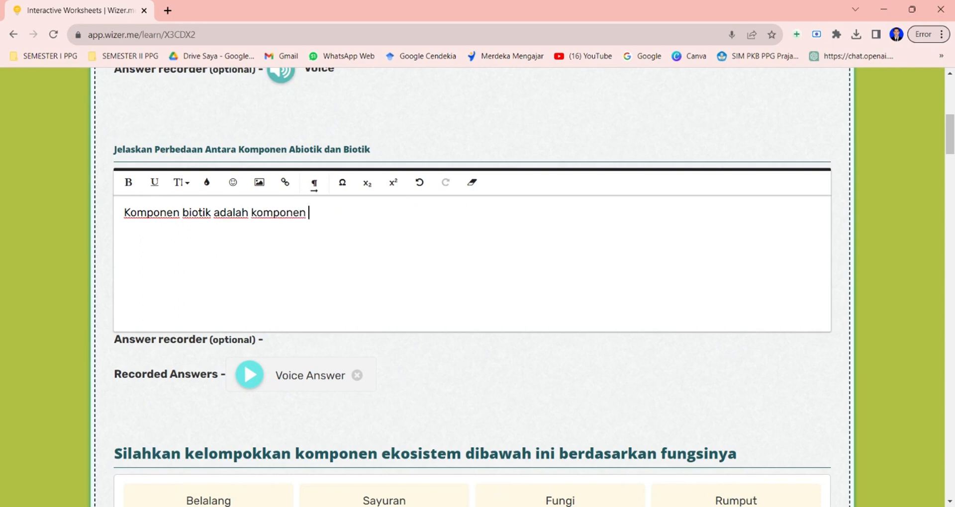
pyautogui.write('hidup yang ada di alam sepert')
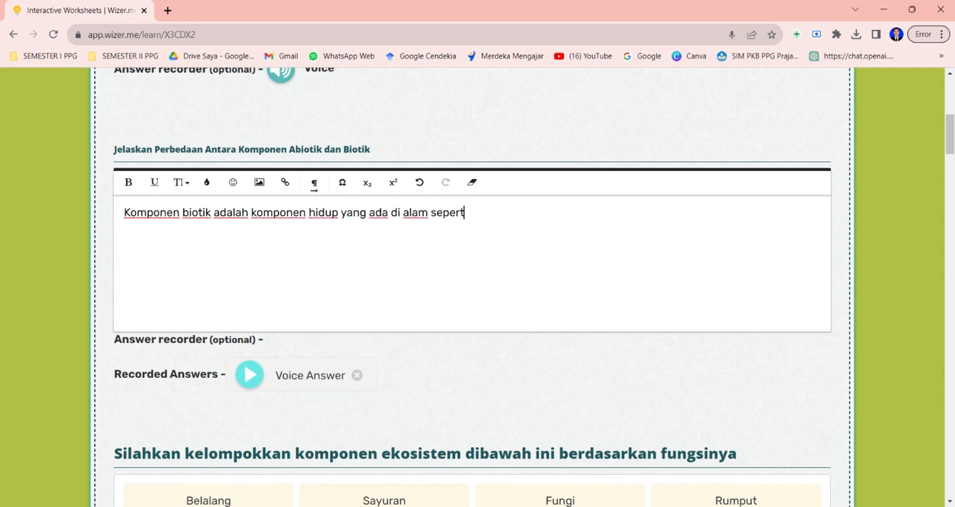
pyautogui.write('i hewan, tumbuhan dan mik')
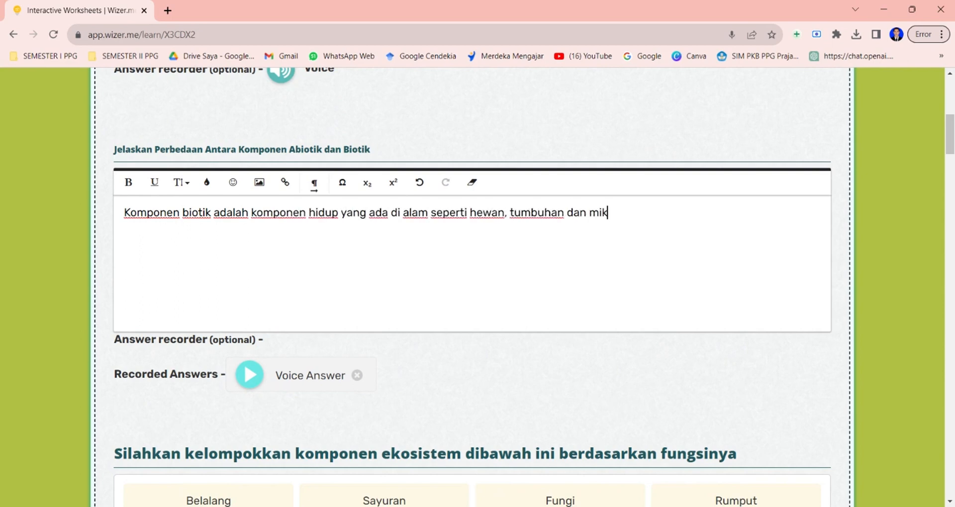
pyautogui.write('roorganisme')
pyautogui.press('Return')
# Add a second line: Komponen abiotik adalah komponen yang tidak hidup di alam seperti tanah, air dan udara.
pyautogui.write('Komp')
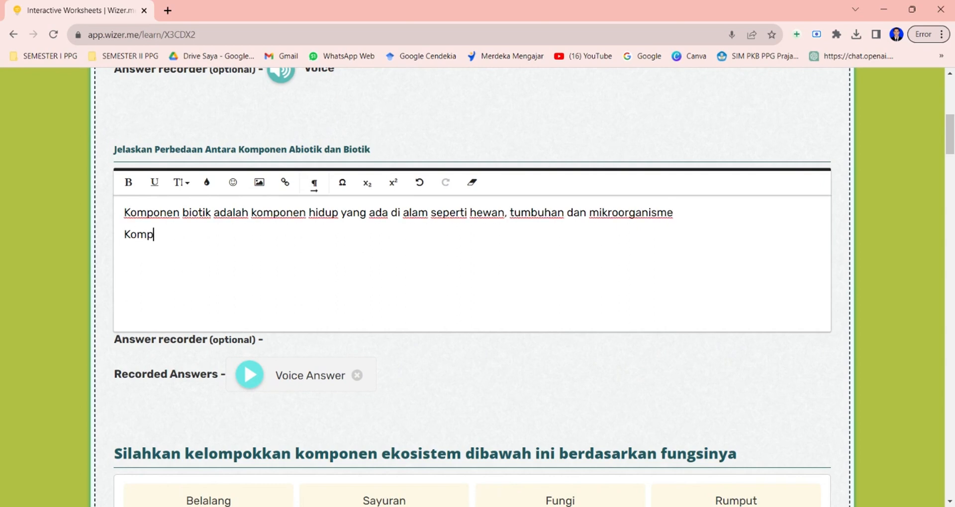
pyautogui.write('onen abiotik adalah kompone')
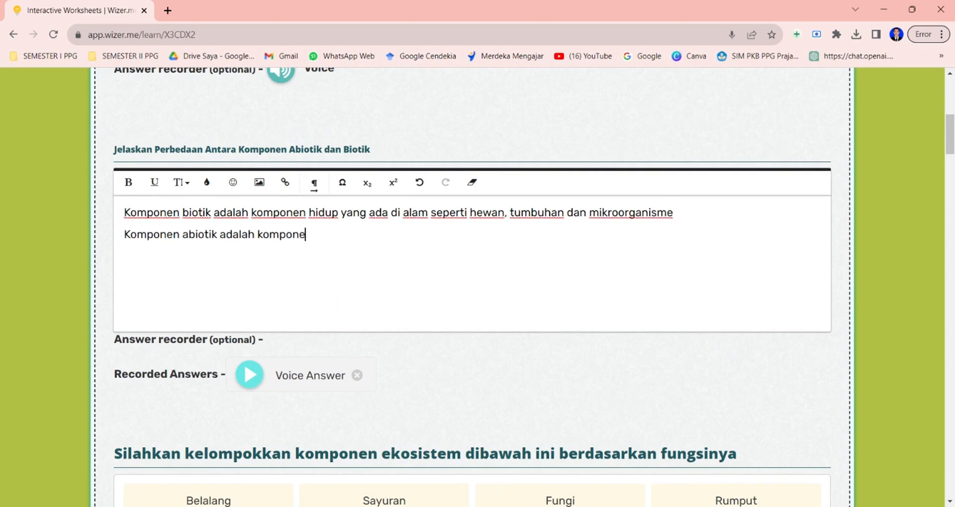
pyautogui.write('n yang tidak hidup di alam sepert')
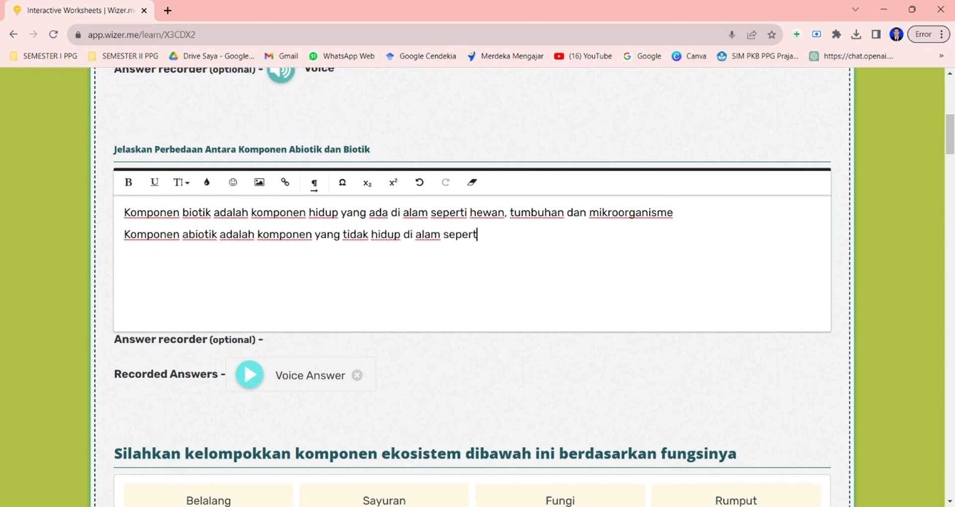
pyautogui.write('i tanah, air dan udara')
# Sort Rumput and Sayuran into the Produsen group and Belalang into the Konsumen group.
pyautogui.scroll(-2, 488, 363)
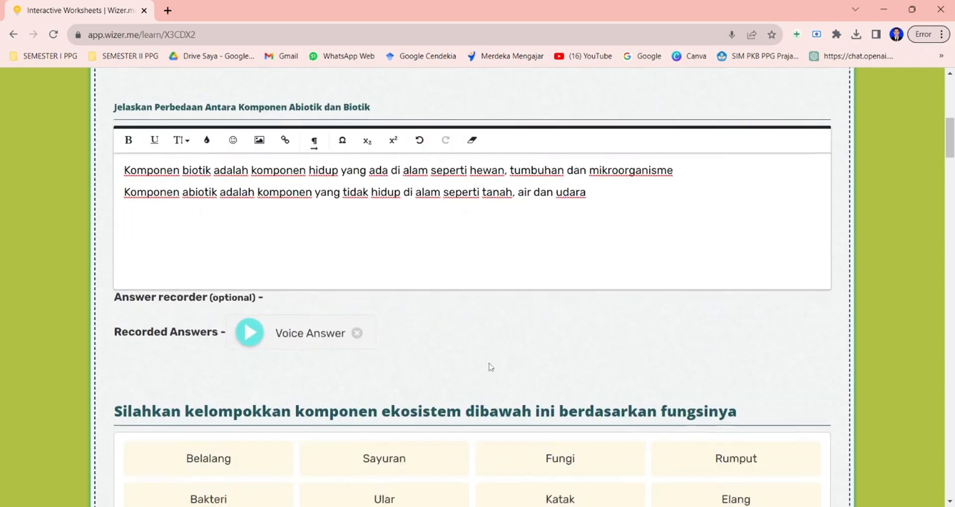
pyautogui.scroll(-3, 490, 367)
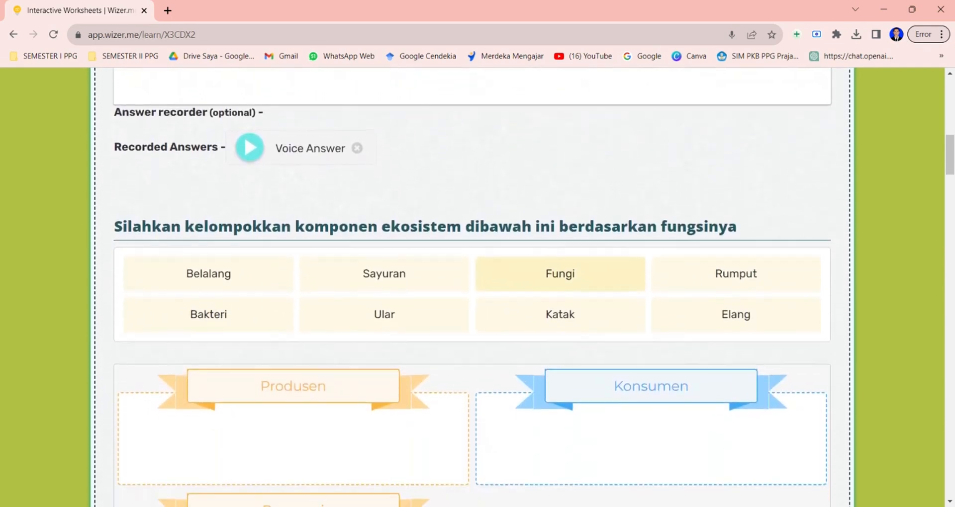
pyautogui.scroll(-1, 717, 207)
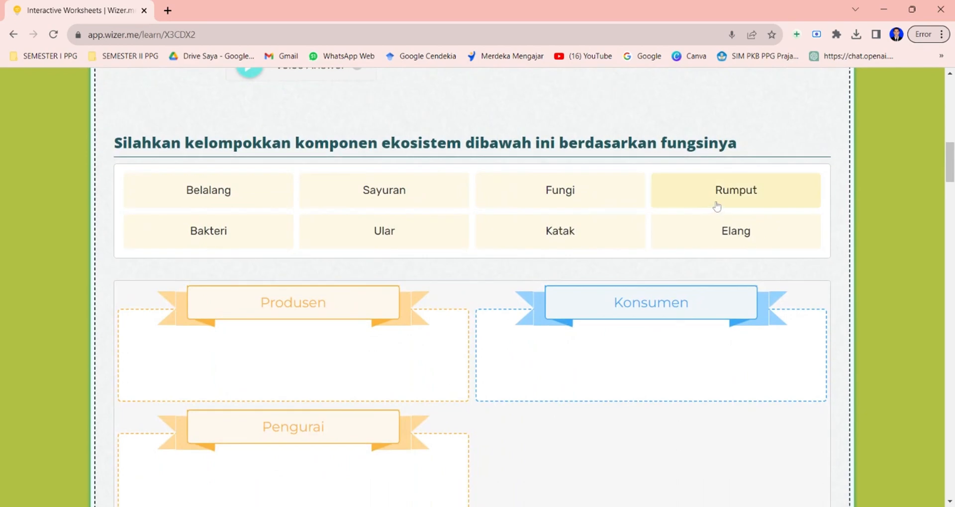
pyautogui.click(717, 205)
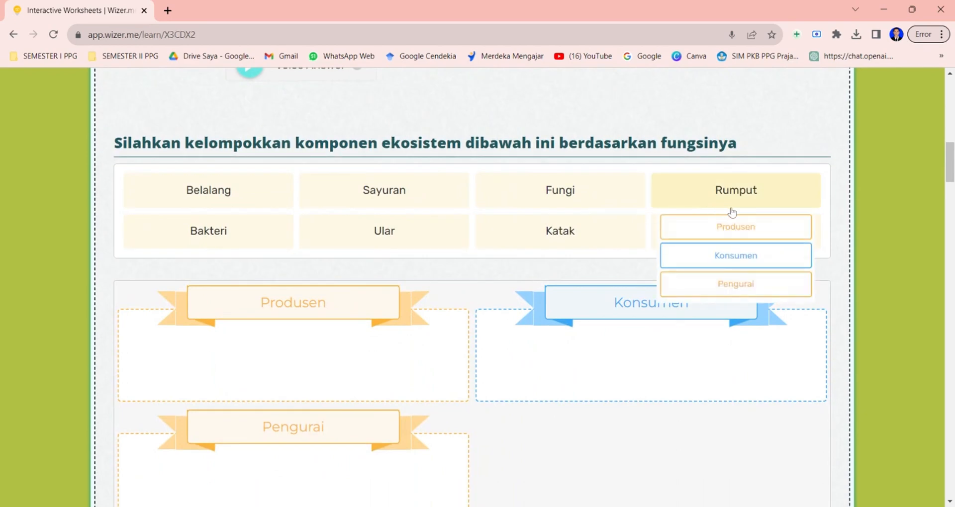
pyautogui.click(738, 228)
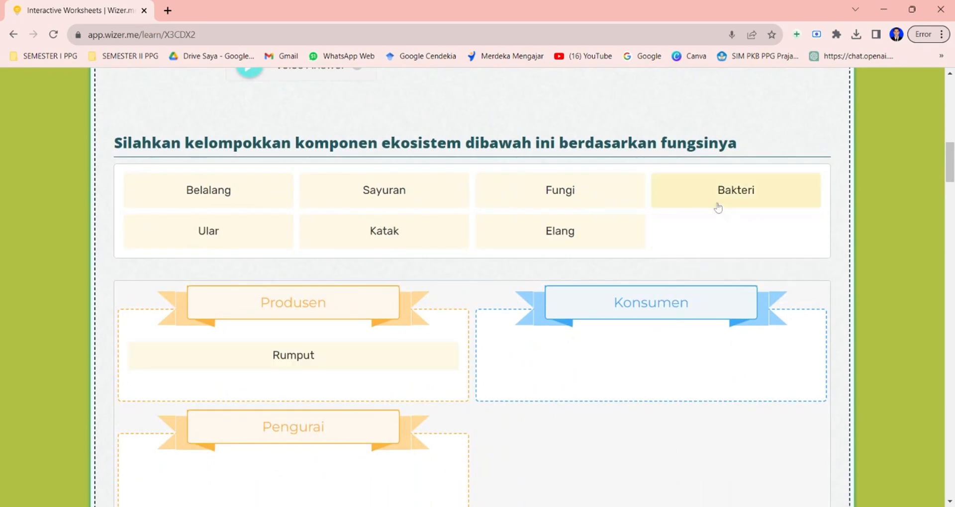
pyautogui.click(248, 208)
pyautogui.click(234, 255)
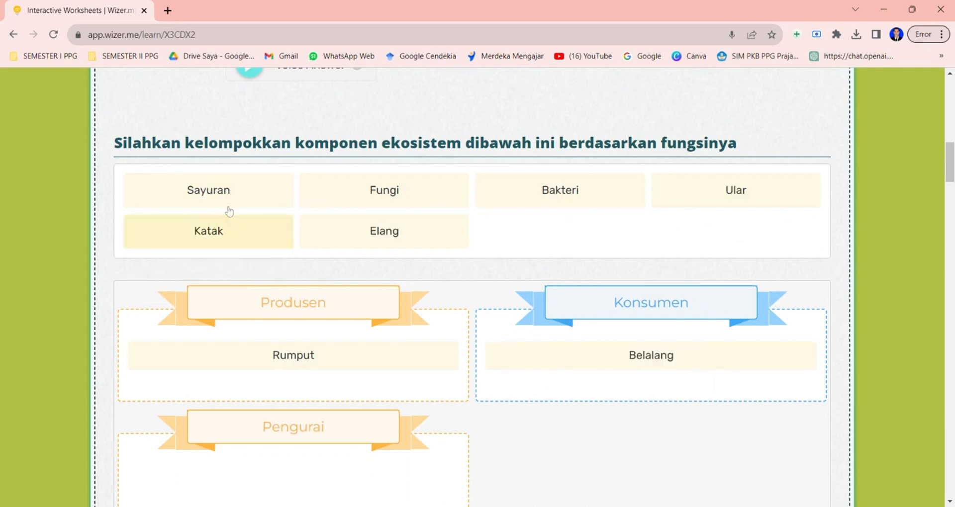
pyautogui.click(228, 216)
pyautogui.click(229, 227)
# Place Fungi and Bakteri in the Pengurai group.
pyautogui.click(213, 201)
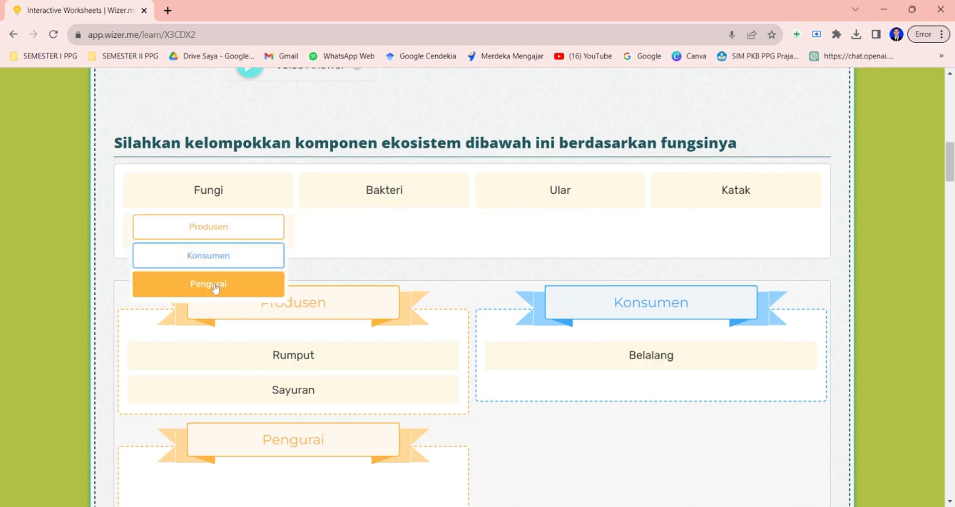
pyautogui.click(209, 286)
pyautogui.click(213, 202)
pyautogui.click(213, 284)
# Place Ular, Katak and Elang in the Konsumen group.
pyautogui.click(222, 196)
pyautogui.click(219, 255)
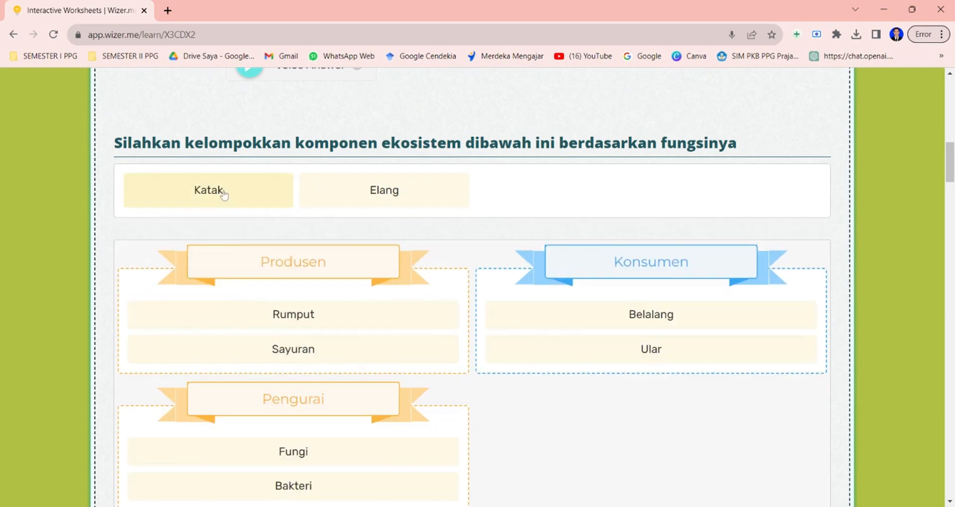
pyautogui.click(223, 192)
pyautogui.click(219, 255)
pyautogui.click(221, 197)
pyautogui.click(221, 256)
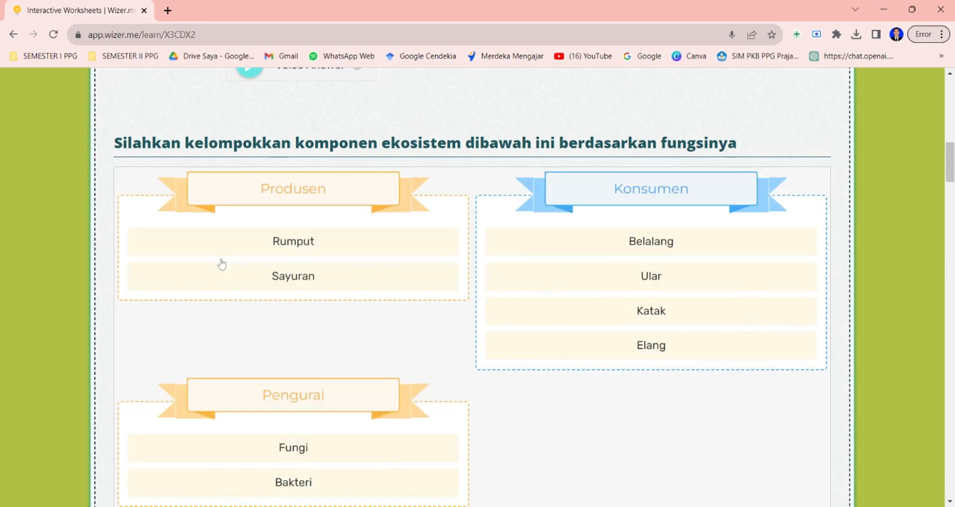
# Add the text label Rumput near the lower left of the food-chain drawing canvas.
pyautogui.scroll(-1, 618, 403)
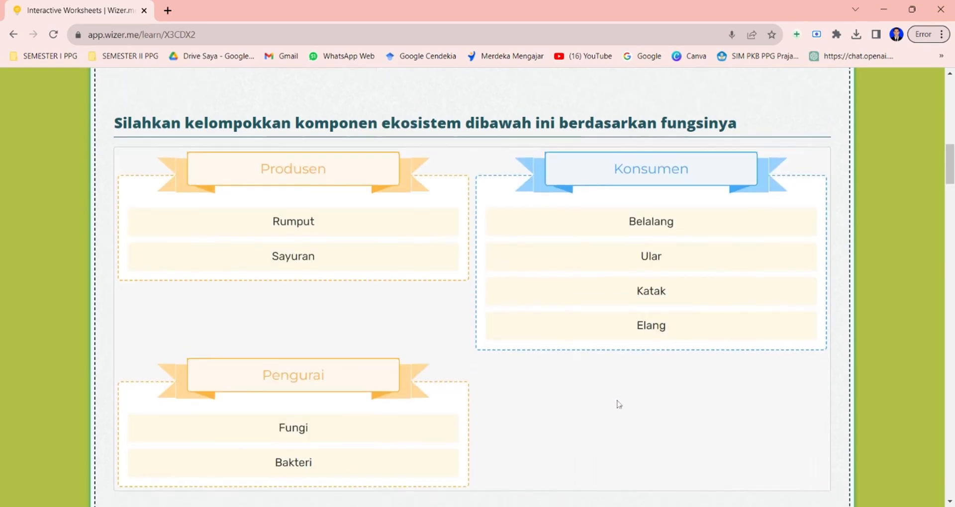
pyautogui.scroll(-5, 473, 287)
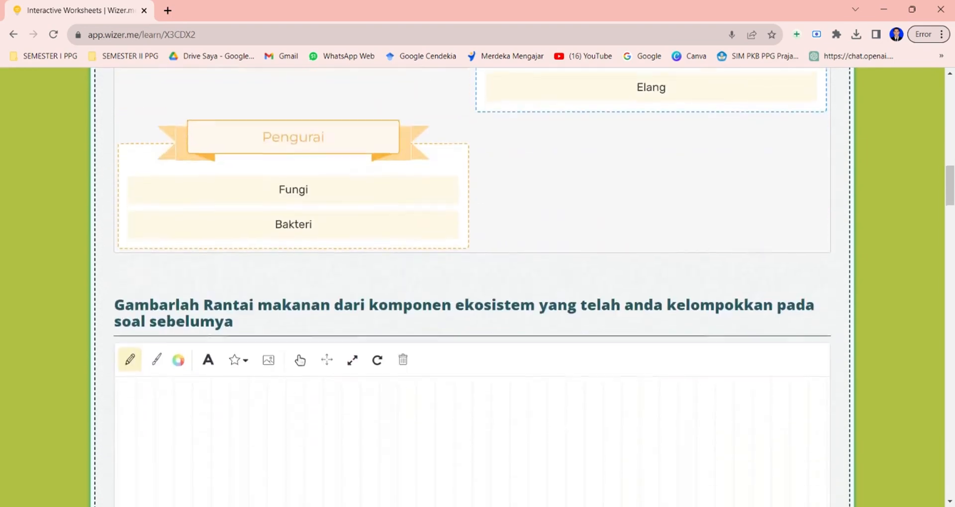
pyautogui.scroll(2, 473, 287)
pyautogui.scroll(-5, 473, 288)
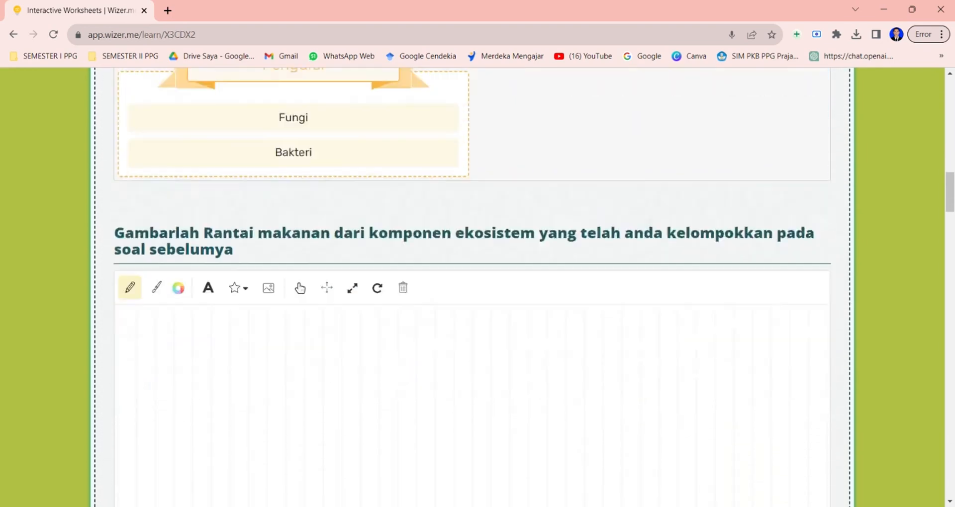
pyautogui.scroll(-1, 472, 288)
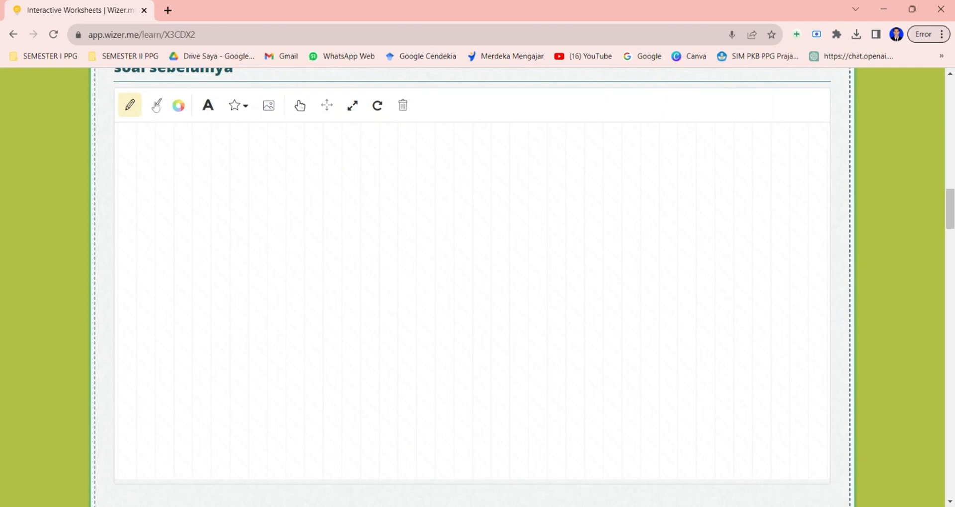
pyautogui.click(208, 107)
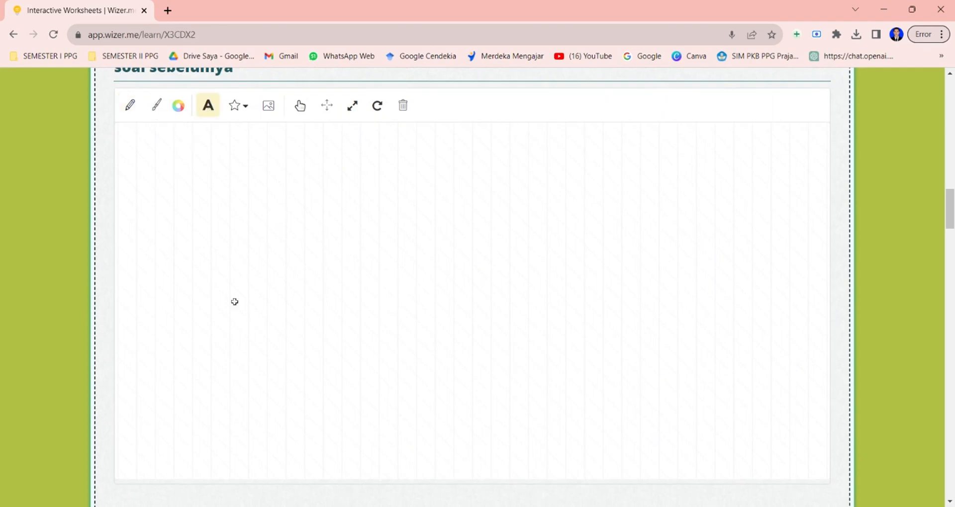
pyautogui.click(159, 365)
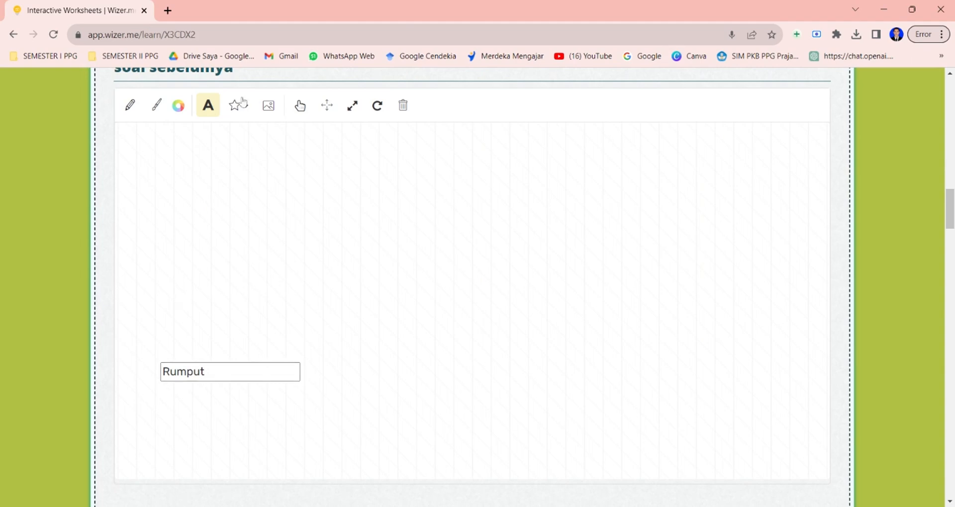
# Draw an arrow upward from Rumput and add the label Belalang at its end.
pyautogui.click(131, 106)
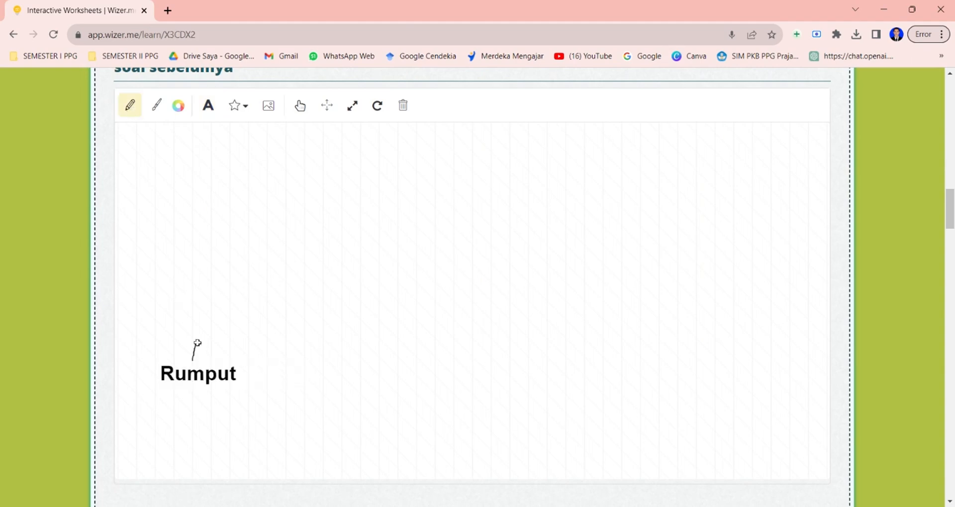
pyautogui.moveTo(214, 323); pyautogui.dragTo(226, 310)
pyautogui.click(210, 107)
pyautogui.click(211, 294)
pyautogui.write('Belalang')
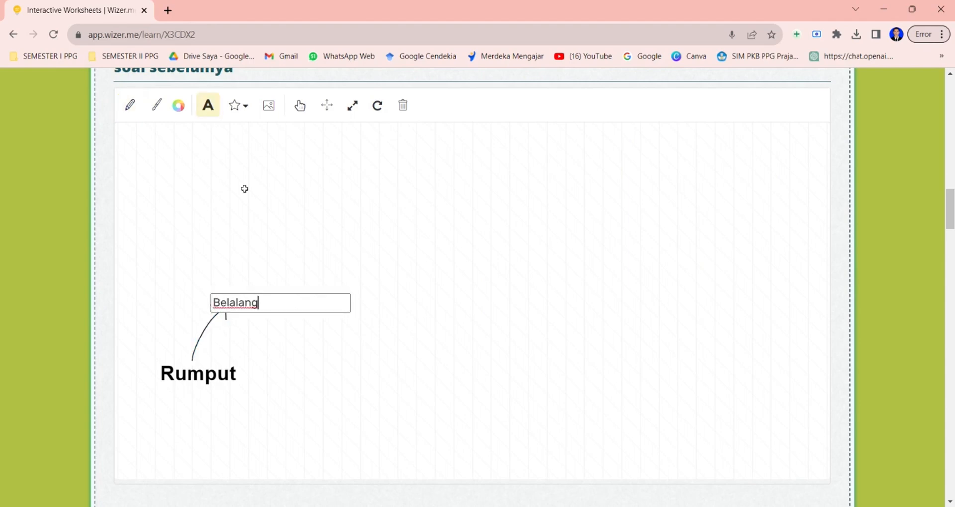
# Draw an arrow from Belalang curving up to the right.
pyautogui.click(235, 168)
pyautogui.click(327, 106)
pyautogui.click(249, 294)
pyautogui.click(130, 106)
pyautogui.moveTo(249, 293)
pyautogui.mouseDown()
pyautogui.moveTo(226, 288)
pyautogui.moveTo(282, 250)
pyautogui.mouseUp()
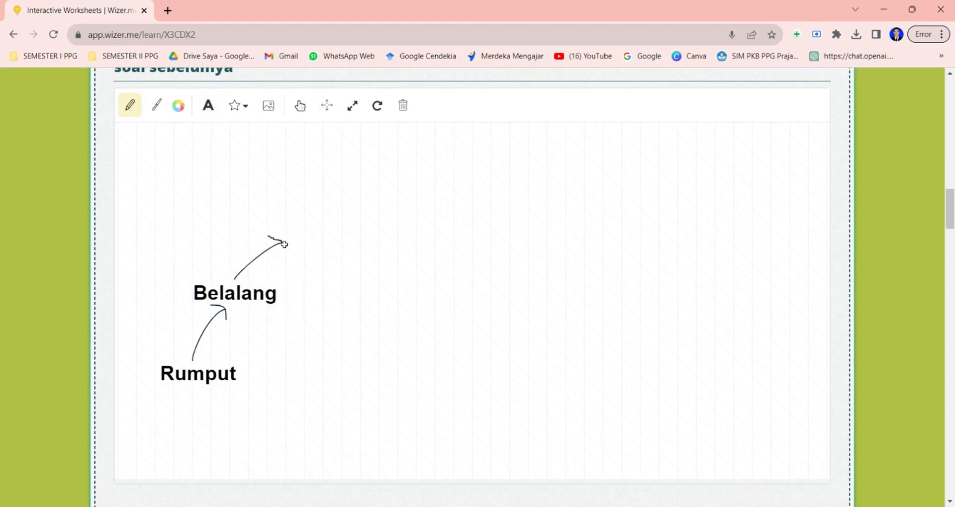
# Add the label Katak at the tip of the new arrow.
pyautogui.scroll(5, 373, 212)
pyautogui.scroll(-5, 373, 211)
pyautogui.click(208, 100)
pyautogui.click(279, 227)
pyautogui.write('Katak')
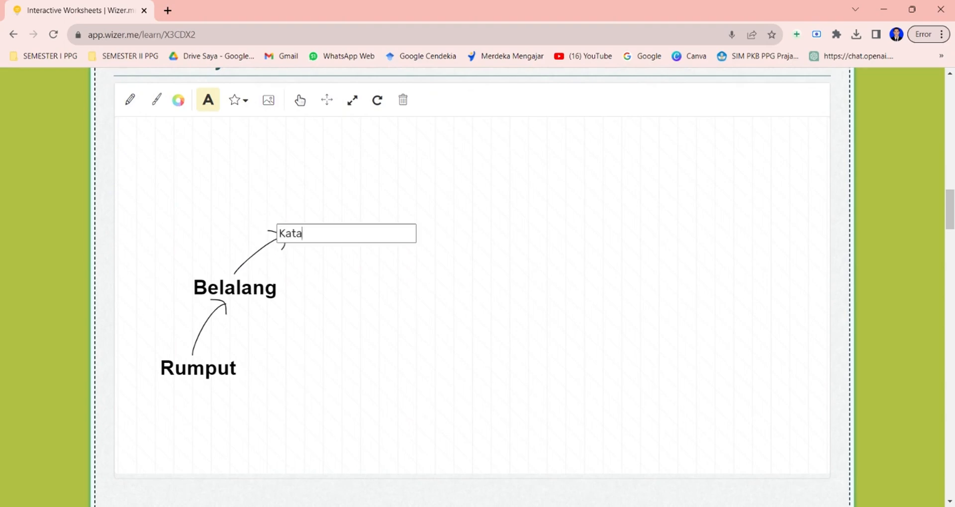
# Draw a long arrow from Katak toward the right of the canvas.
pyautogui.click(130, 100)
pyautogui.moveTo(304, 216)
pyautogui.mouseDown()
pyautogui.moveTo(423, 190)
pyautogui.moveTo(418, 199)
pyautogui.mouseUp()
pyautogui.scroll(3, 533, 205)
pyautogui.scroll(4, 532, 205)
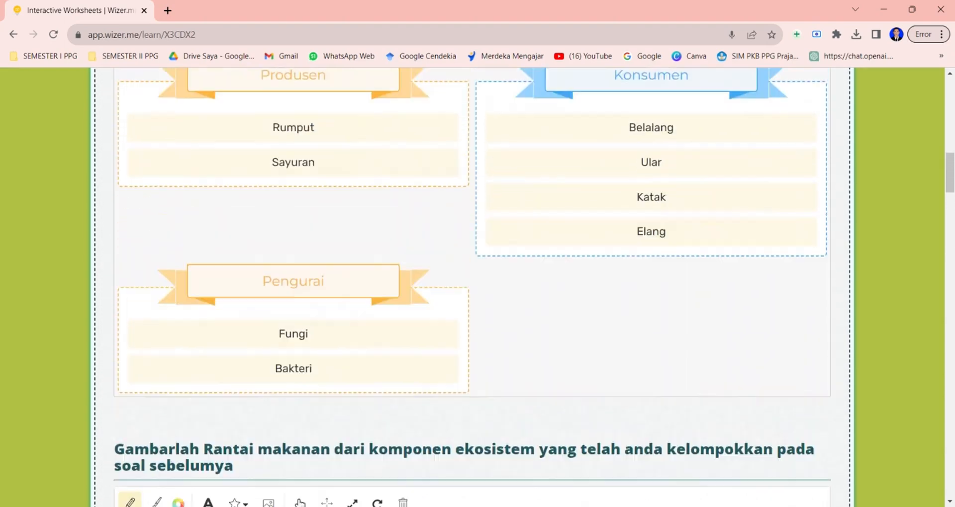
# Add the label Ular at the tip of the long arrow from Katak.
pyautogui.scroll(-6, 532, 205)
pyautogui.click(208, 108)
pyautogui.click(439, 200)
pyautogui.write('Ular')
pyautogui.click(500, 264)
# Draw an arrow from Ular curving down to the right.
pyautogui.click(327, 108)
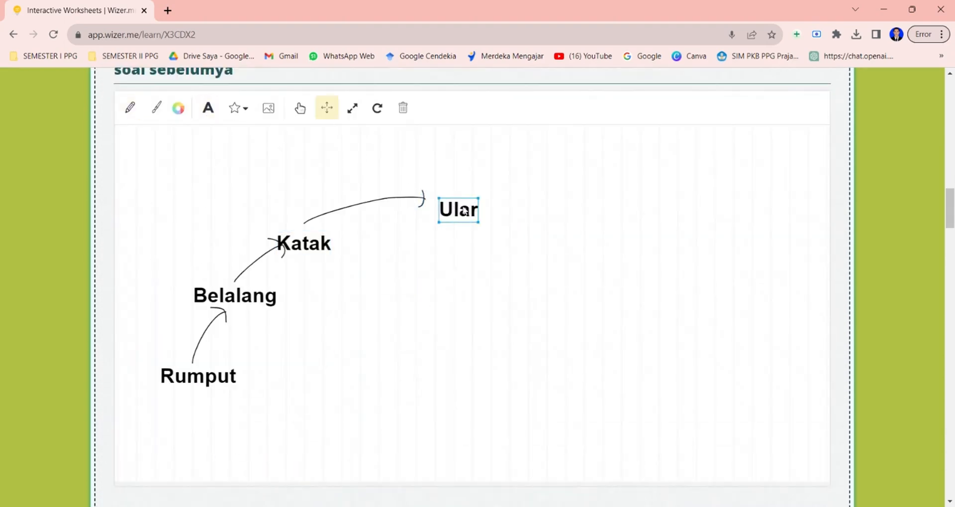
pyautogui.moveTo(458, 209)
pyautogui.mouseDown()
pyautogui.moveTo(450, 202)
pyautogui.moveTo(535, 235)
pyautogui.mouseUp()
pyautogui.click(130, 108)
# Add the label Elang at the end of the arrow from Ular.
pyautogui.click(208, 108)
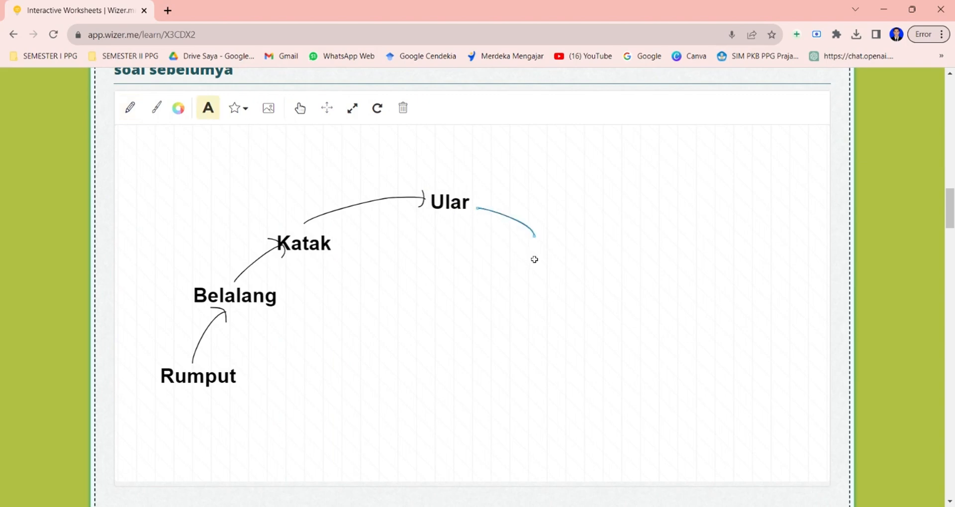
pyautogui.click(518, 258)
pyautogui.write('Elang')
pyautogui.click(593, 298)
# Draw an arrow from Elang curving down to the right.
pyautogui.click(327, 108)
pyautogui.click(130, 108)
pyautogui.moveTo(551, 267)
pyautogui.mouseDown()
pyautogui.moveTo(549, 254)
pyautogui.moveTo(602, 290)
pyautogui.moveTo(615, 319)
pyautogui.mouseUp()
# Add the label Jamur at the tip of the arrow from Elang.
pyautogui.click(208, 108)
pyautogui.click(601, 340)
pyautogui.write('Jamur')
# Draw an arrowhead at the end of the arrow between Ular and Elang.
pyautogui.click(131, 108)
pyautogui.moveTo(541, 221)
pyautogui.mouseDown()
pyautogui.moveTo(536, 238)
pyautogui.moveTo(512, 233)
pyautogui.mouseUp()
# In the matching task, connect Ikan and Batu to the two Biotik boxes.
pyautogui.scroll(-4, 512, 233)
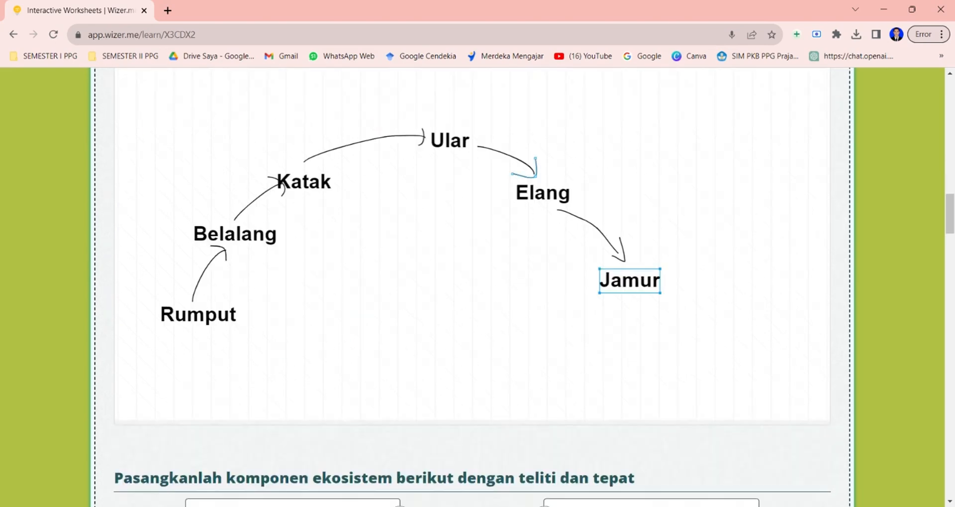
pyautogui.scroll(-3, 647, 238)
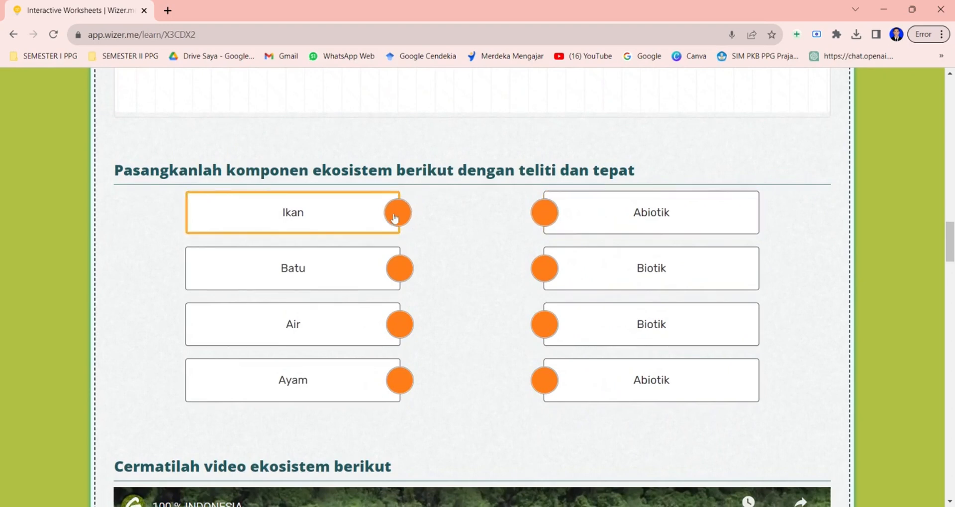
pyautogui.moveTo(395, 217); pyautogui.dragTo(544, 269)
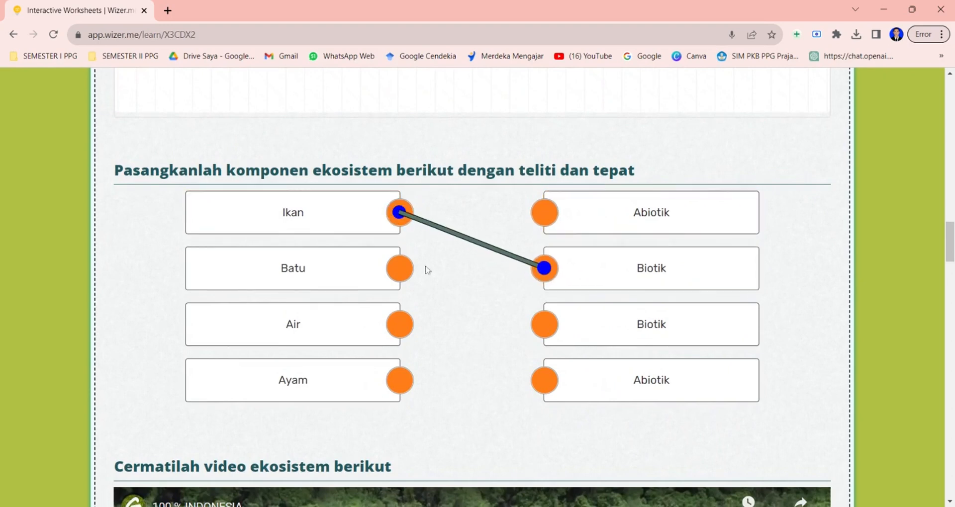
pyautogui.moveTo(398, 268); pyautogui.dragTo(544, 324)
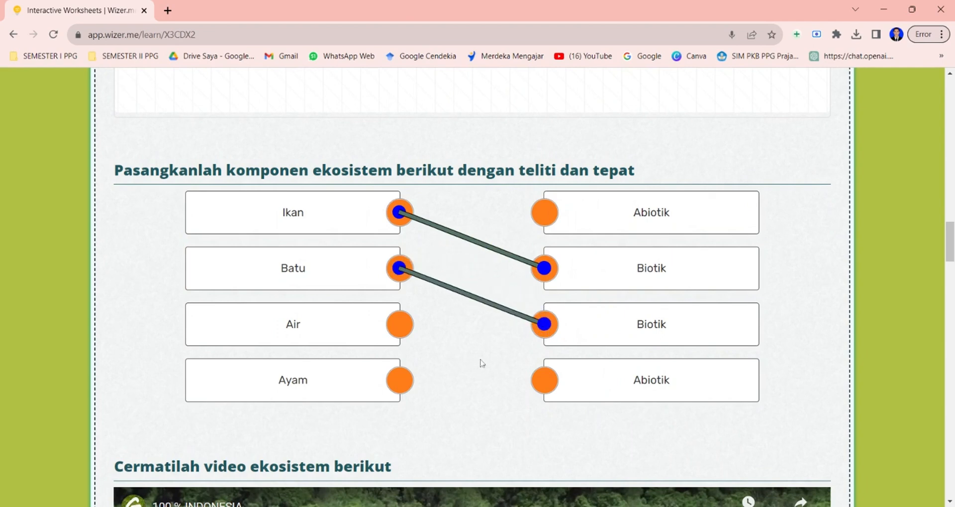
# Connect Air to the first Abiotik box and Ayam to the second Abiotik box.
pyautogui.moveTo(399, 324); pyautogui.dragTo(552, 222)
pyautogui.moveTo(395, 384); pyautogui.dragTo(554, 395)
# Start the embedded ecosystem video and pause it again.
pyautogui.scroll(-3, 652, 427)
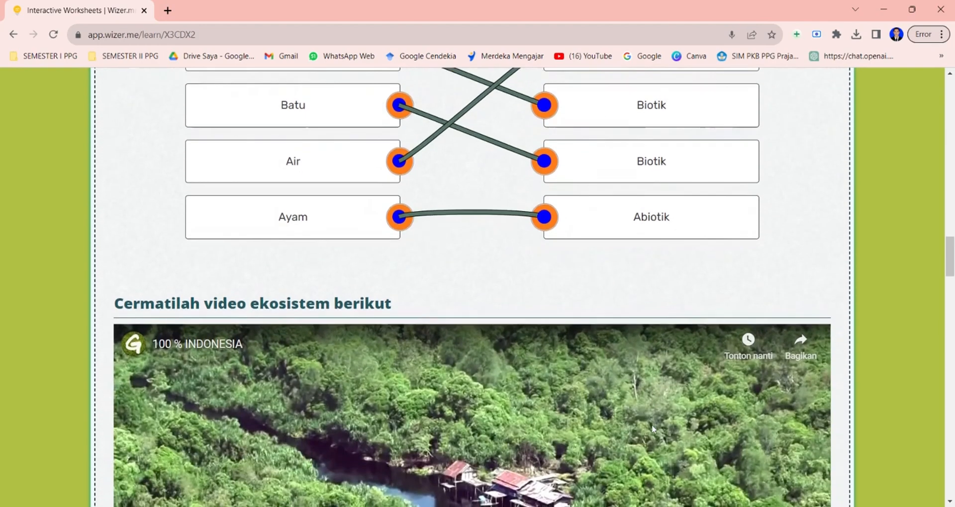
pyautogui.scroll(-5, 654, 429)
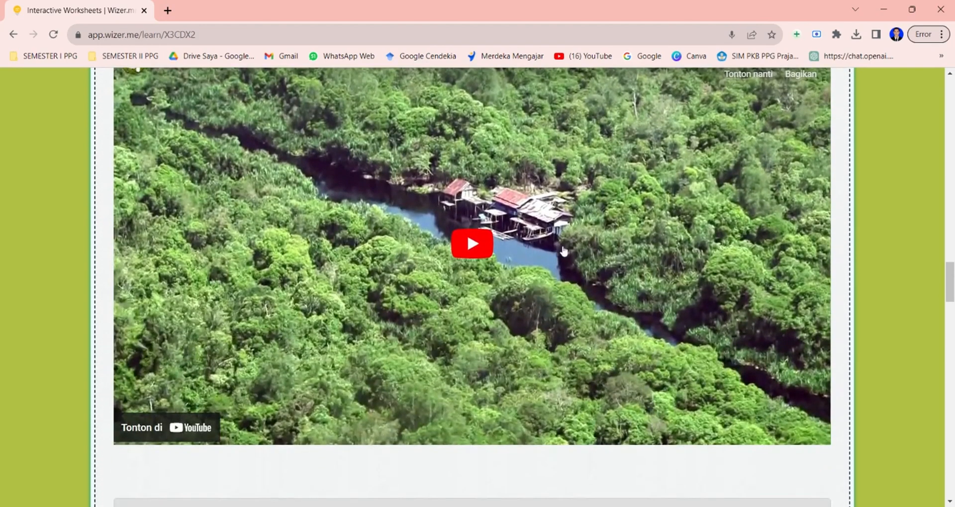
pyautogui.click(471, 243)
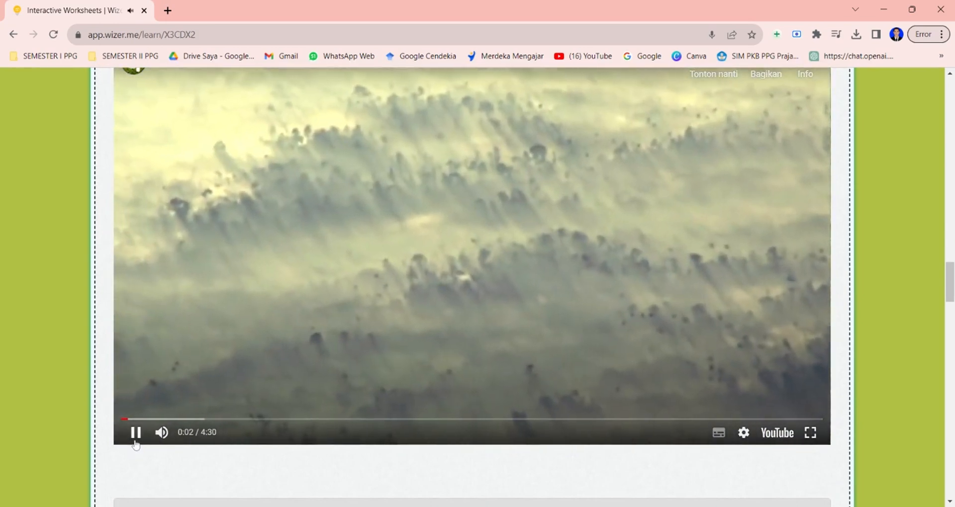
pyautogui.click(135, 442)
# Send the reply "Biotik : Pohon, Burung" and "Abiotik : Batu, Udara" on two lines in the discussion box.
pyautogui.scroll(-5, 382, 371)
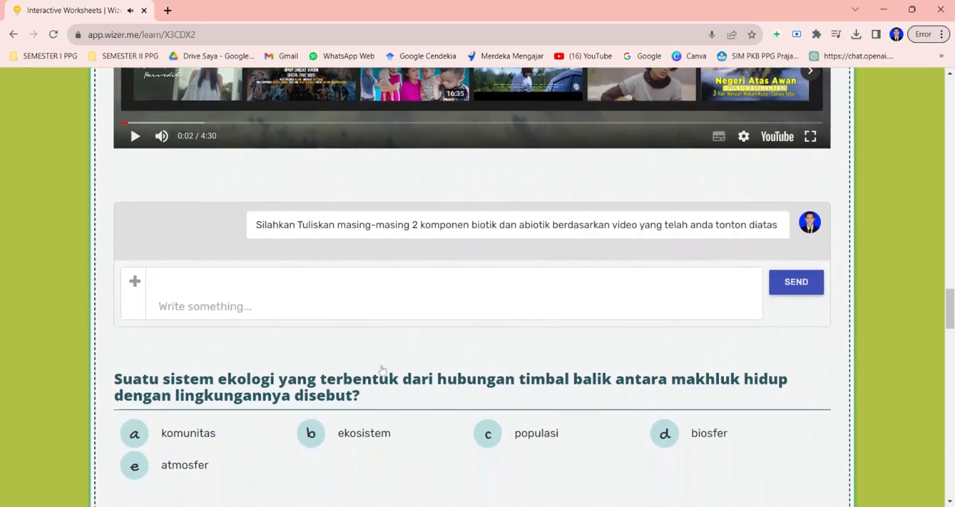
pyautogui.scroll(-1, 383, 371)
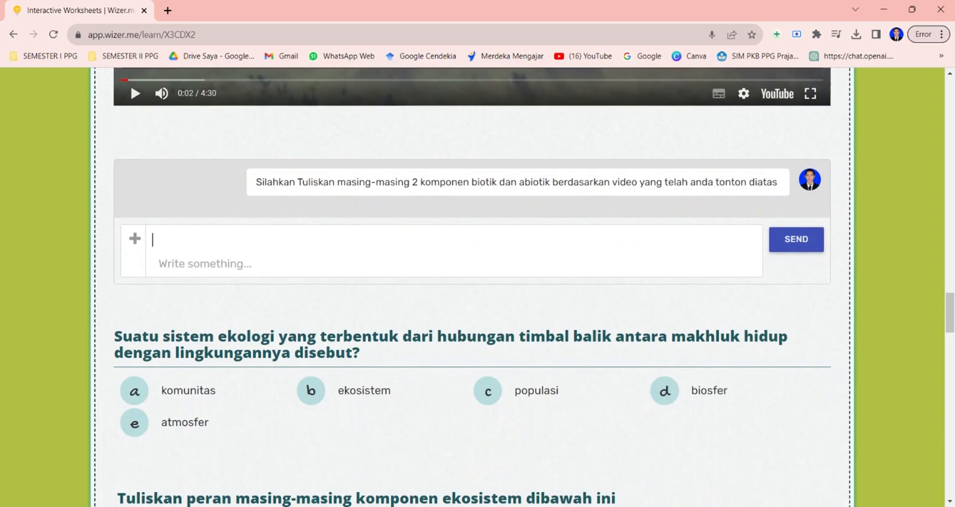
pyautogui.write('Biotik : Pohon, Burung')
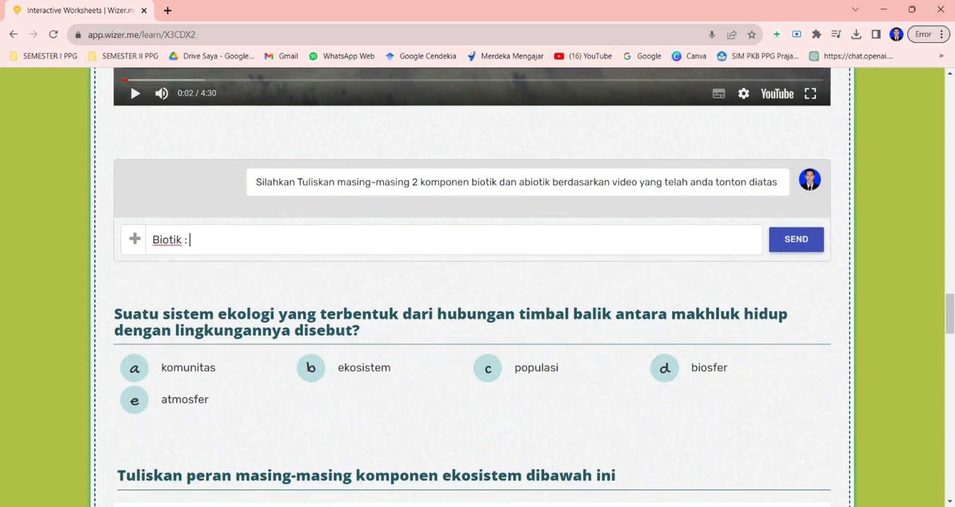
pyautogui.press('Return')
pyautogui.write('Abiotik : Batu, Udara')
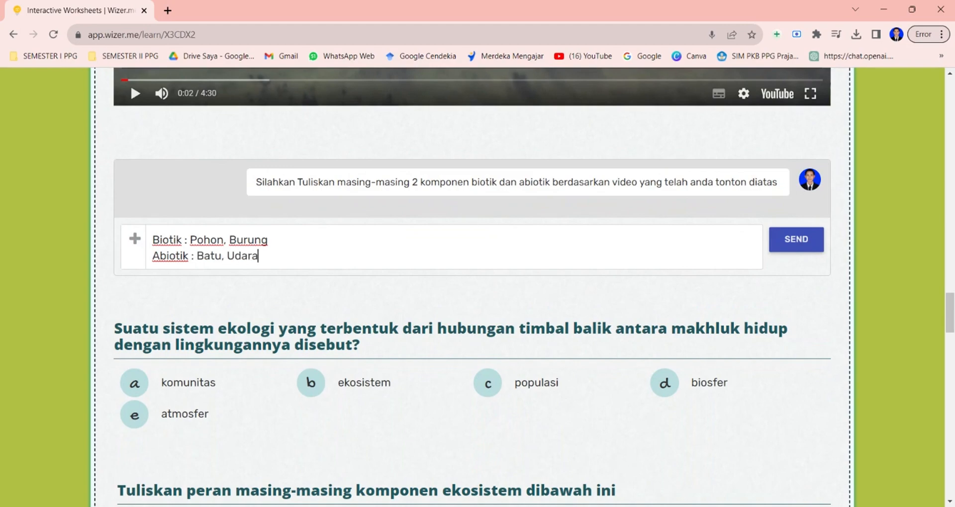
pyautogui.click(795, 241)
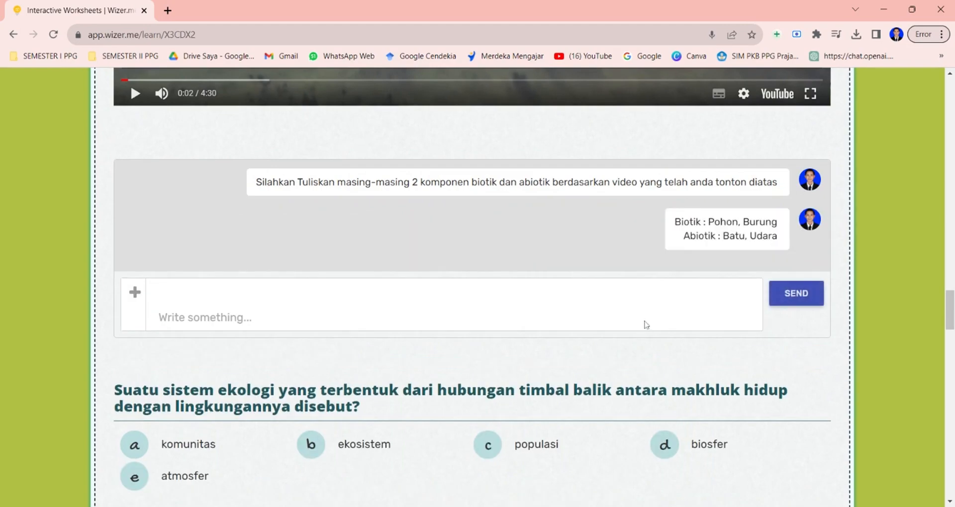
# Answer the ecological system question with option b, ekosistem.
pyautogui.scroll(-1, 647, 323)
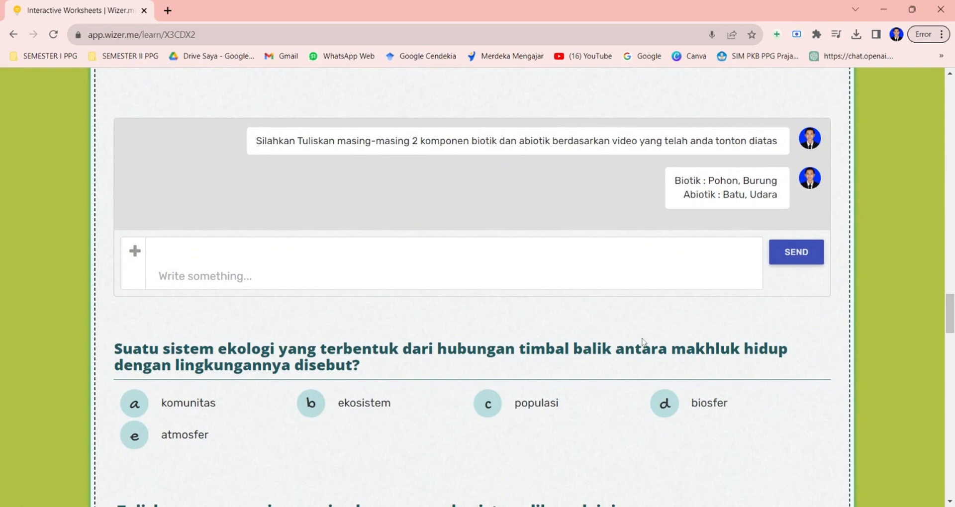
pyautogui.scroll(-3, 644, 343)
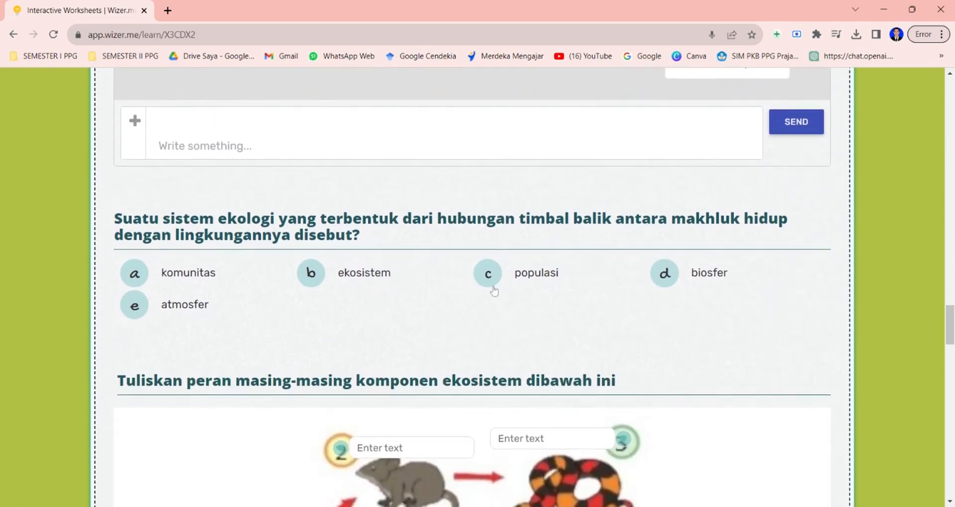
pyautogui.click(313, 275)
# Enter produsen as the role of the grass, component 1, in the food chain picture.
pyautogui.scroll(-5, 571, 343)
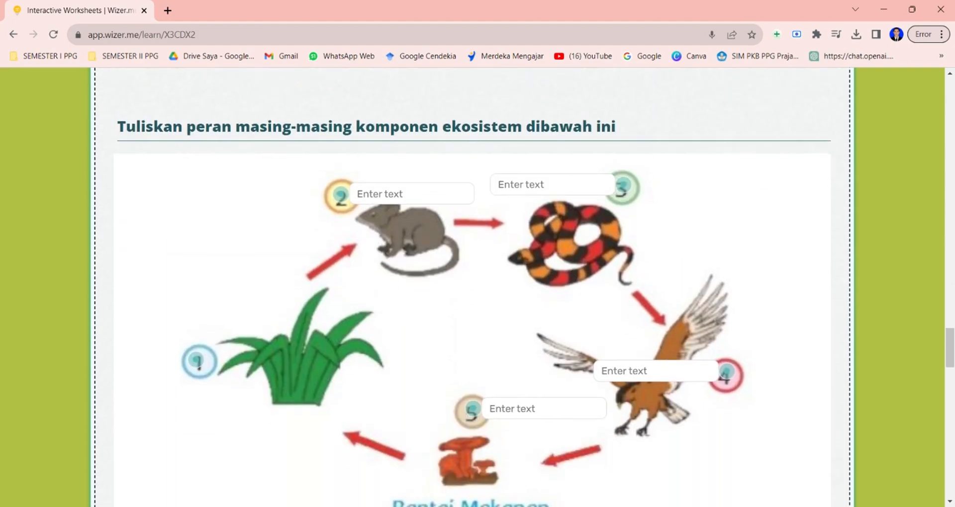
pyautogui.click(267, 359)
pyautogui.write('produsen')
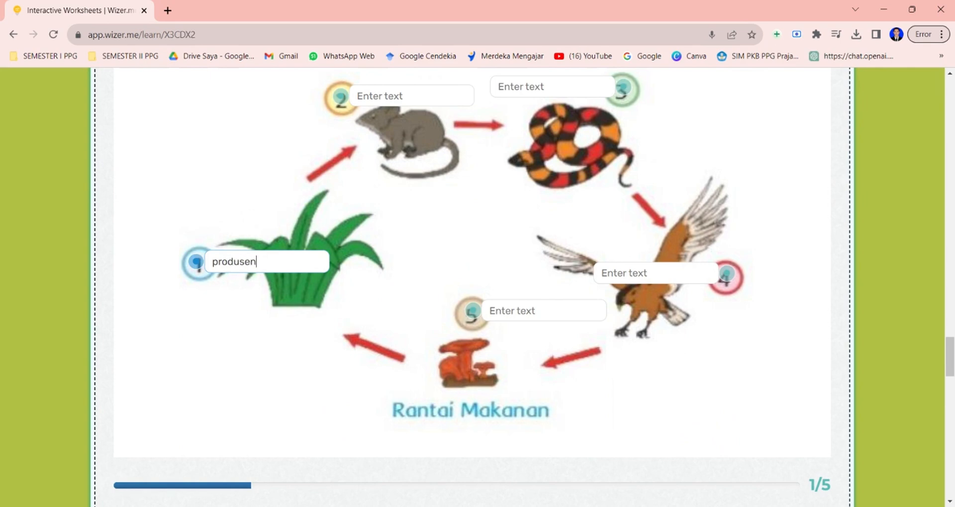
# Enter konsumen produsen for the mouse and konsumen tersier for the snake.
pyautogui.press('Tab')
pyautogui.write('kon')
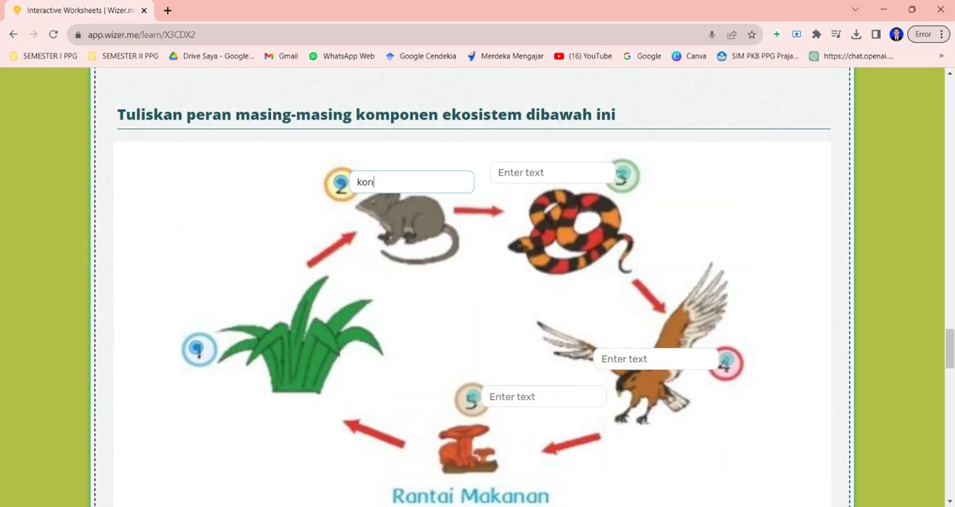
pyautogui.write('sumen produsen')
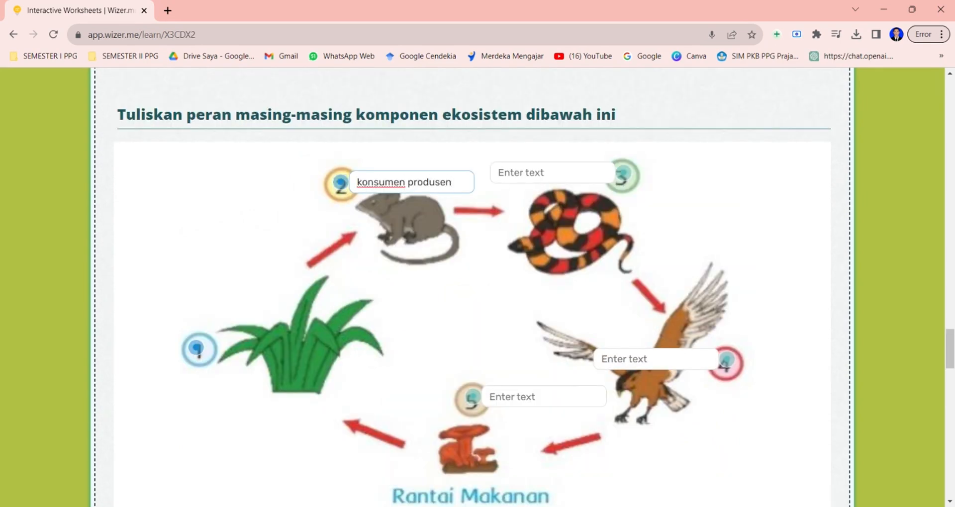
pyautogui.press('Tab')
pyautogui.write('konsumen tersier')
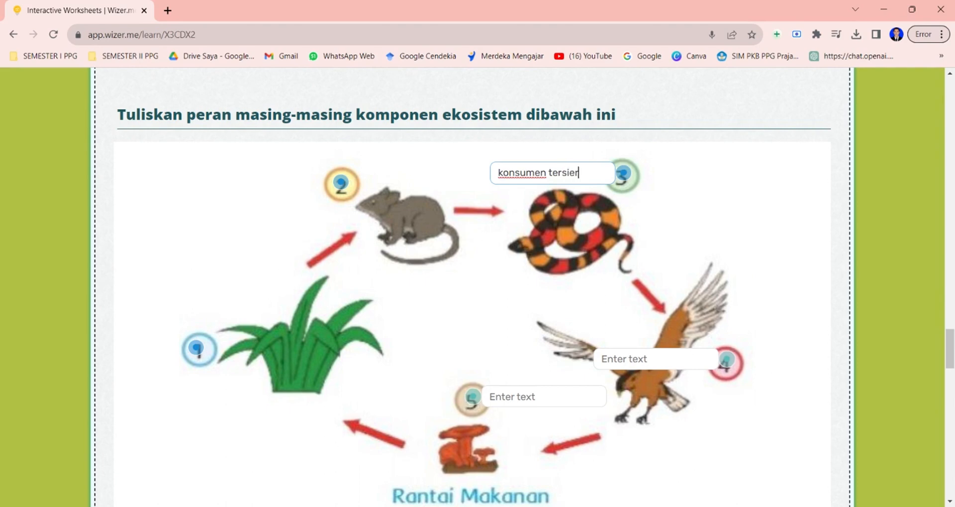
# Enter konsumen primer for the eagle and pengurai for the mushroom.
pyautogui.press('Tab')
pyautogui.write('konsumen p')
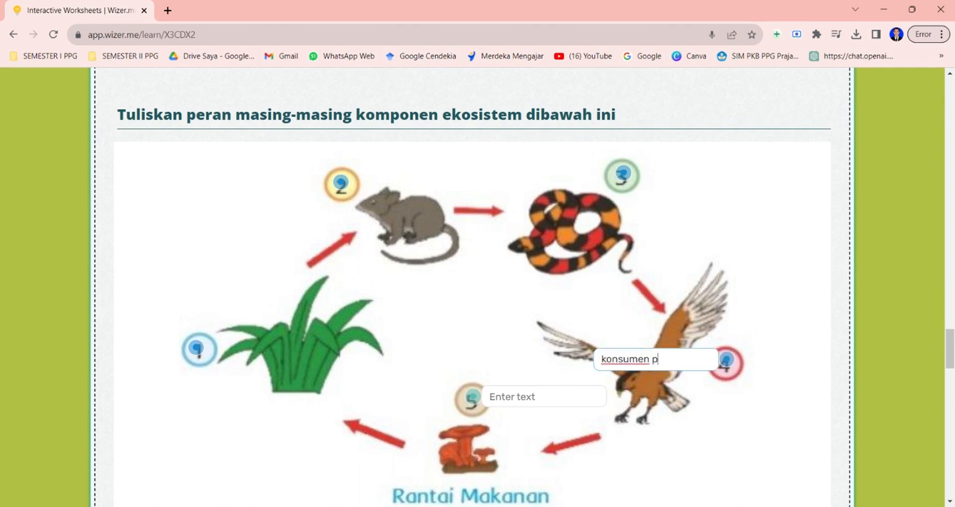
pyautogui.write('romer')
pyautogui.press('BackSpace')
pyautogui.press('BackSpace')
pyautogui.press('BackSpace')
pyautogui.press('BackSpace')
pyautogui.write('imer')
pyautogui.press('Tab')
pyautogui.write('pengura')
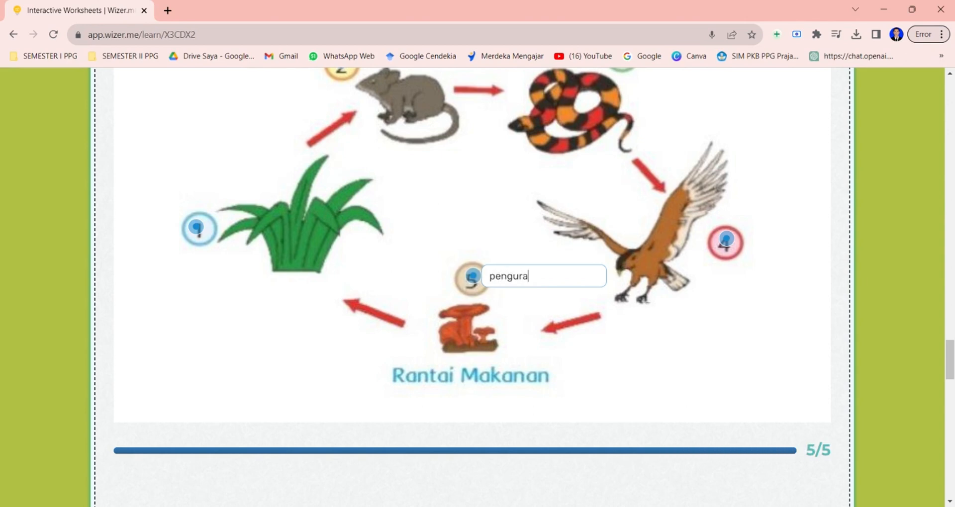
# Mark the word TANAH in the abiotic word search.
pyautogui.scroll(-8, 675, 386)
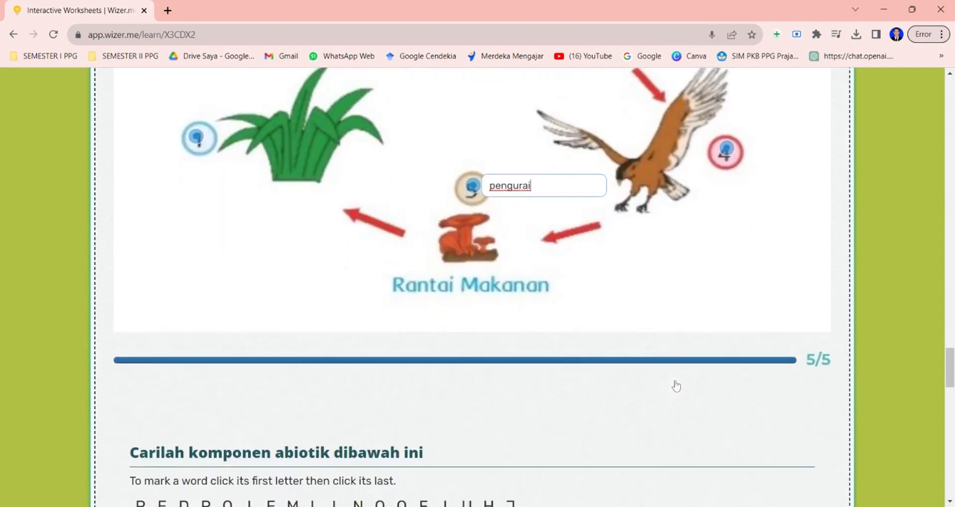
pyautogui.scroll(-2, 676, 386)
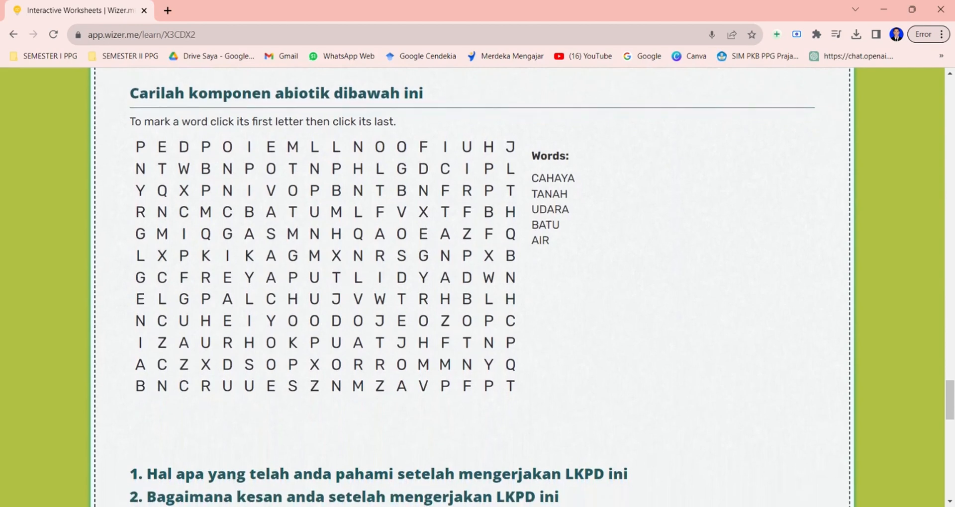
pyautogui.click(445, 212)
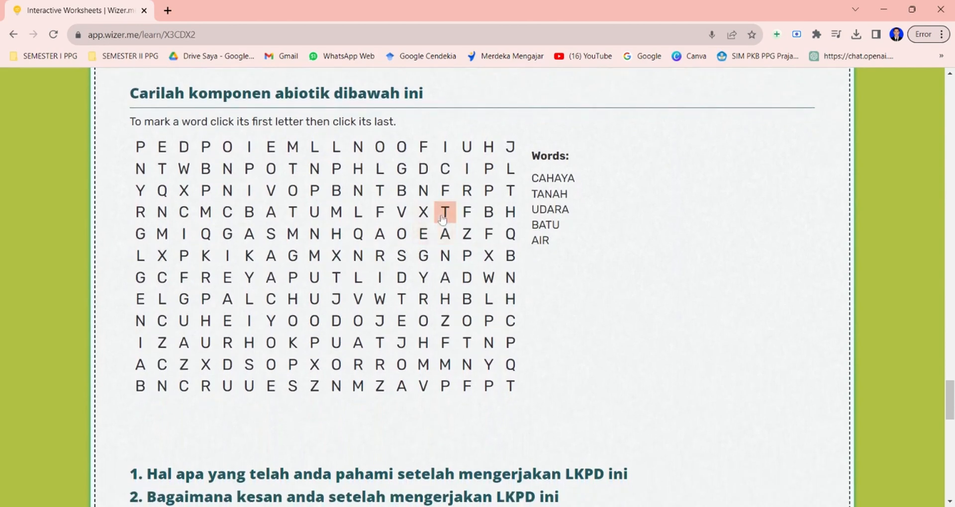
pyautogui.click(445, 299)
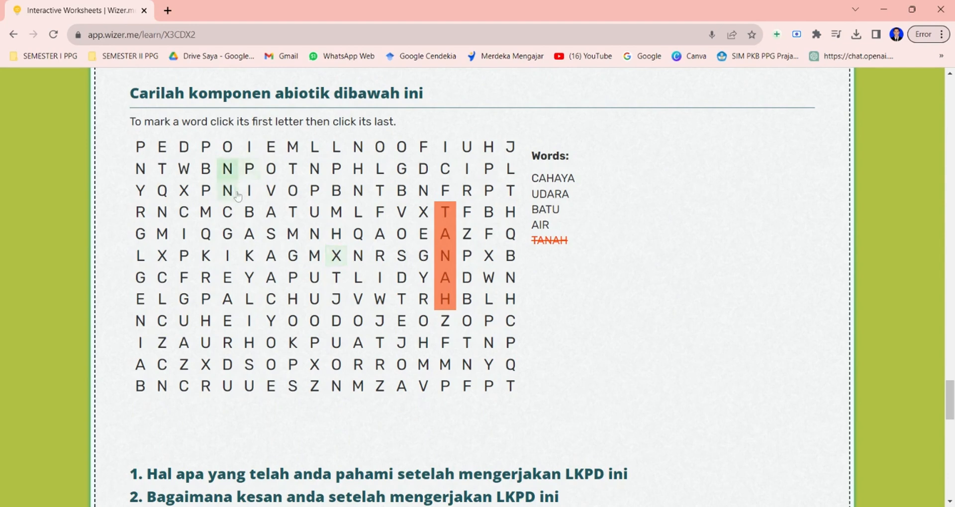
# Mark the words BATU and CAHAYA in the word search.
pyautogui.click(249, 213)
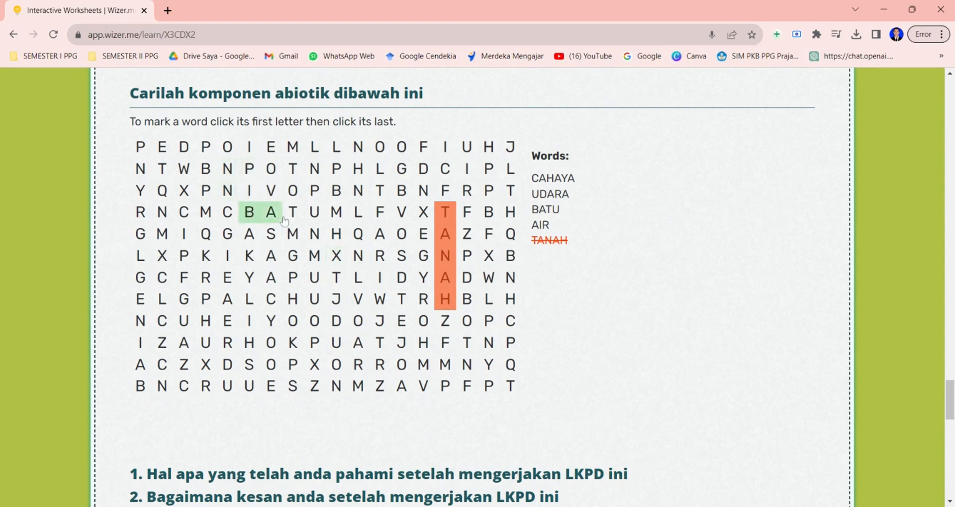
pyautogui.click(315, 212)
pyautogui.click(185, 383)
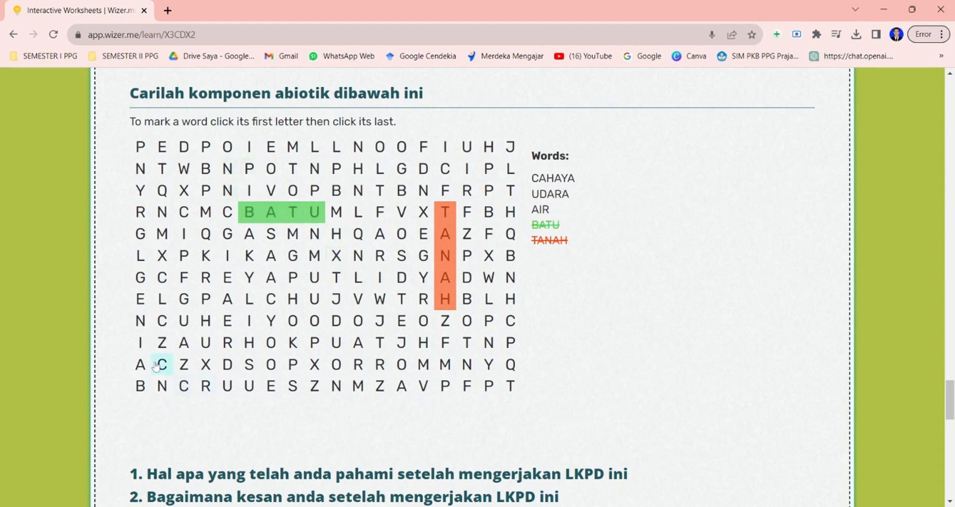
pyautogui.click(158, 365)
pyautogui.click(275, 261)
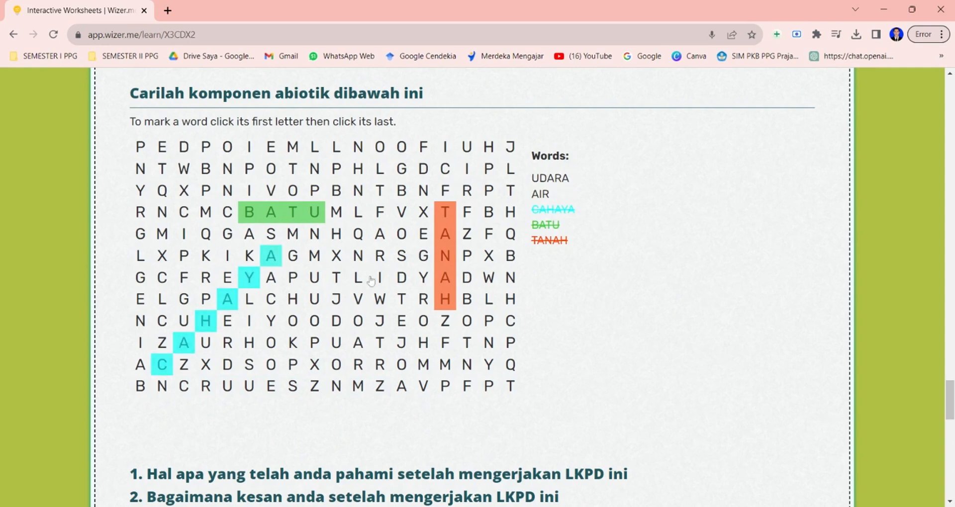
# Give the worksheet a thumbs-up rating and answer the first reflection question with komponen abiotik dan abiotik.
pyautogui.scroll(-5, 578, 306)
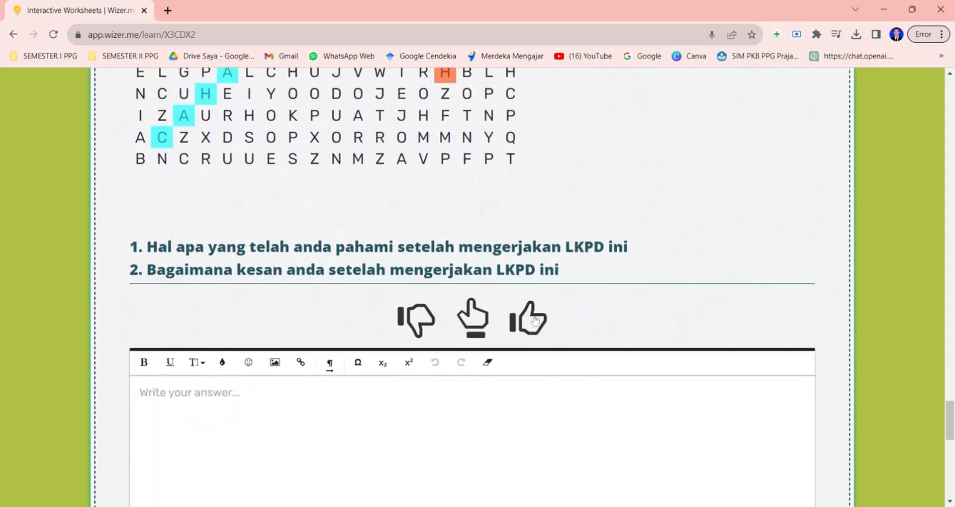
pyautogui.click(519, 329)
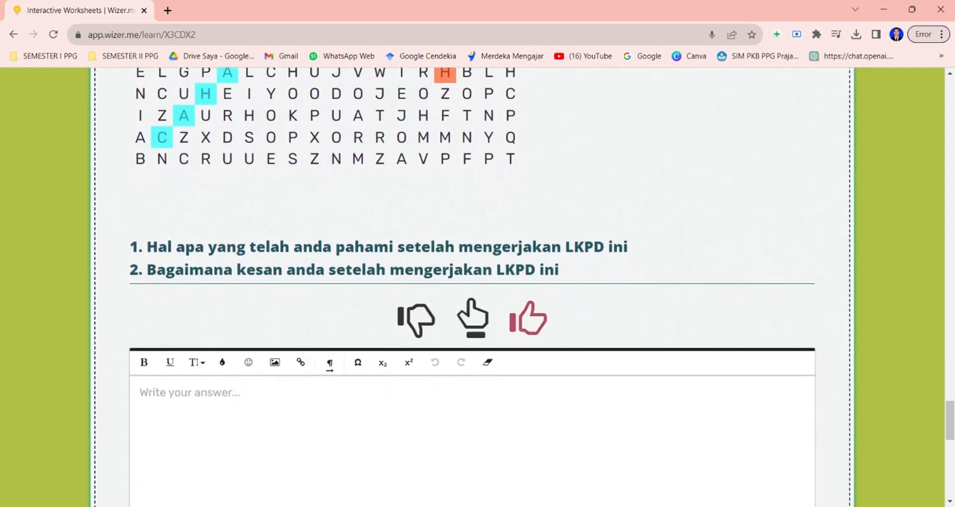
pyautogui.scroll(-1, 472, 287)
pyautogui.write('1, ')
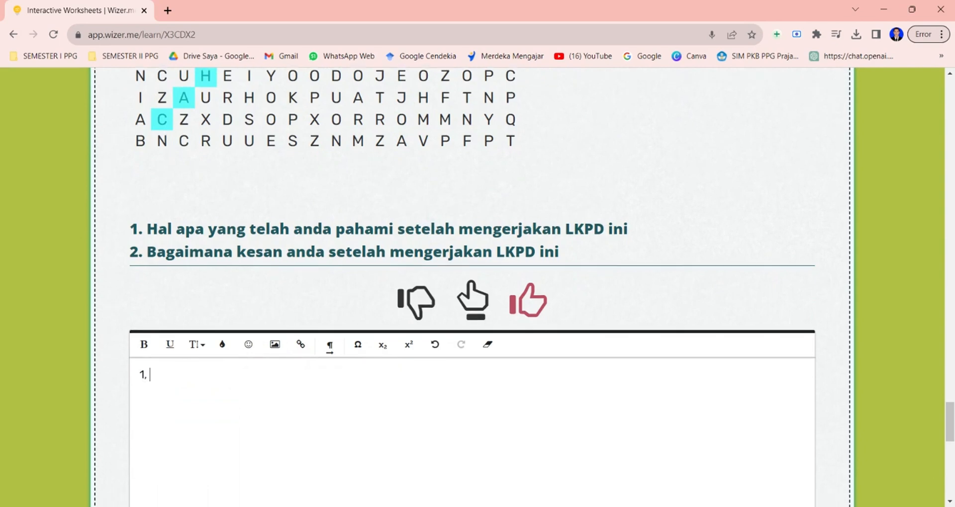
pyautogui.write('komponen a')
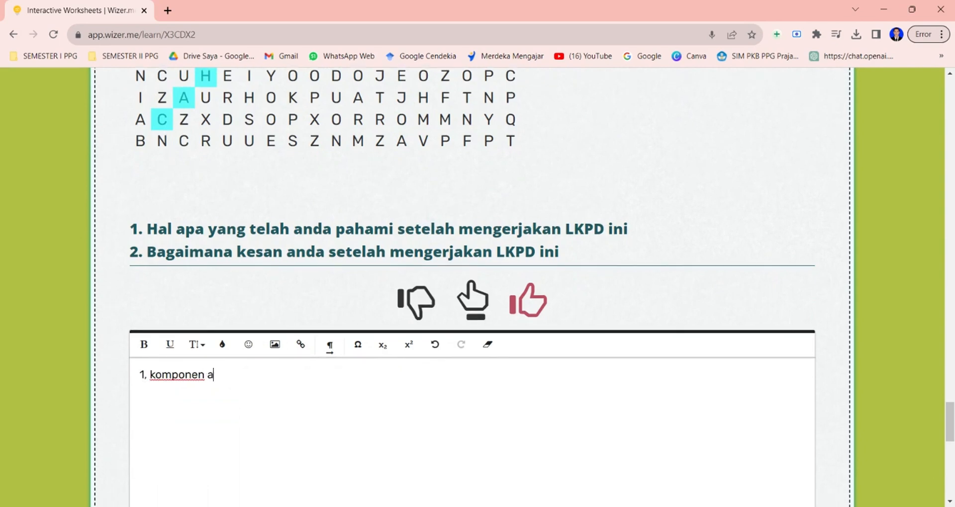
pyautogui.write('biotik dan ab')
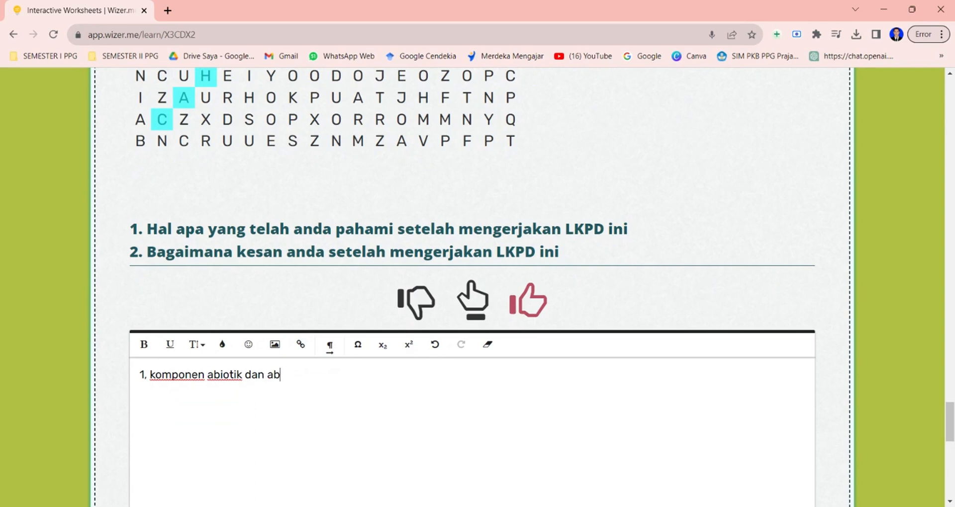
pyautogui.write('iotik')
pyautogui.press('Return')
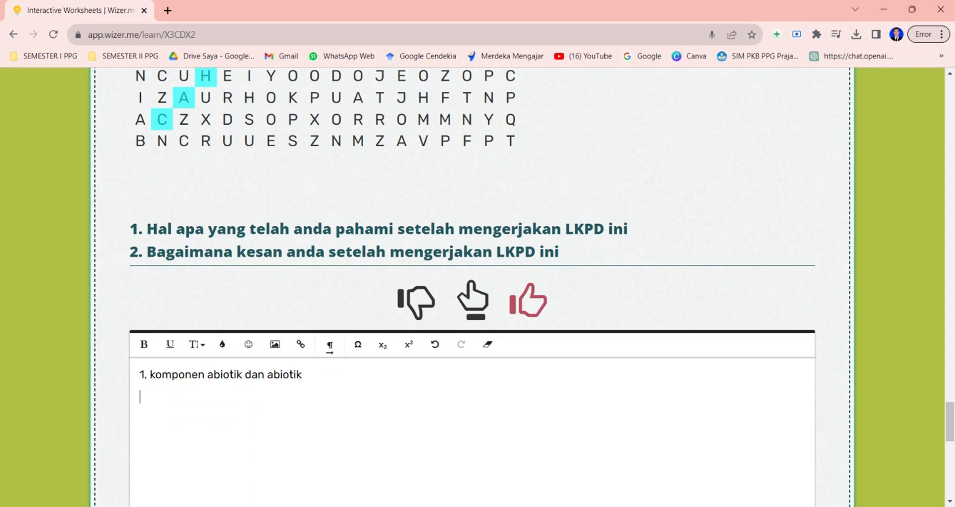
# Answer the second reflection question with sangat berkesan dan menyenangkan.
pyautogui.write('2. sangat berke')
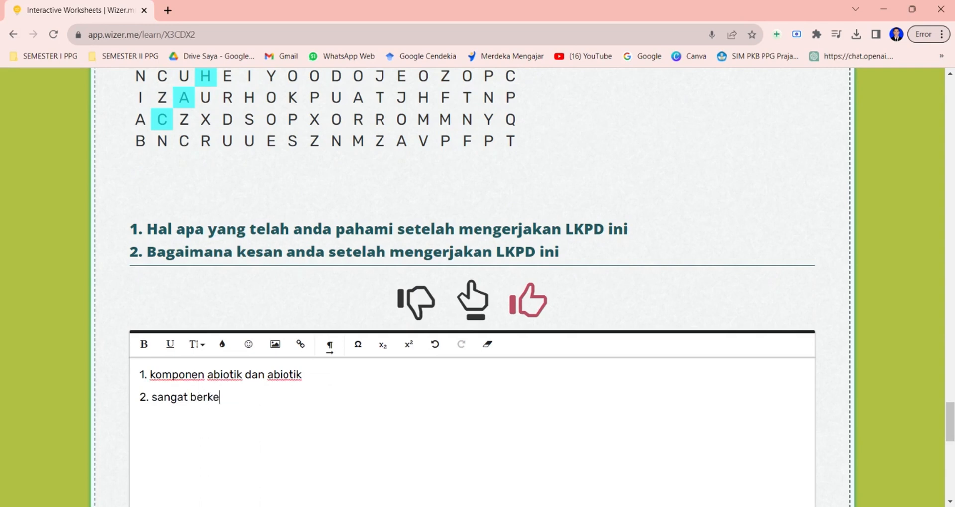
pyautogui.write('san dan me')
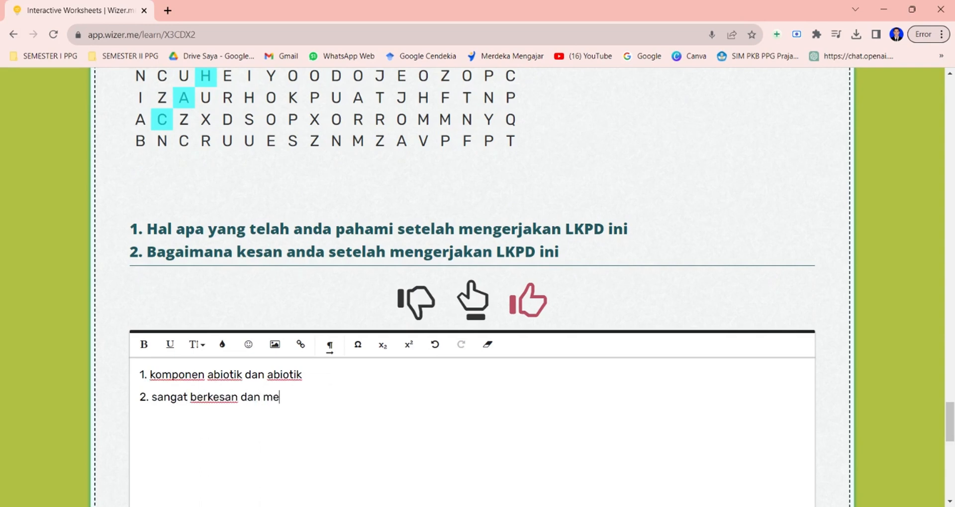
pyautogui.write('nyenangkan')
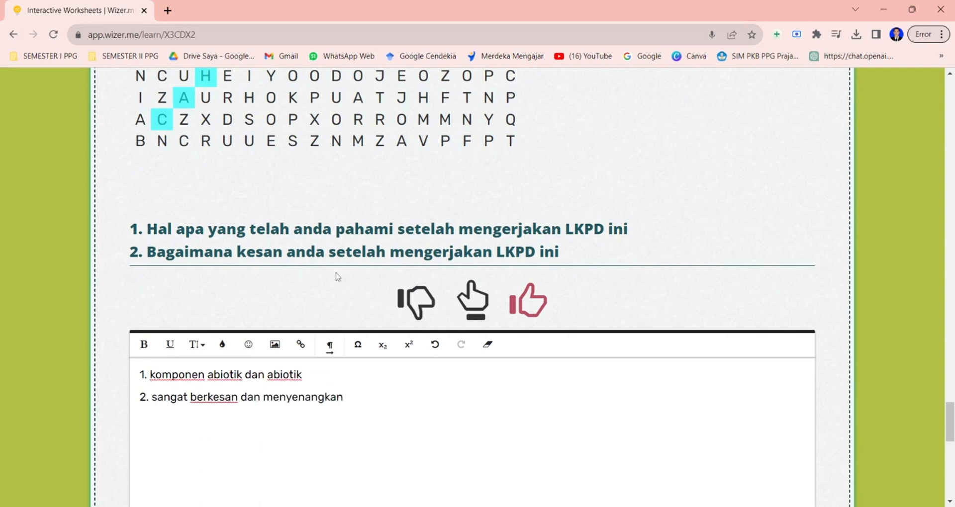
# Save the worksheet answers.
pyautogui.scroll(-7, 634, 292)
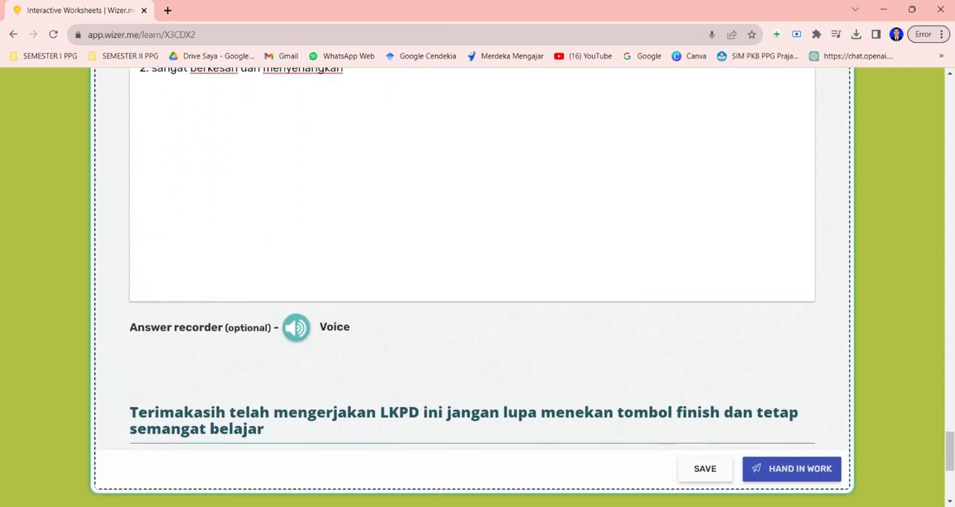
pyautogui.scroll(-1, 485, 262)
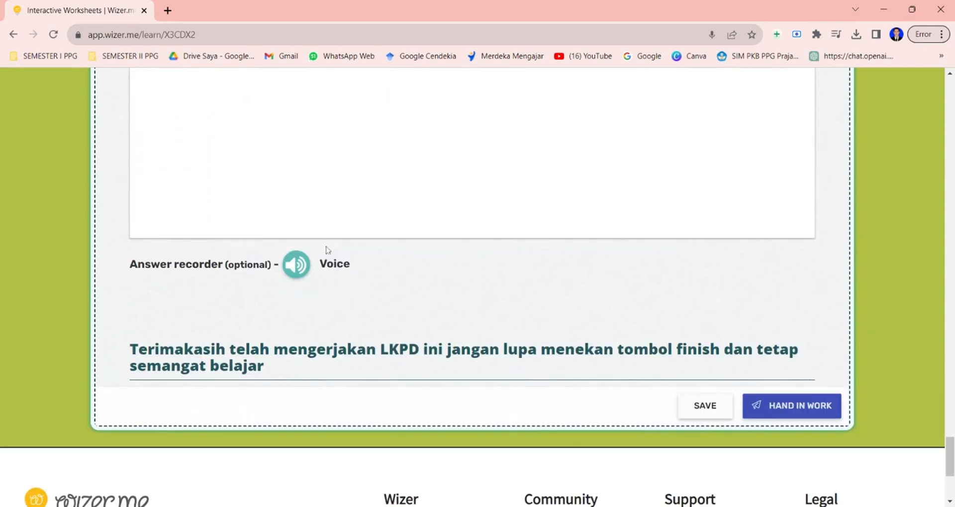
pyautogui.click(702, 407)
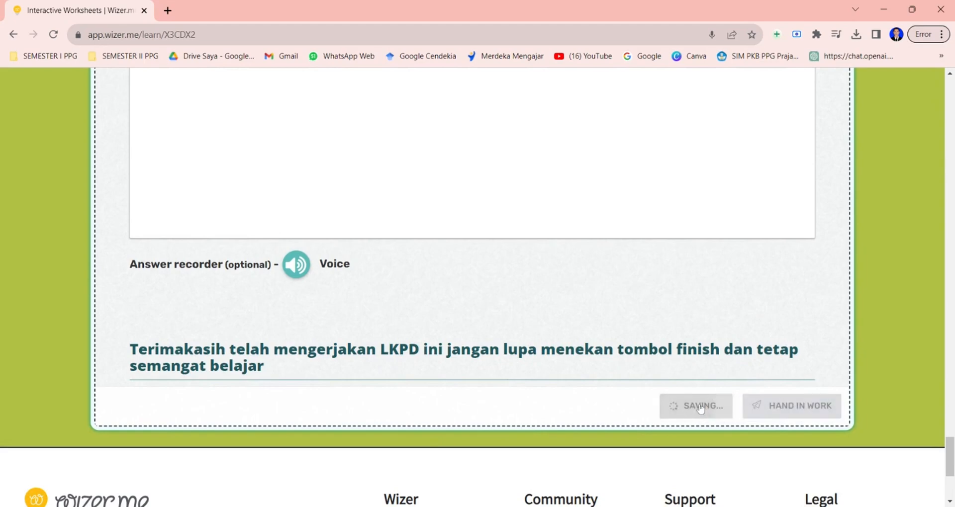
# Review the completed answers throughout the worksheet sections.
pyautogui.scroll(15, 607, 305)
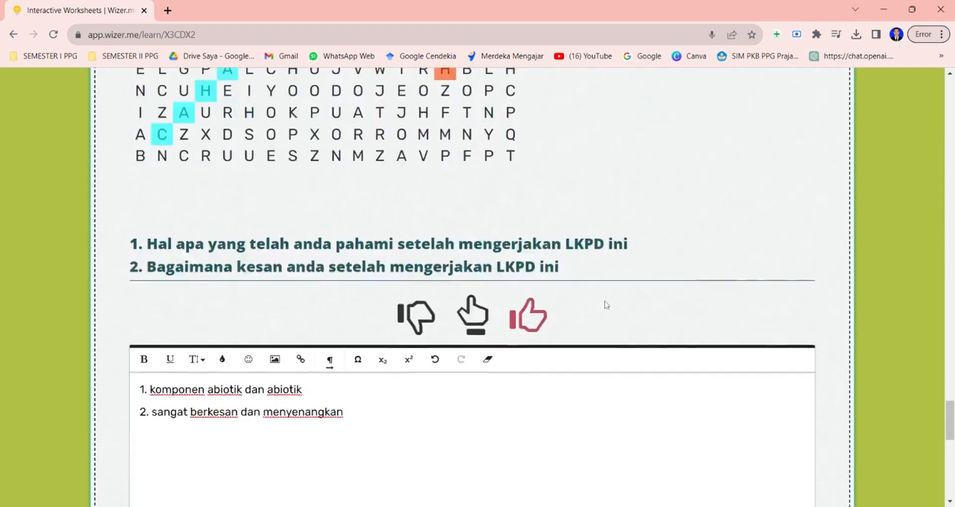
pyautogui.scroll(20, 606, 305)
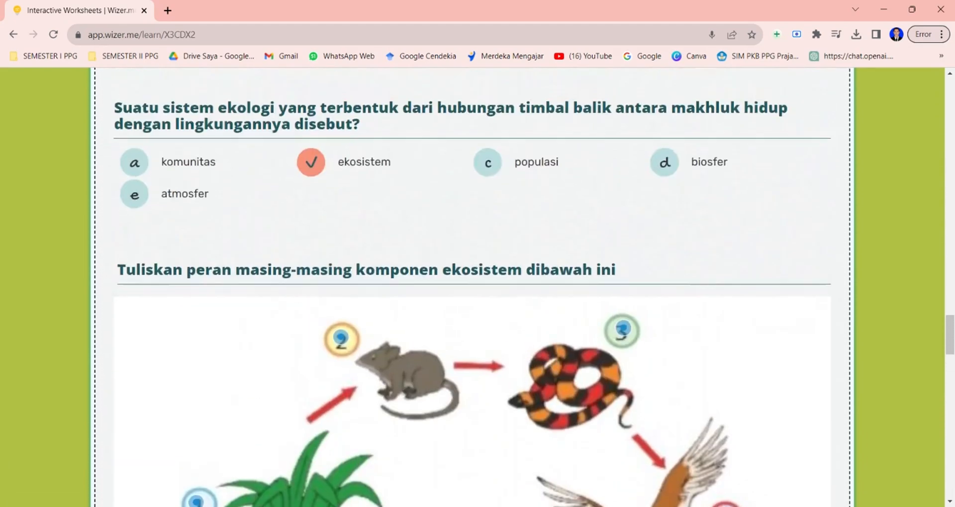
pyautogui.scroll(15, 472, 287)
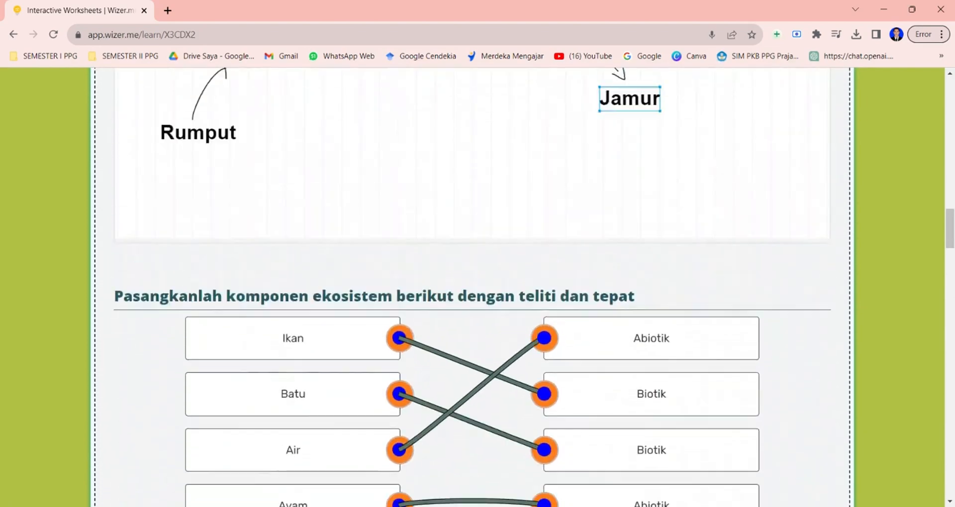
pyautogui.scroll(15, 472, 287)
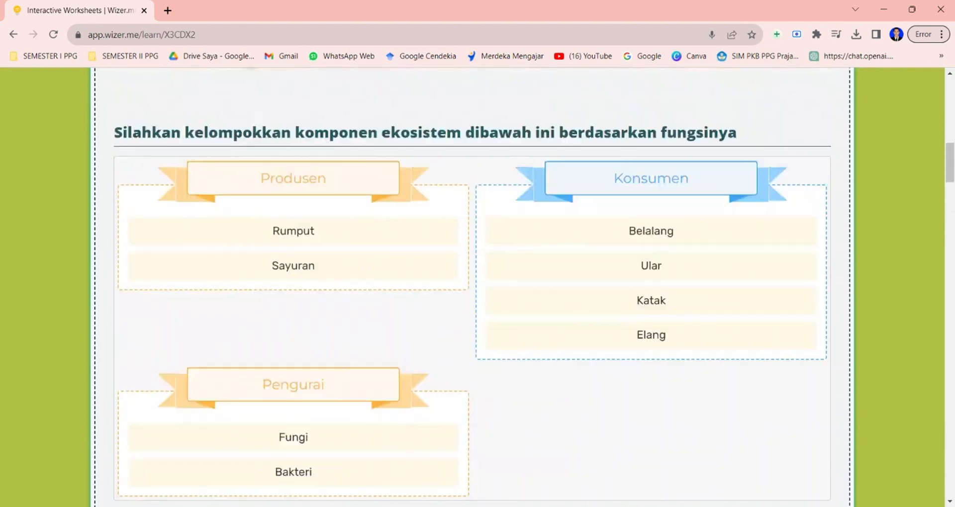
pyautogui.scroll(5, 472, 287)
pyautogui.scroll(-20, 472, 287)
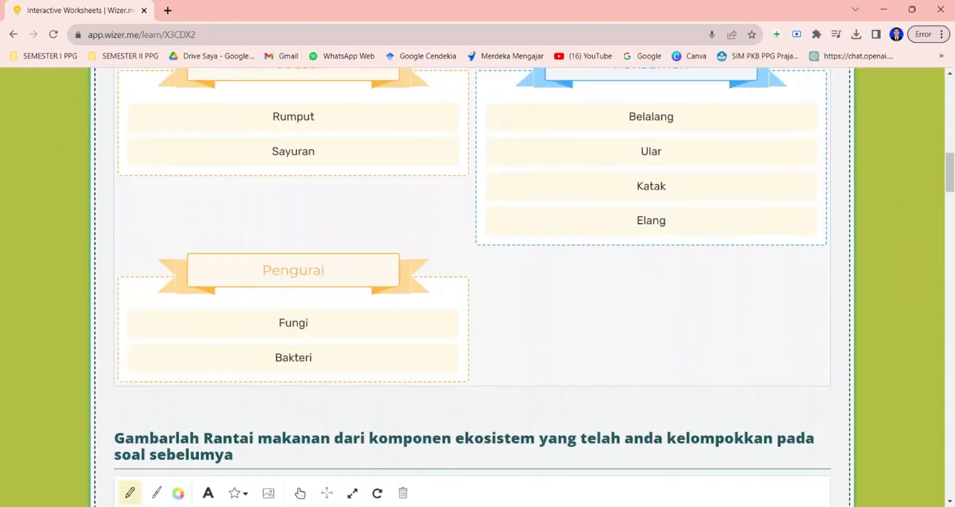
pyautogui.scroll(-20, 472, 287)
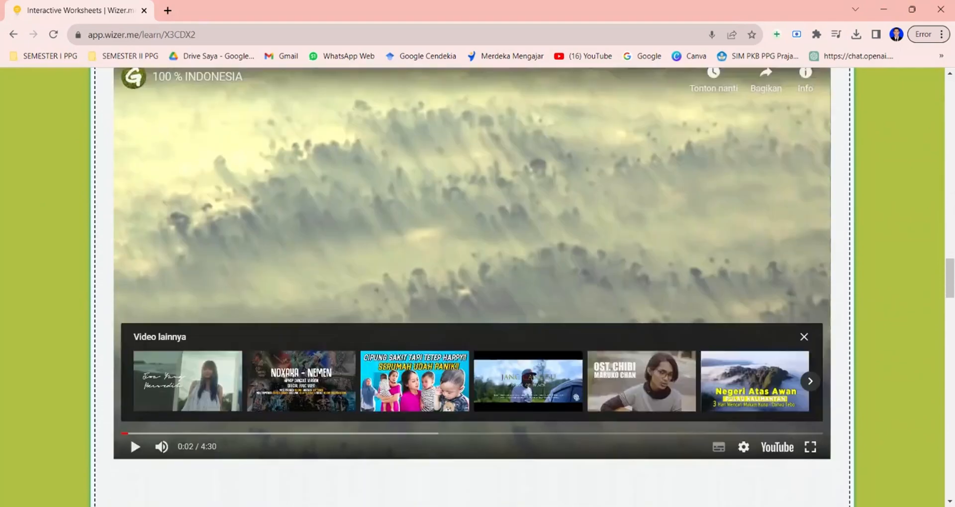
pyautogui.scroll(-20, 472, 287)
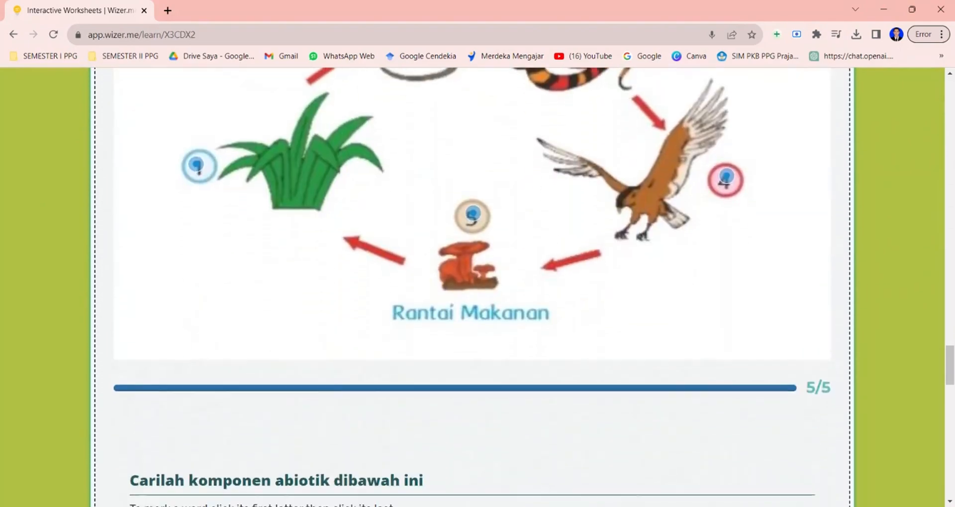
# Hand in the worksheet and confirm the submission.
pyautogui.scroll(-20, 472, 287)
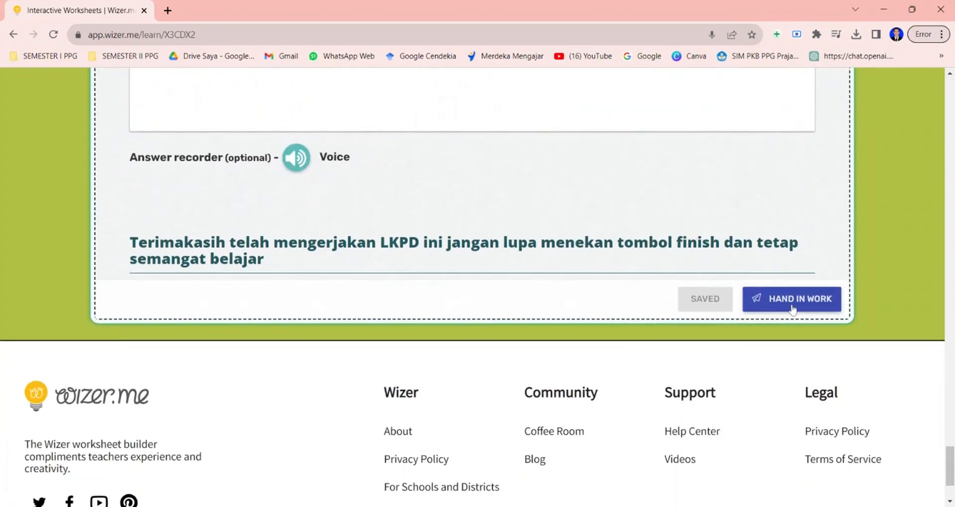
pyautogui.click(793, 299)
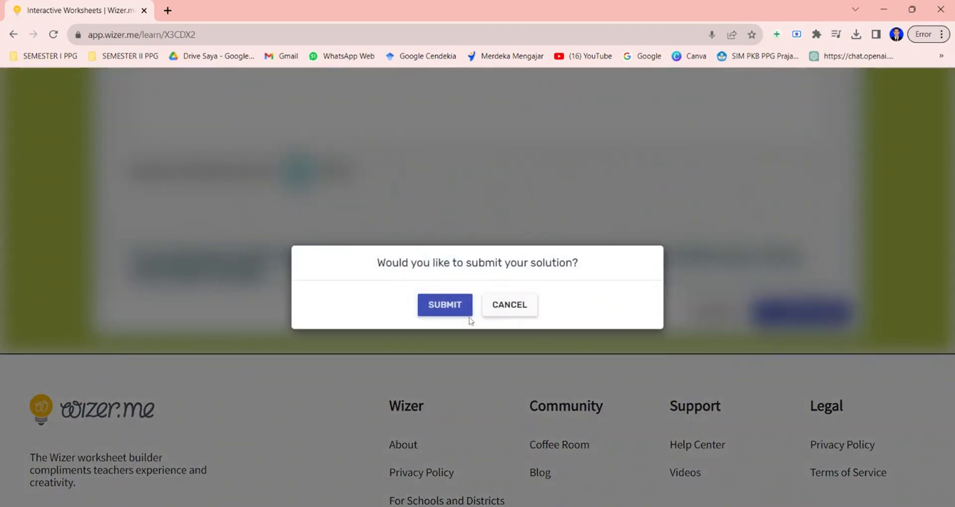
pyautogui.click(455, 309)
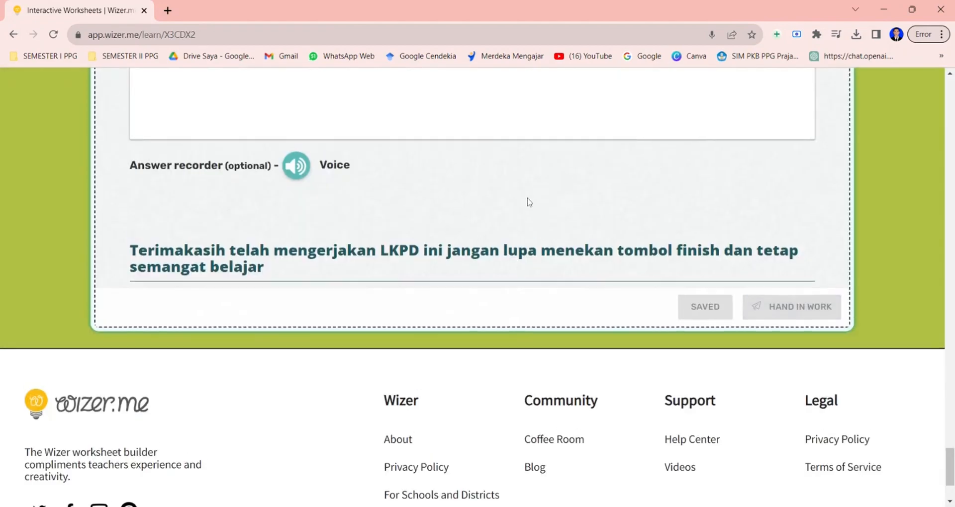
# Review the graded feedback shown for each worksheet question.
pyautogui.scroll(20, 529, 201)
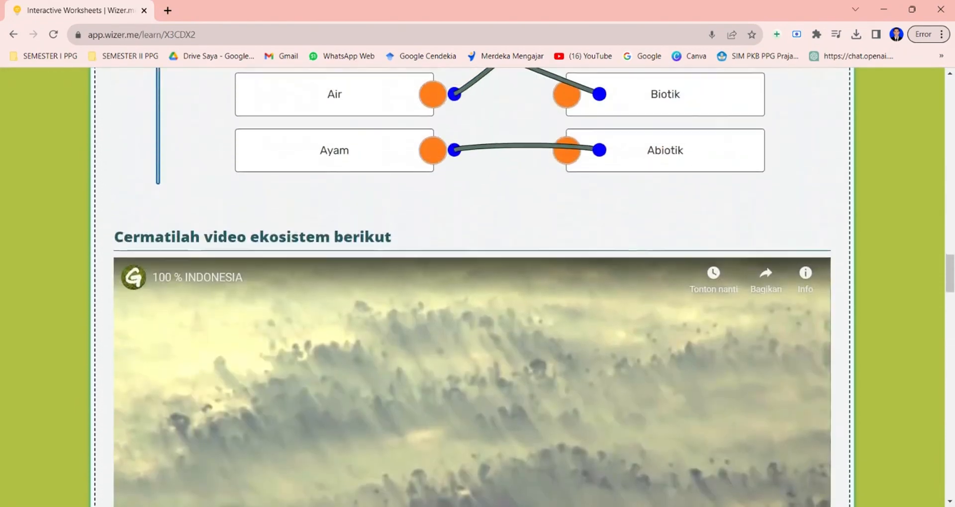
pyautogui.scroll(20, 419, 371)
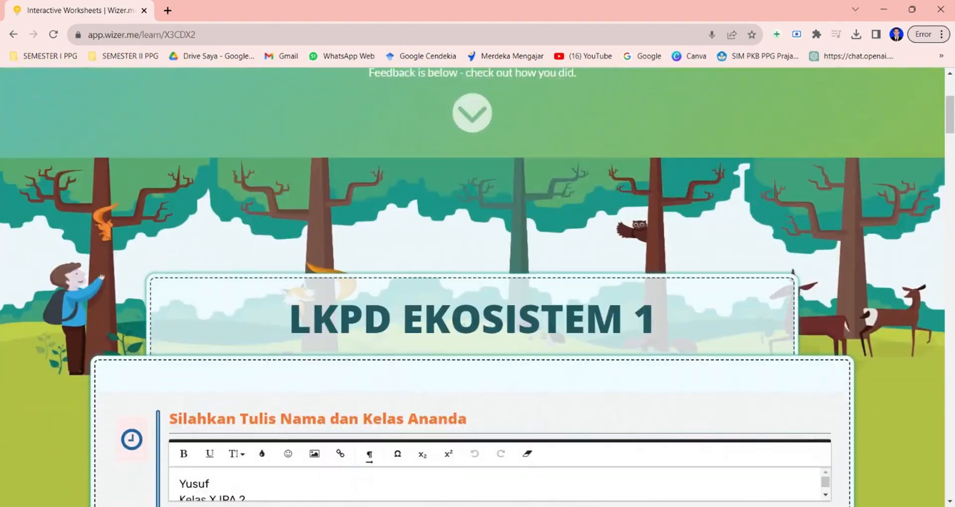
pyautogui.scroll(-8, 245, 337)
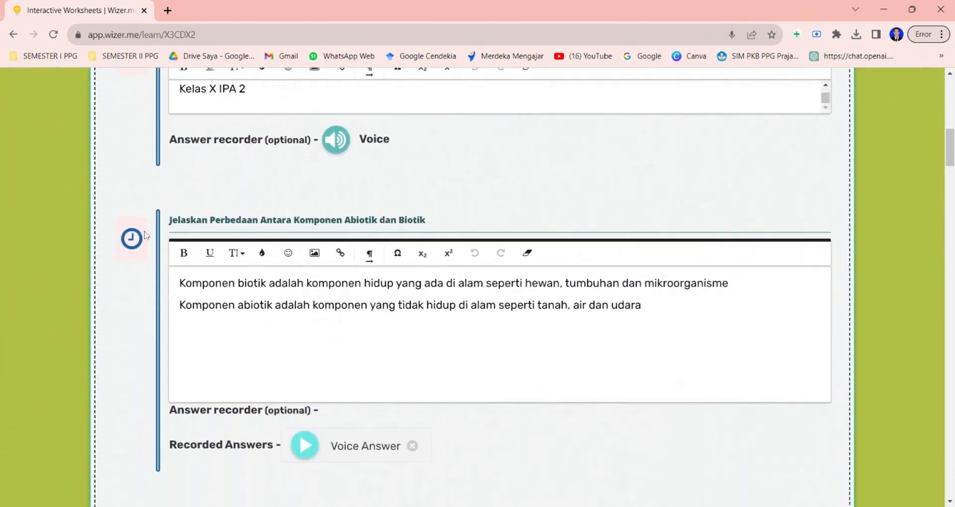
pyautogui.scroll(-6, 463, 287)
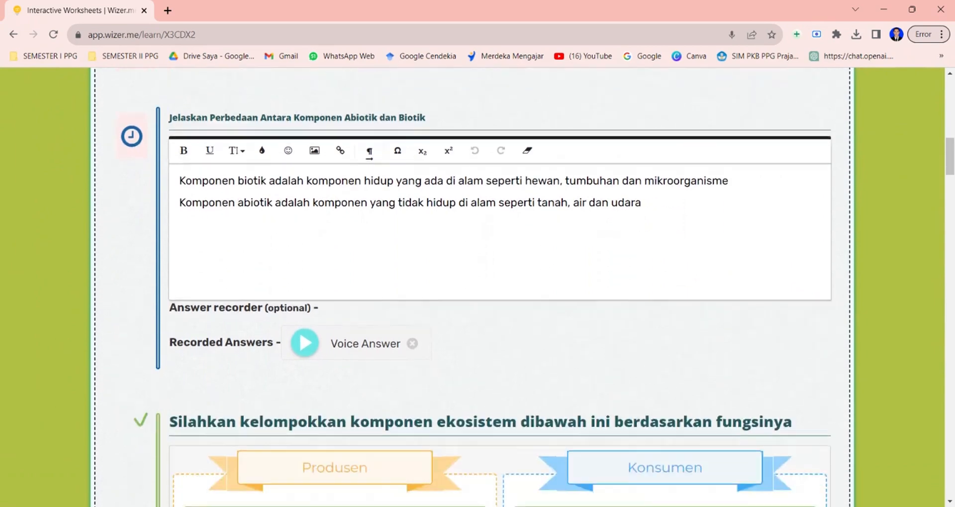
pyautogui.scroll(-1, 469, 323)
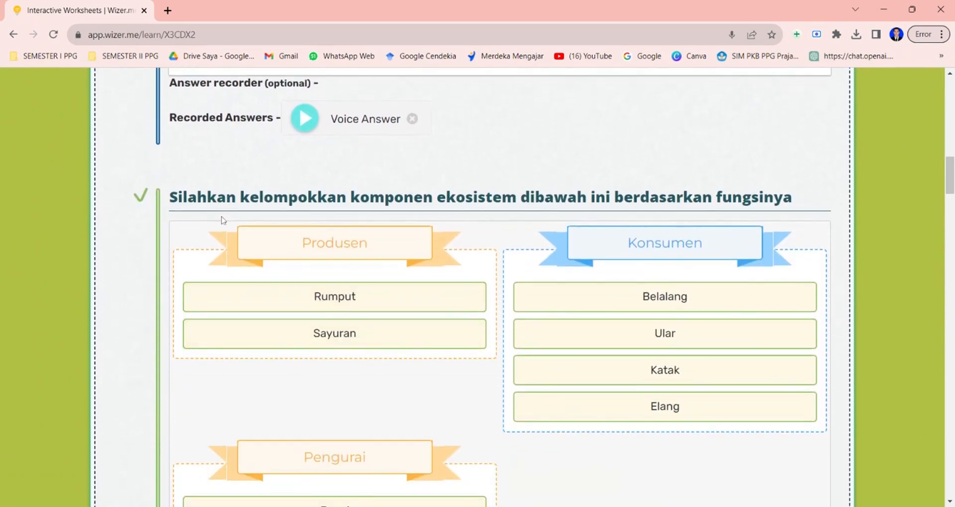
pyautogui.scroll(-8, 222, 221)
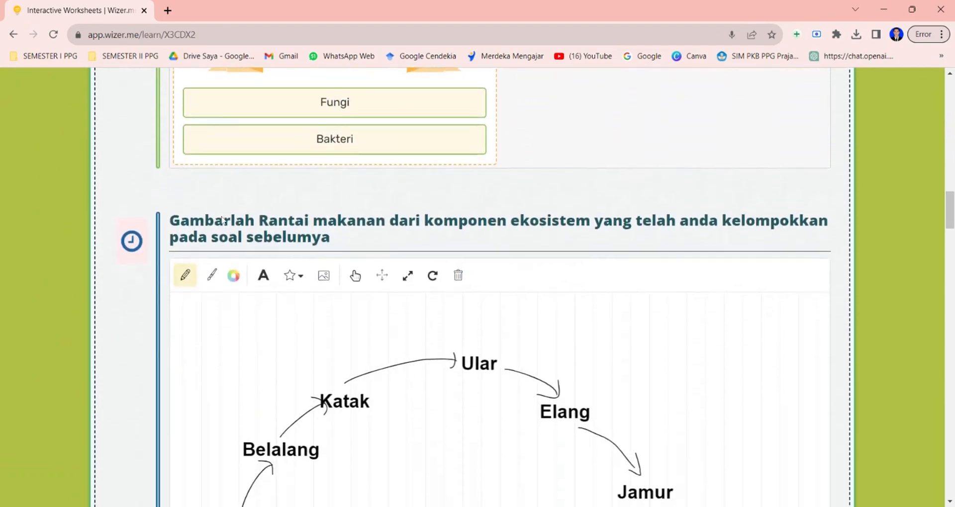
pyautogui.scroll(-9, 222, 220)
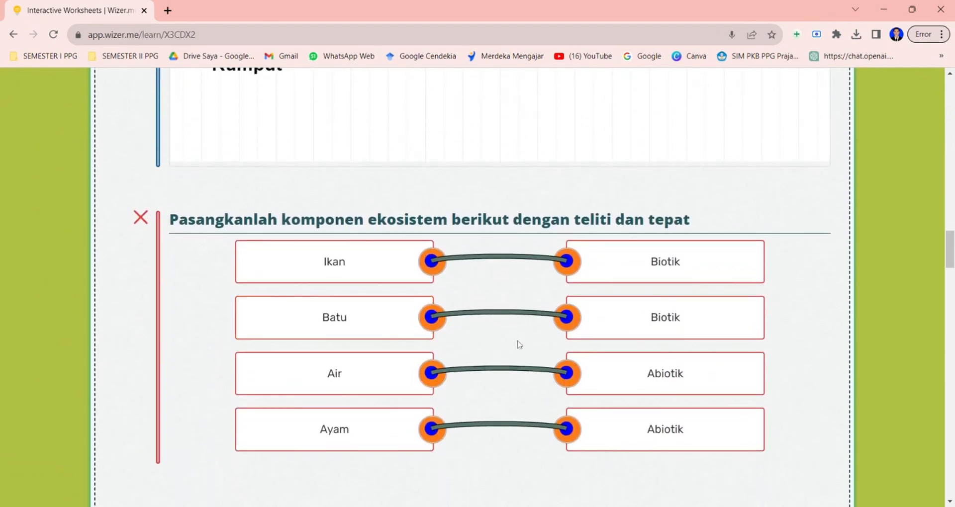
pyautogui.scroll(-3, 455, 384)
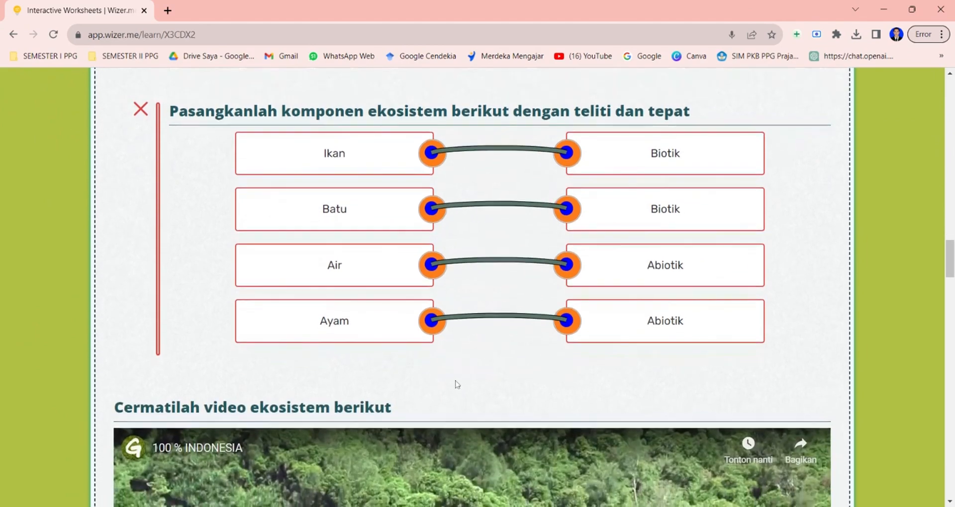
pyautogui.scroll(-12, 472, 287)
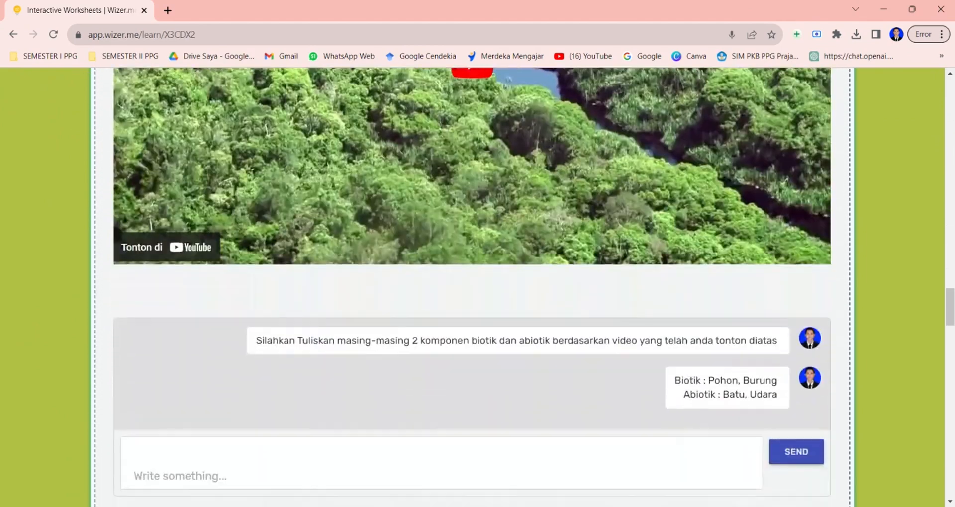
pyautogui.scroll(-4, 472, 287)
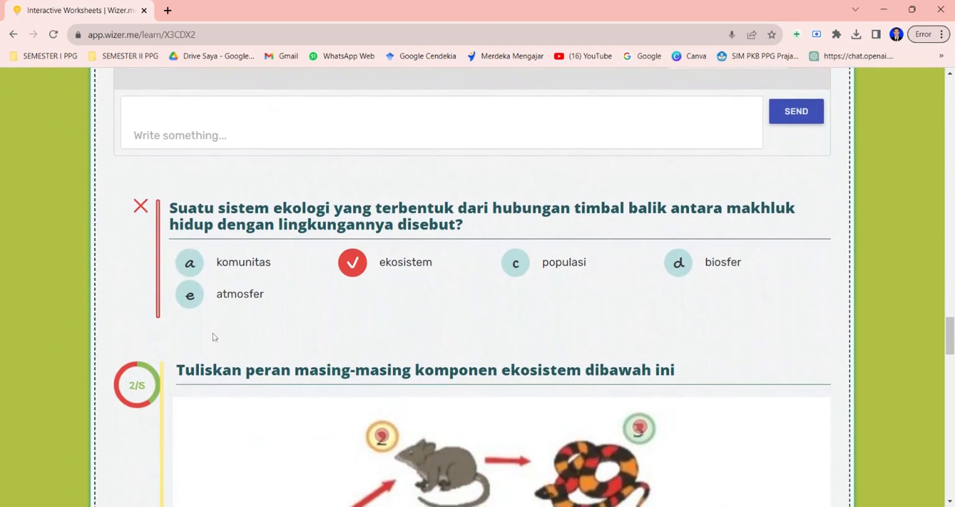
pyautogui.scroll(-3, 214, 338)
pyautogui.scroll(-2, 149, 259)
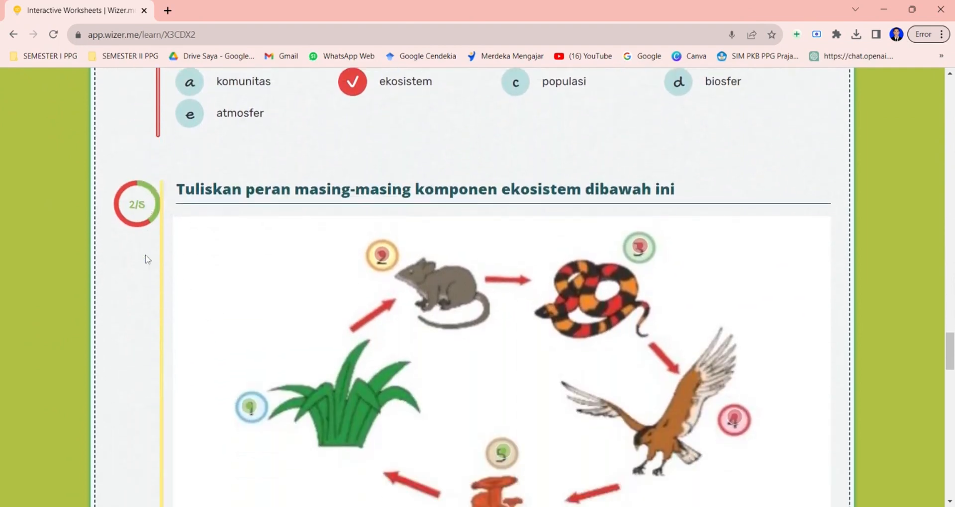
pyautogui.scroll(-9, 414, 368)
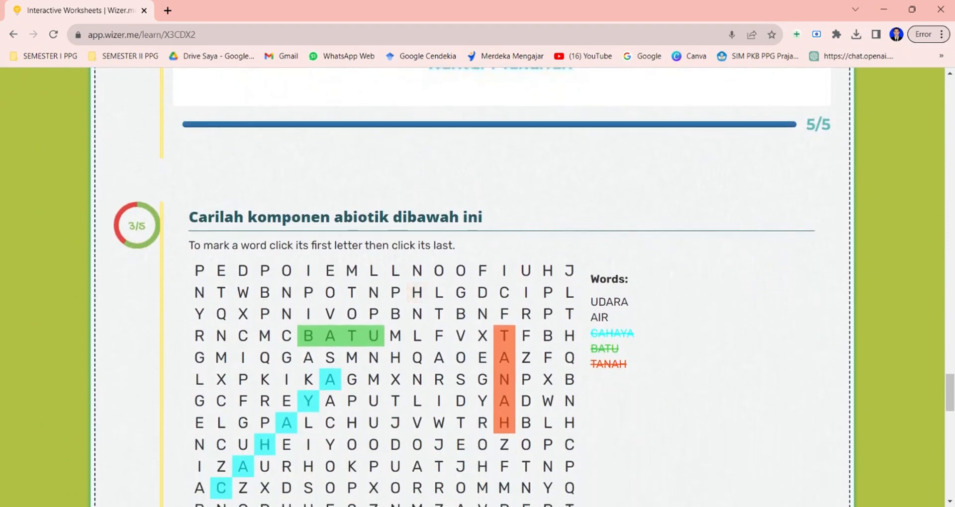
pyautogui.scroll(-8, 184, 220)
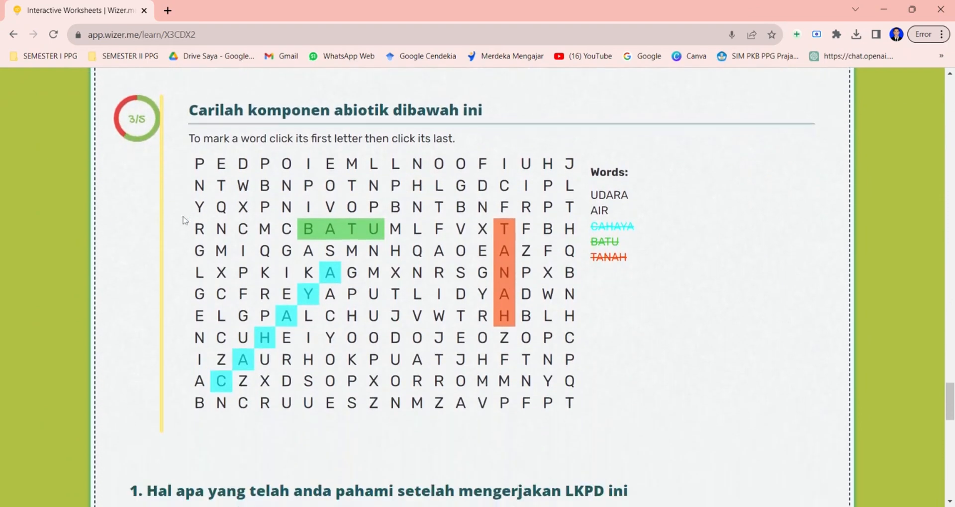
# Open Wizer in the browser and sign up as a teacher using a Google account.
pyautogui.scroll(-3, 482, 459)
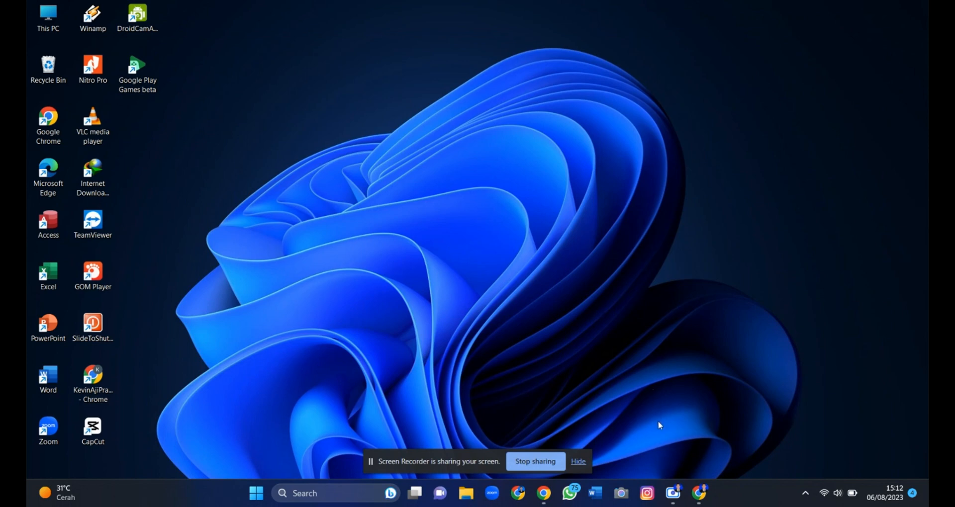
pyautogui.click(699, 494)
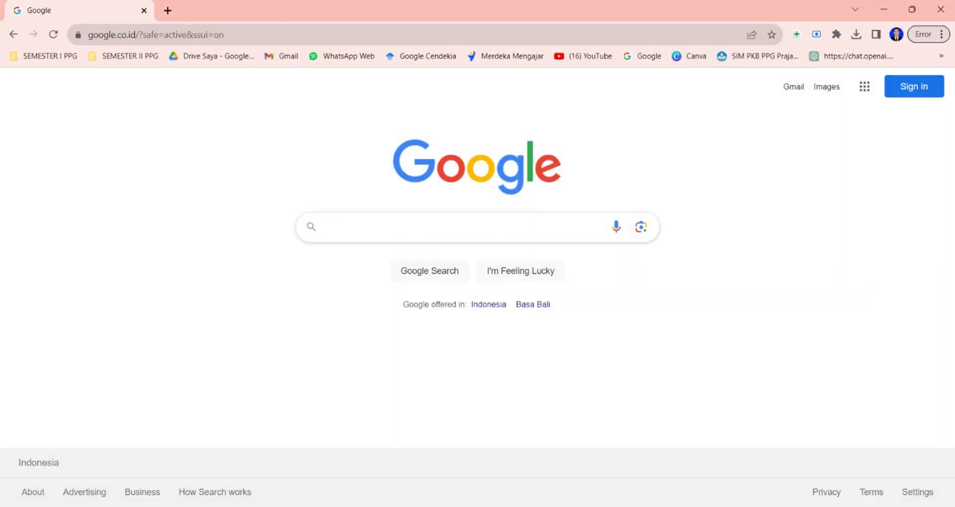
pyautogui.write('wizer.me/login')
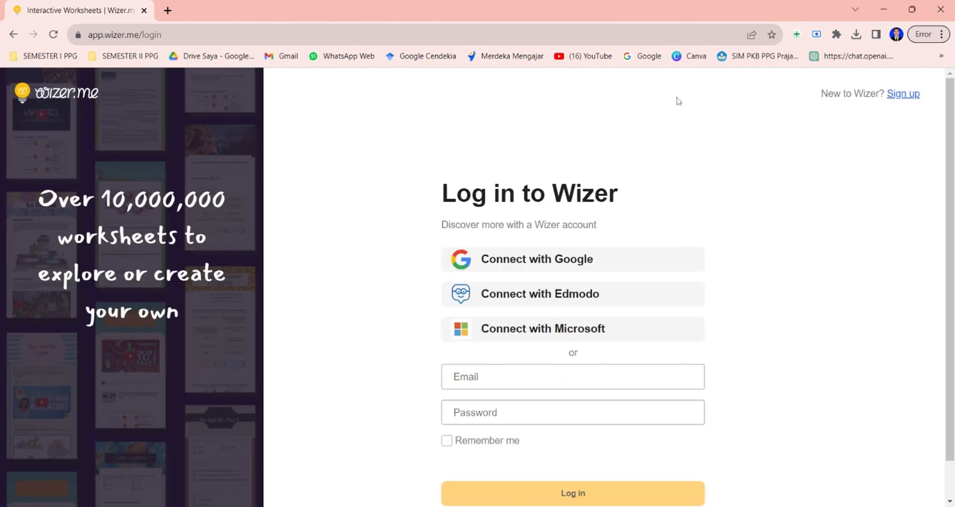
pyautogui.click(901, 100)
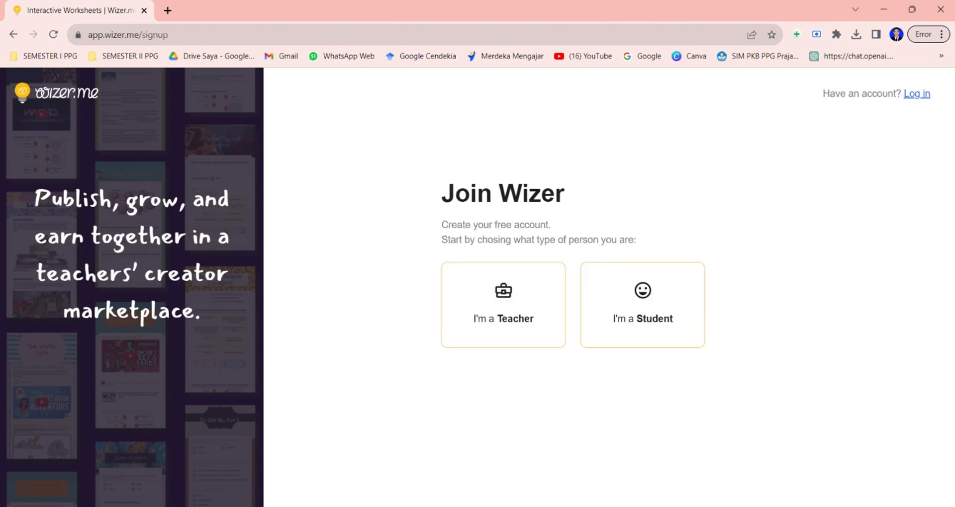
pyautogui.click(500, 313)
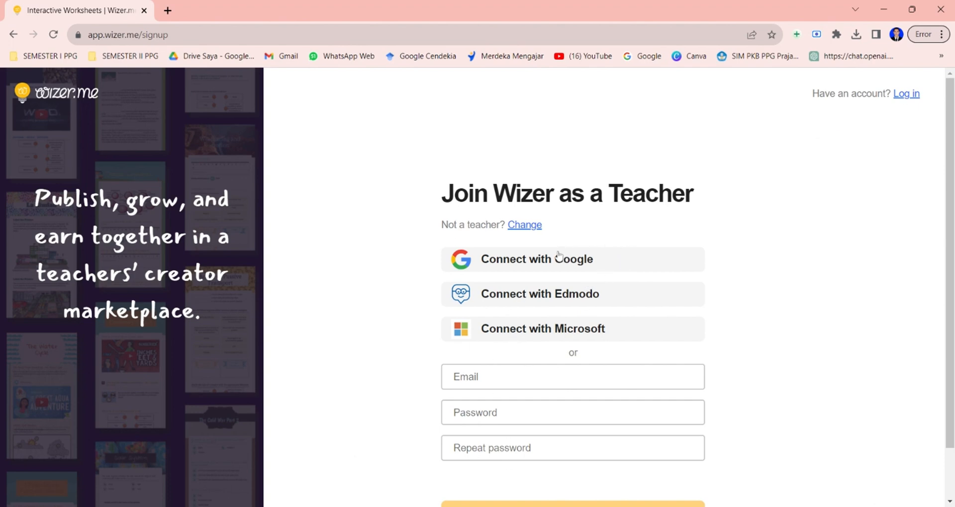
pyautogui.click(572, 268)
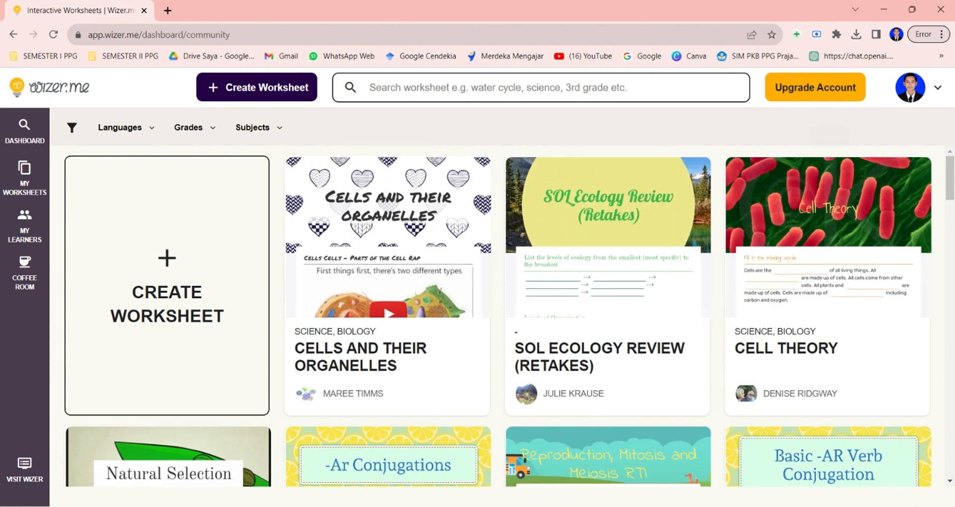
# Start creating a new worksheet from the community dashboard.
pyautogui.scroll(-6, 952, 185)
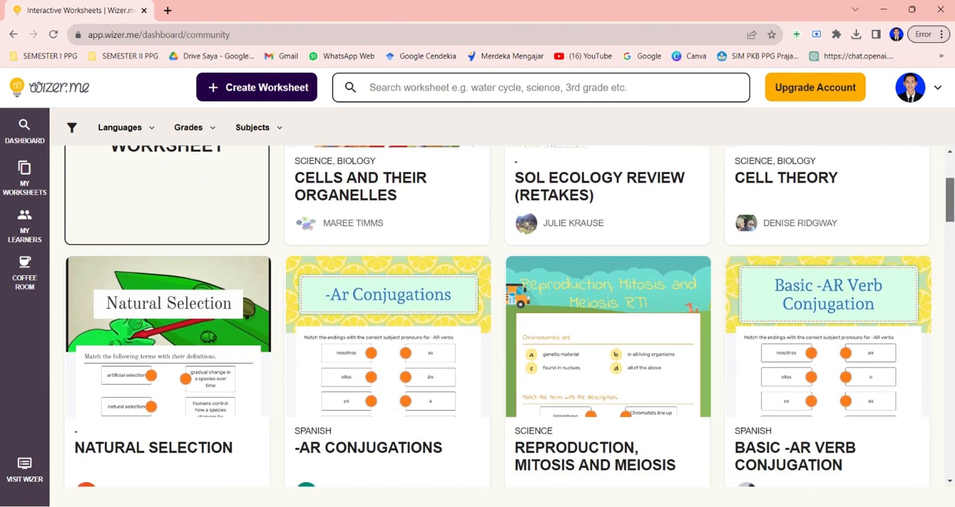
pyautogui.scroll(-6, 890, 266)
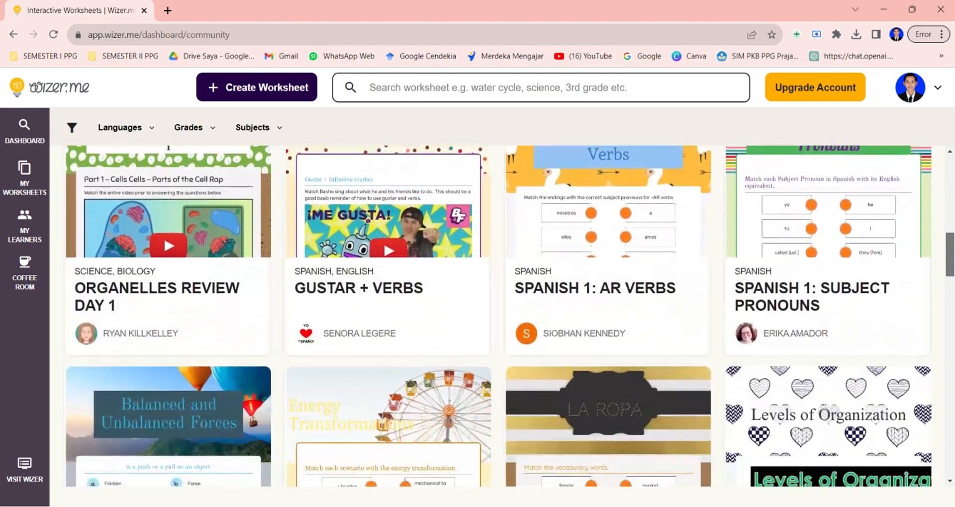
pyautogui.scroll(-5, 498, 316)
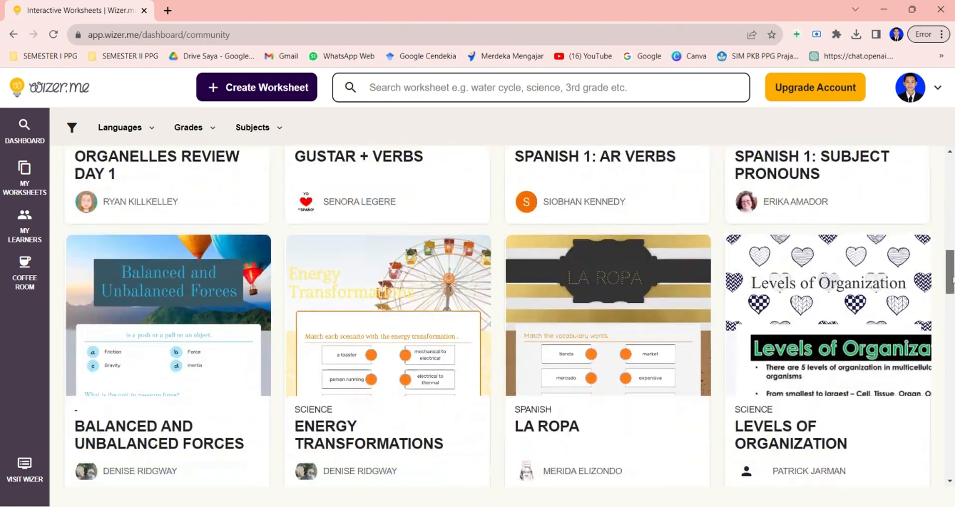
pyautogui.scroll(10, 498, 316)
pyautogui.scroll(9, 498, 316)
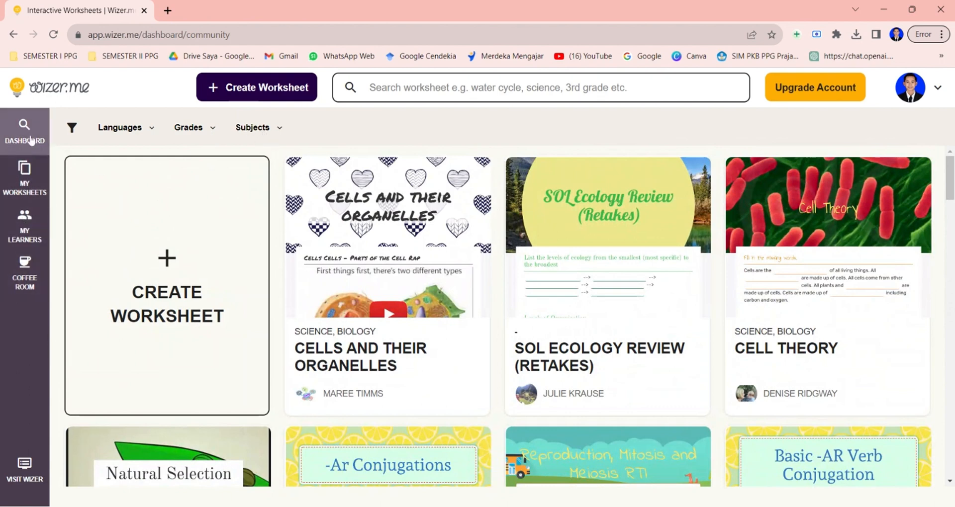
pyautogui.click(170, 268)
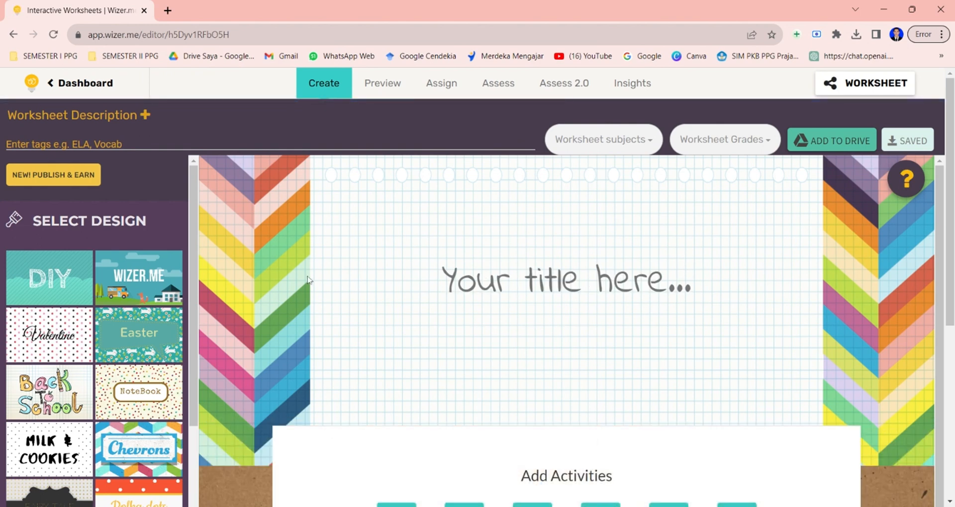
# Apply the Peek A Boo design with its first cover image.
pyautogui.moveTo(190, 247); pyautogui.dragTo(191, 342)
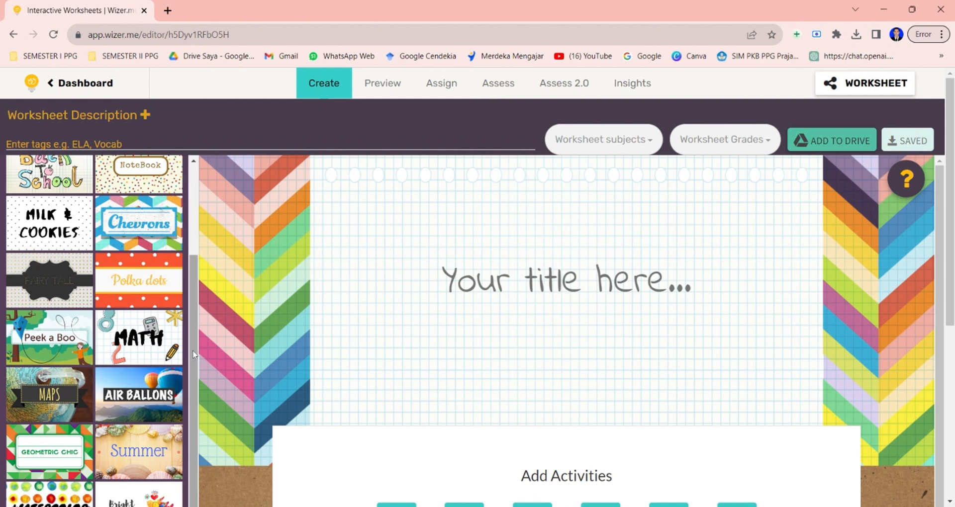
pyautogui.scroll(-2, 189, 371)
pyautogui.scroll(3, 194, 348)
pyautogui.scroll(3, 197, 325)
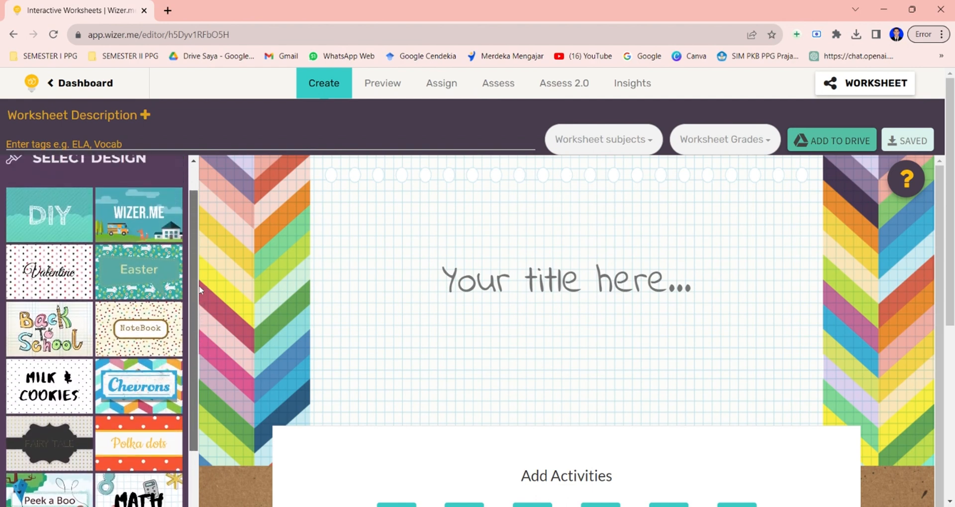
pyautogui.moveTo(194, 264); pyautogui.dragTo(188, 378)
pyautogui.click(64, 290)
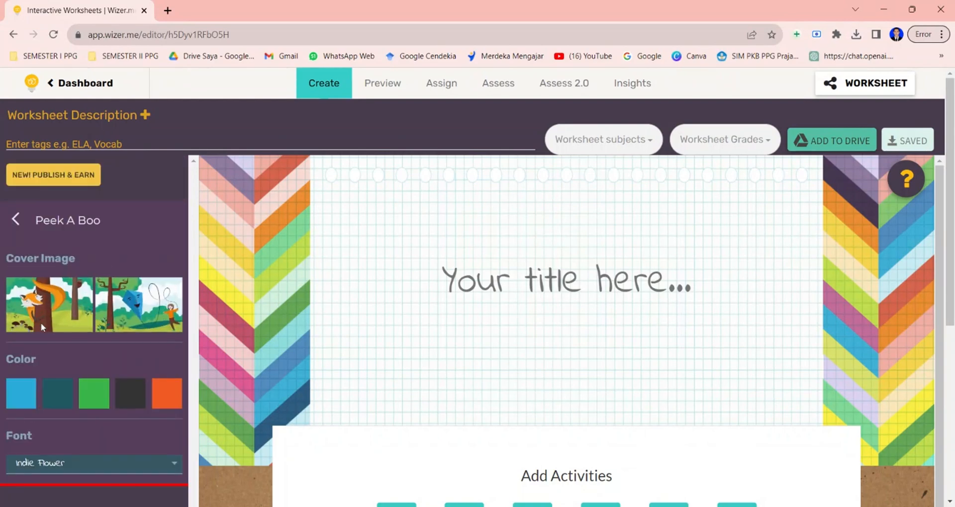
pyautogui.click(63, 322)
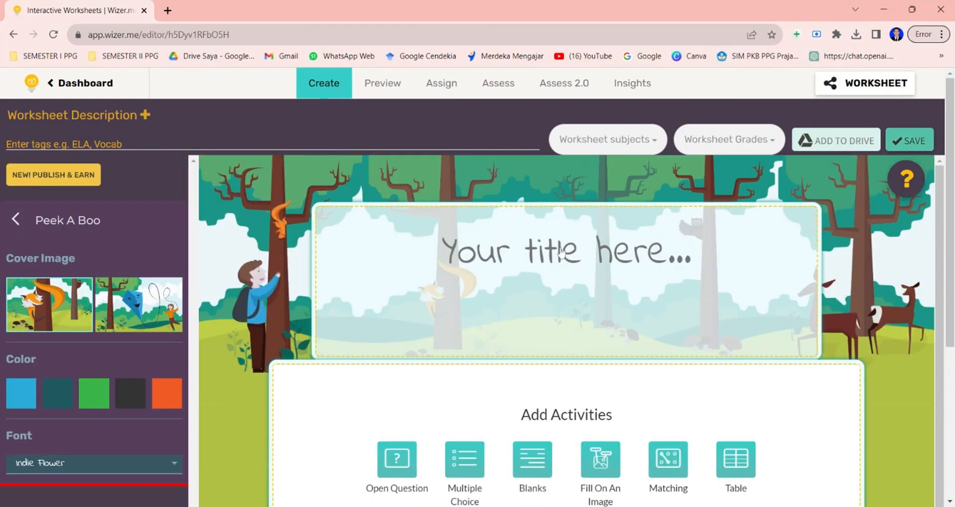
# Set the design colour to dark teal and the font to Spicy Rice.
pyautogui.click(529, 258)
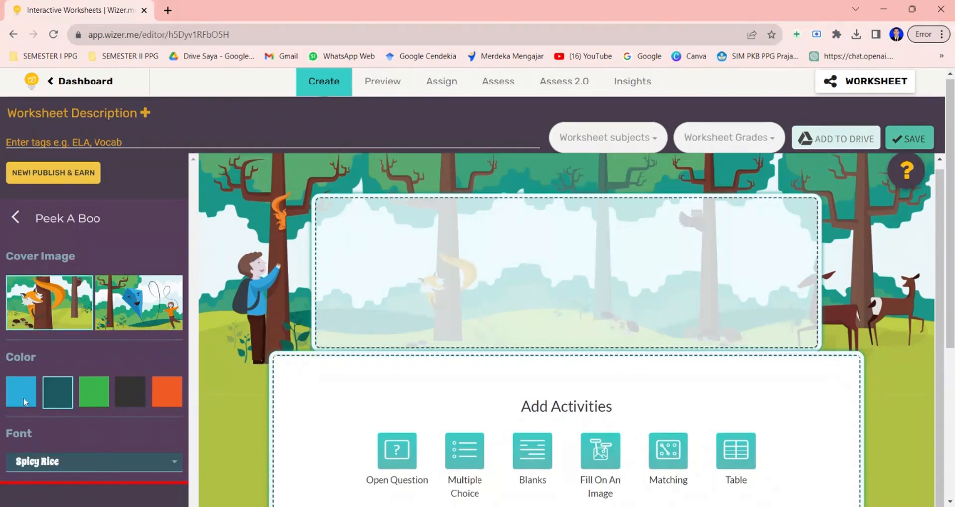
pyautogui.click(110, 465)
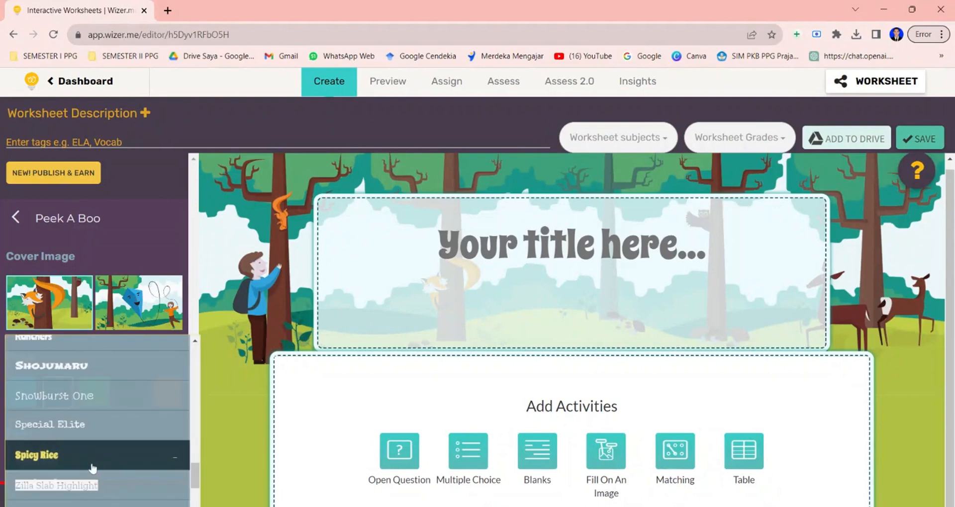
pyautogui.click(90, 466)
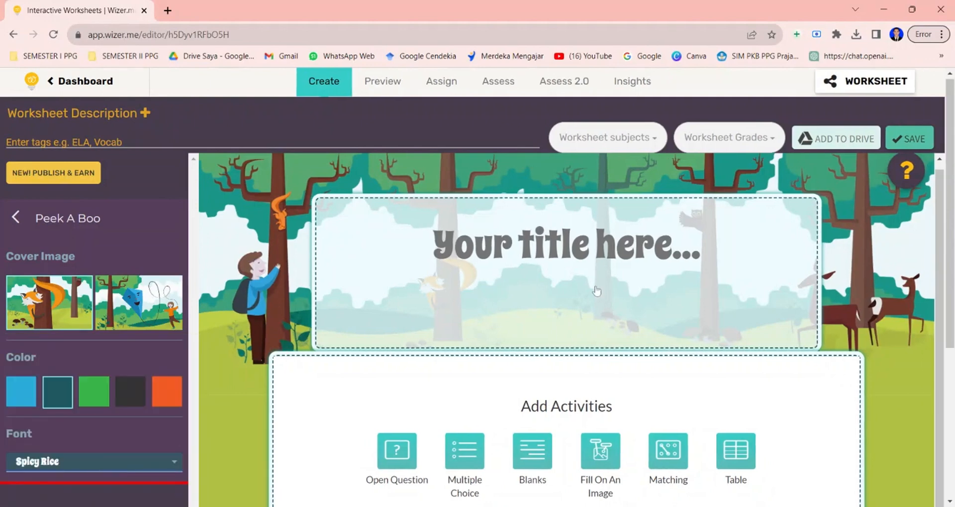
# Title the worksheet LKPD EKOSISTEM 1.
pyautogui.click(518, 253)
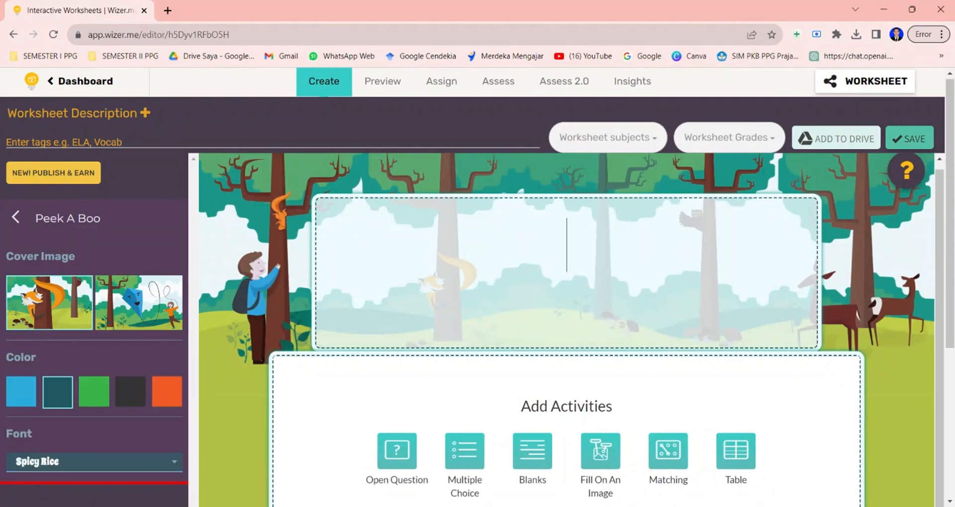
pyautogui.write('LKPD E')
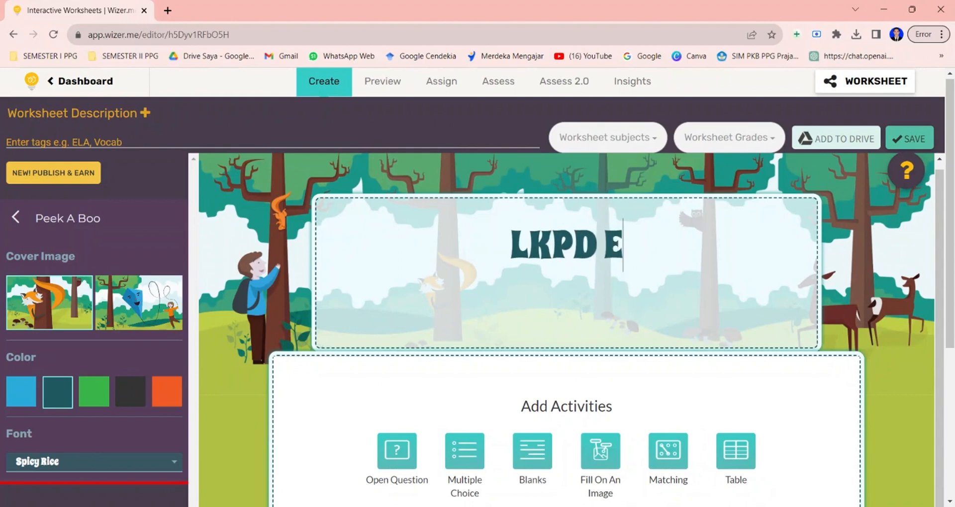
pyautogui.write('KOSISTEM')
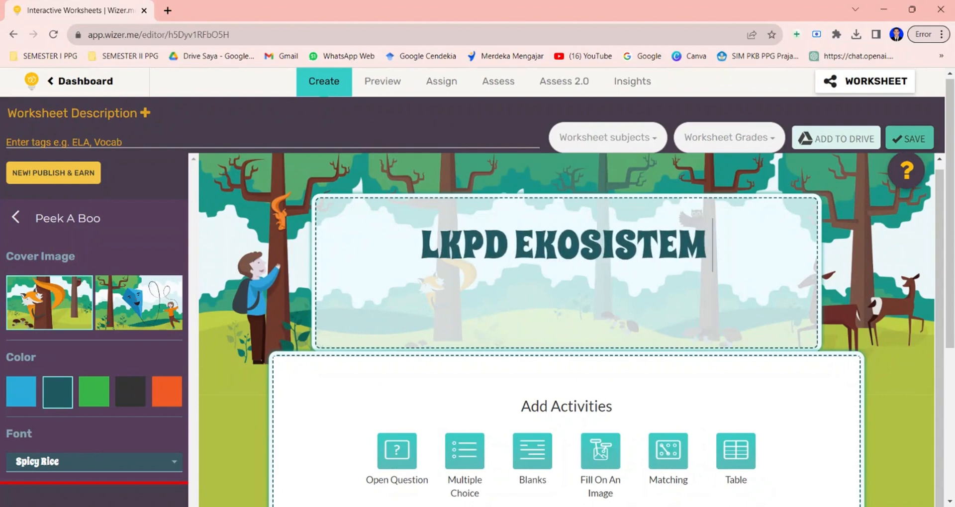
pyautogui.write(' 1')
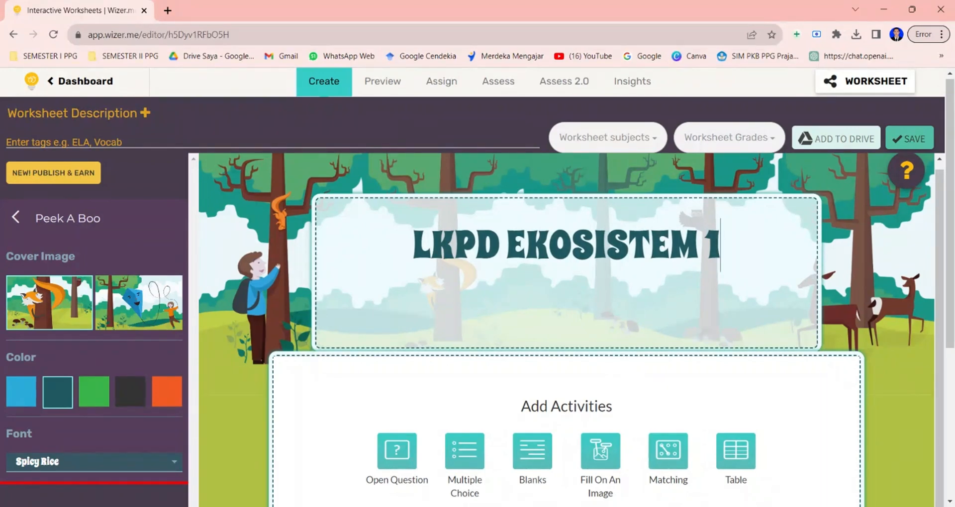
# Add an Open Question activity with the question "Silahkan Tulis Nama dan Kelas Ananda".
pyautogui.scroll(-3, 711, 372)
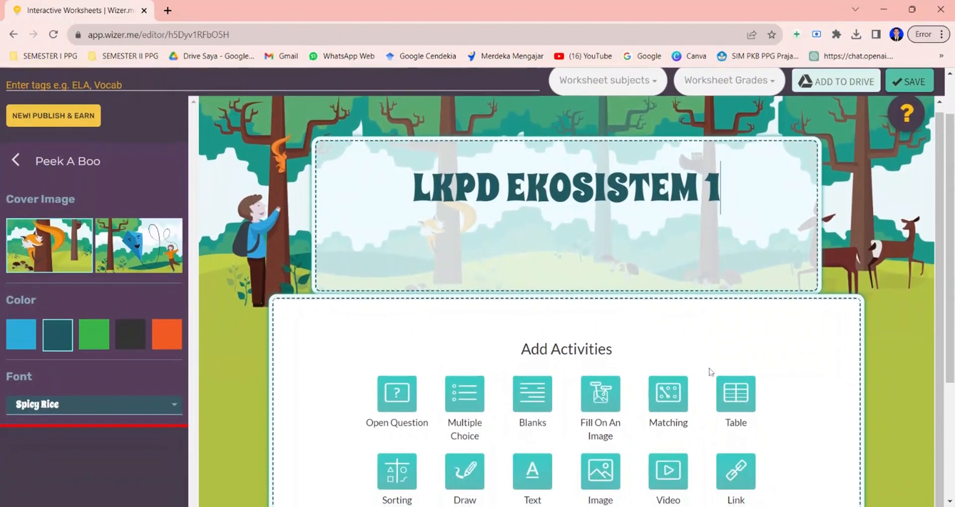
pyautogui.scroll(-3, 567, 348)
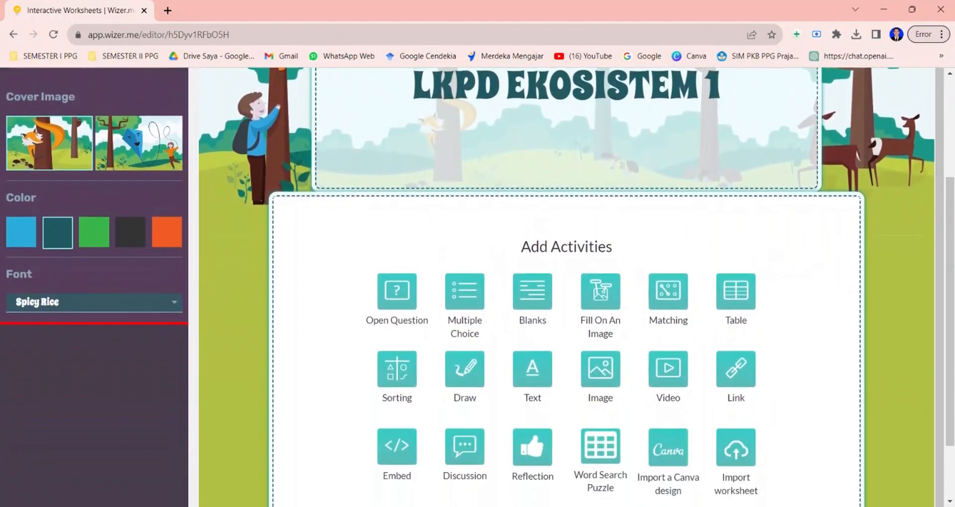
pyautogui.scroll(-1, 567, 299)
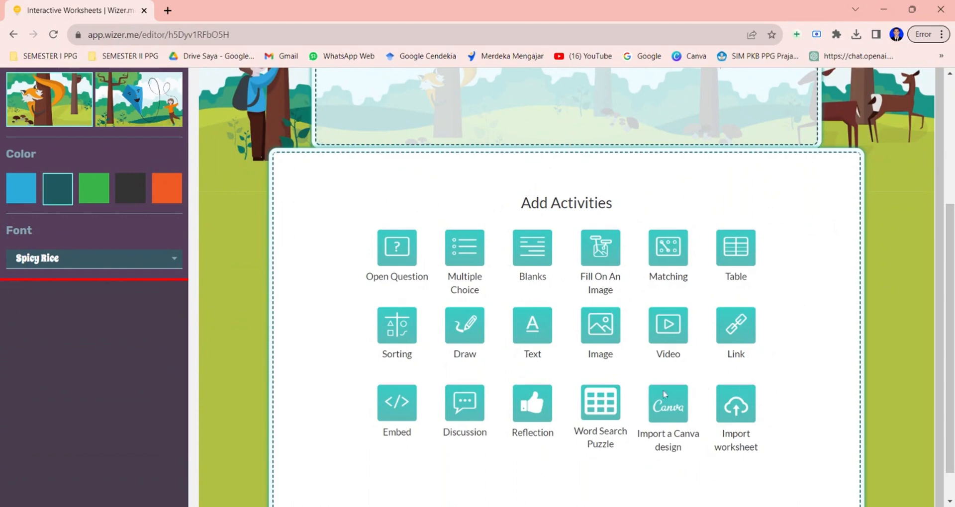
pyautogui.click(395, 273)
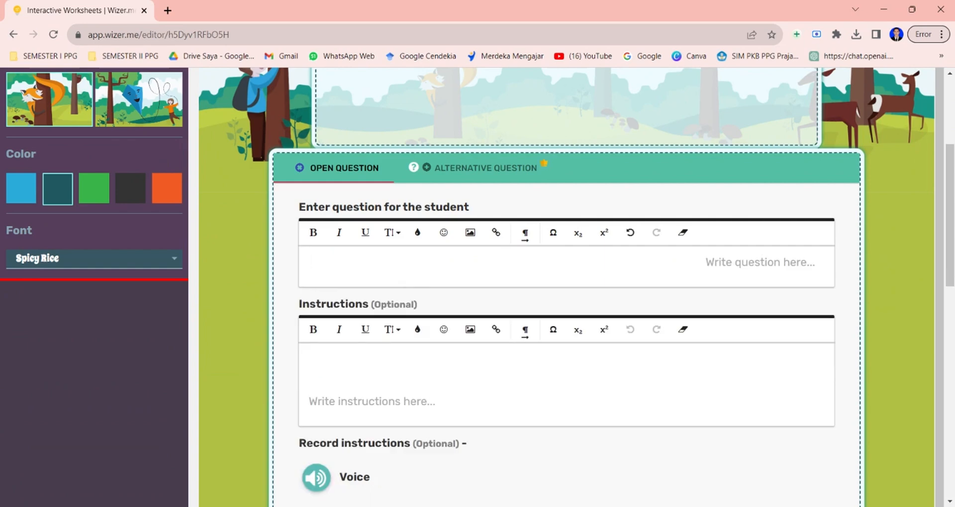
pyautogui.write('S')
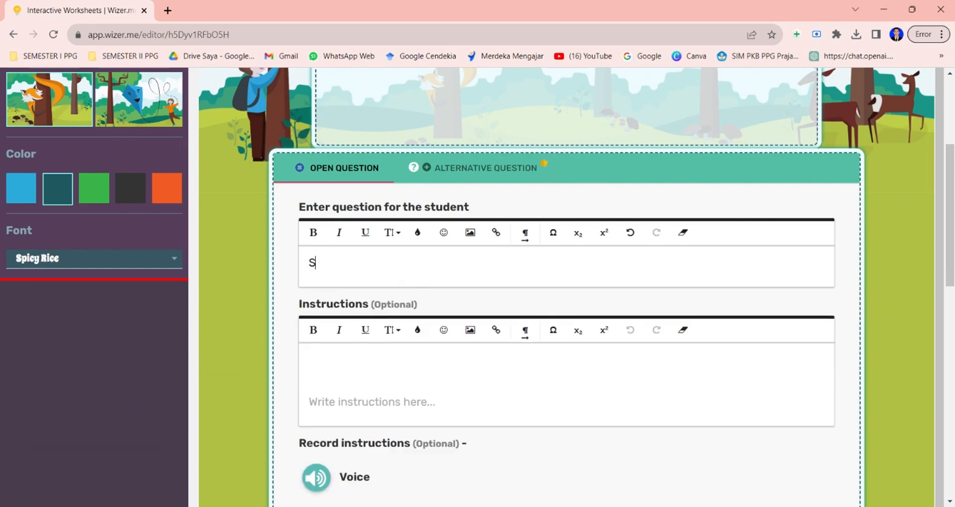
pyautogui.write('ilahkan ')
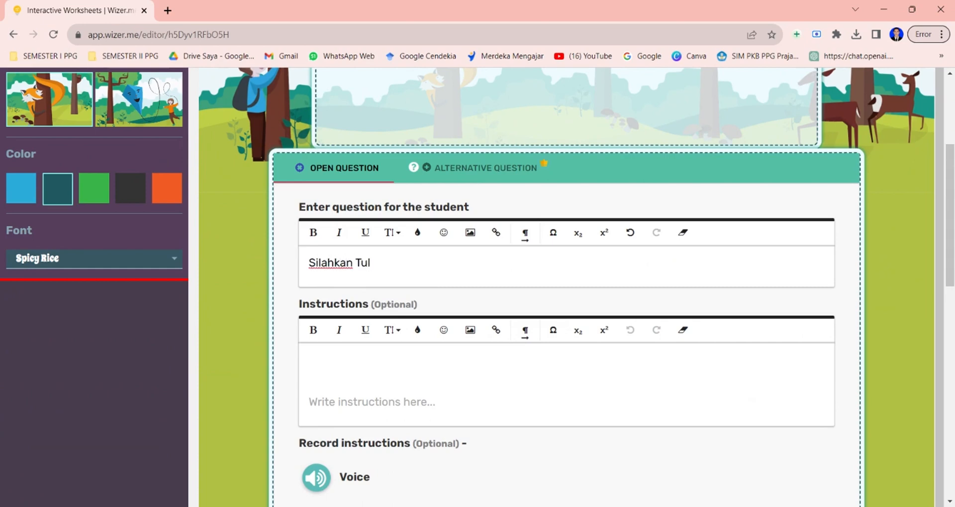
pyautogui.write('Tulis Nama dan Kelas A')
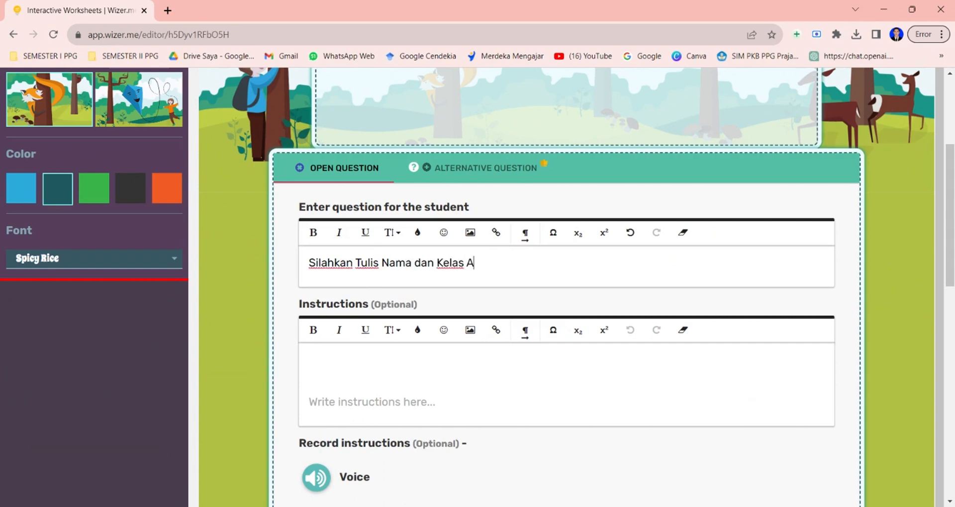
pyautogui.write('nanda')
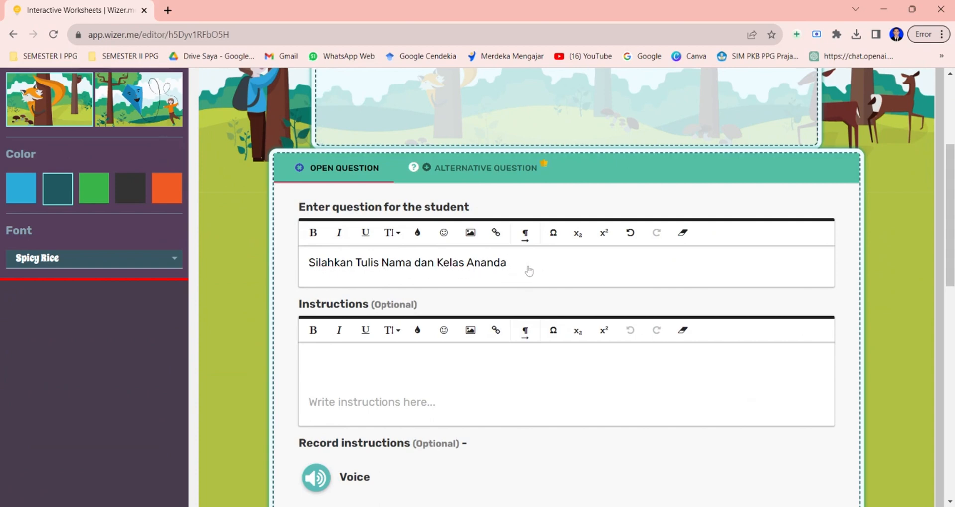
# Make the first question's text bold and set its font size to 24.
pyautogui.moveTo(527, 271); pyautogui.dragTo(309, 265)
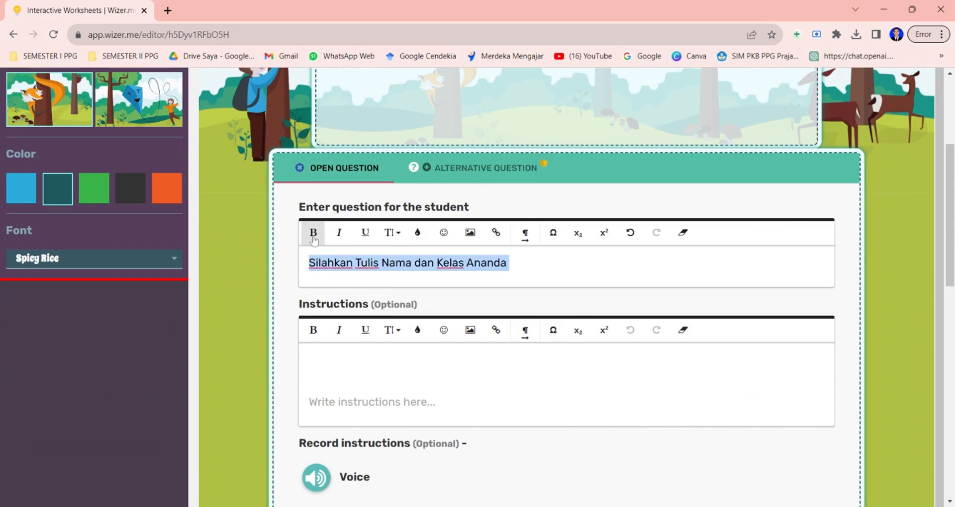
pyautogui.click(314, 243)
pyautogui.click(341, 238)
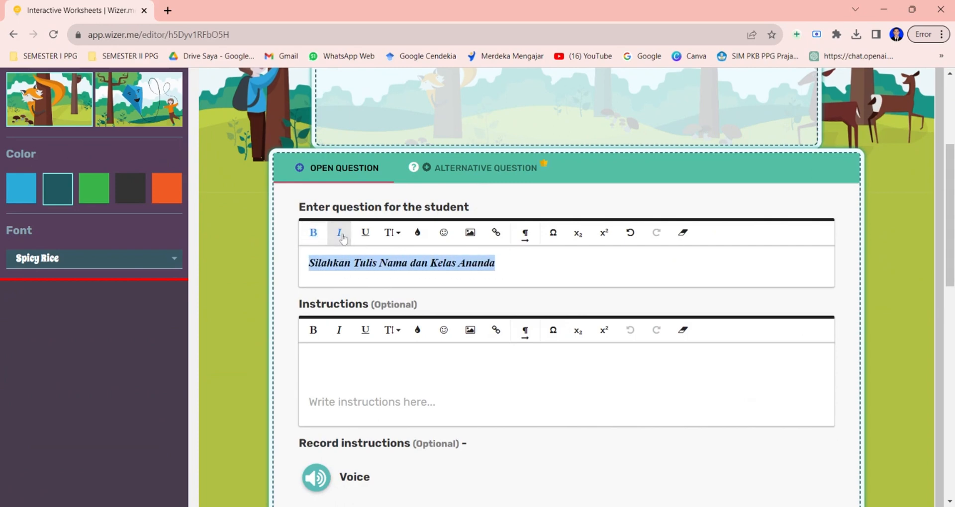
pyautogui.click(342, 237)
pyautogui.click(366, 233)
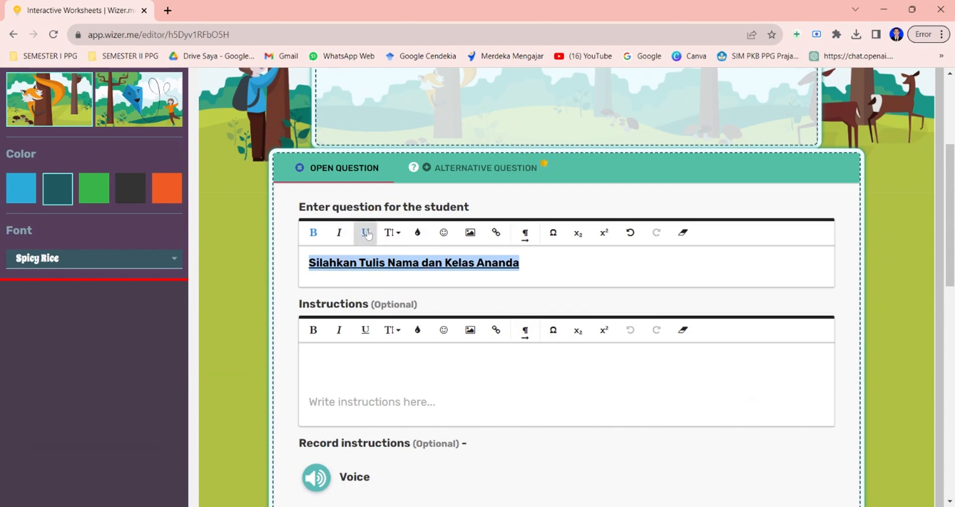
pyautogui.click(366, 234)
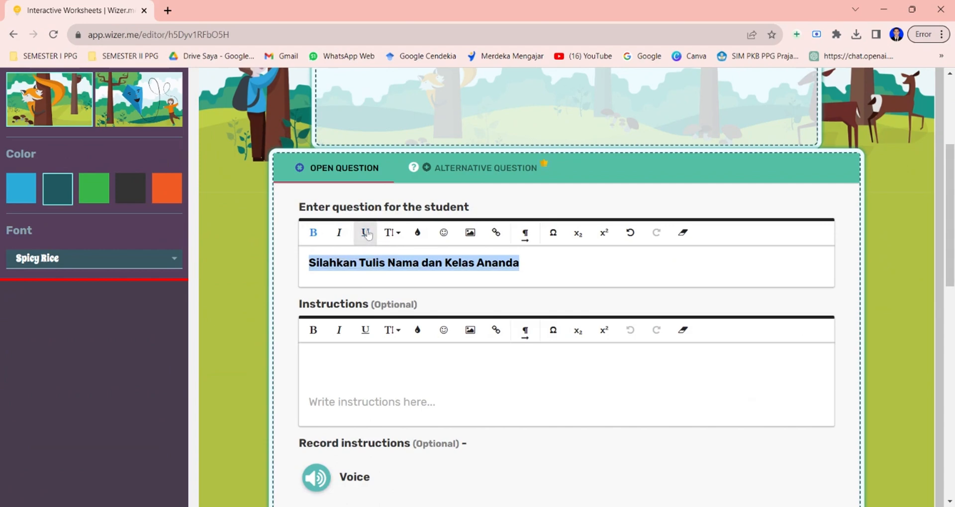
pyautogui.click(401, 240)
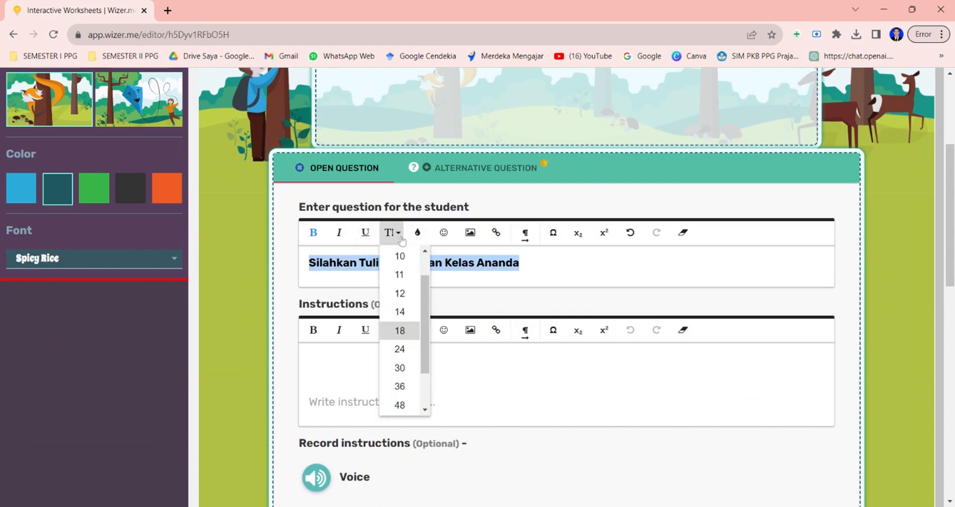
pyautogui.click(399, 349)
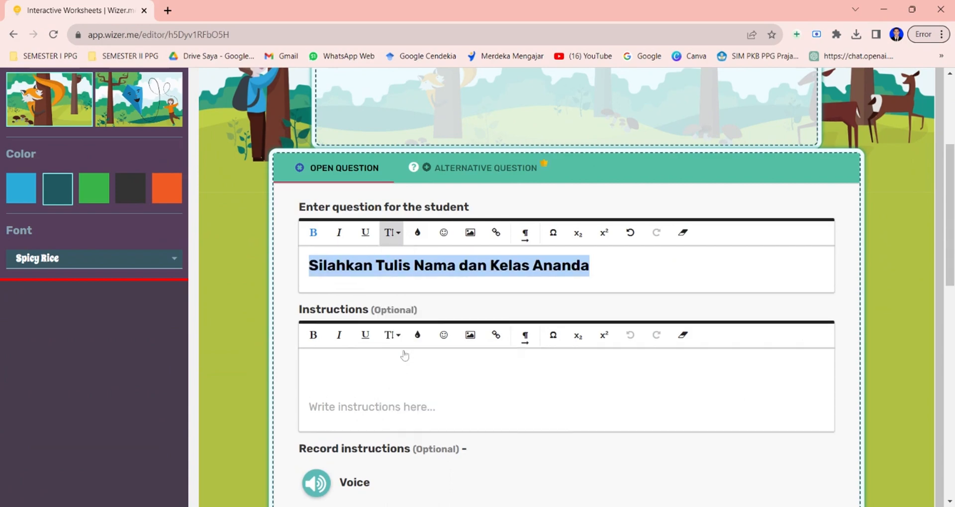
# Colour the first question's text orange.
pyautogui.click(418, 233)
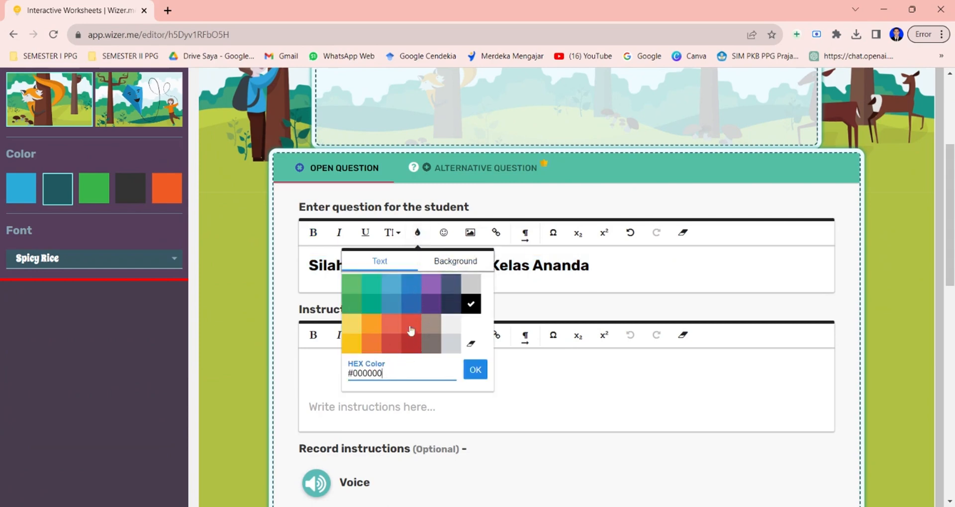
pyautogui.click(450, 310)
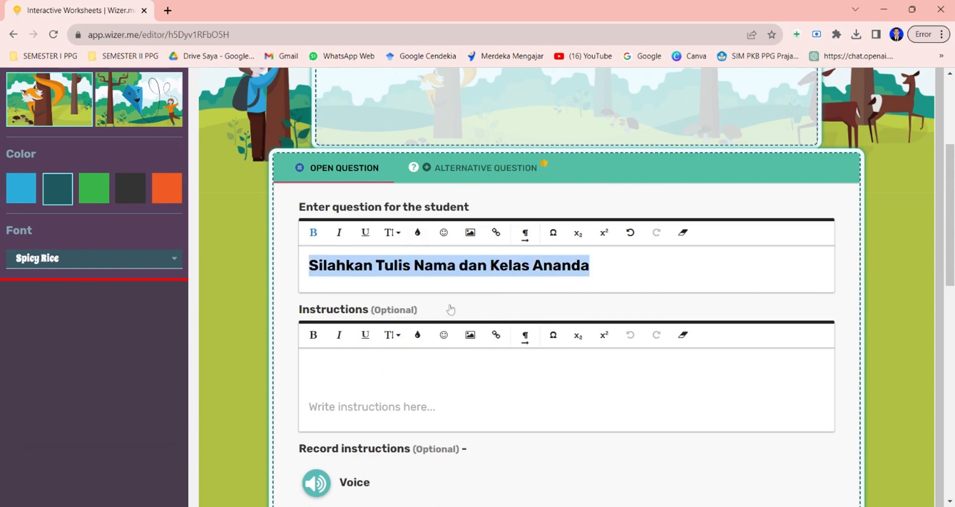
pyautogui.click(417, 233)
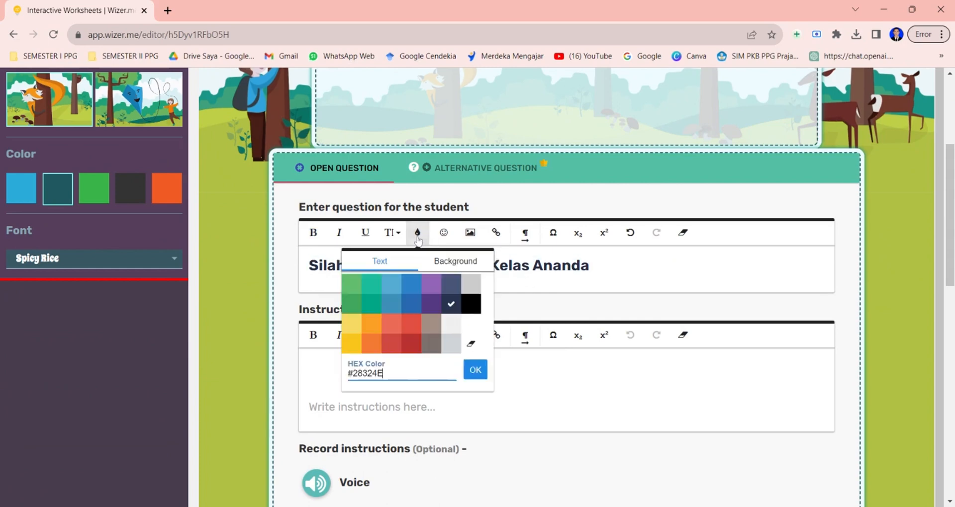
pyautogui.click(374, 350)
pyautogui.click(444, 234)
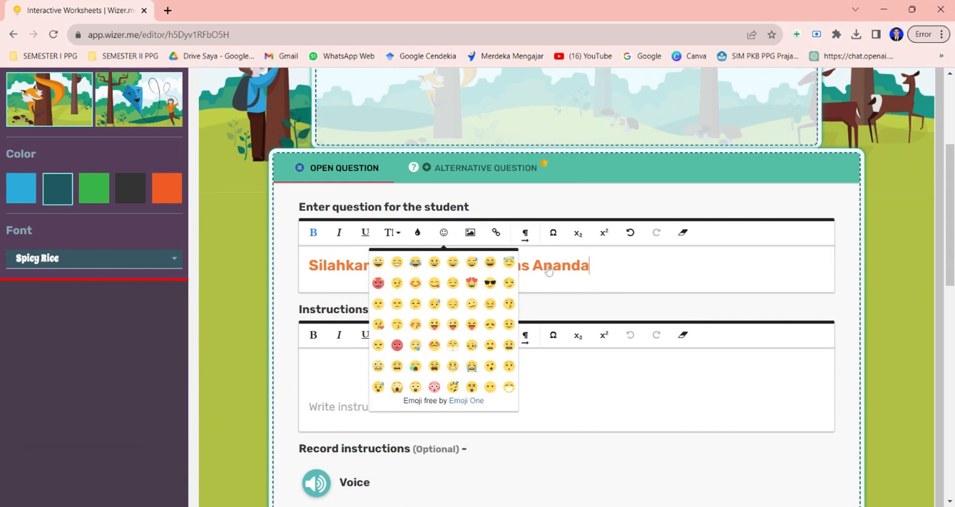
pyautogui.click(599, 268)
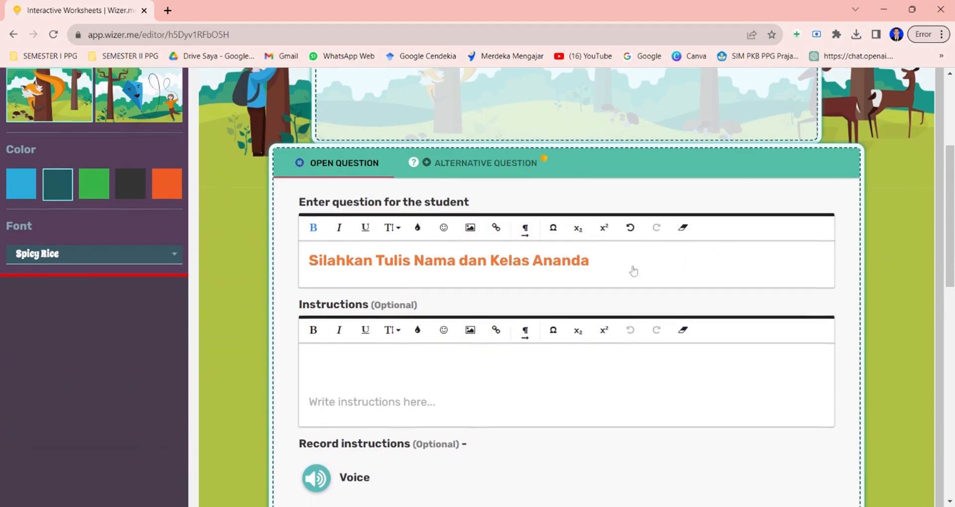
# Set the answer size to small (1 line) and finish the first Open Question activity.
pyautogui.scroll(-2, 633, 271)
pyautogui.scroll(-2, 479, 287)
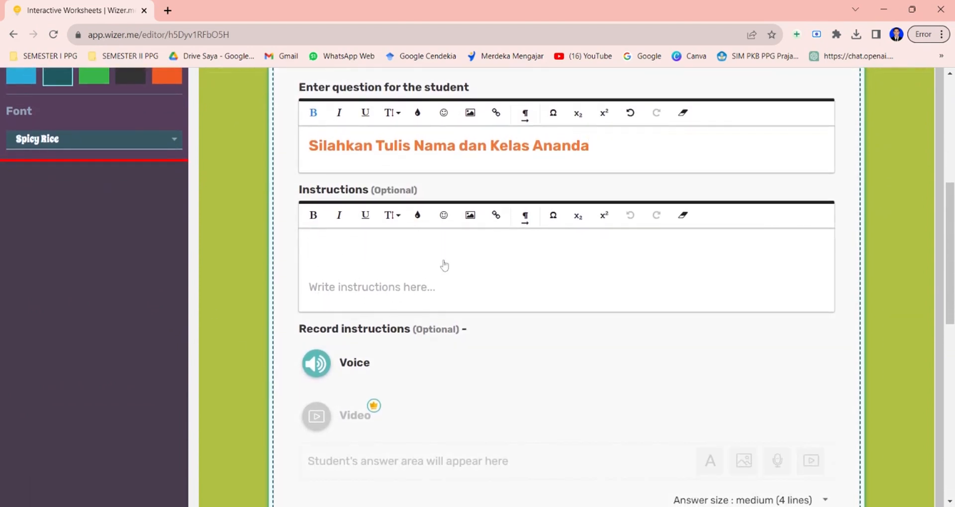
pyautogui.scroll(-5, 445, 265)
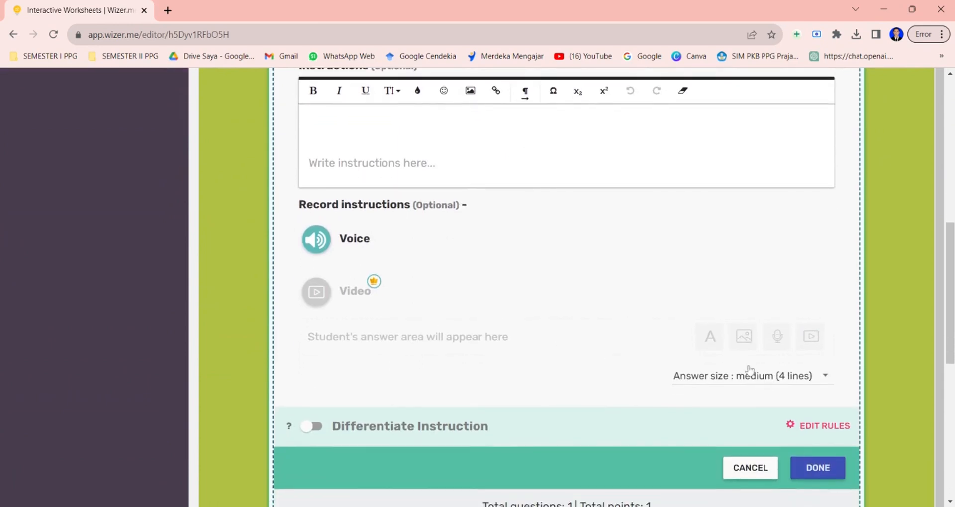
pyautogui.click(805, 383)
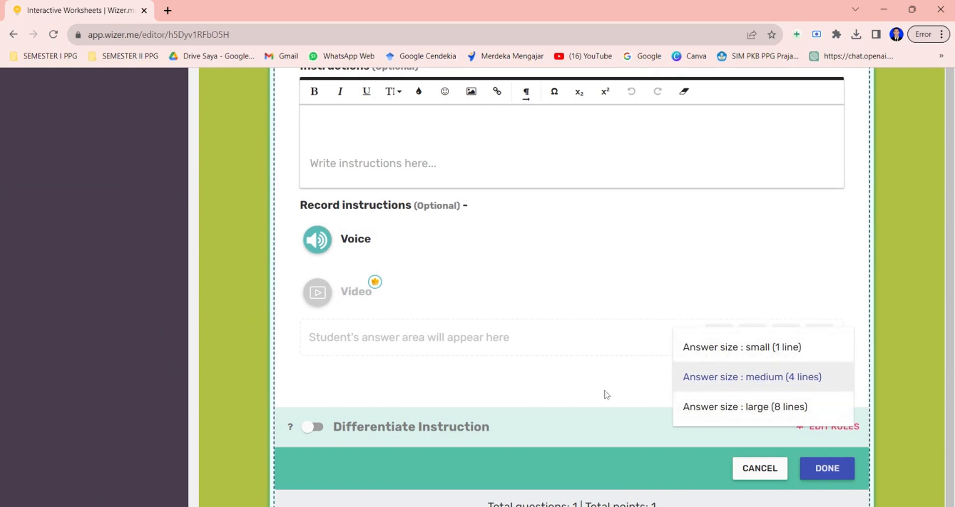
pyautogui.click(774, 348)
pyautogui.scroll(3, 688, 407)
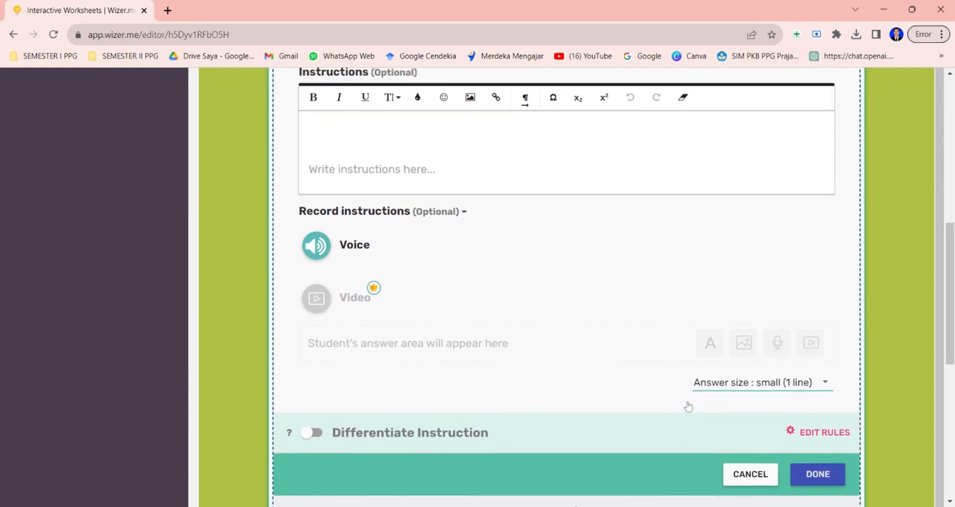
pyautogui.scroll(-3, 684, 404)
pyautogui.scroll(-1, 760, 489)
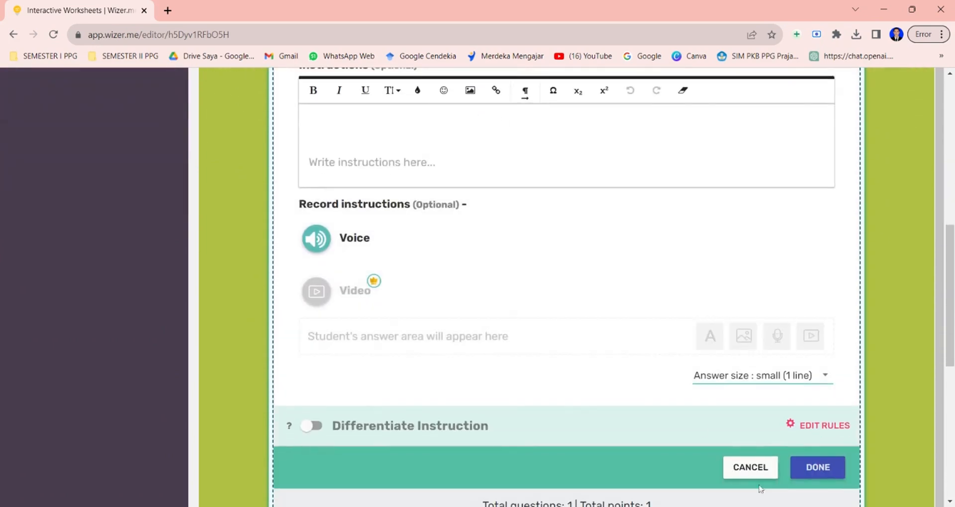
pyautogui.click(817, 472)
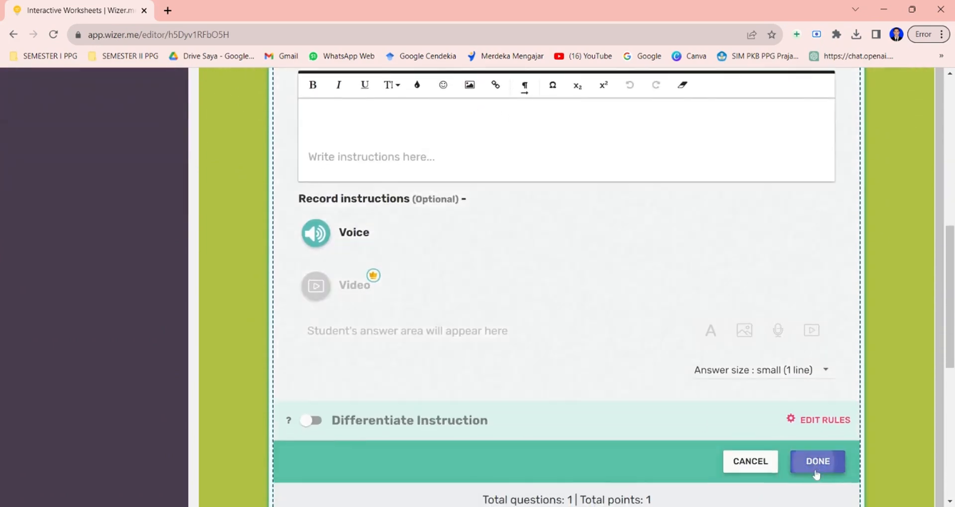
# Change the worksheet font to Open Sans extra bold.
pyautogui.scroll(5, 669, 232)
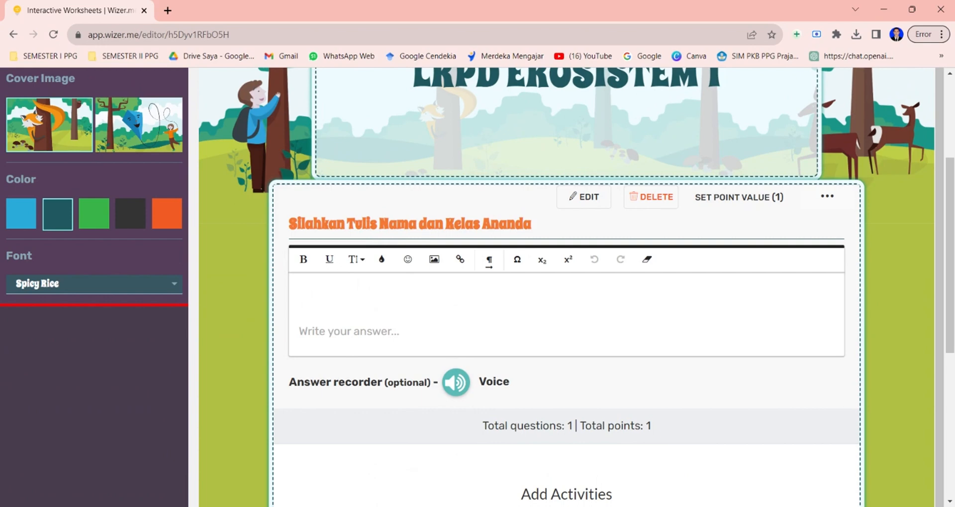
pyautogui.click(156, 290)
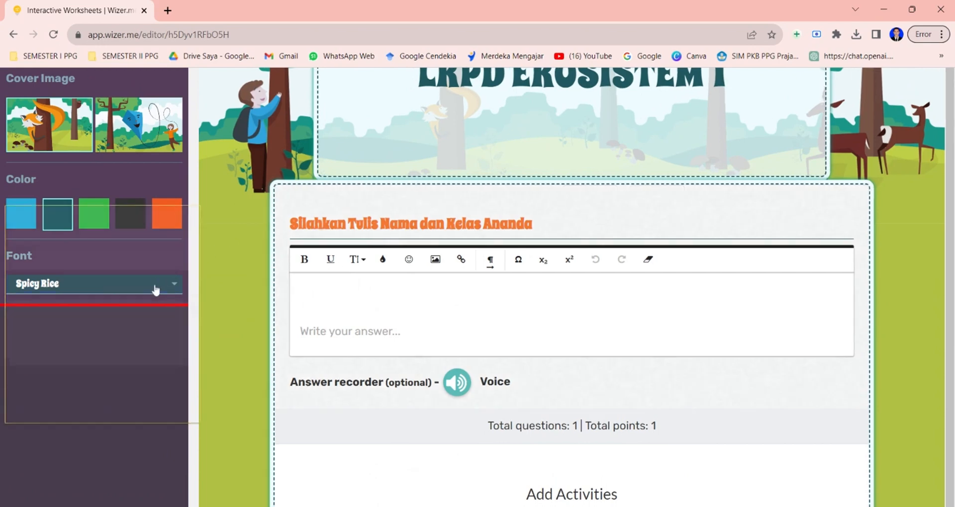
pyautogui.scroll(1, 100, 323)
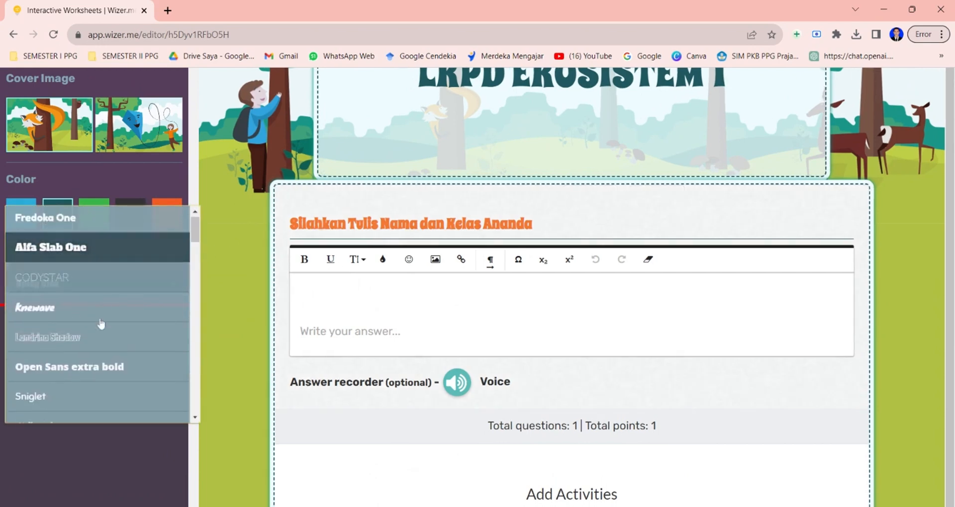
pyautogui.click(112, 366)
pyautogui.scroll(1, 103, 235)
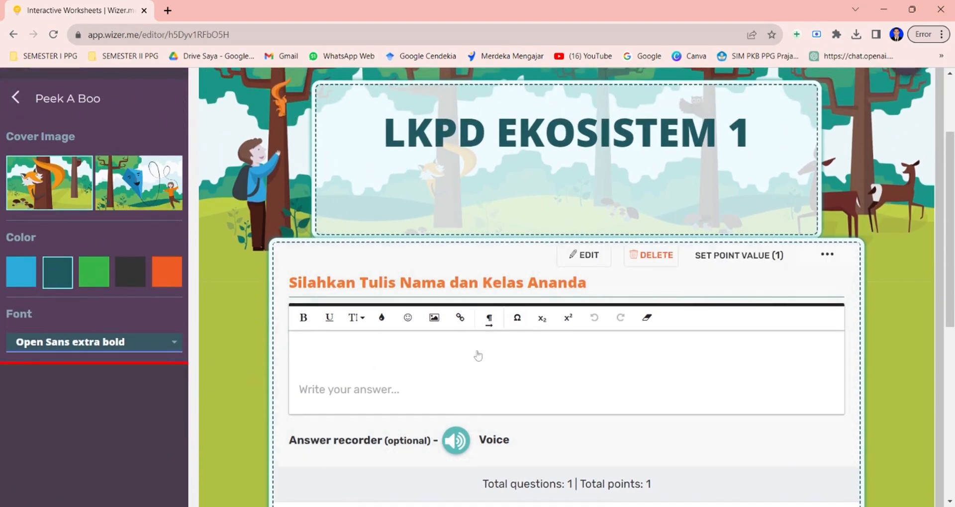
# Add another Open Question activity asking "Jelaskan Perbedaan Antara Komponen Abiotik dan Biotik".
pyautogui.scroll(-1, 567, 287)
pyautogui.scroll(-3, 567, 287)
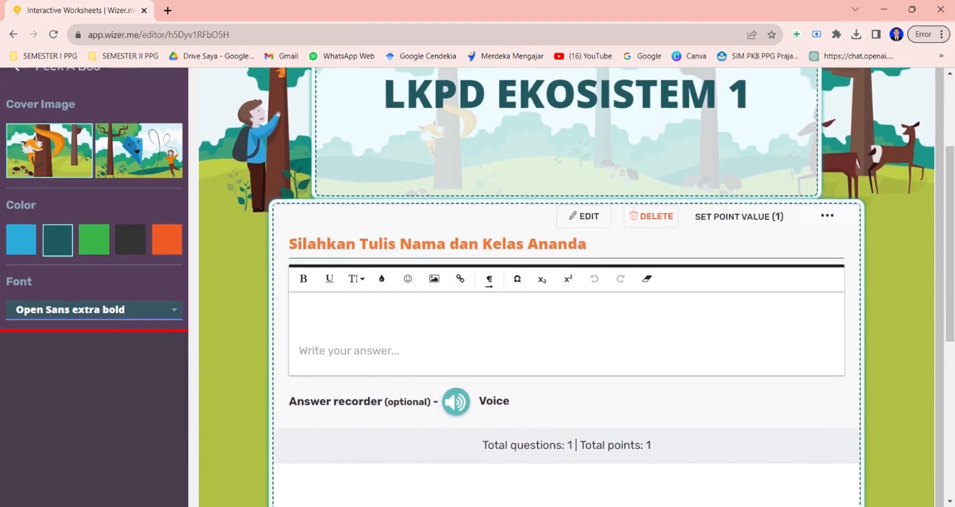
pyautogui.scroll(-3, 567, 287)
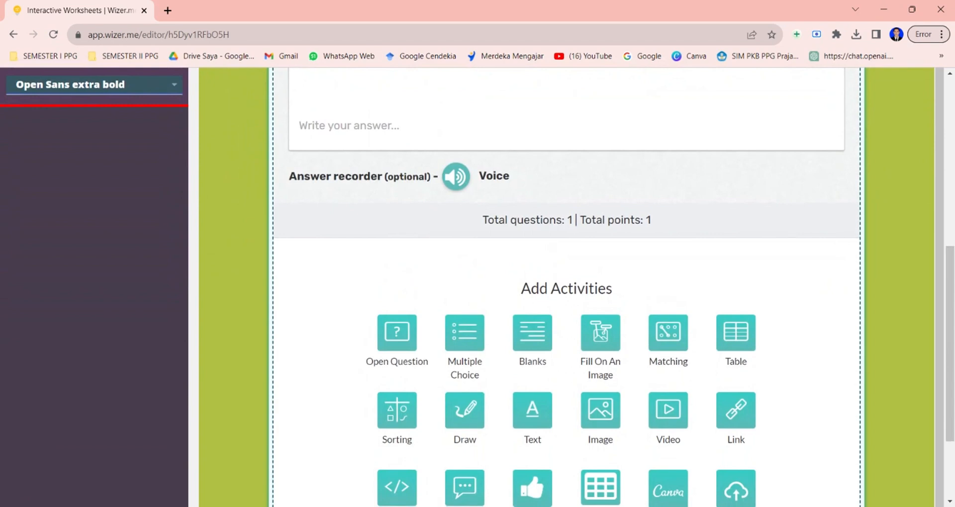
pyautogui.scroll(-1, 406, 342)
pyautogui.scroll(1, 407, 341)
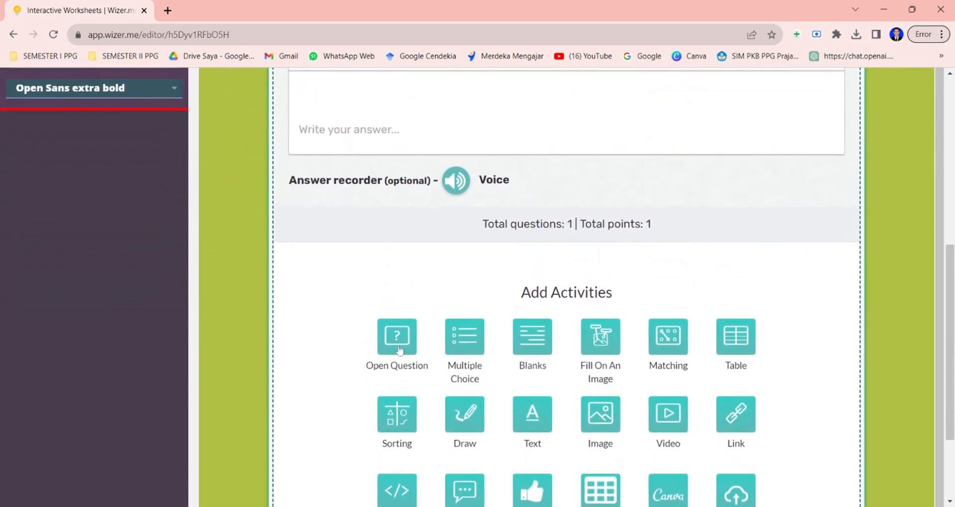
pyautogui.click(397, 348)
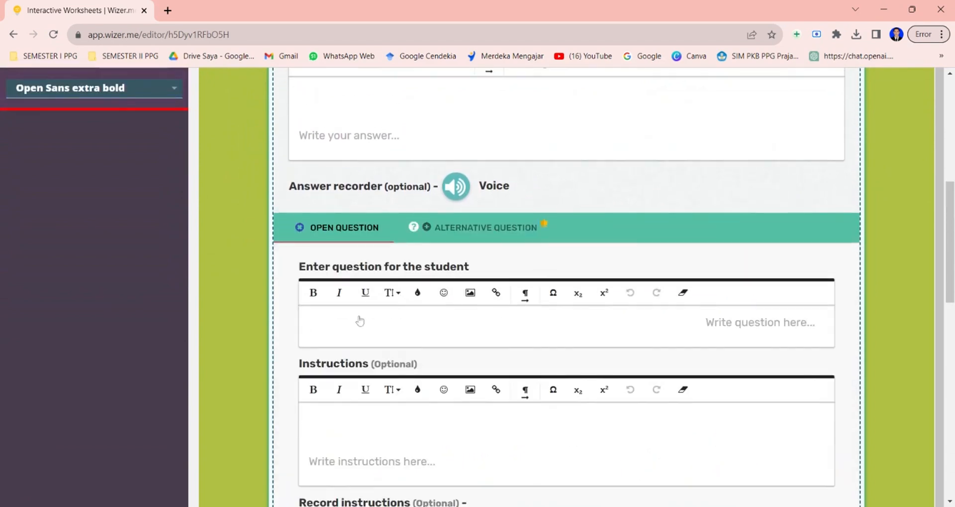
pyautogui.click(359, 321)
pyautogui.write('J')
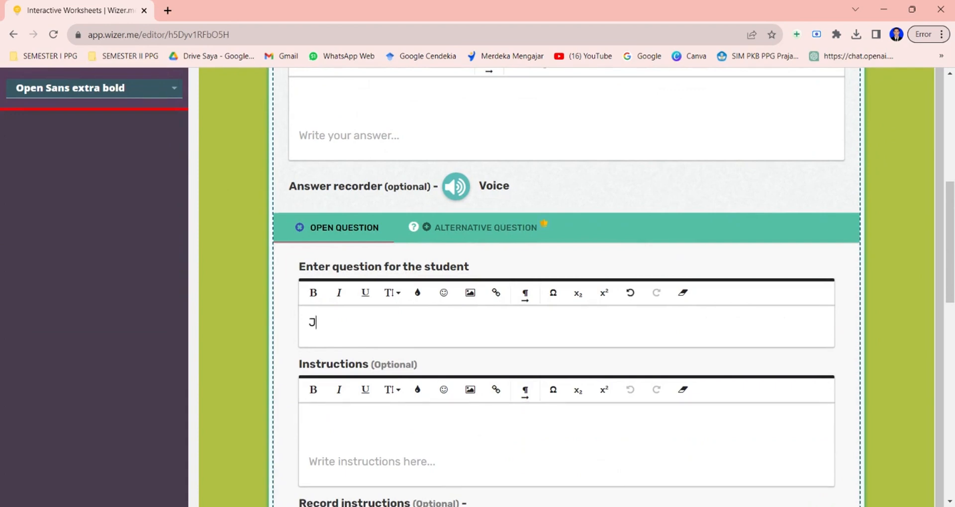
pyautogui.write('elaskan Perb')
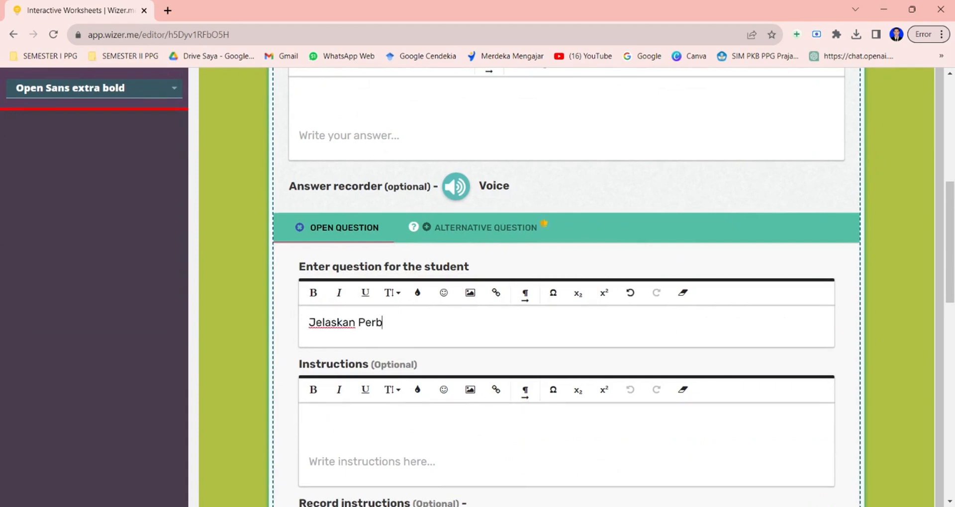
pyautogui.write('edaan Antara Kompon')
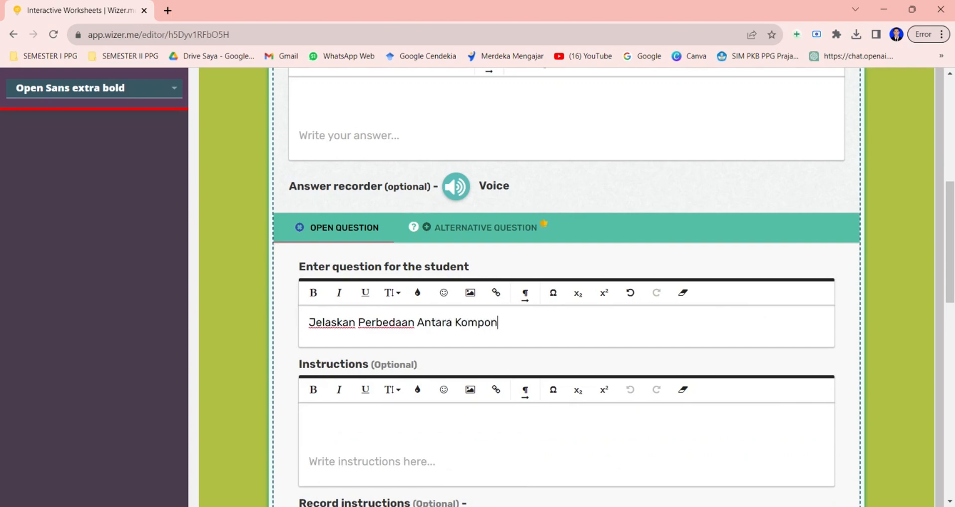
pyautogui.write('en Abiotik dan Biotik')
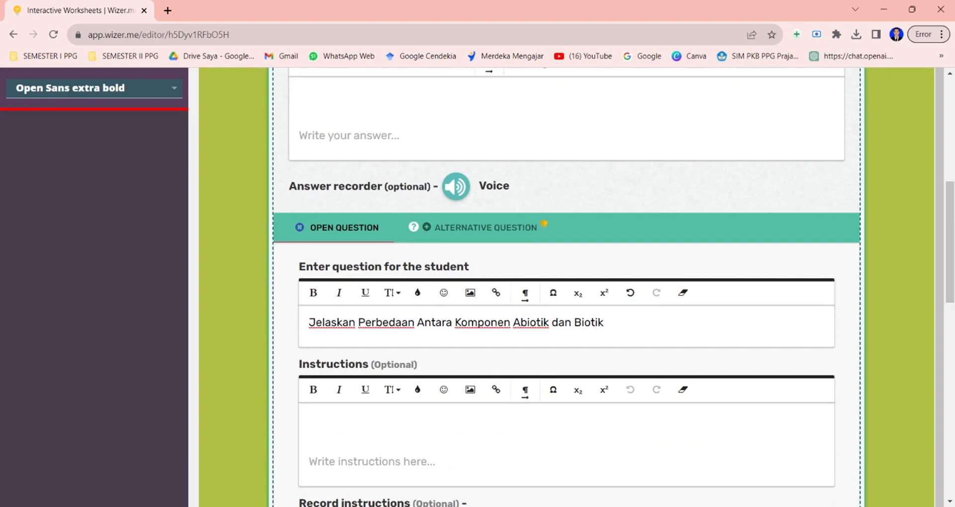
# Set the new question's text size to 14.
pyautogui.scroll(-2, 617, 219)
pyautogui.moveTo(617, 219); pyautogui.dragTo(308, 215)
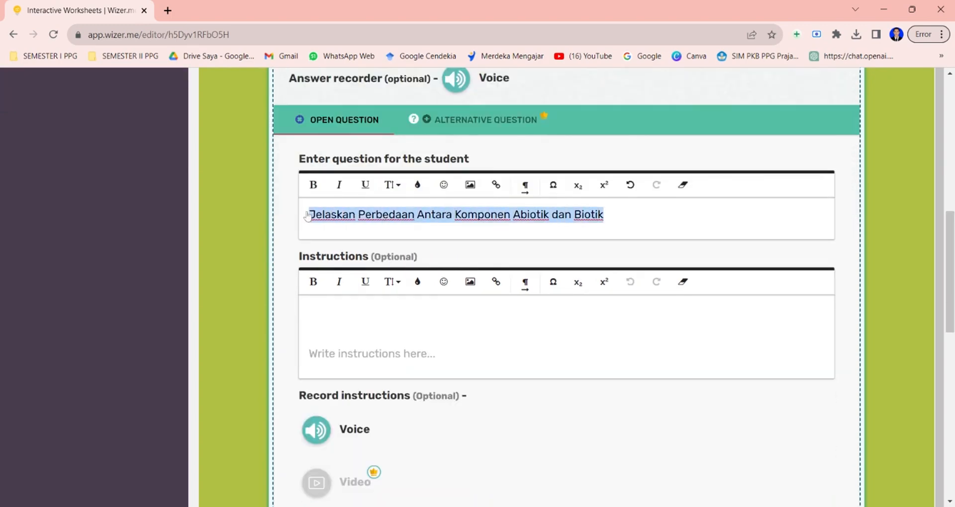
pyautogui.click(391, 185)
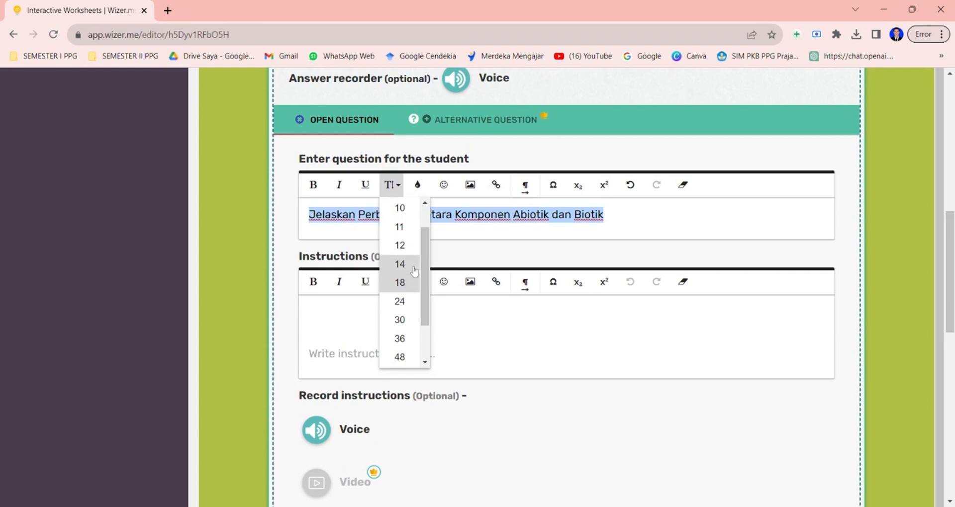
pyautogui.click(398, 264)
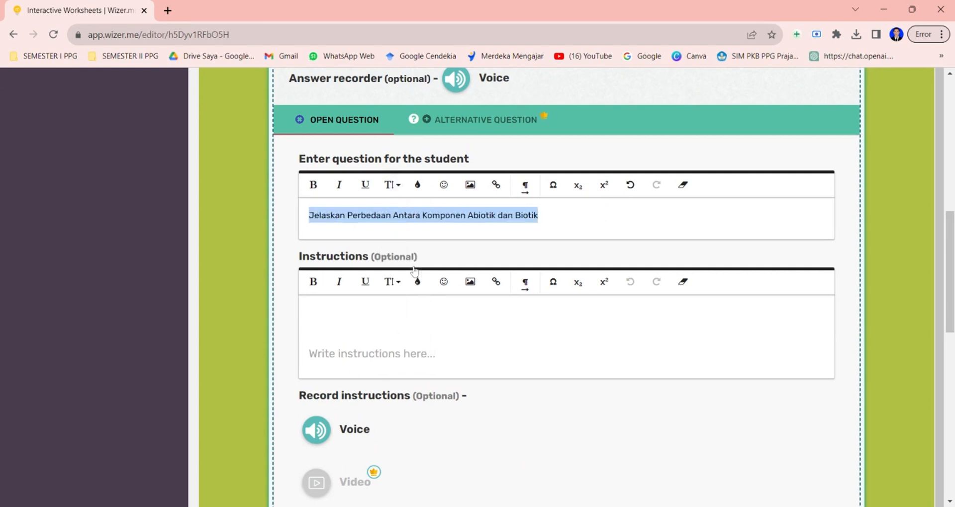
pyautogui.click(569, 222)
pyautogui.scroll(-5, 569, 219)
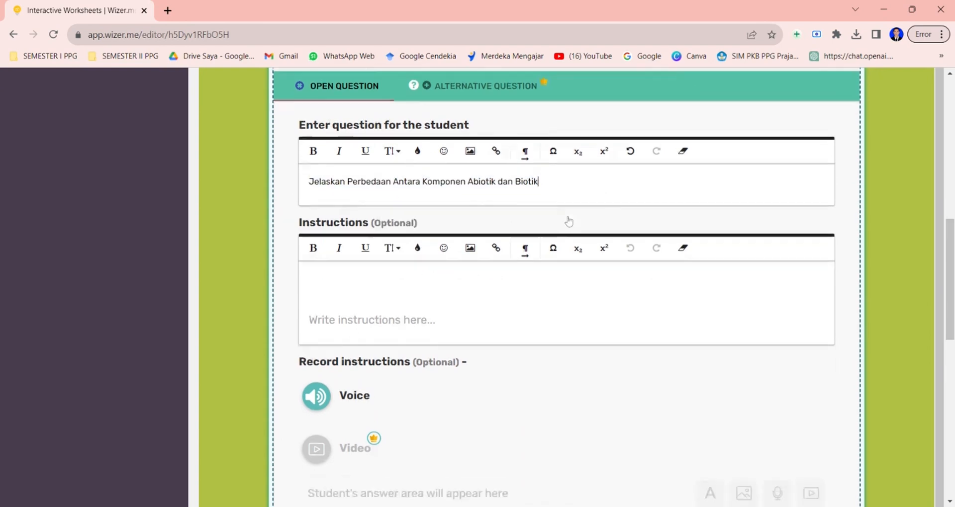
pyautogui.scroll(1, 341, 113)
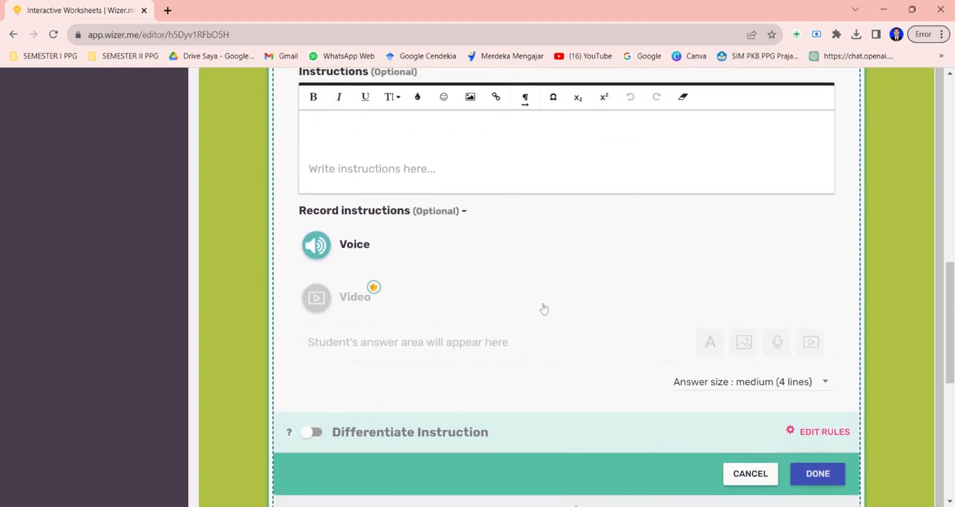
pyautogui.scroll(1, 544, 307)
pyautogui.scroll(-2, 547, 309)
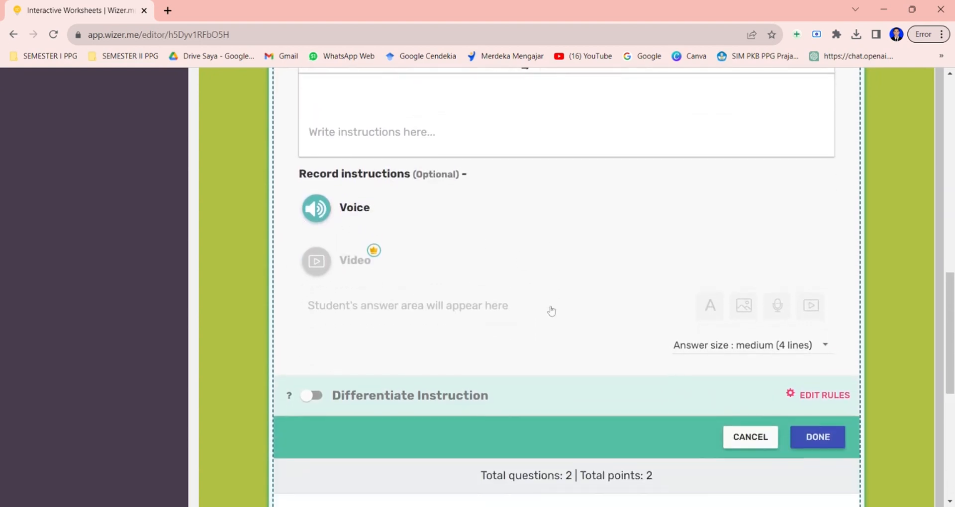
# Finish the second Open Question activity and set its point value to 5.
pyautogui.click(817, 441)
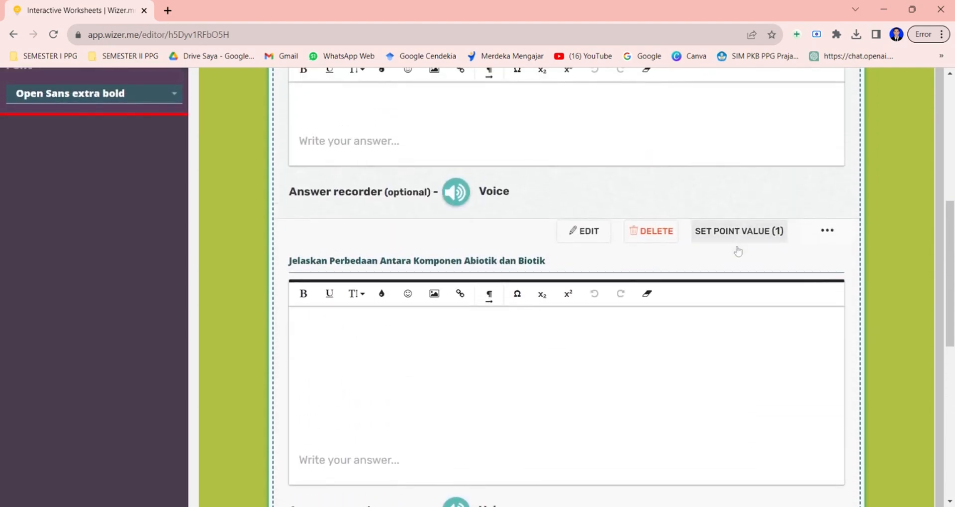
pyautogui.click(740, 239)
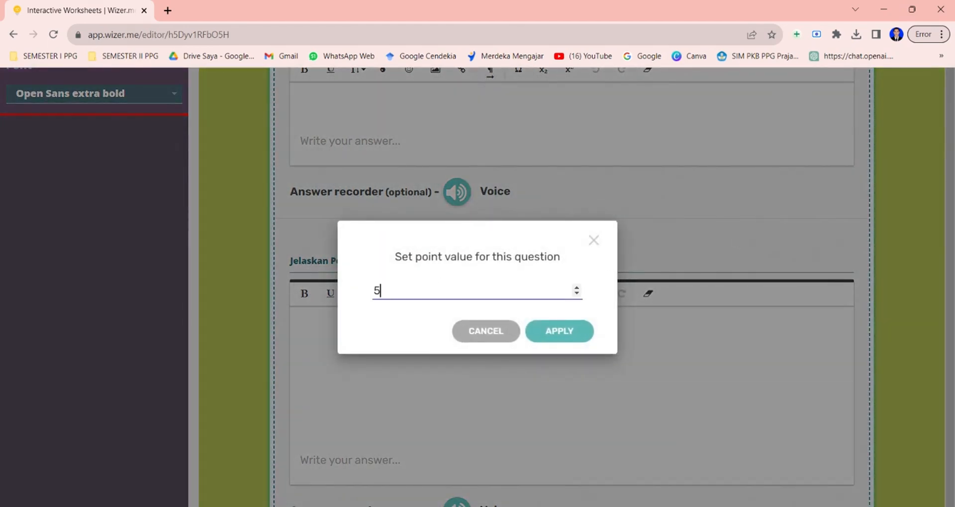
pyautogui.click(559, 333)
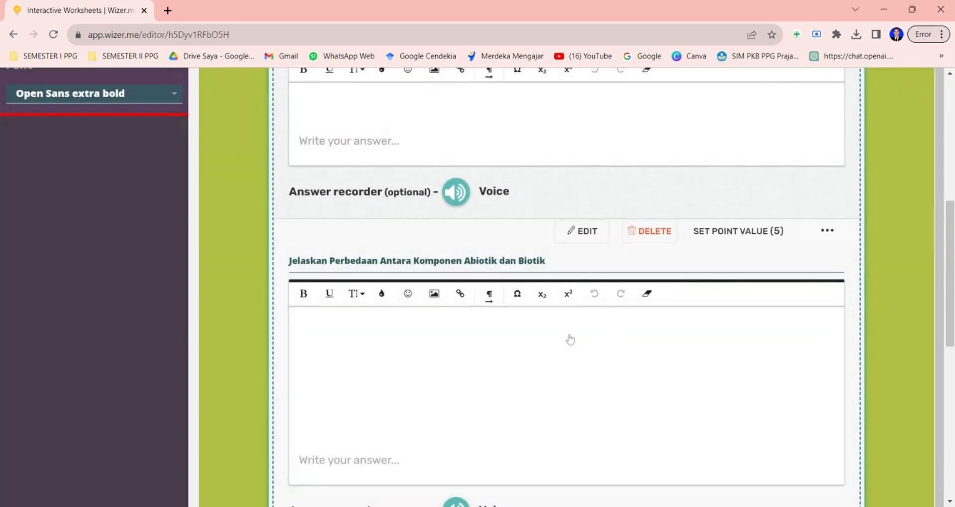
# Add a Sorting activity with the instruction "Silahkan kelompokkan komponen ekosistem dibawah ini berdasarkan fungsinya".
pyautogui.scroll(3, 570, 340)
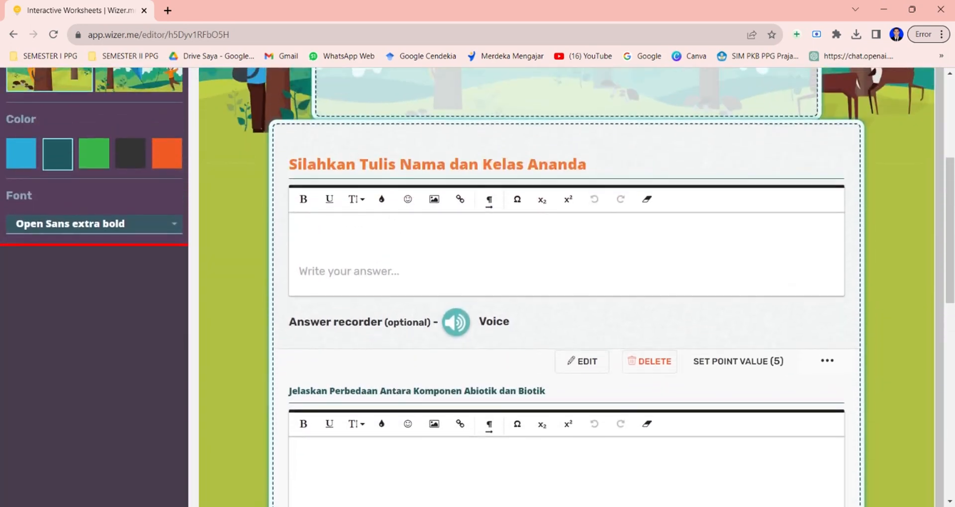
pyautogui.scroll(-1, 570, 340)
pyautogui.scroll(-1, 568, 319)
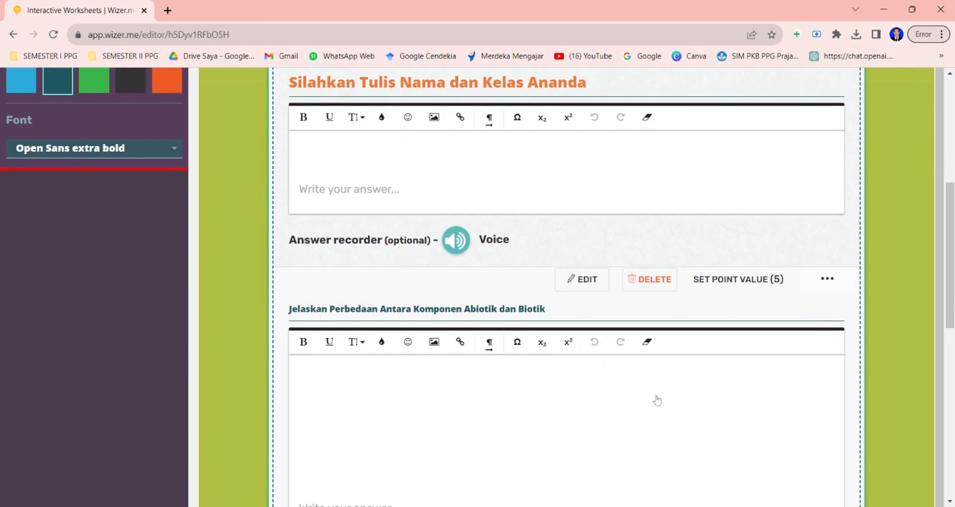
pyautogui.scroll(-4, 657, 400)
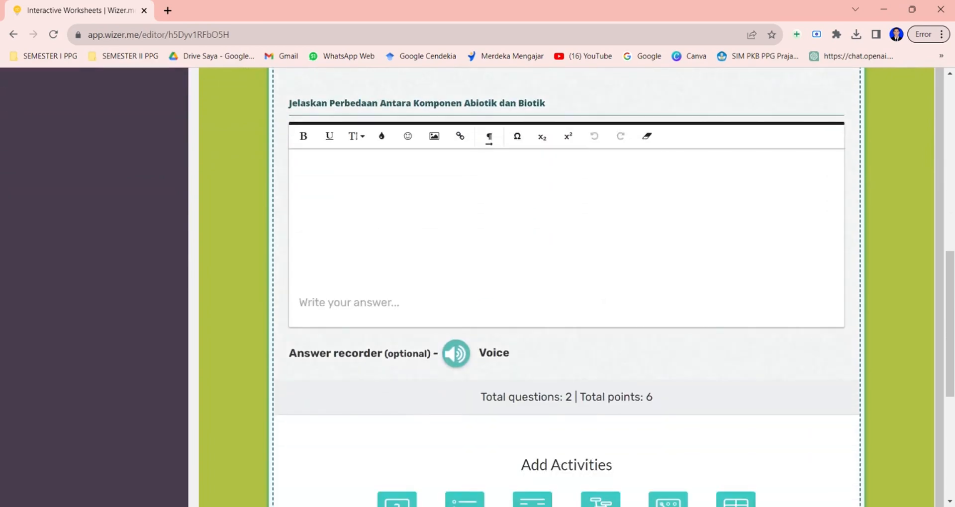
pyautogui.scroll(-2, 643, 346)
pyautogui.scroll(-2, 566, 288)
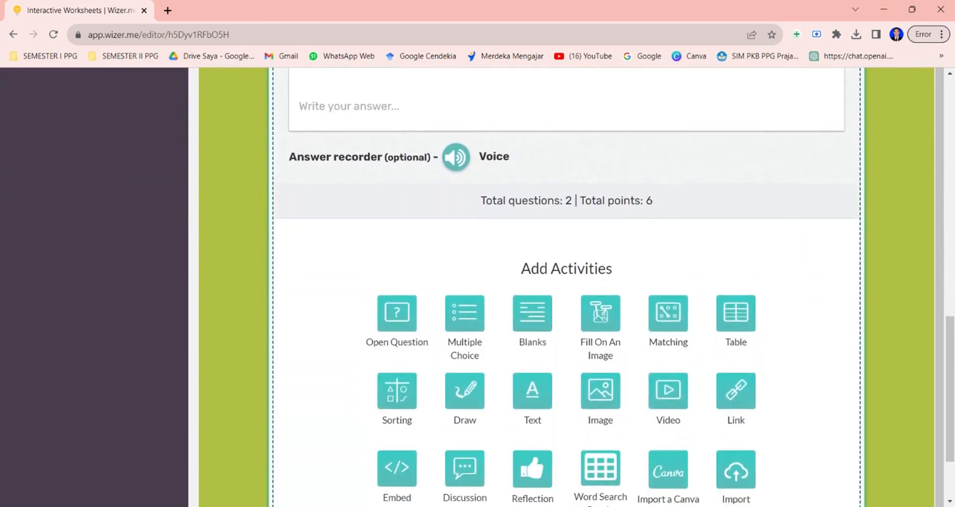
pyautogui.scroll(-1, 566, 288)
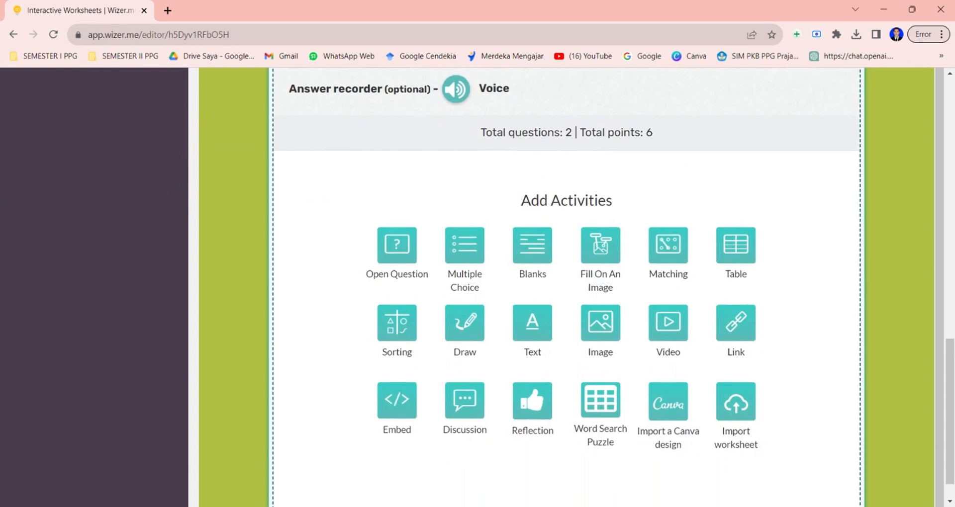
pyautogui.click(396, 346)
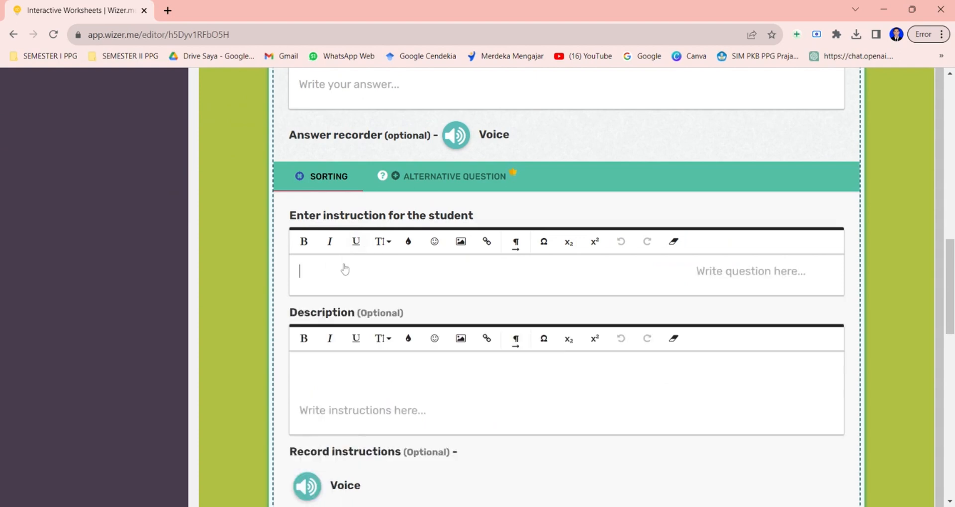
pyautogui.write('Sila')
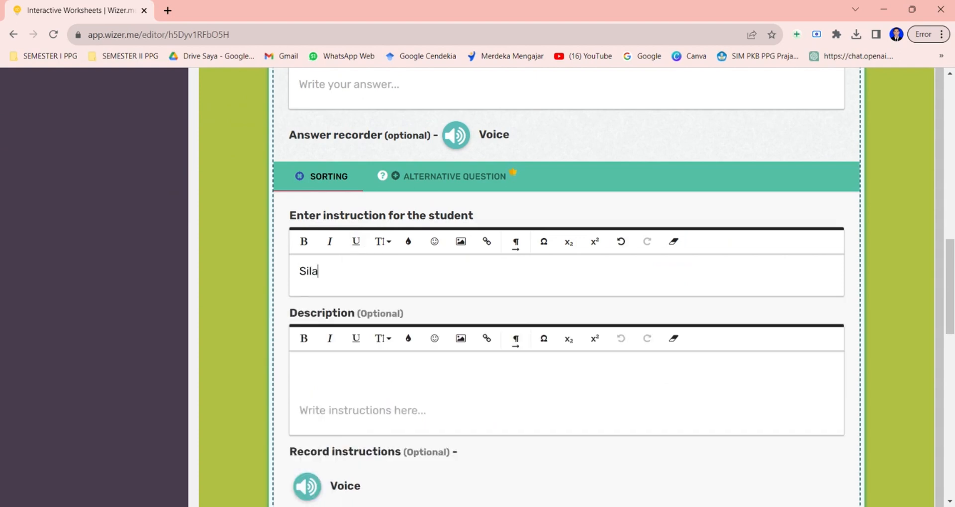
pyautogui.write('hkan kelompo')
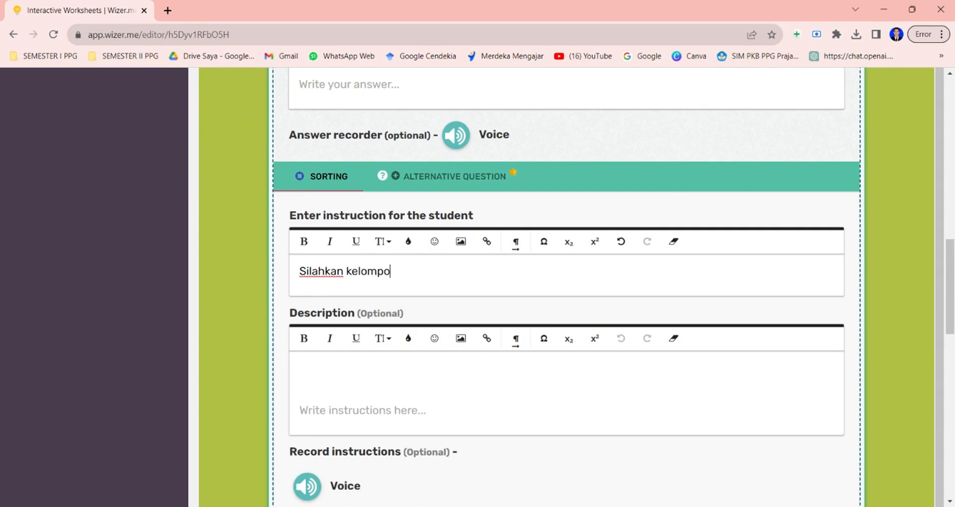
pyautogui.write('kkan komponen ekosistem')
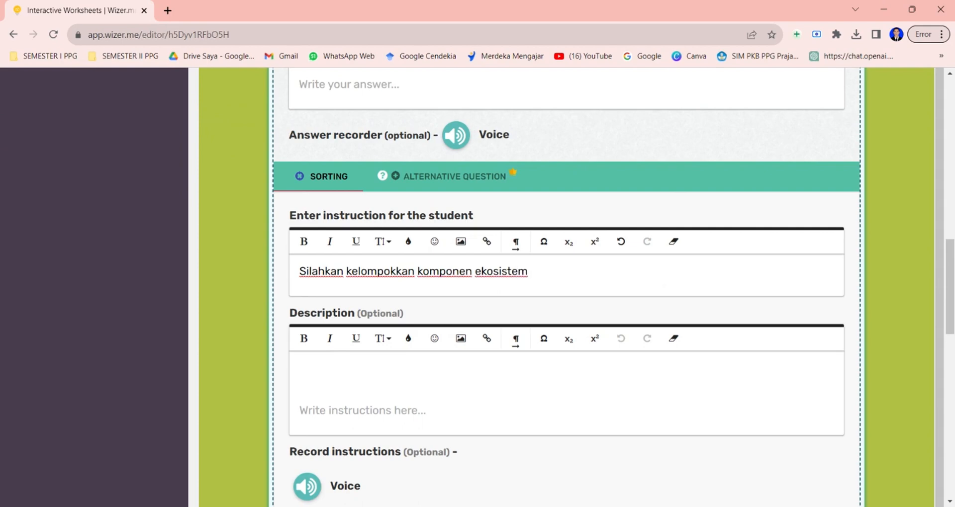
pyautogui.write(' dibawah ini berdasar')
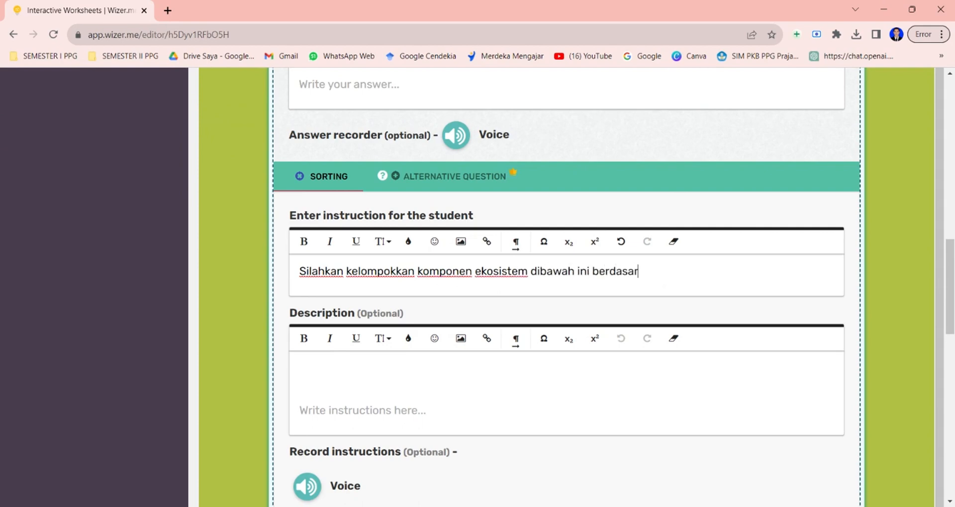
pyautogui.write('kan fungsi')
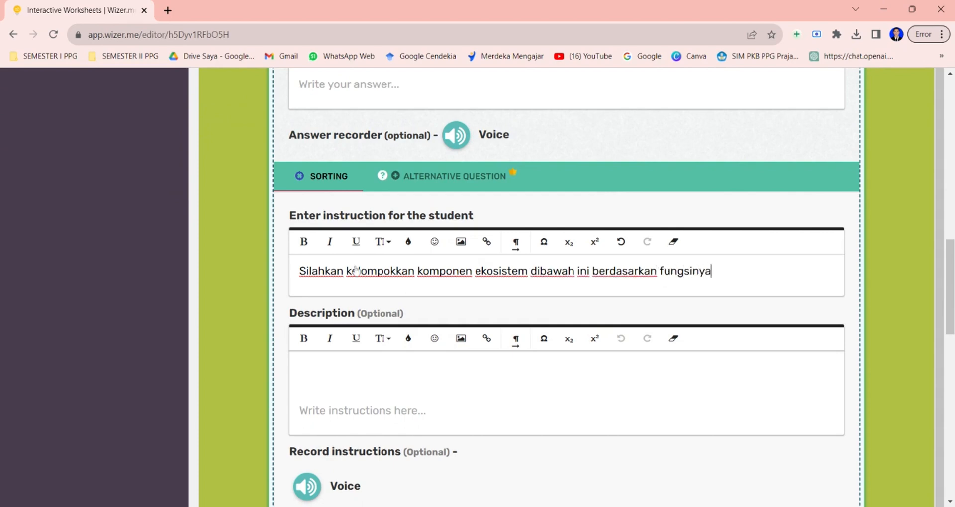
pyautogui.write('nya')
# Name the first sorting group Produsen and add the items Sayuran and Rumput to it.
pyautogui.scroll(-3, 506, 314)
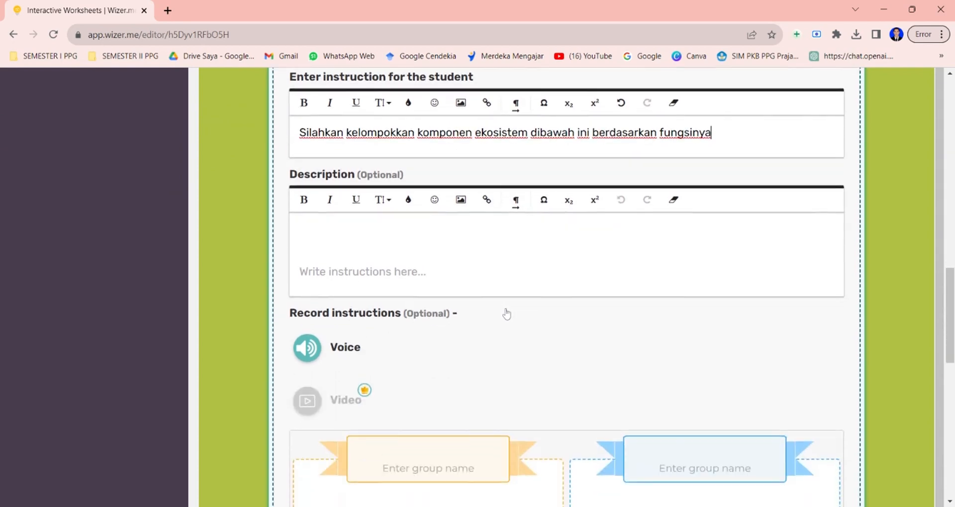
pyautogui.scroll(-4, 506, 313)
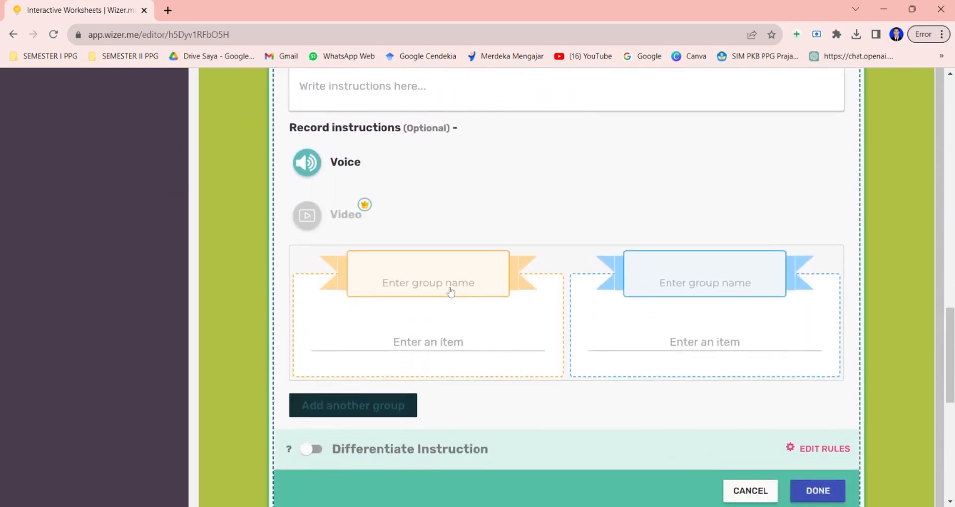
pyautogui.click(450, 267)
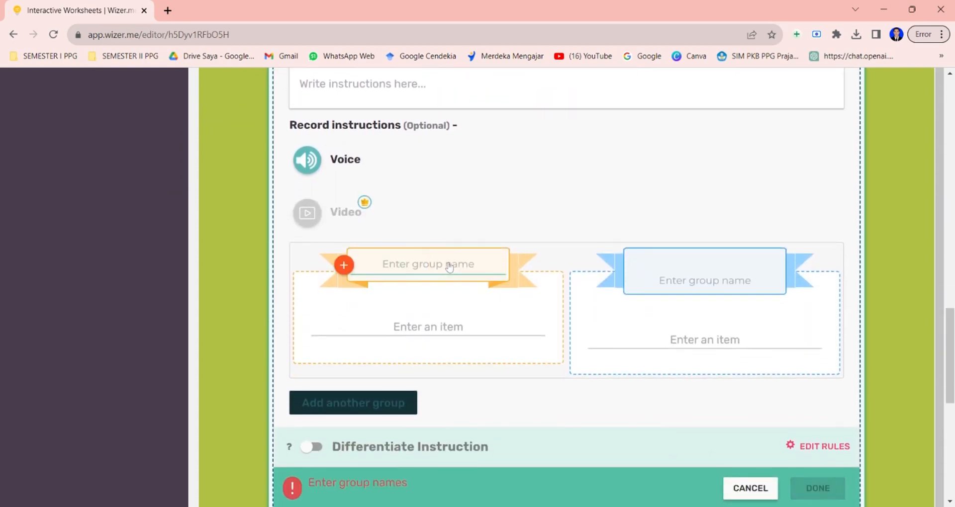
pyautogui.write('Produsen')
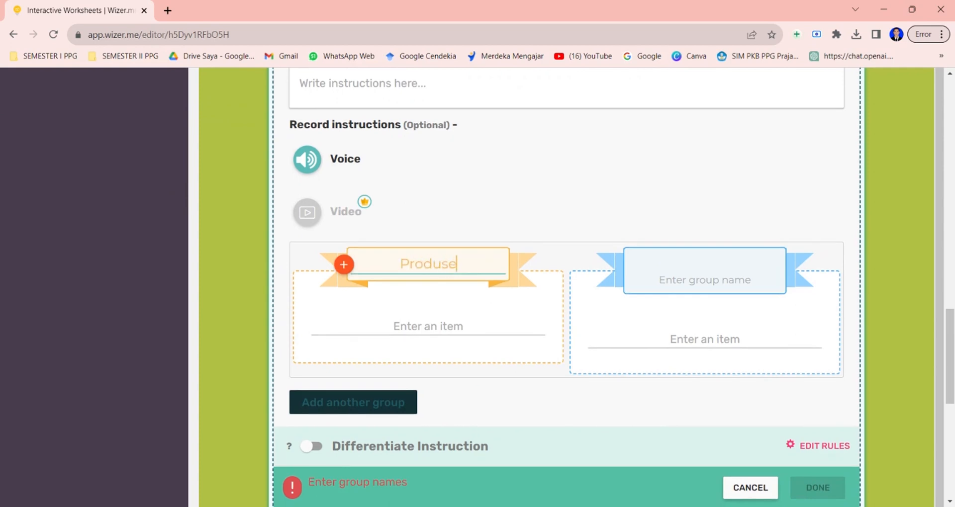
pyautogui.click(559, 291)
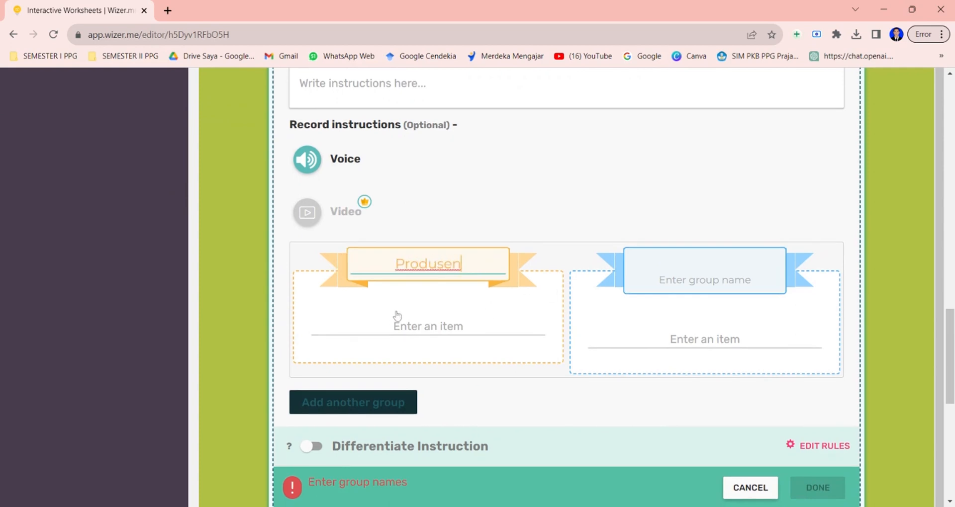
pyautogui.click(430, 305)
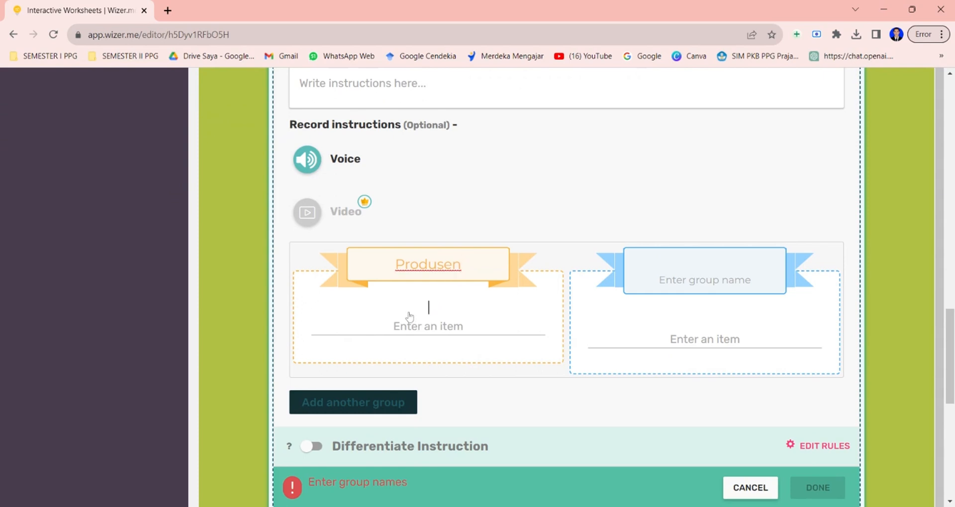
pyautogui.click(427, 306)
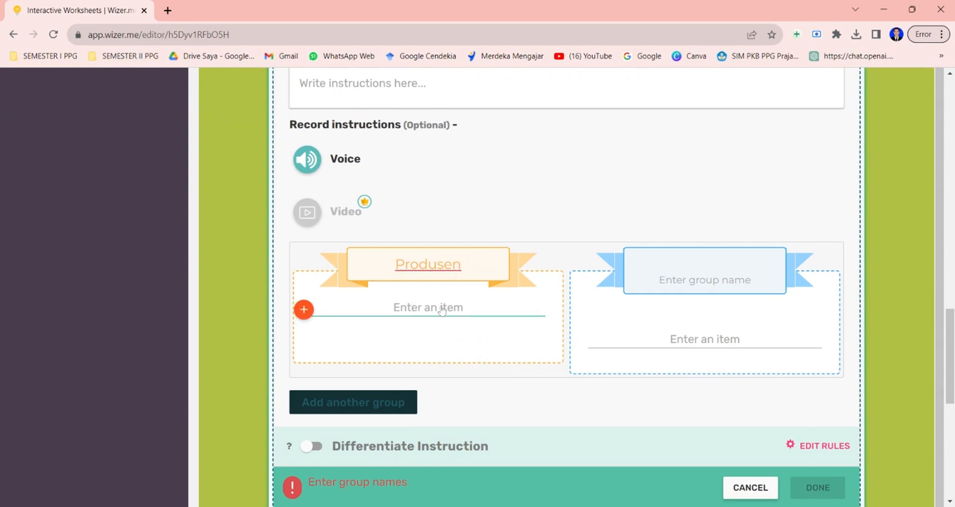
pyautogui.write('Sayuran')
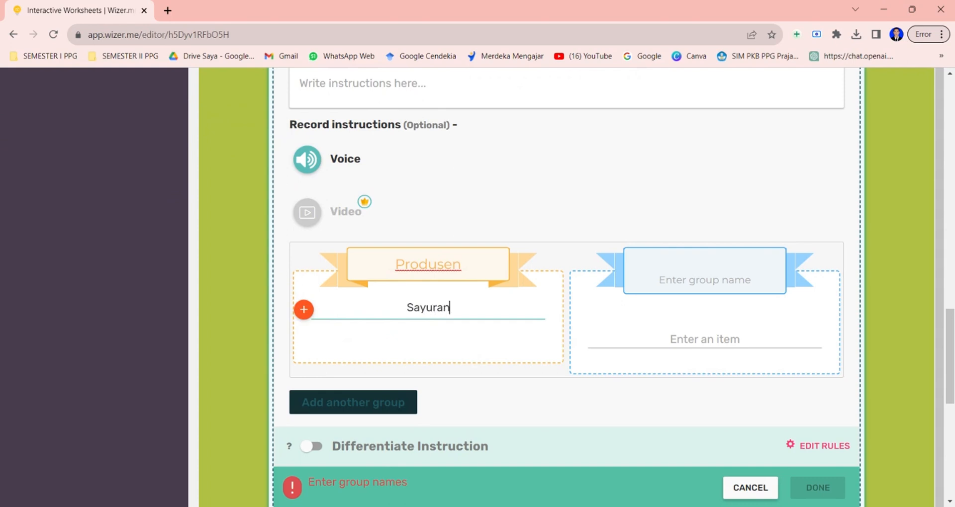
pyautogui.click(304, 310)
pyautogui.write('R')
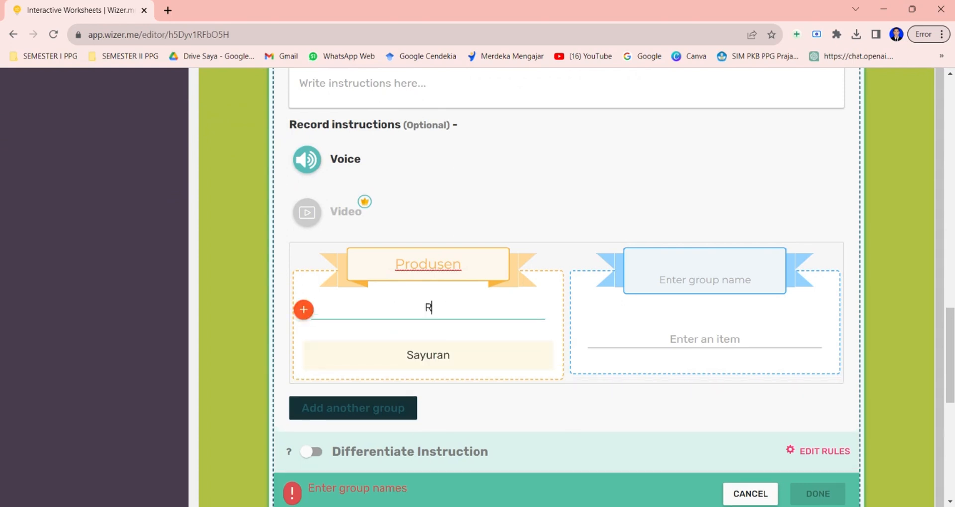
pyautogui.write('umput')
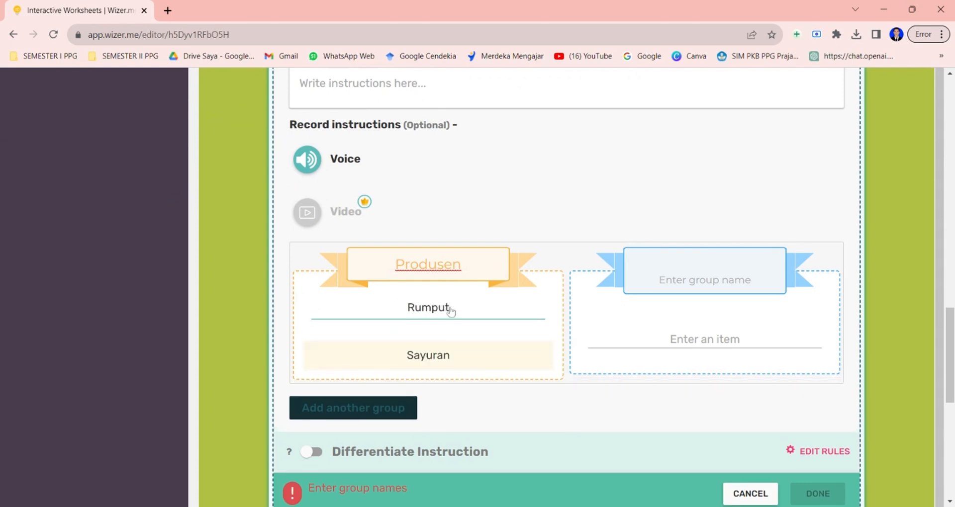
# Name the second sorting group Konsumen and add the items Elang, Katak, Belalang and Ular to it.
pyautogui.click(685, 279)
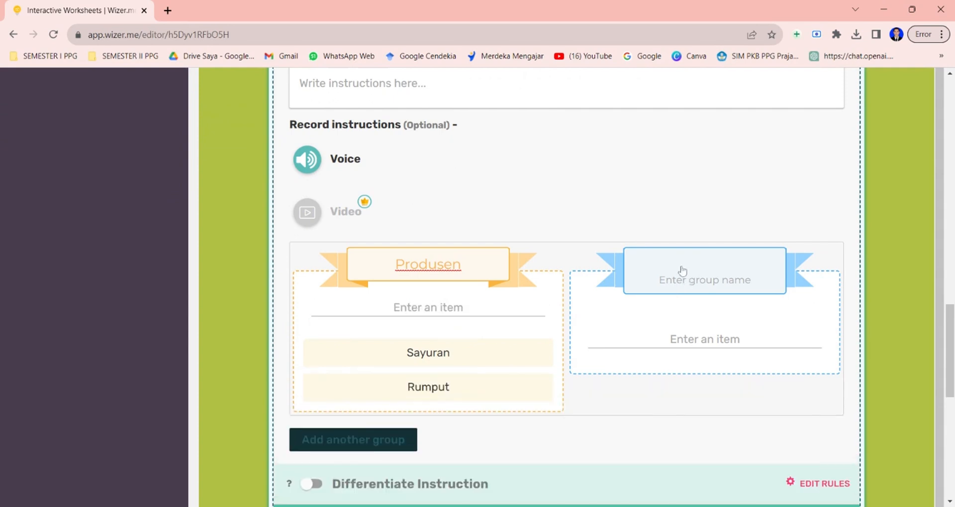
pyautogui.click(683, 271)
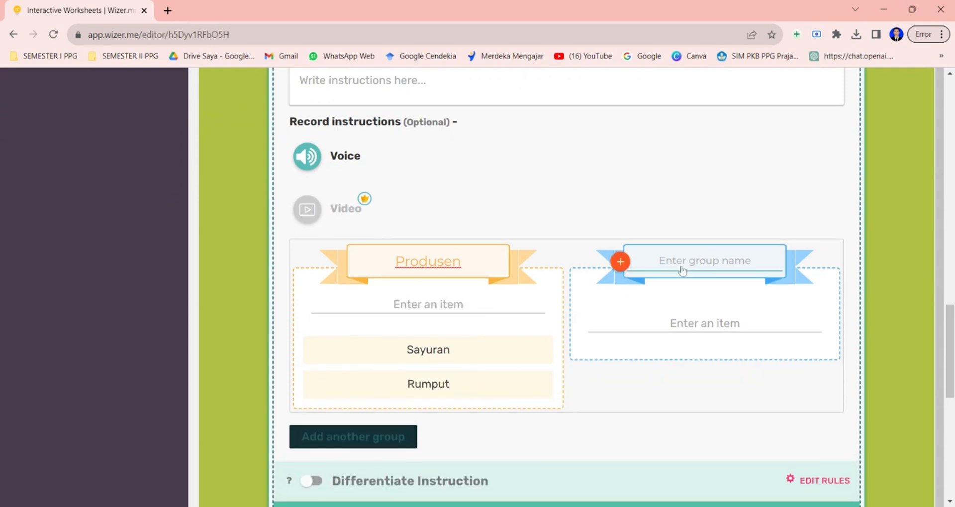
pyautogui.write('Konsumen')
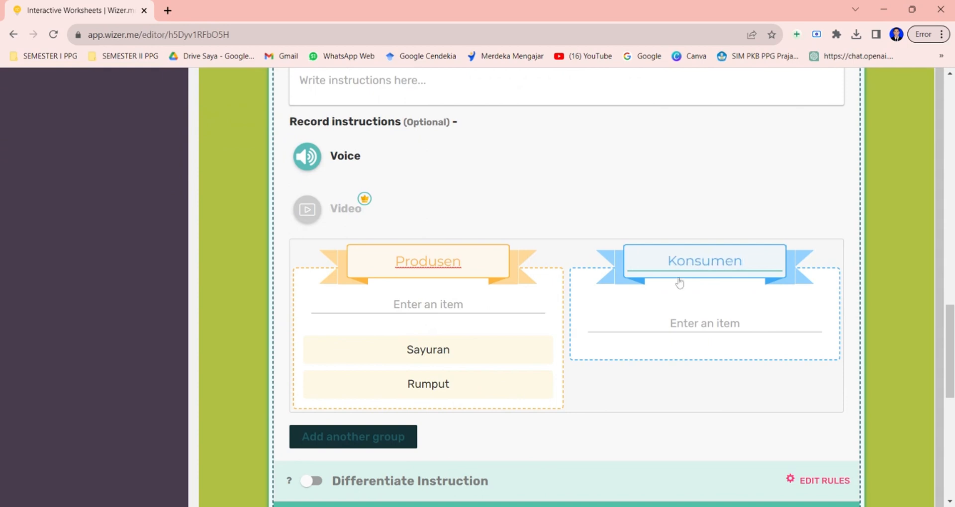
pyautogui.click(706, 304)
pyautogui.write('K')
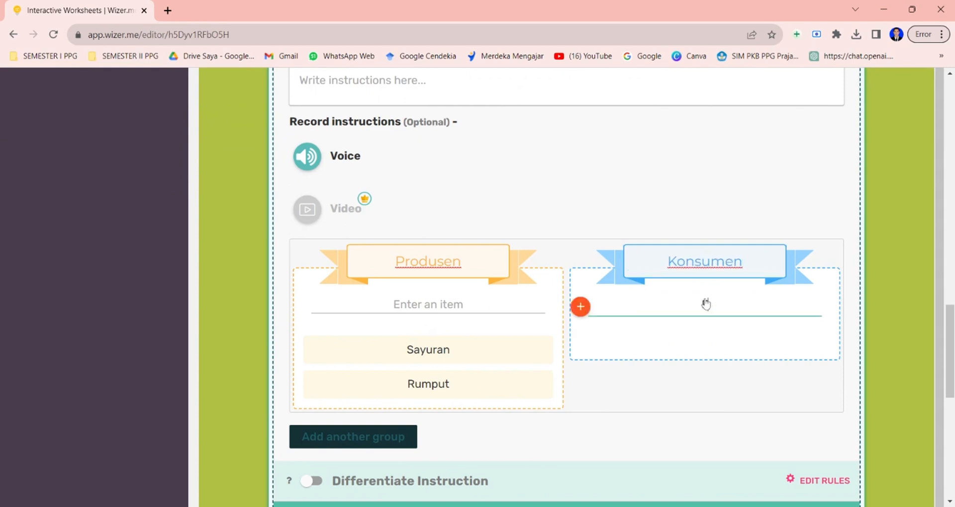
pyautogui.write('lang')
pyautogui.press('Return')
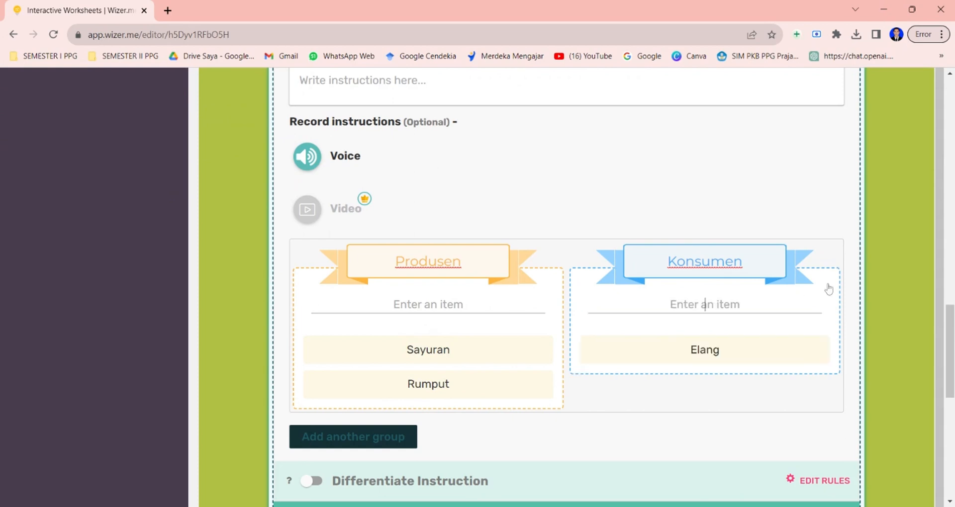
pyautogui.write('K')
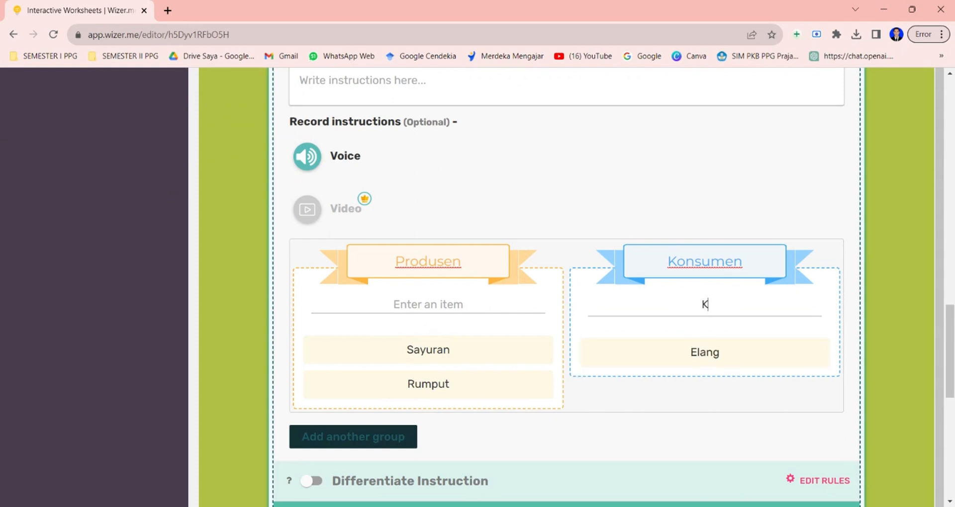
pyautogui.write('atak')
pyautogui.press('Return')
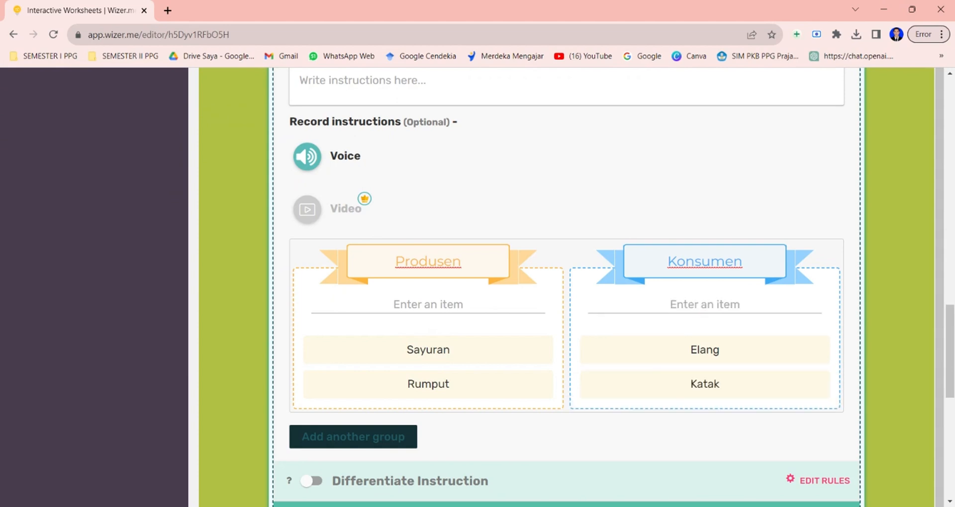
pyautogui.write('Belalang')
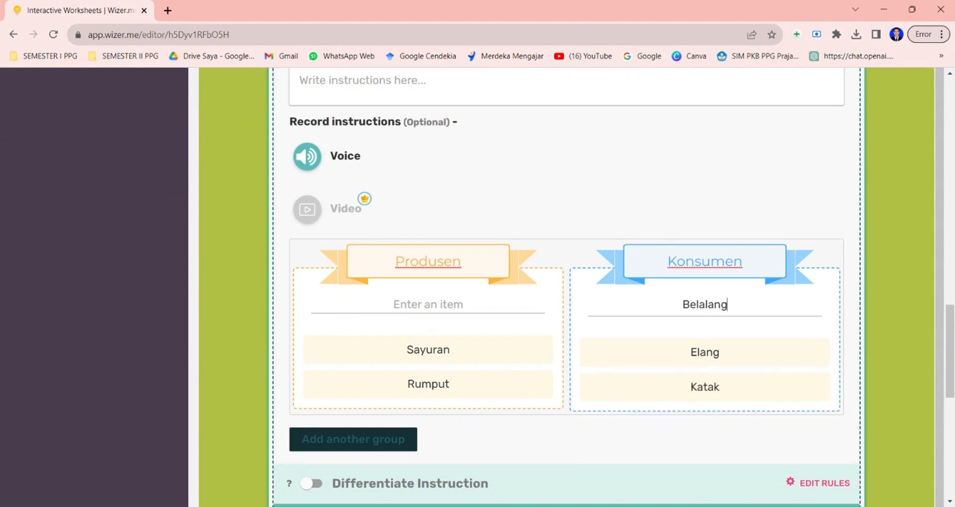
pyautogui.press('Return')
pyautogui.write('U')
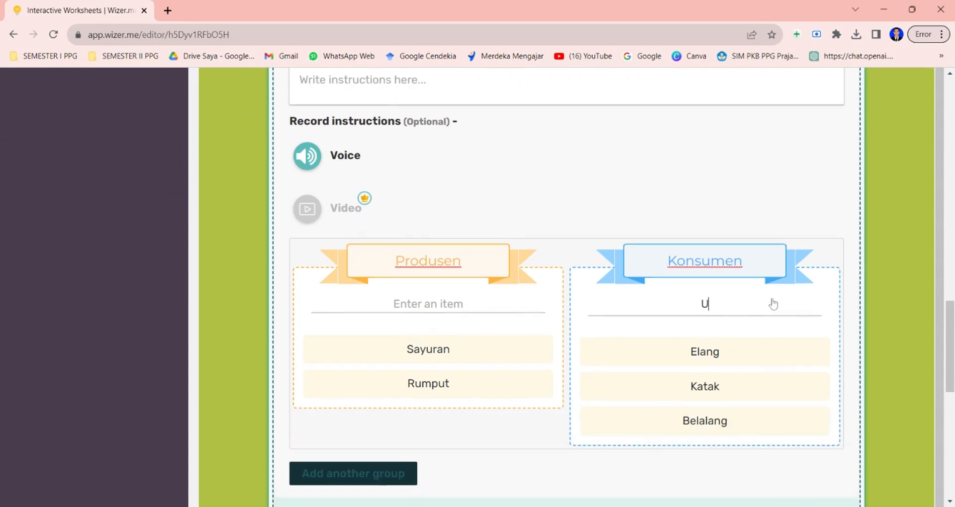
pyautogui.write('lar')
pyautogui.press('Return')
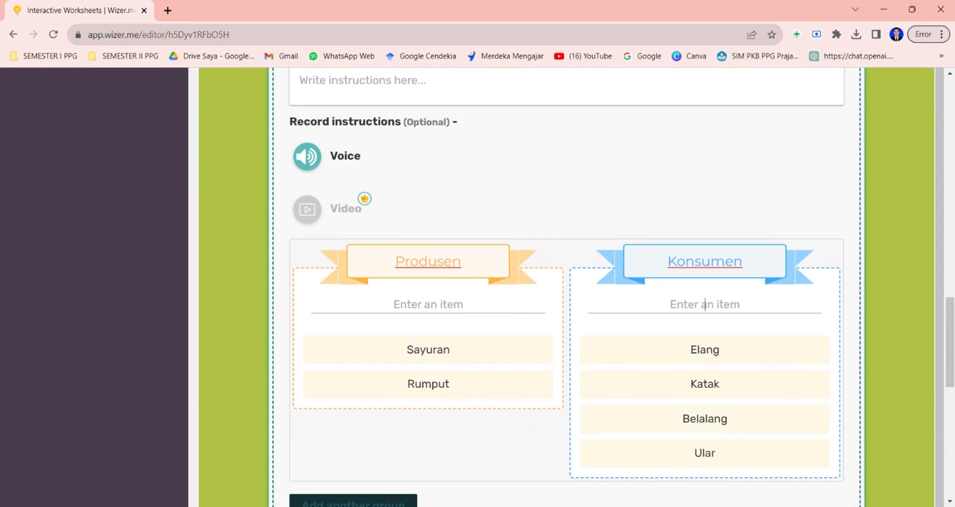
pyautogui.scroll(-2, 705, 289)
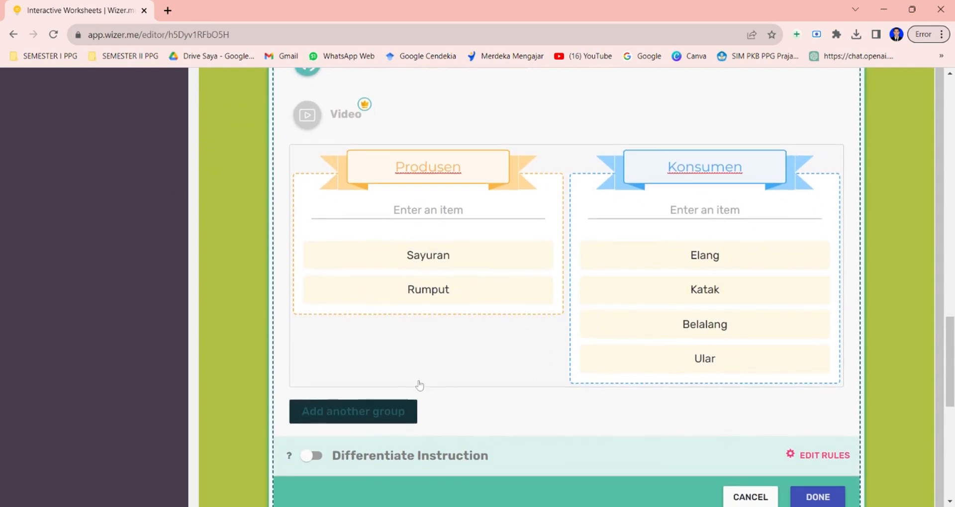
# Add a third sorting group named Pengurai with the items Bakteri and Fungi, and finish the Sorting activity.
pyautogui.click(336, 420)
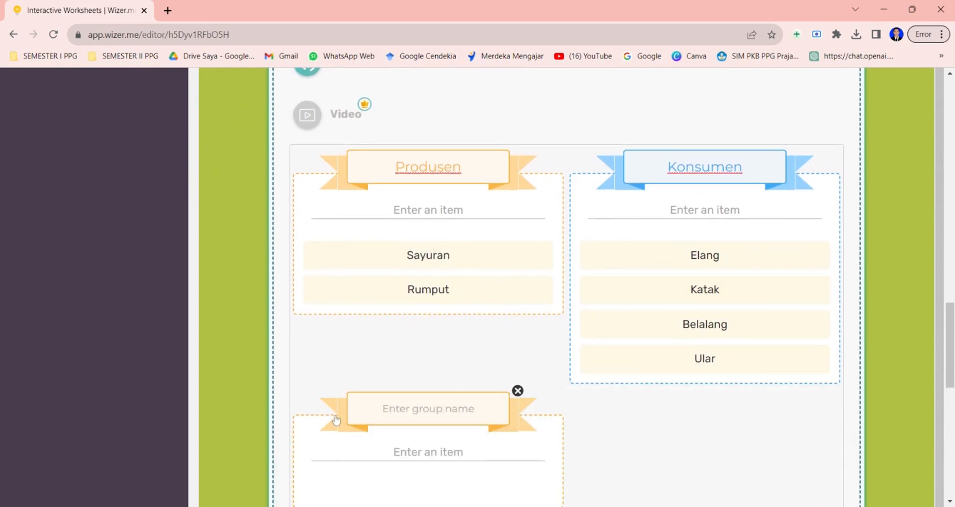
pyautogui.click(408, 416)
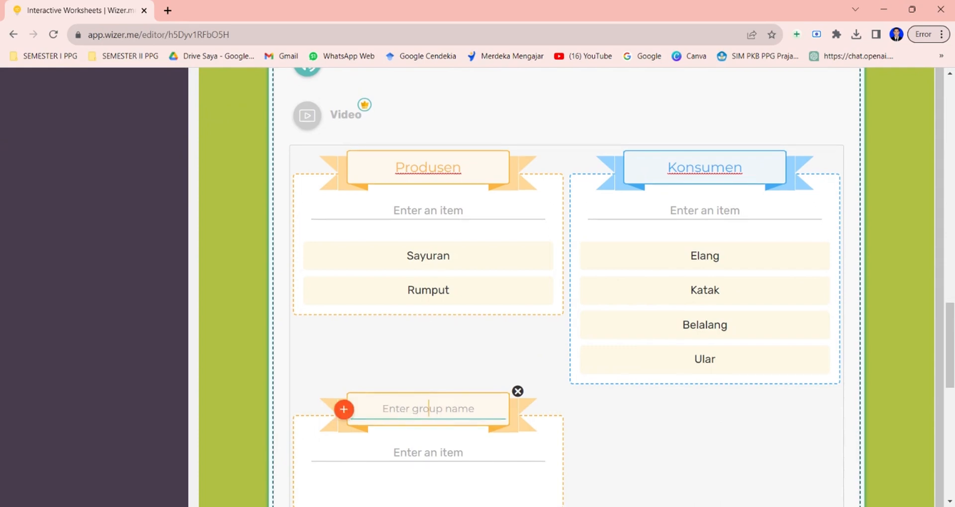
pyautogui.write('Pengurai')
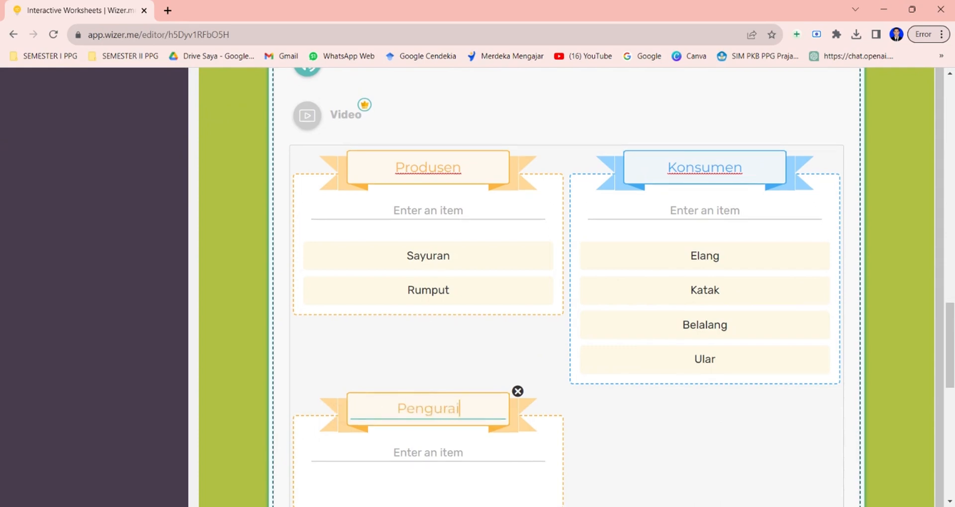
pyautogui.scroll(-1, 438, 398)
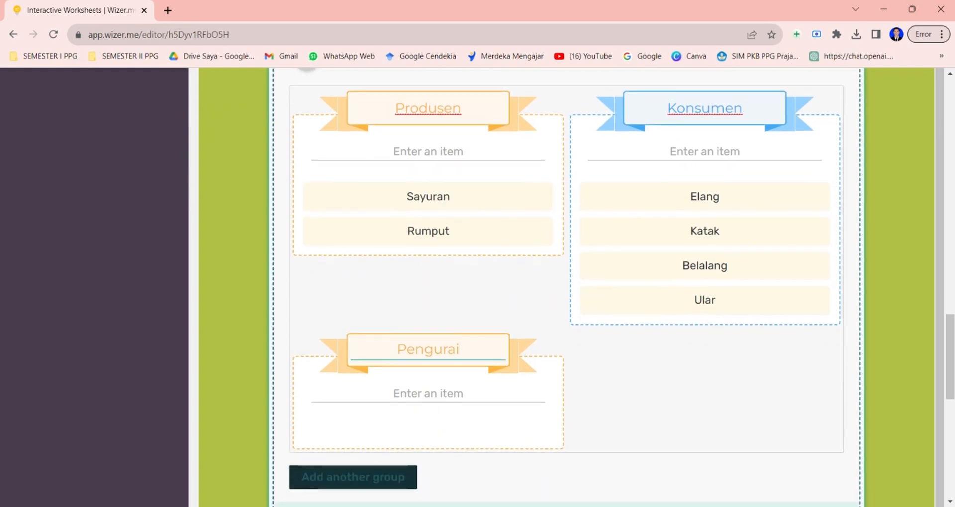
pyautogui.click(429, 394)
pyautogui.write('Bakteri')
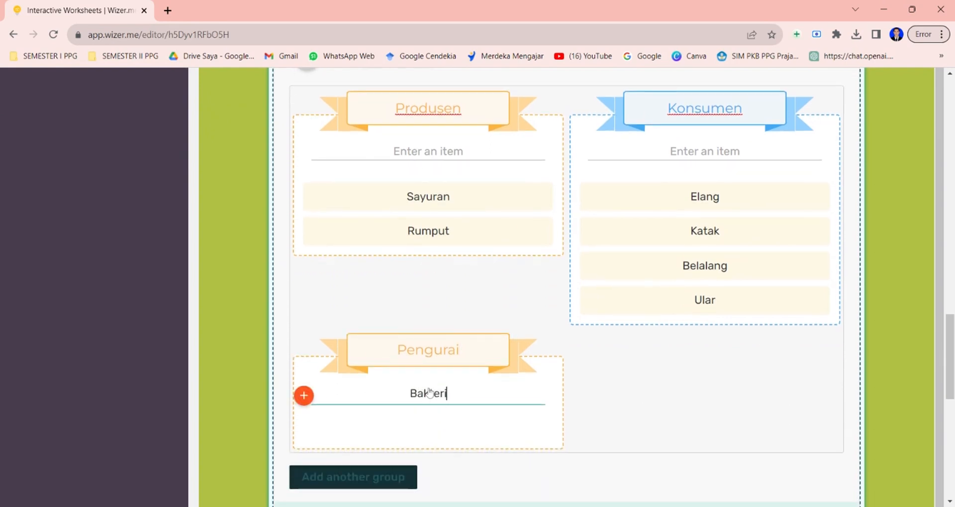
pyautogui.press('Return')
pyautogui.write('Fungi')
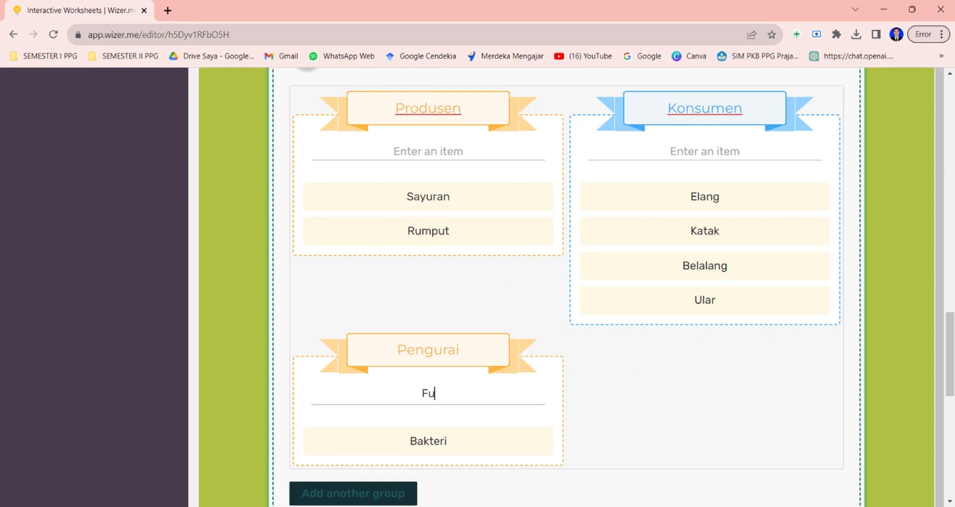
pyautogui.press('Return')
pyautogui.scroll(-3, 812, 135)
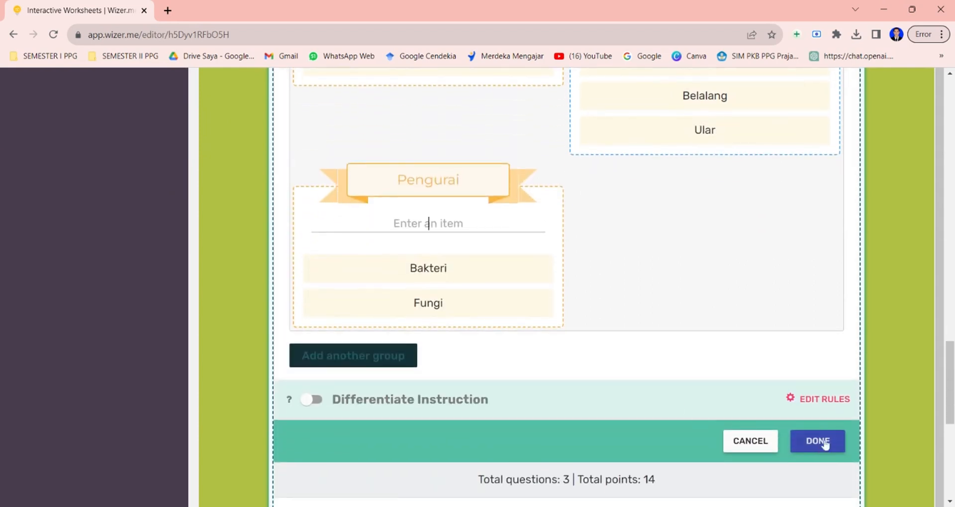
pyautogui.click(823, 441)
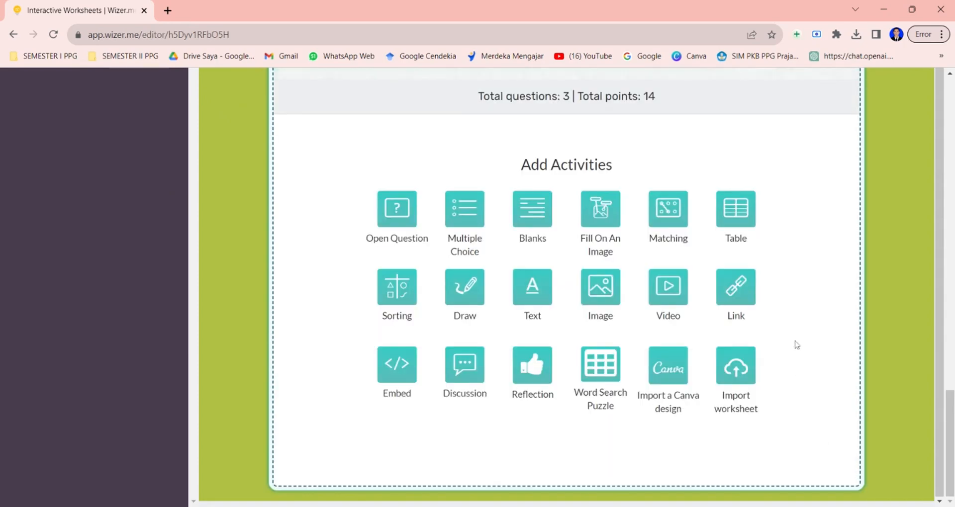
# Add a Draw activity titled "Gambarlah Rantai makanan dari komponen ekosistem yang telah anda kelompokkan pada soal sebelumya".
pyautogui.scroll(7, 829, 249)
pyautogui.scroll(3, 829, 249)
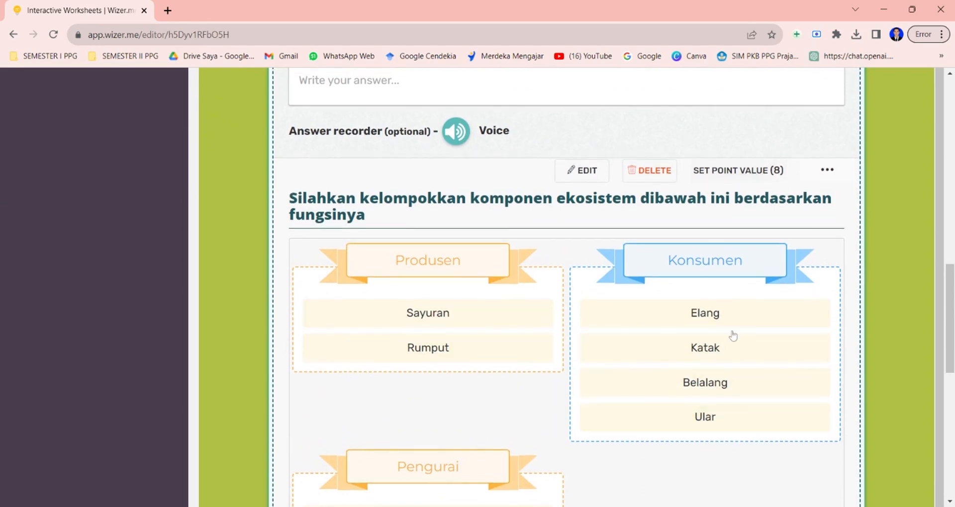
pyautogui.scroll(-5, 731, 334)
pyautogui.scroll(-2, 733, 336)
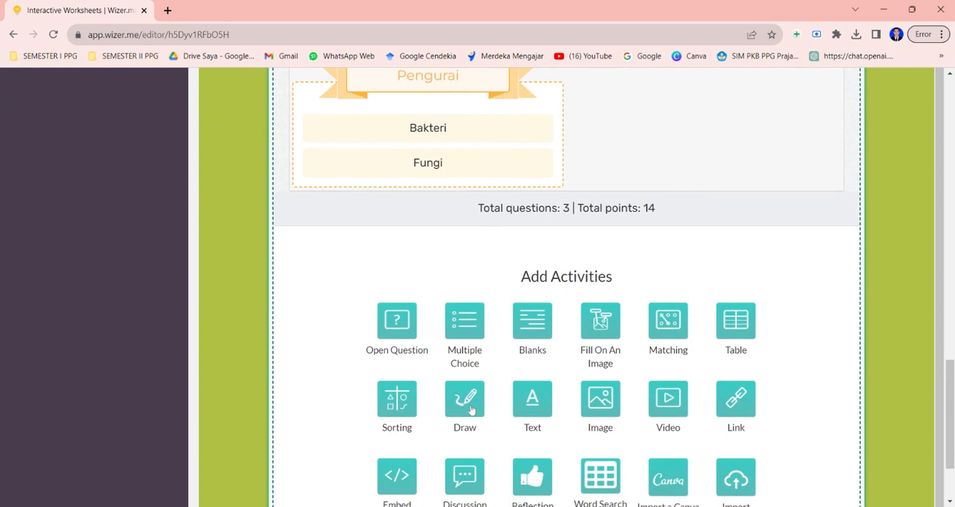
pyautogui.click(471, 410)
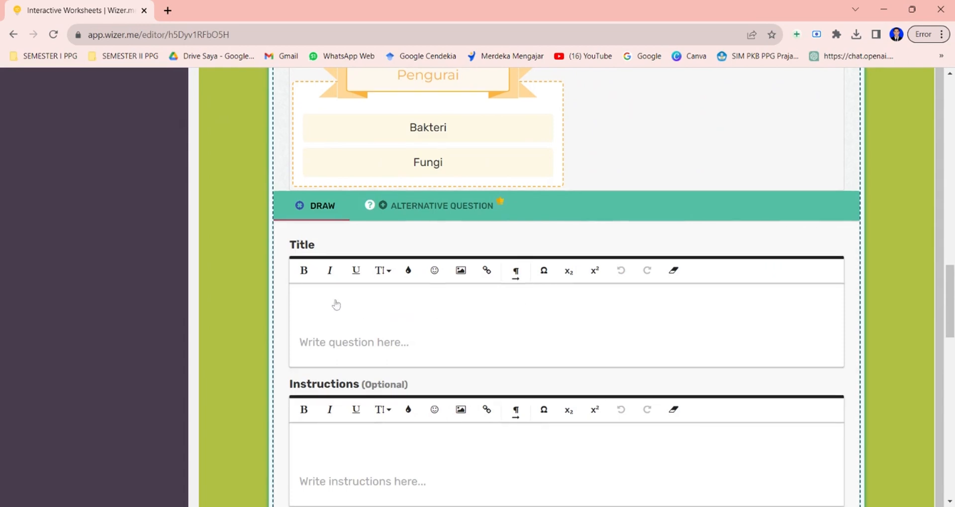
pyautogui.click(315, 299)
pyautogui.write('Ga')
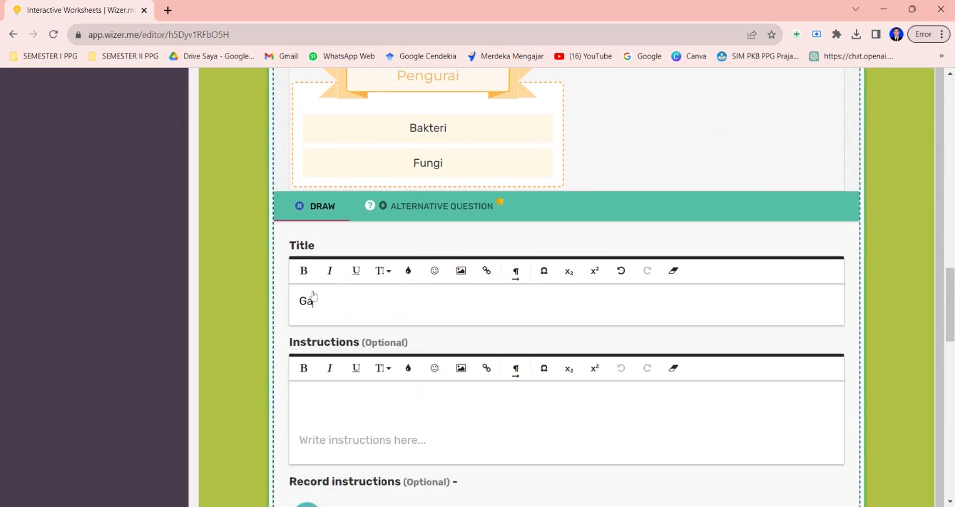
pyautogui.write('mbarlah Rantai makanan')
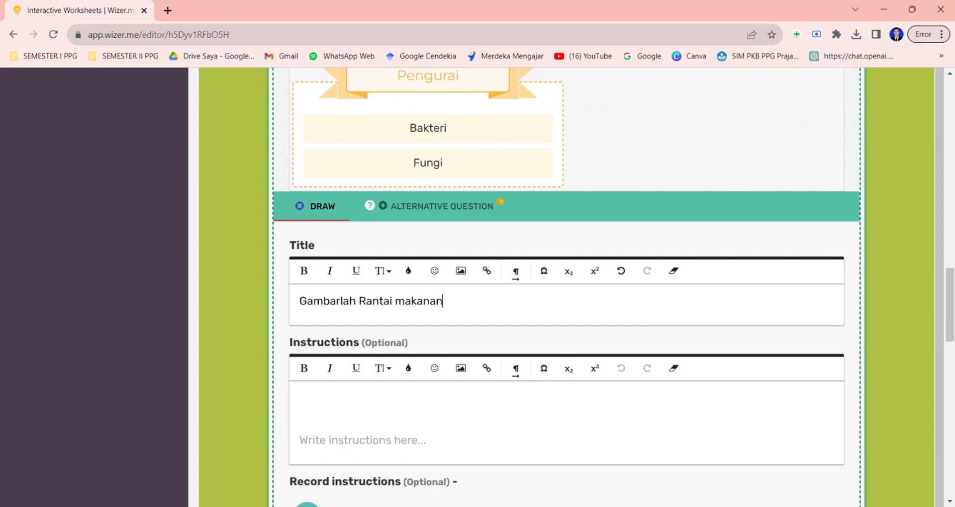
pyautogui.write(' dari komponen')
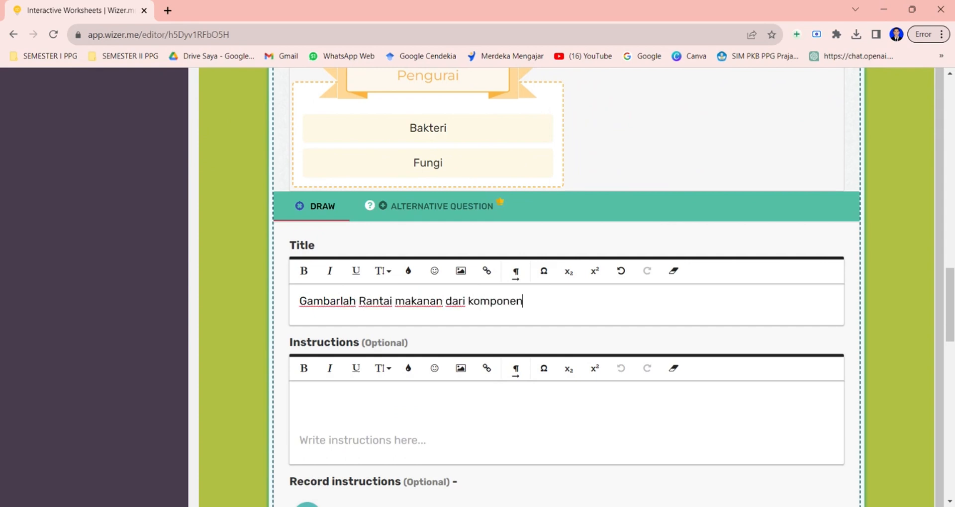
pyautogui.write(' ekosistem ')
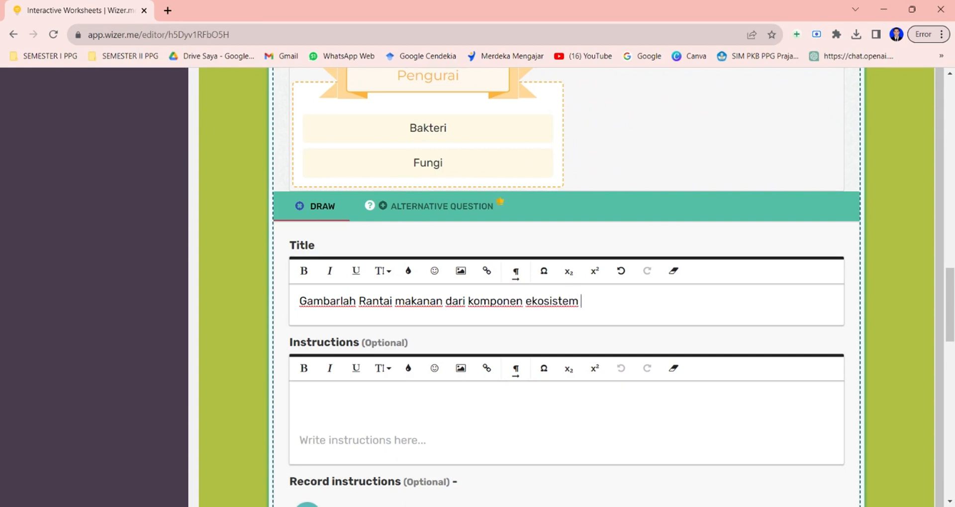
pyautogui.write('yang telah anda kelo')
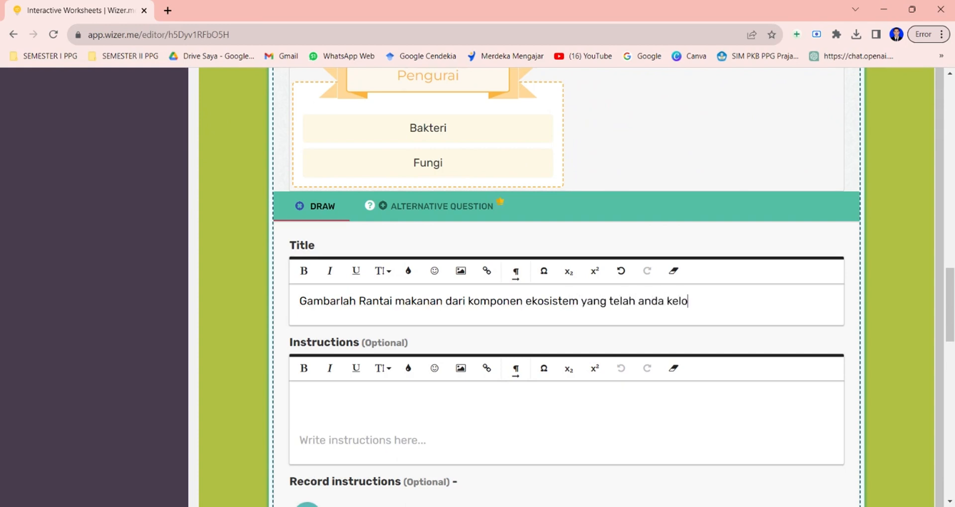
pyautogui.write('mpokkan pada s')
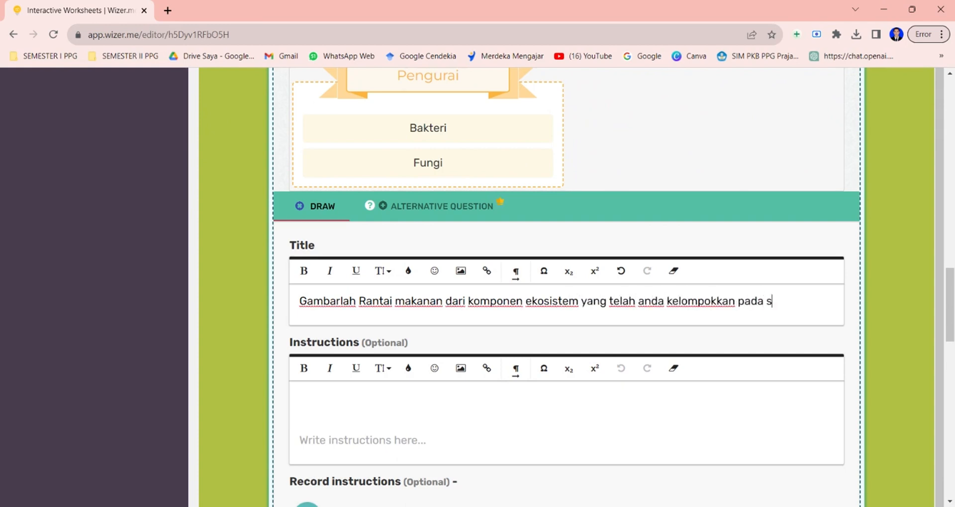
pyautogui.write('oal sebelumya')
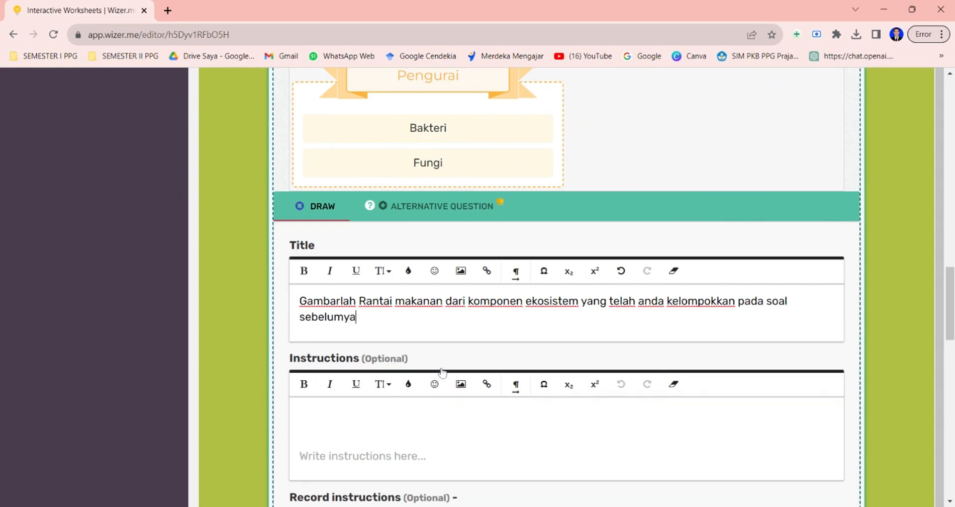
pyautogui.scroll(-5, 442, 372)
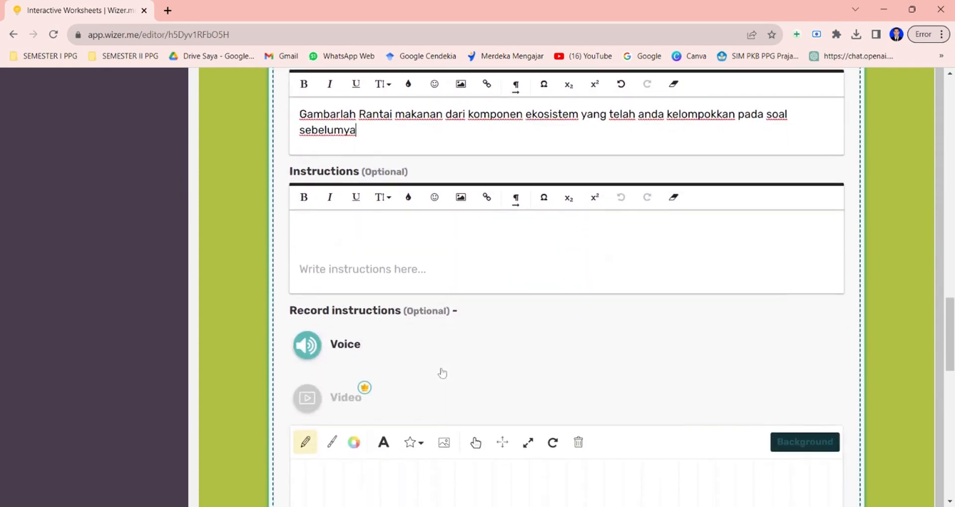
pyautogui.scroll(-4, 525, 333)
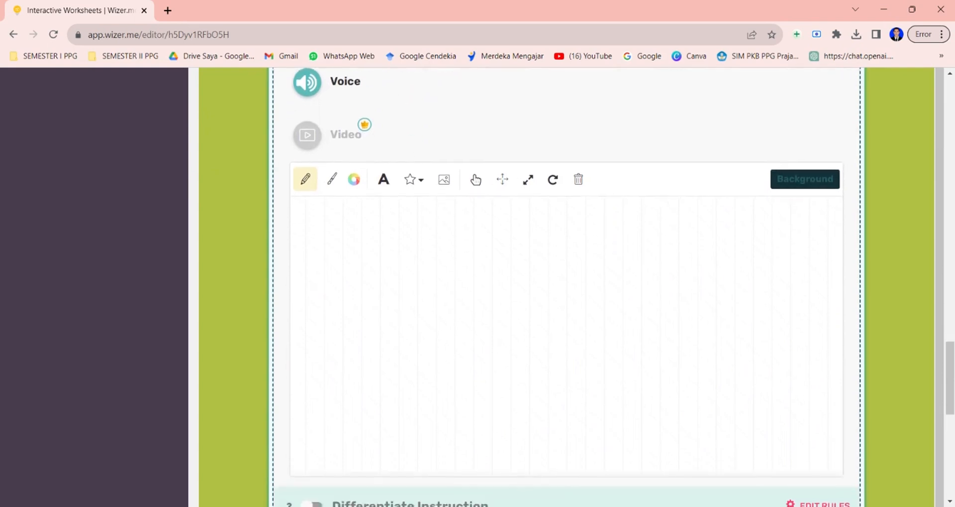
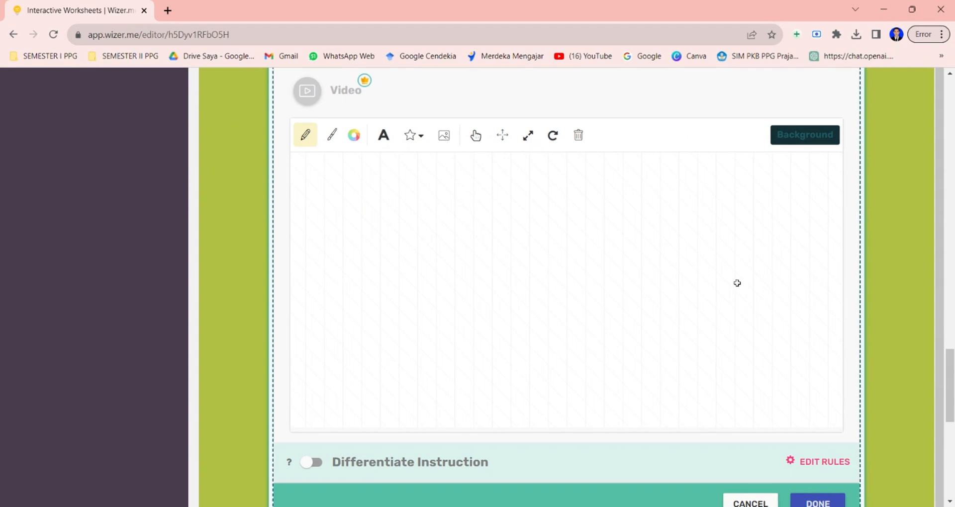
# Finish the Draw activity and set its point value to 5.
pyautogui.scroll(-2, 737, 283)
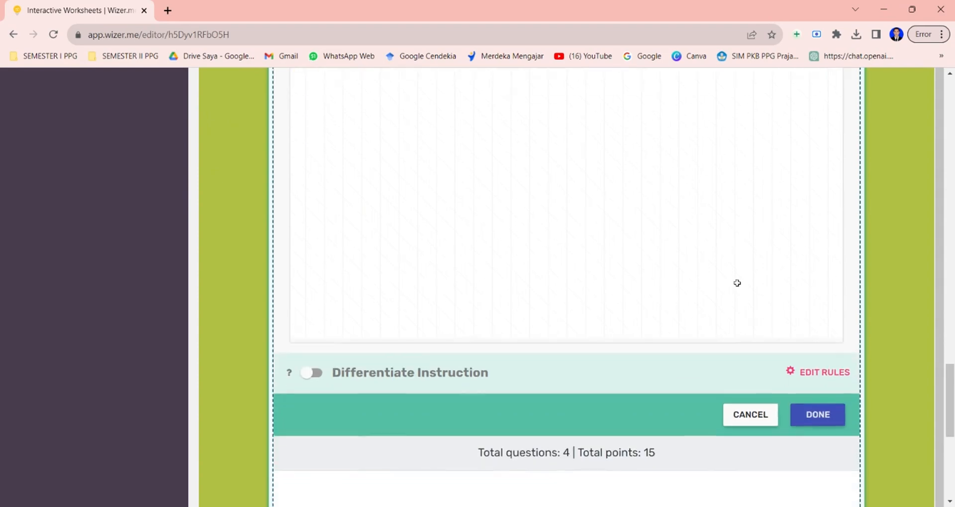
pyautogui.click(818, 412)
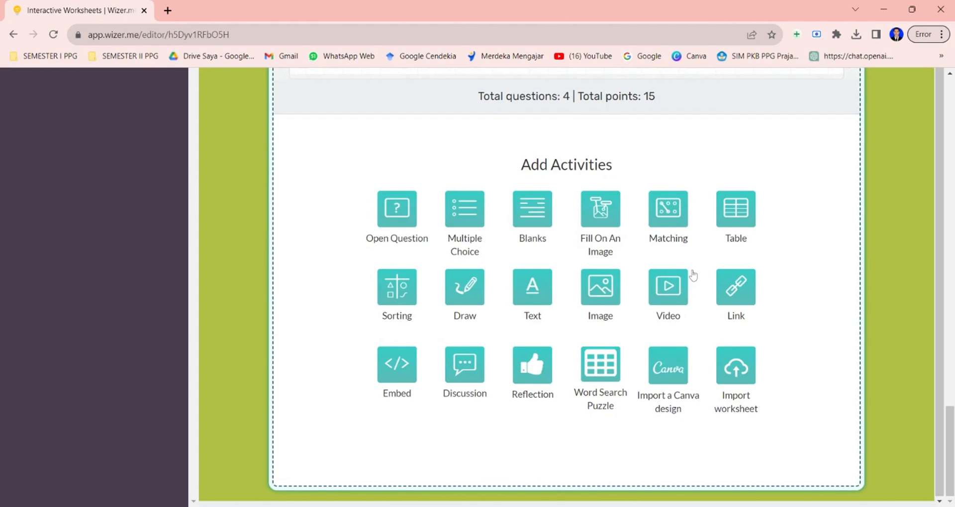
pyautogui.scroll(10, 693, 275)
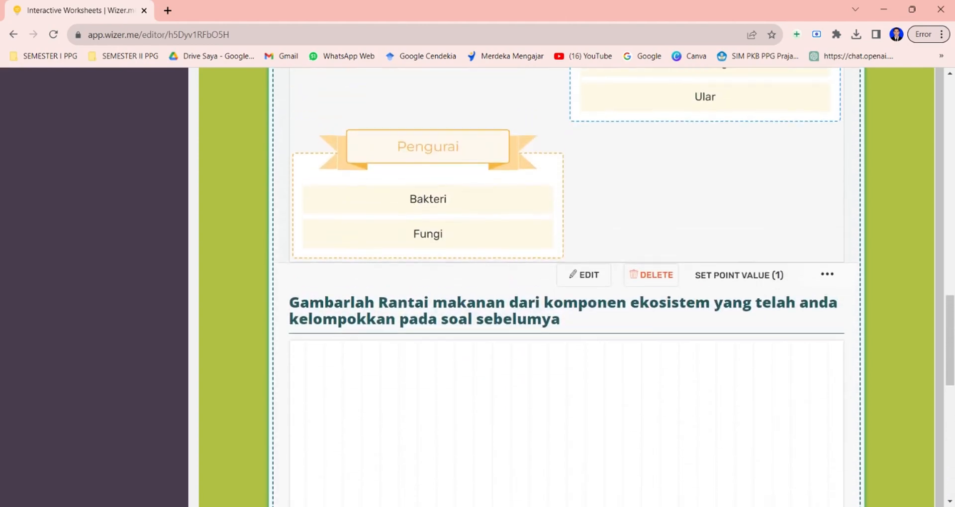
pyautogui.scroll(-3, 741, 276)
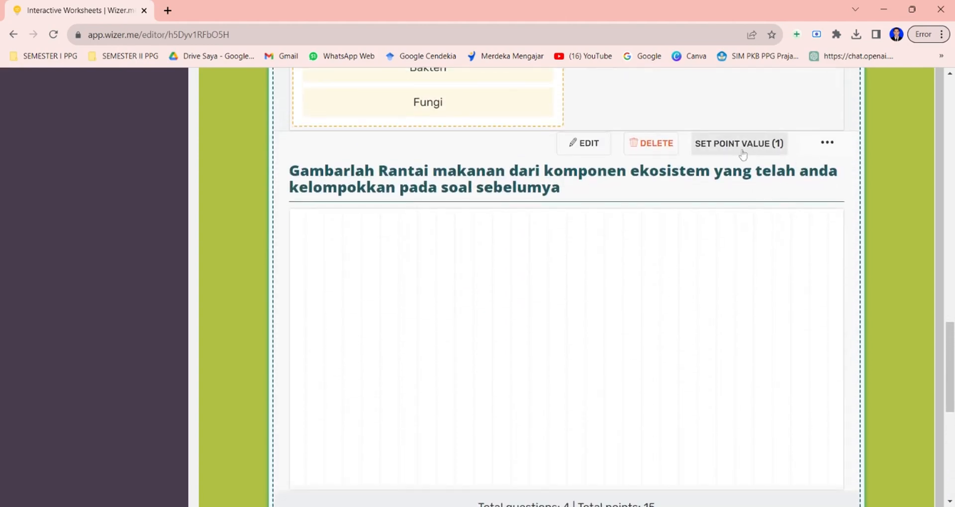
pyautogui.click(740, 145)
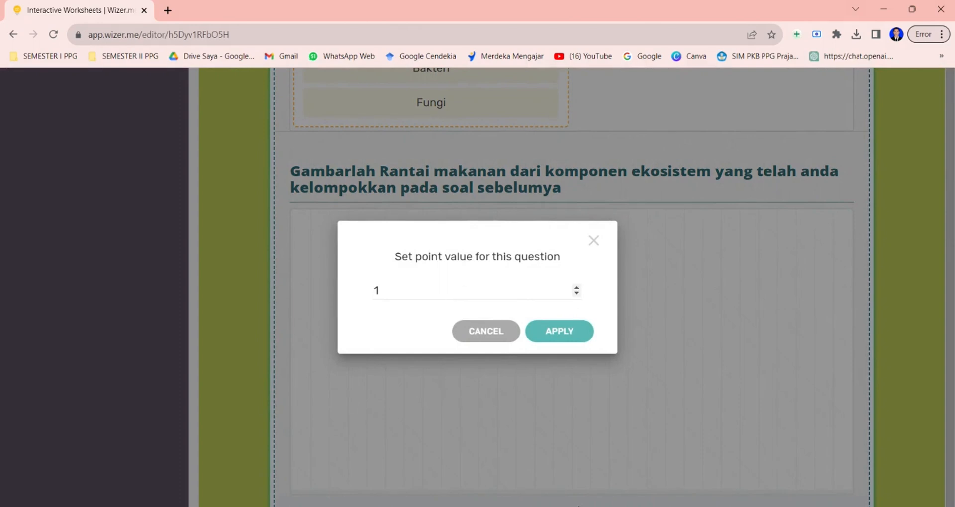
pyautogui.click(379, 291)
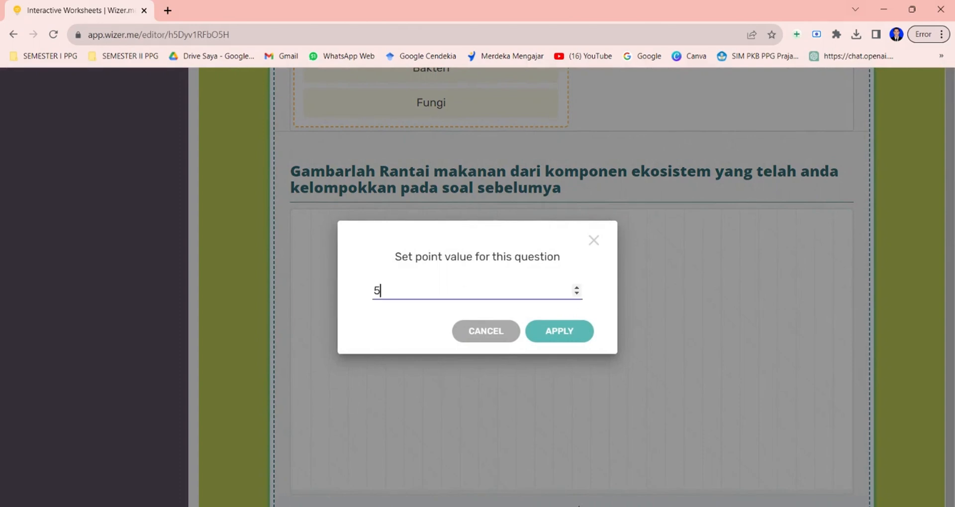
pyautogui.click(578, 333)
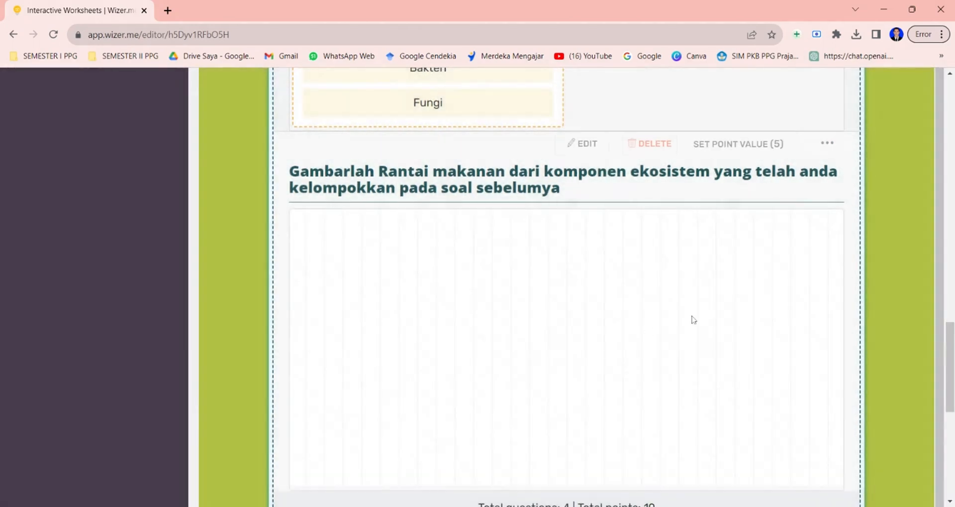
# Add a Matching activity titled "Pasangkanlah komponen ekosistem berikut dengan teliti dan tepat".
pyautogui.scroll(-4, 694, 320)
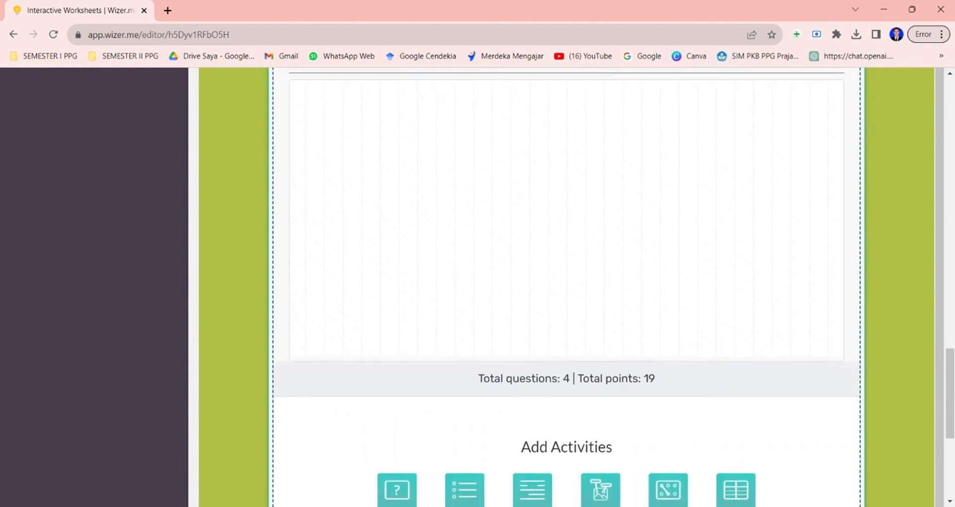
pyautogui.scroll(-2, 610, 393)
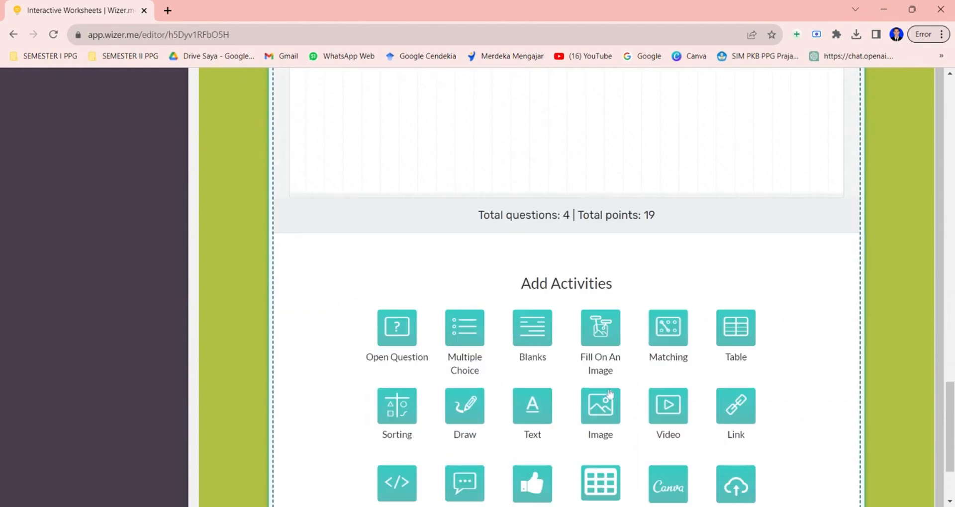
pyautogui.click(664, 346)
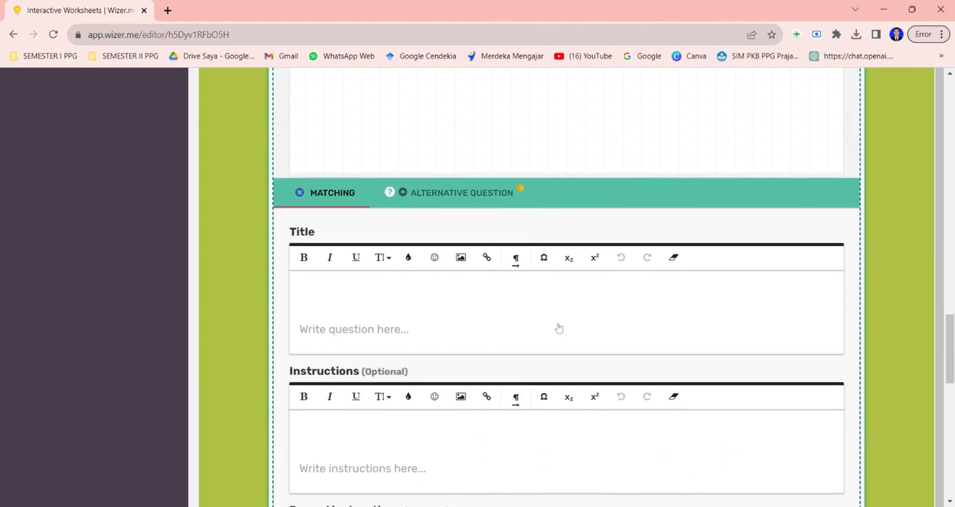
pyautogui.click(462, 293)
pyautogui.scroll(-1, 463, 293)
pyautogui.write('P')
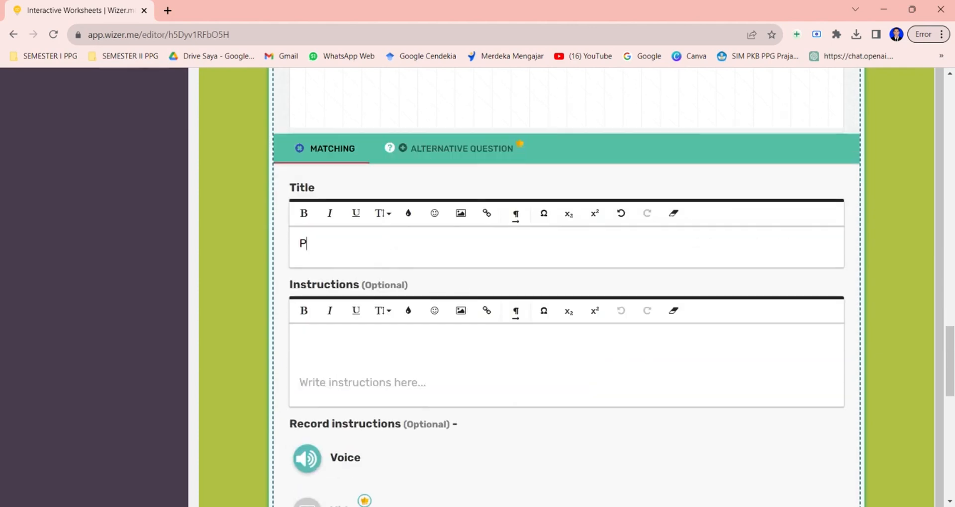
pyautogui.write('asangkanlah kom')
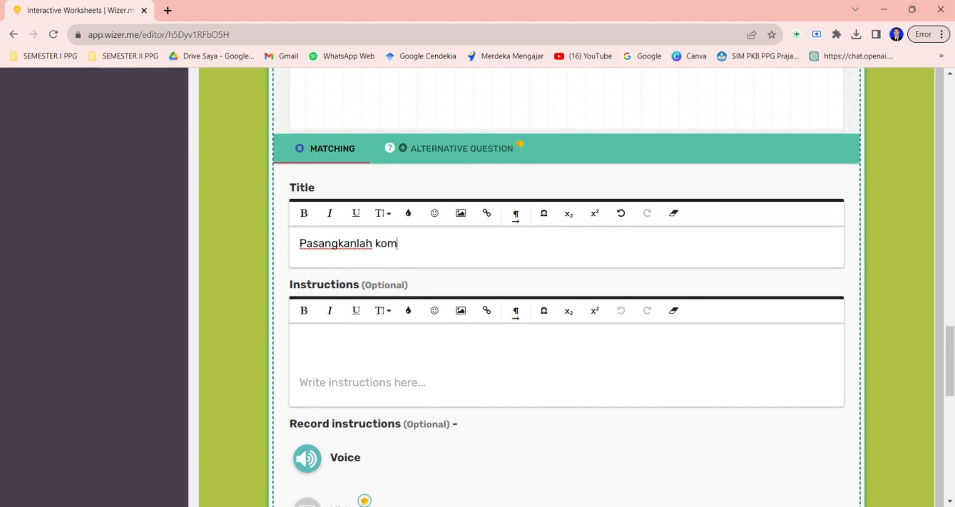
pyautogui.write('ponen ekosistem')
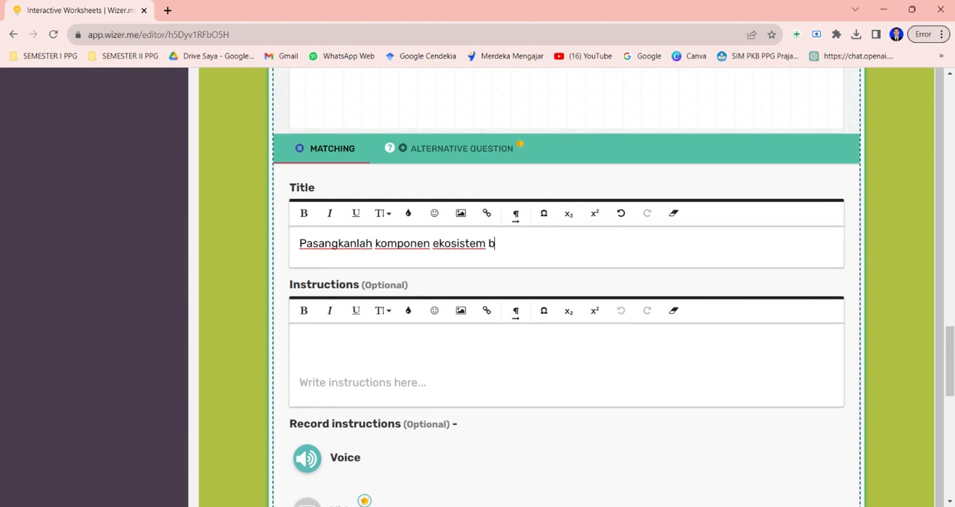
pyautogui.write(' berikut denga')
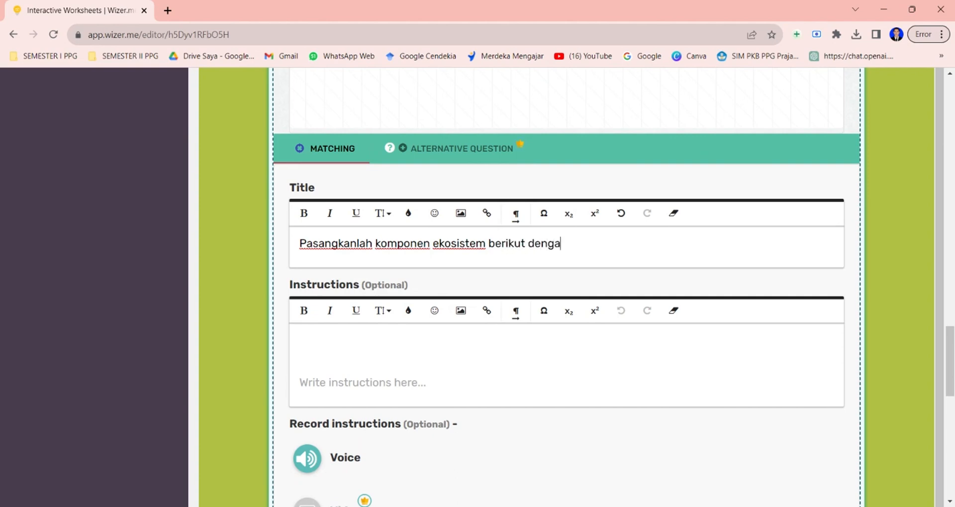
pyautogui.write('n teliti da')
pyautogui.scroll(-1, 587, 281)
pyautogui.write('at')
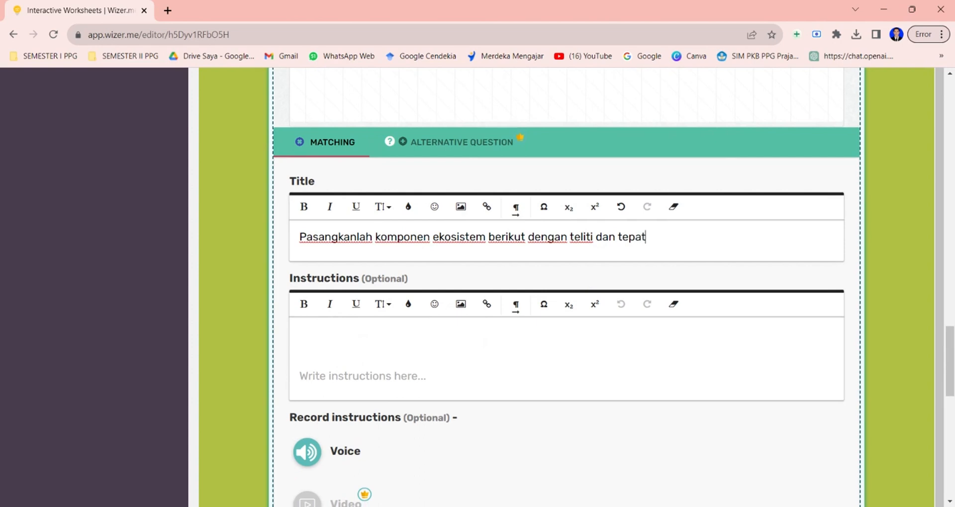
# Add the first matching pair with Ikan on the left and Biotik on the right.
pyautogui.scroll(-4, 632, 324)
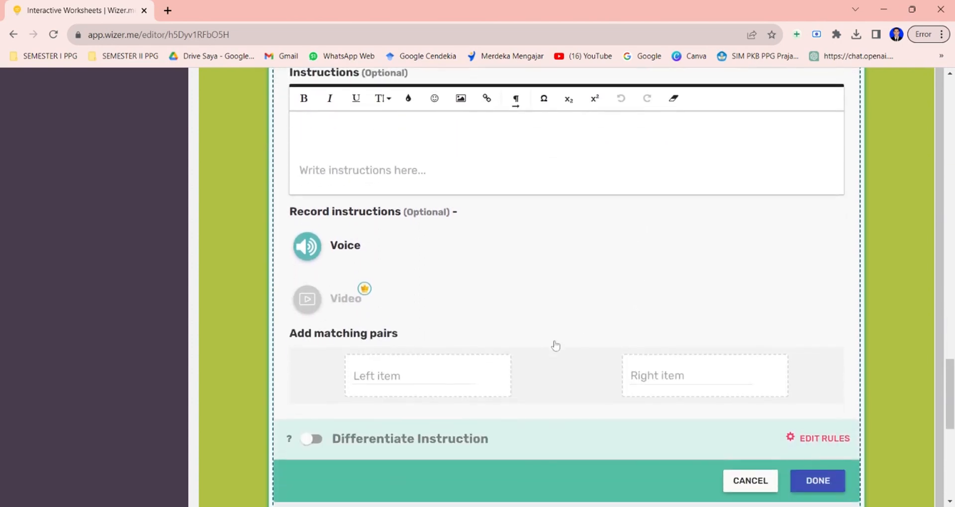
pyautogui.click(414, 376)
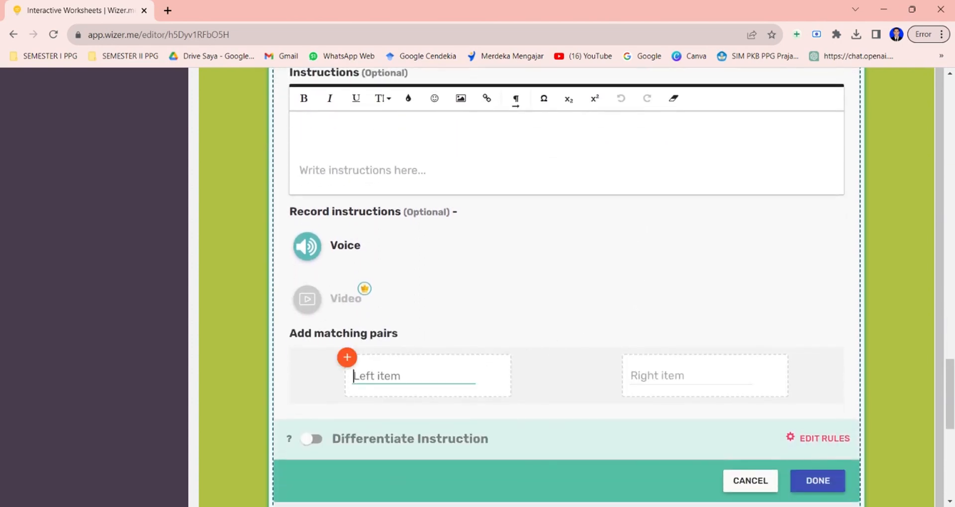
pyautogui.write('Ikan')
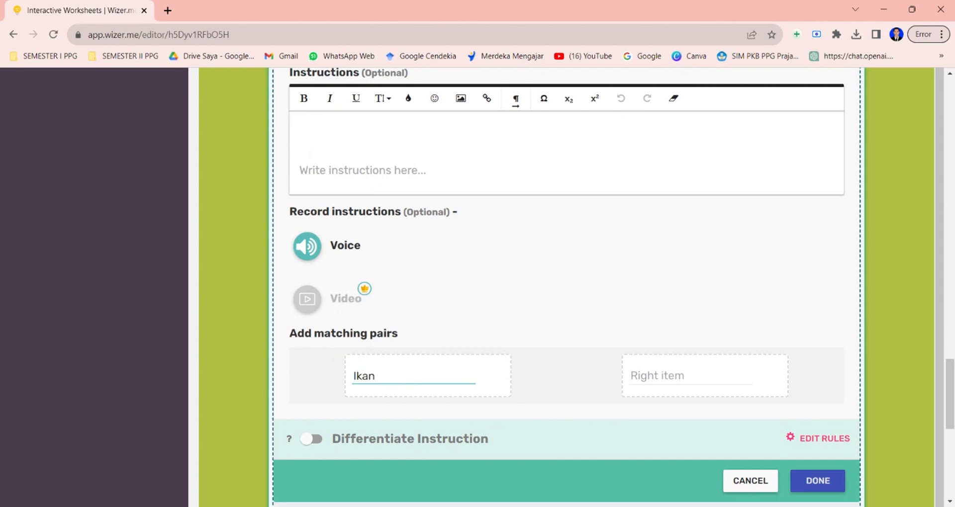
pyautogui.click(661, 377)
pyautogui.write('Biotik')
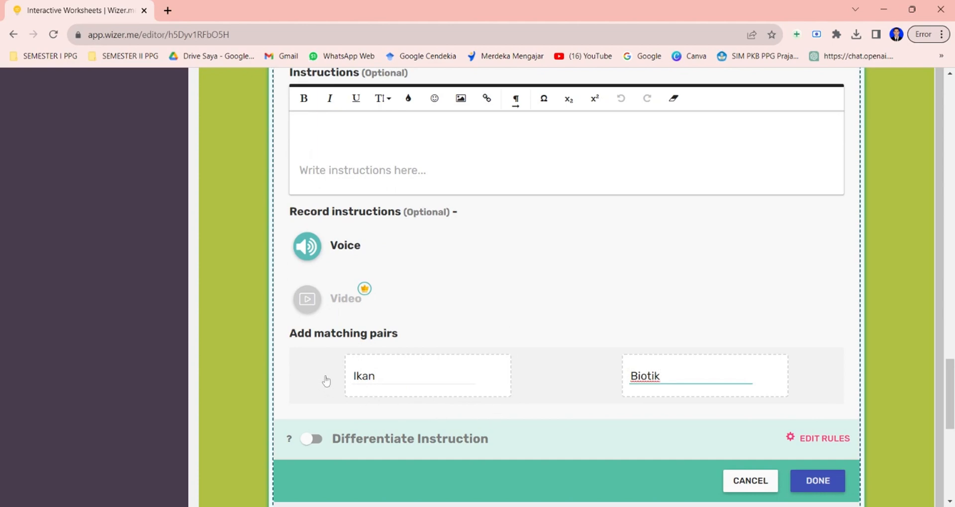
pyautogui.press('Return')
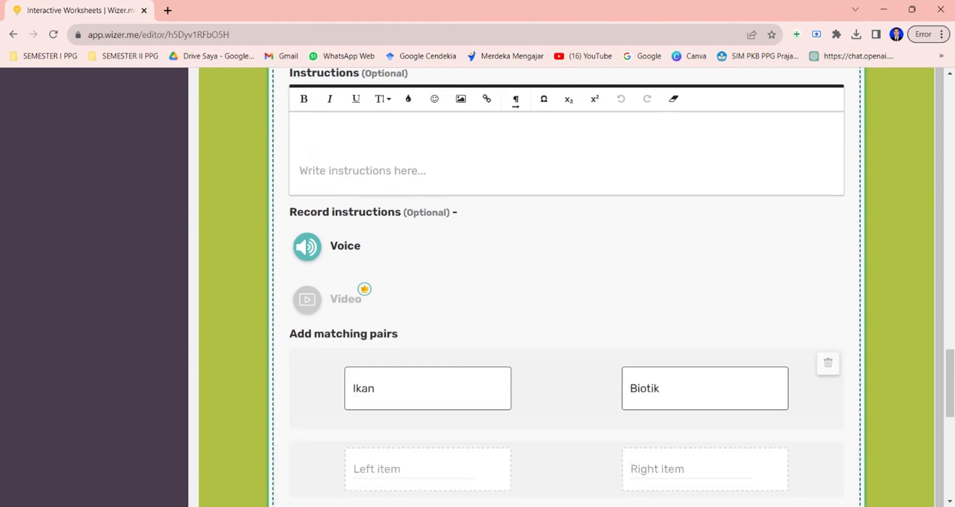
# Add a second matching pair pairing Batu with Abiotik.
pyautogui.scroll(-3, 566, 289)
pyautogui.click(396, 336)
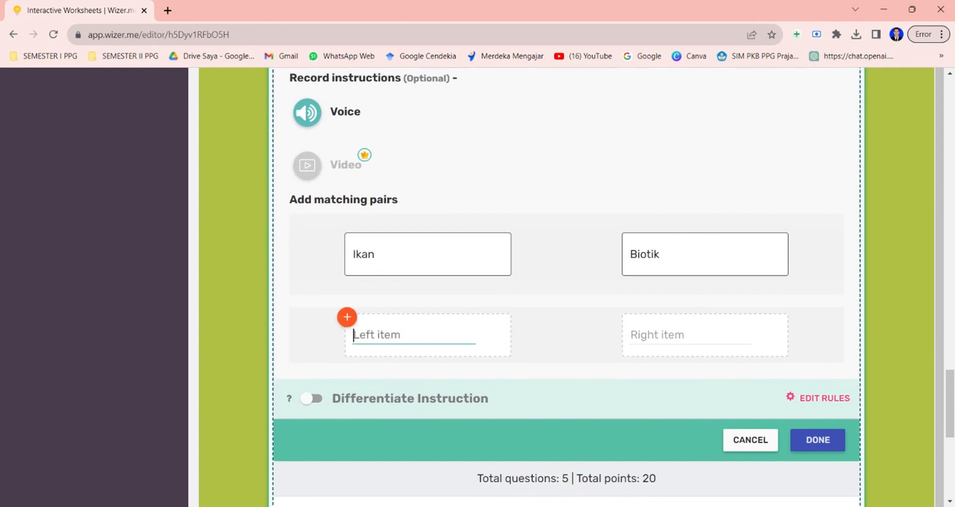
pyautogui.write('Batu')
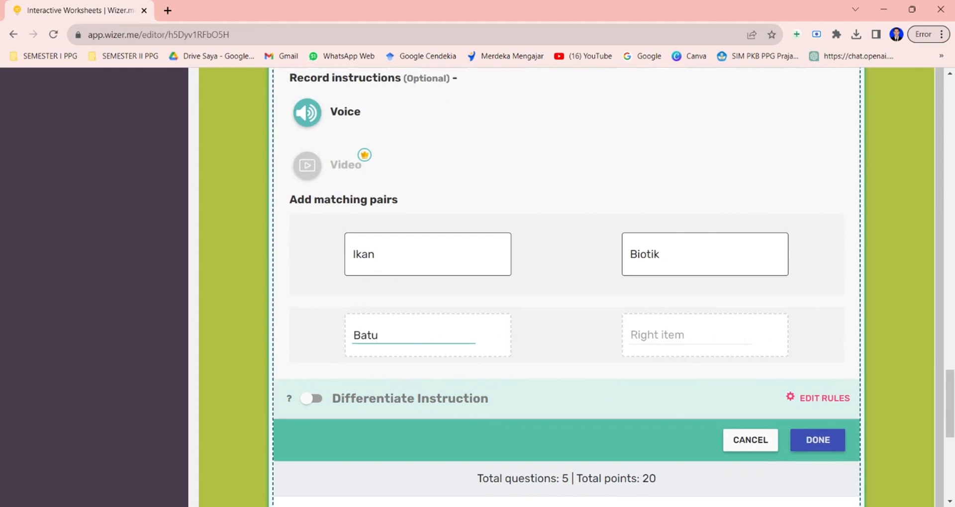
pyautogui.press('Tab')
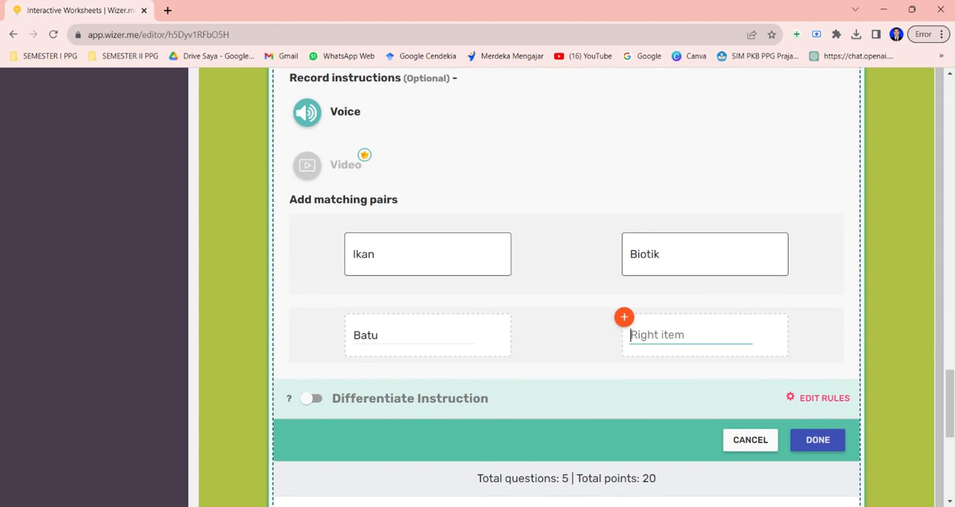
pyautogui.write('Abioti')
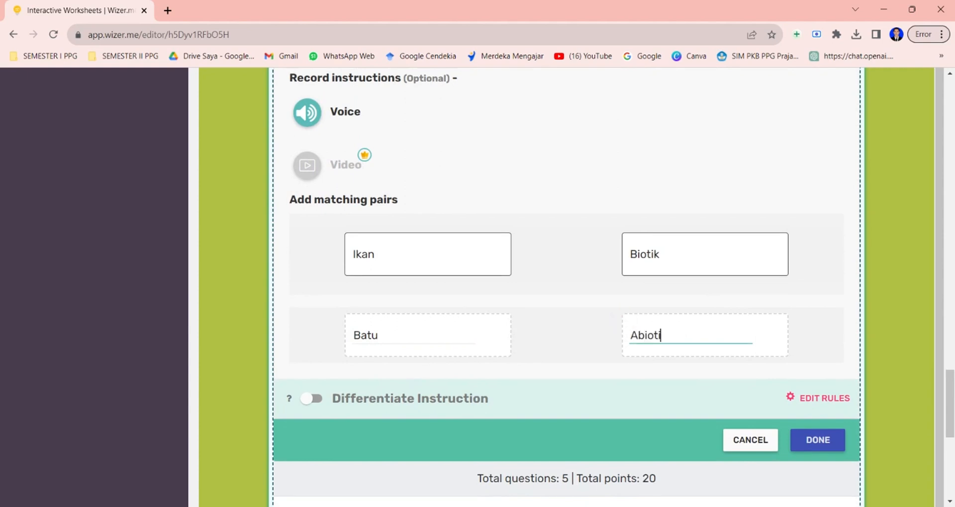
pyautogui.write('k')
pyautogui.press('Return')
# Add a third matching pair pairing Air with Abiotik.
pyautogui.write('Air')
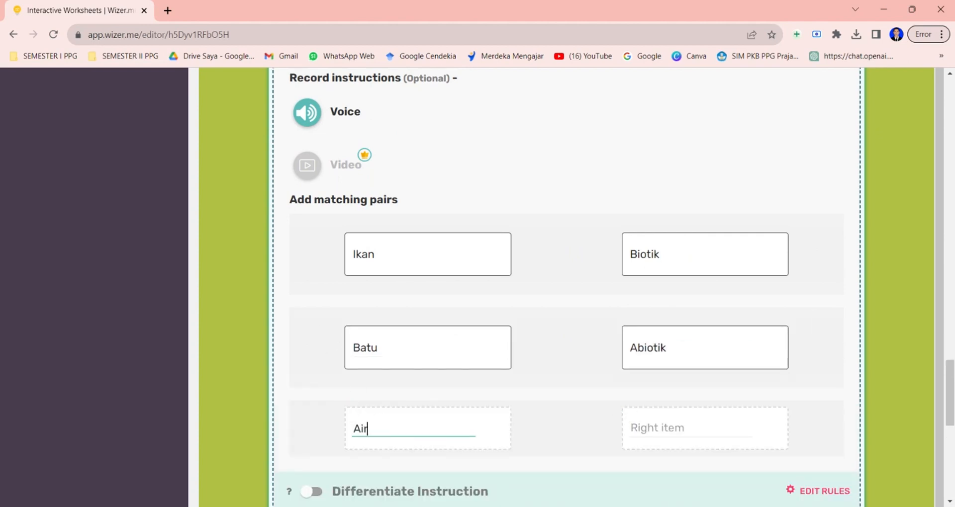
pyautogui.click(624, 408)
pyautogui.write('Abiotik')
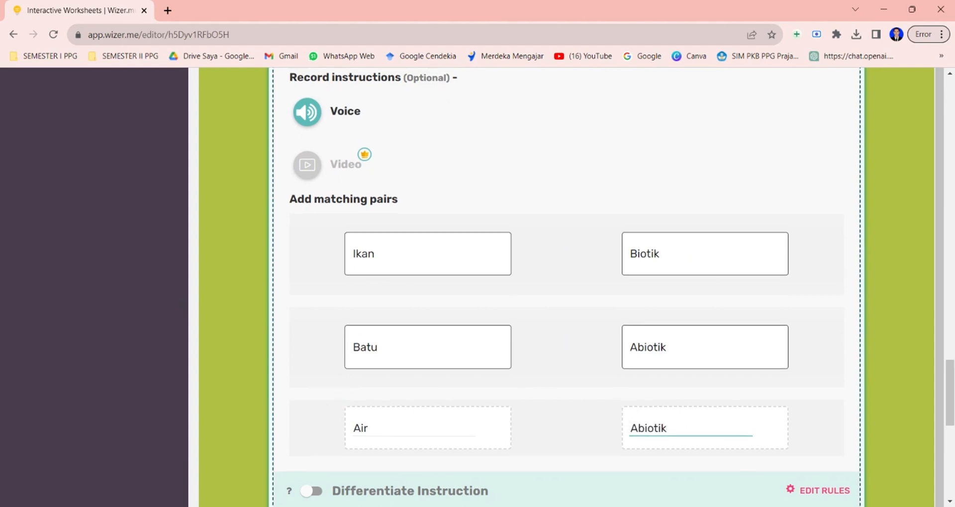
pyautogui.scroll(-2, 405, 386)
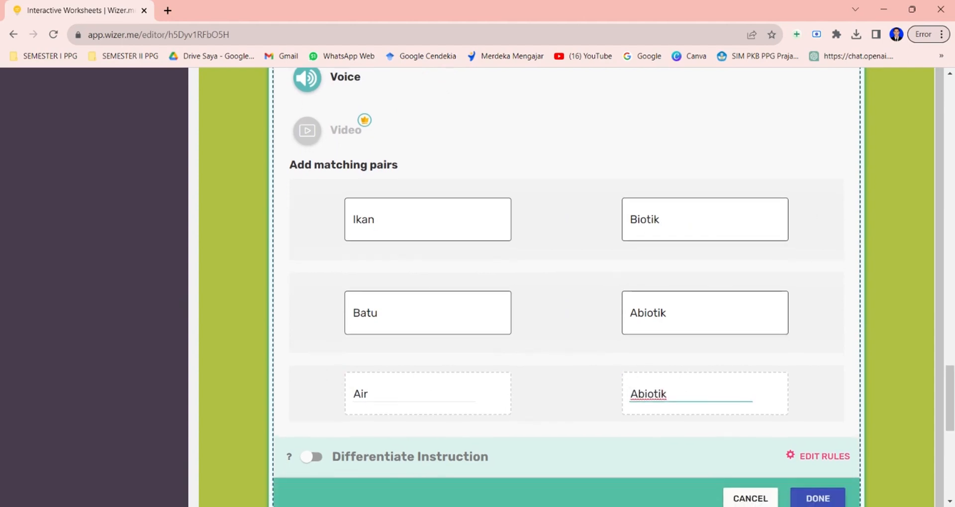
pyautogui.press('Return')
# Add a fourth matching pair pairing Ayam with Biotik and finish the Matching activity.
pyautogui.click(365, 400)
pyautogui.write('Ayam')
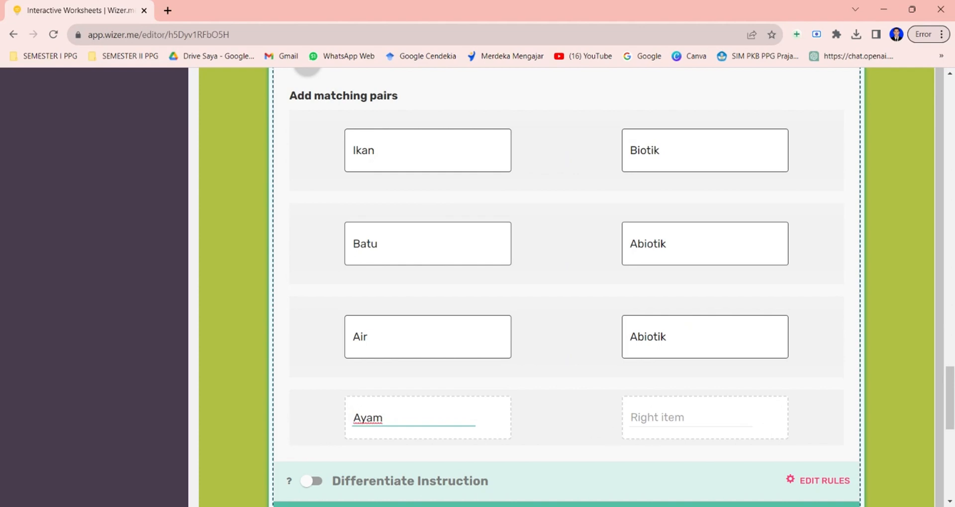
pyautogui.click(622, 399)
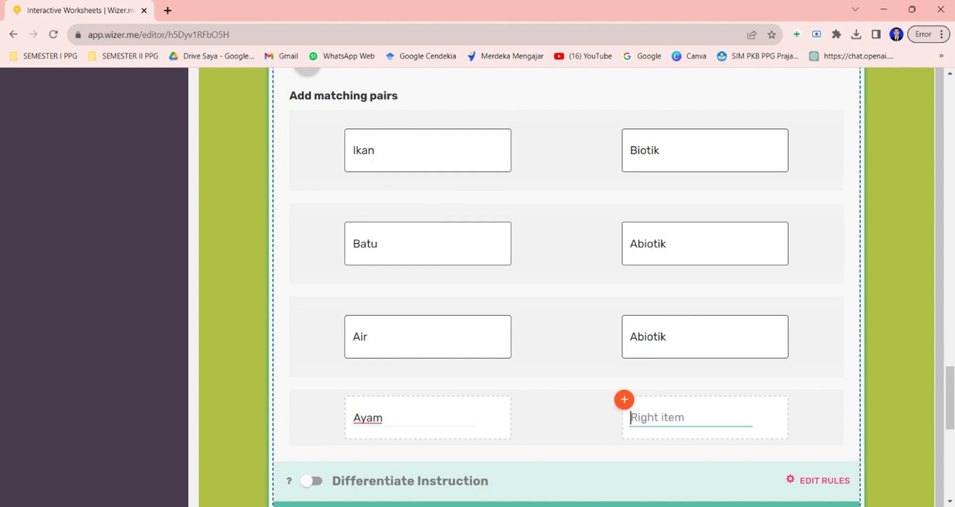
pyautogui.write('Biotik')
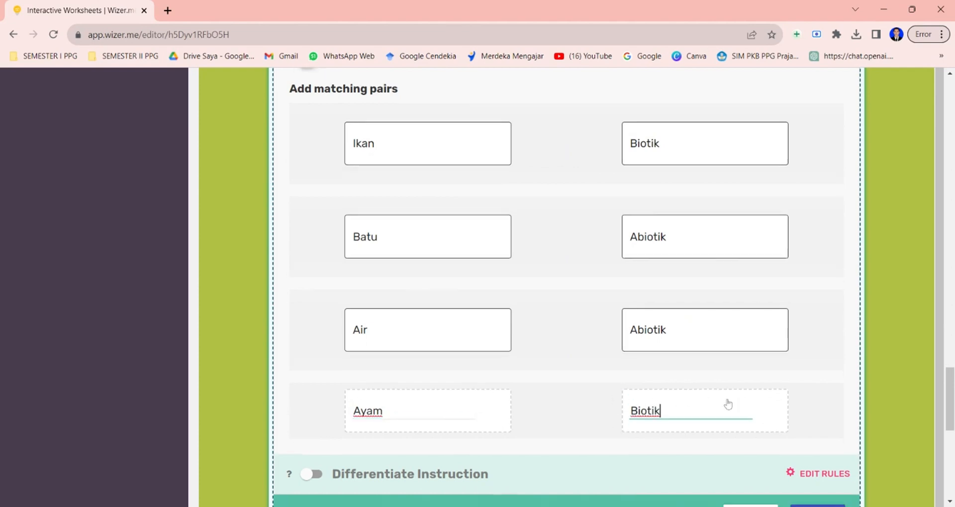
pyautogui.scroll(-5, 727, 401)
pyautogui.press('Return')
pyautogui.click(817, 380)
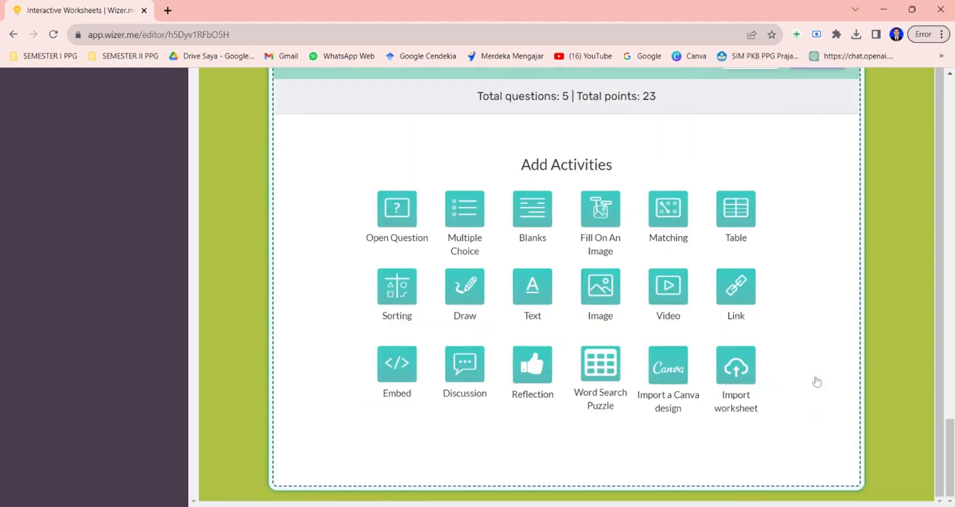
# Review the finished Matching activity in the worksheet.
pyautogui.scroll(4, 743, 205)
pyautogui.scroll(4, 743, 205)
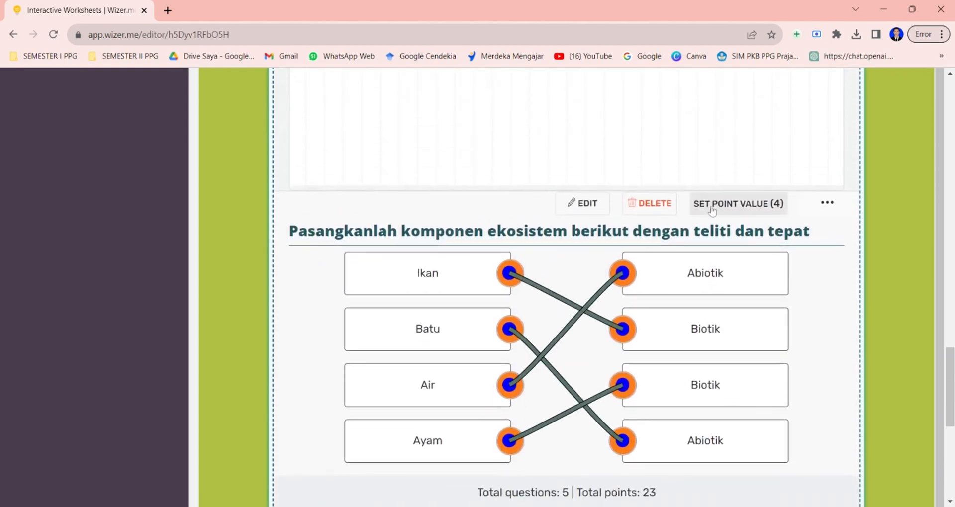
pyautogui.scroll(-1, 742, 291)
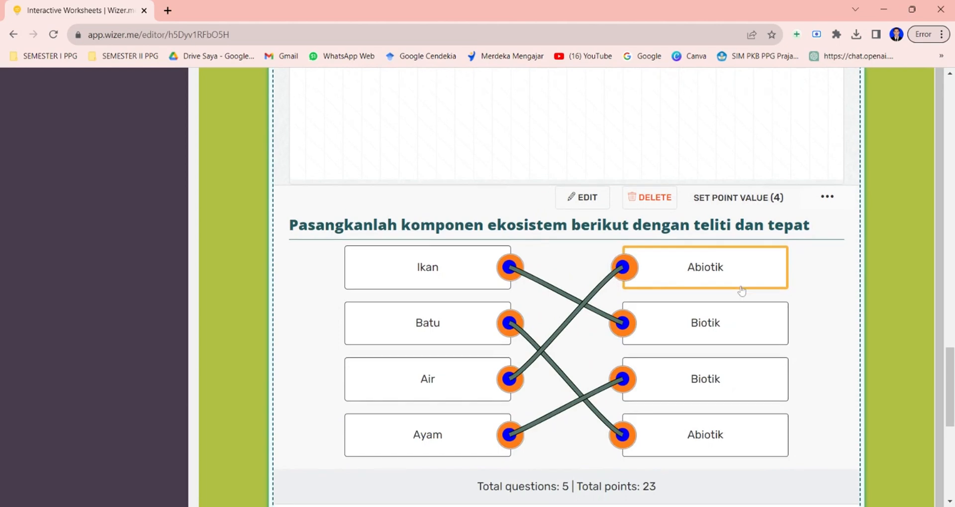
pyautogui.scroll(-4, 741, 291)
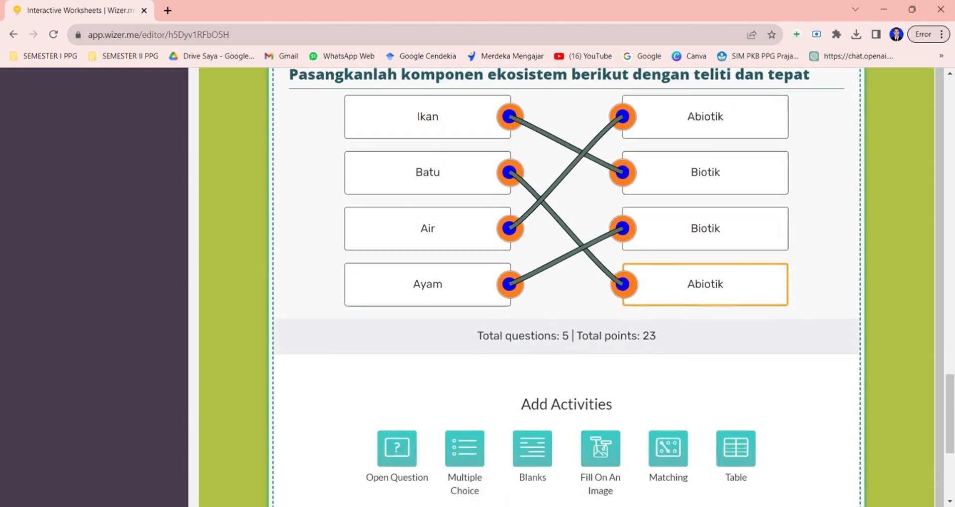
pyautogui.scroll(1, 742, 291)
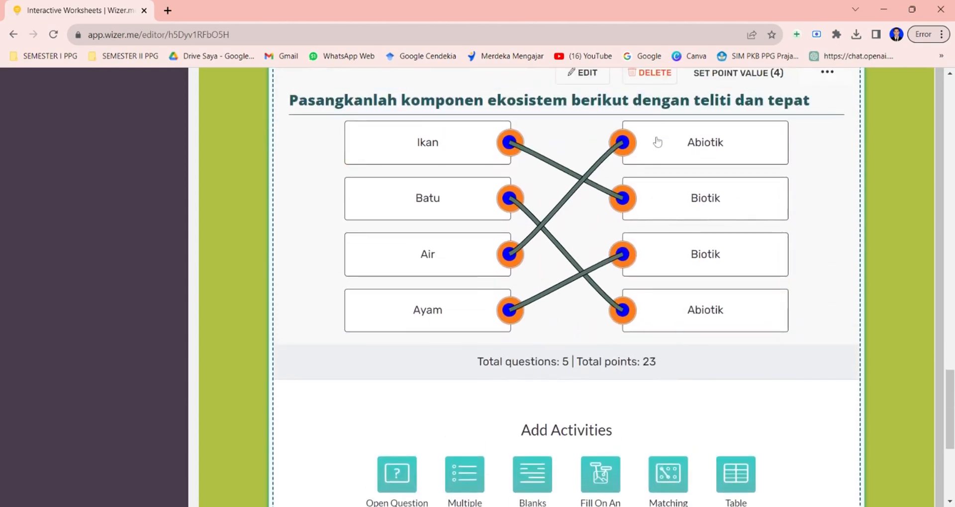
# Add a Video activity and paste the YouTube share link of the 100 % INDONESIA video as its link.
pyautogui.scroll(-3, 697, 323)
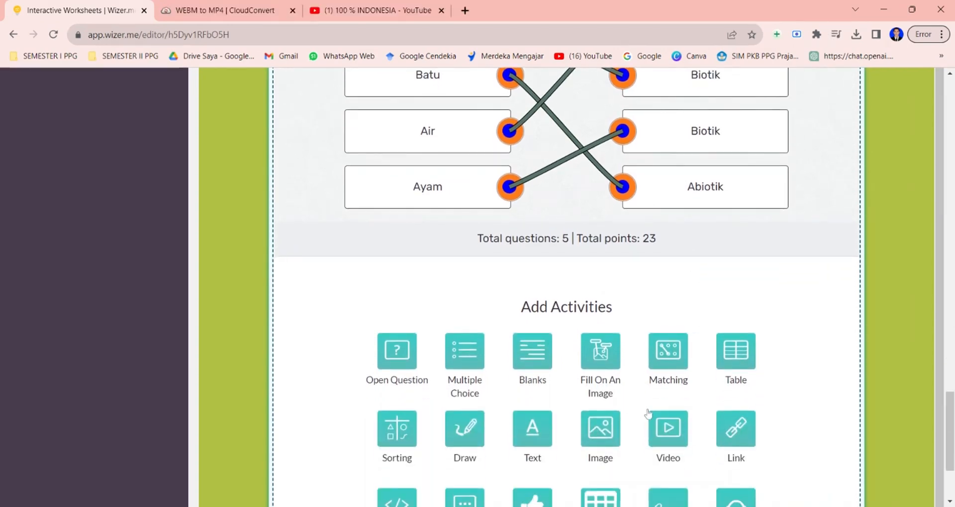
pyautogui.click(667, 441)
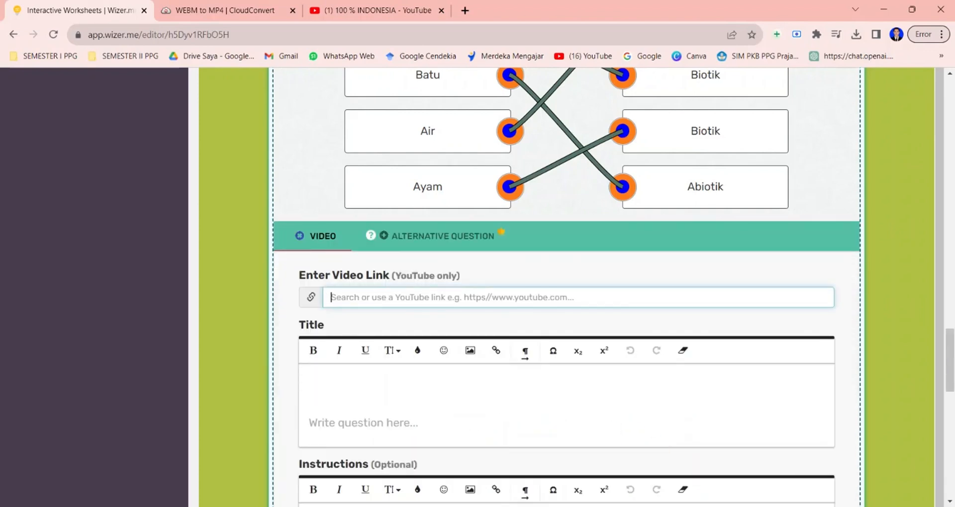
pyautogui.click(351, 10)
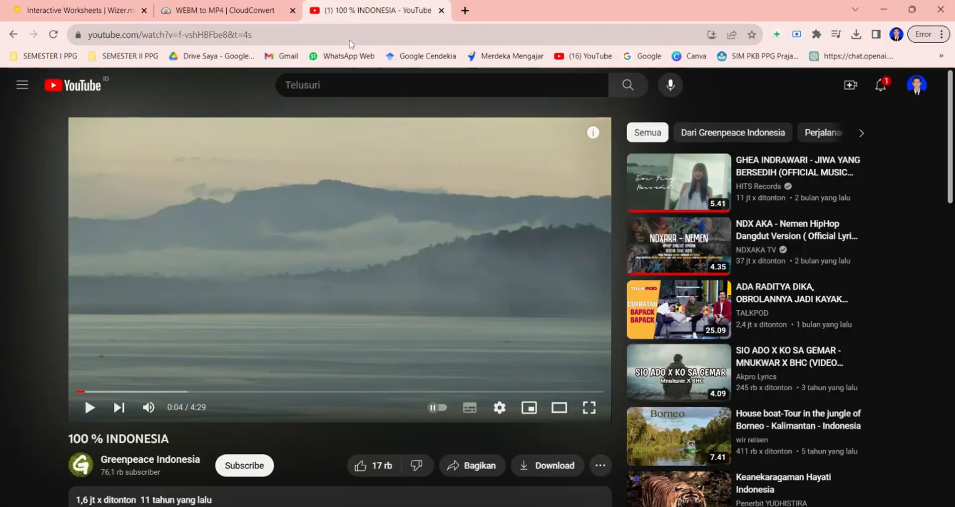
pyautogui.click(462, 467)
pyautogui.click(602, 318)
pyautogui.hotkey('ctrl', 'c')
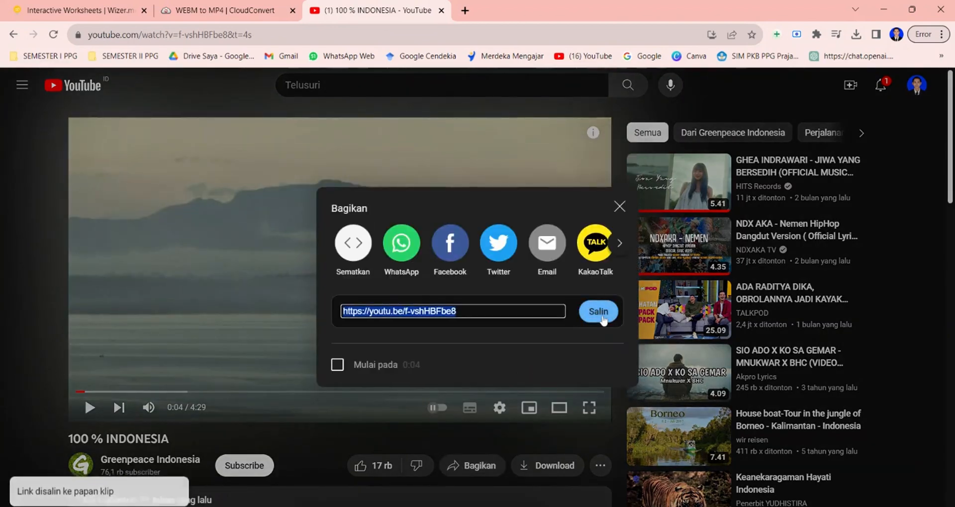
pyautogui.click(141, 4)
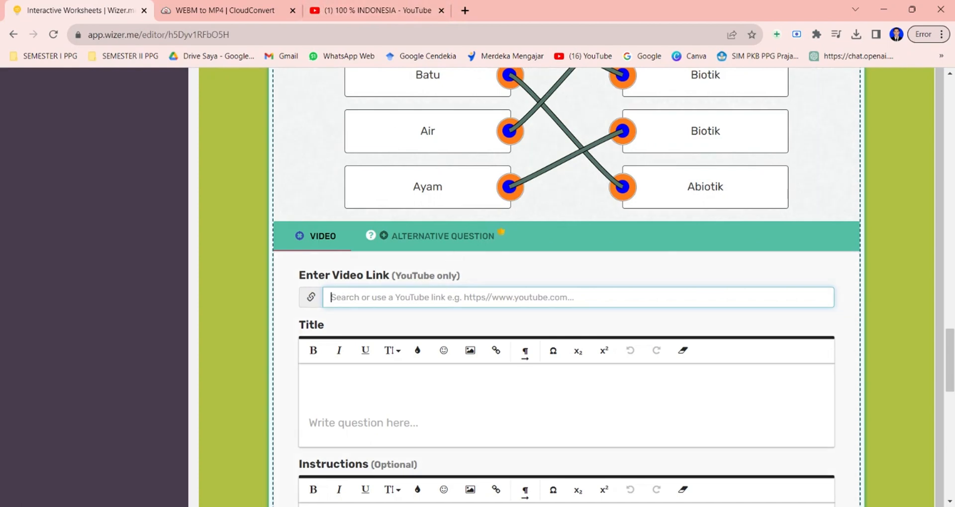
pyautogui.hotkey('ctrl', 'v')
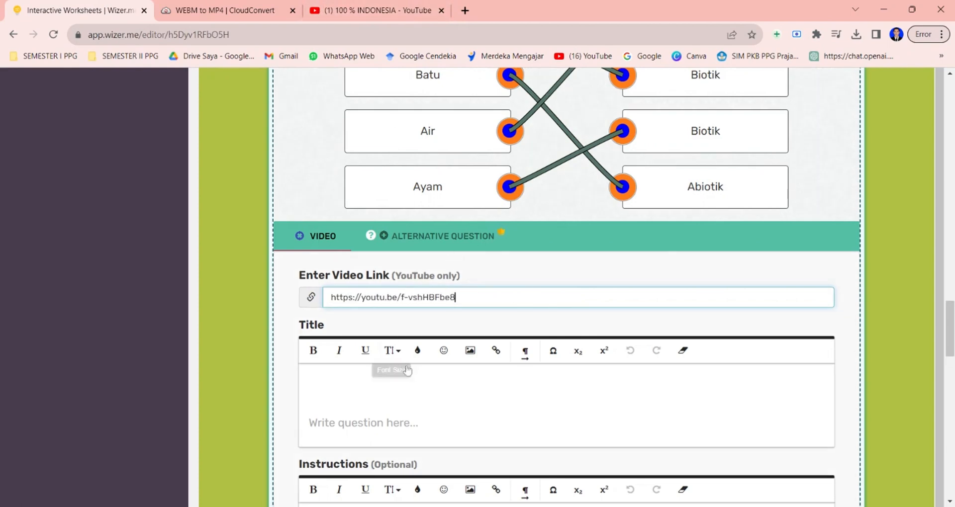
# Title the video 'Cermatilah video ekosistem berikut' and finish the Video activity.
pyautogui.scroll(-3, 599, 390)
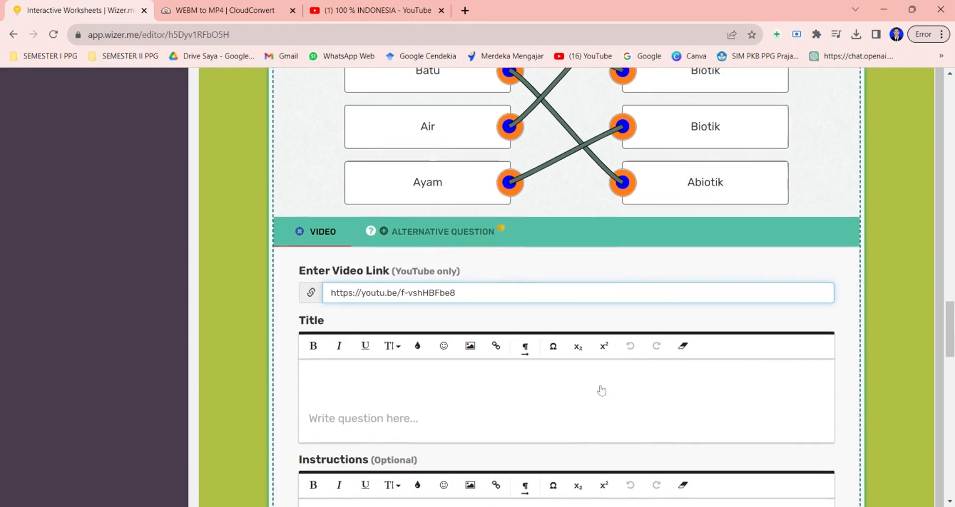
pyautogui.click(385, 252)
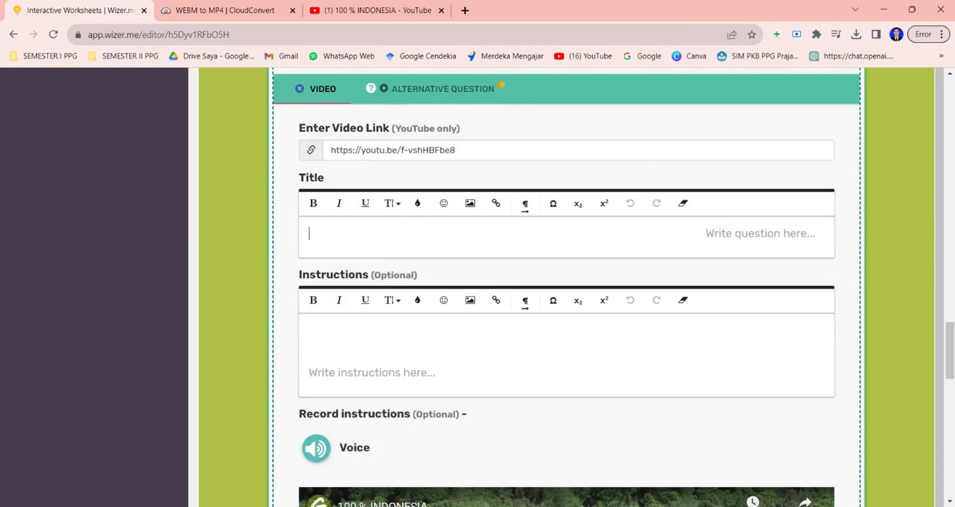
pyautogui.write('Cermatil')
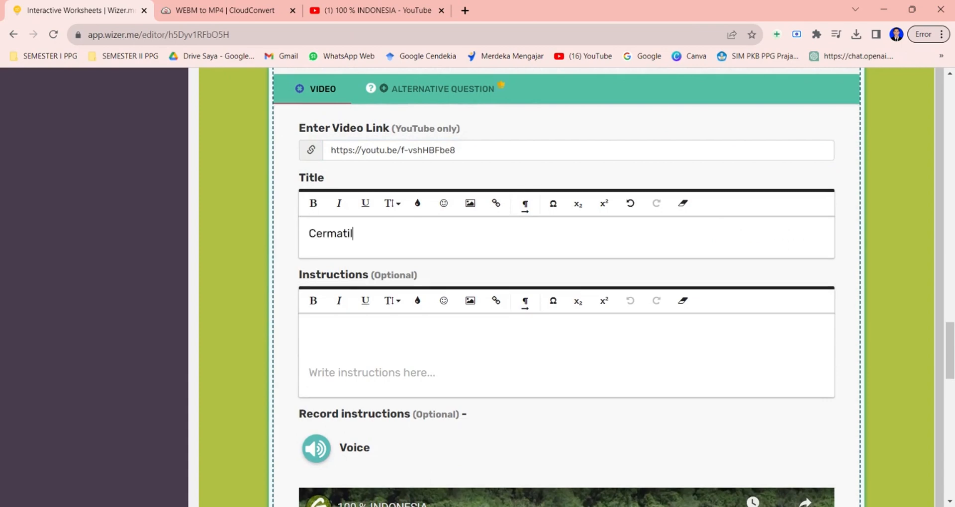
pyautogui.write('ah')
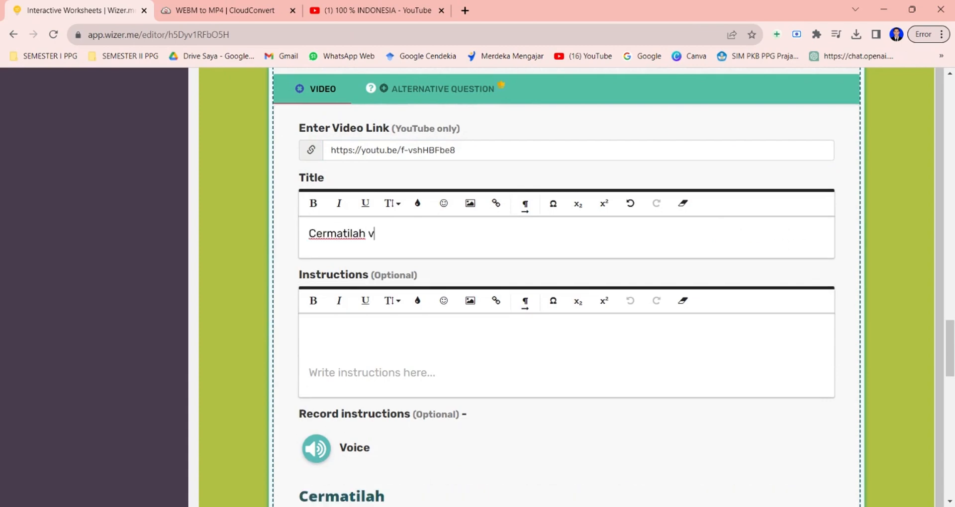
pyautogui.write(' video ekosistem beriku')
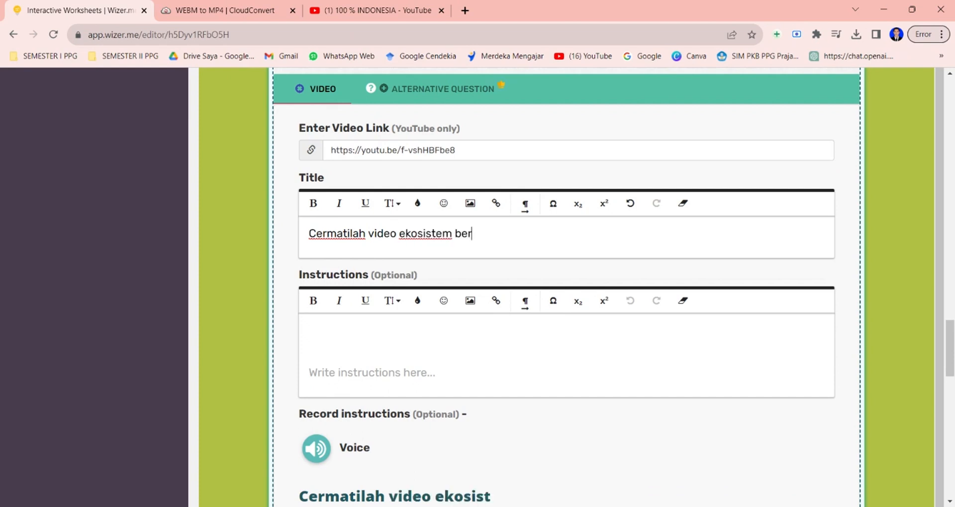
pyautogui.write('t')
pyautogui.scroll(-5, 525, 298)
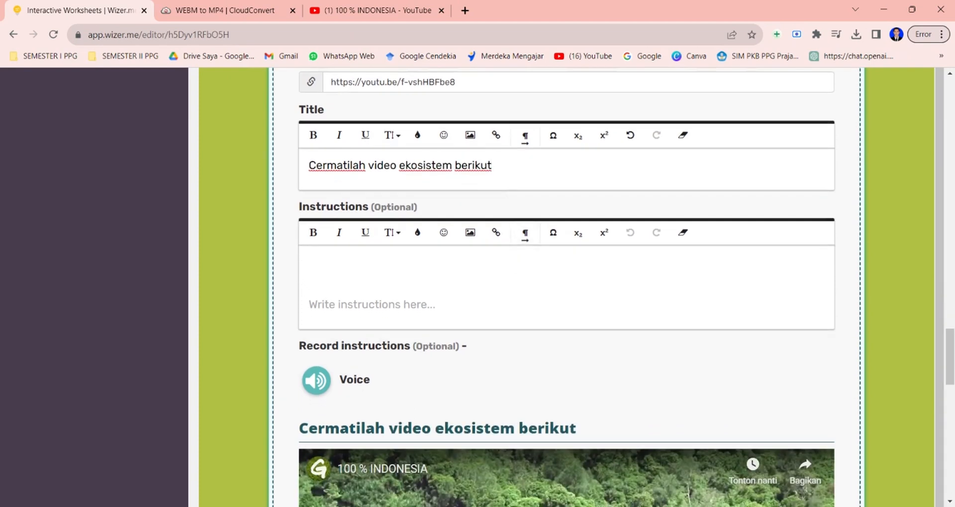
pyautogui.scroll(-7, 577, 319)
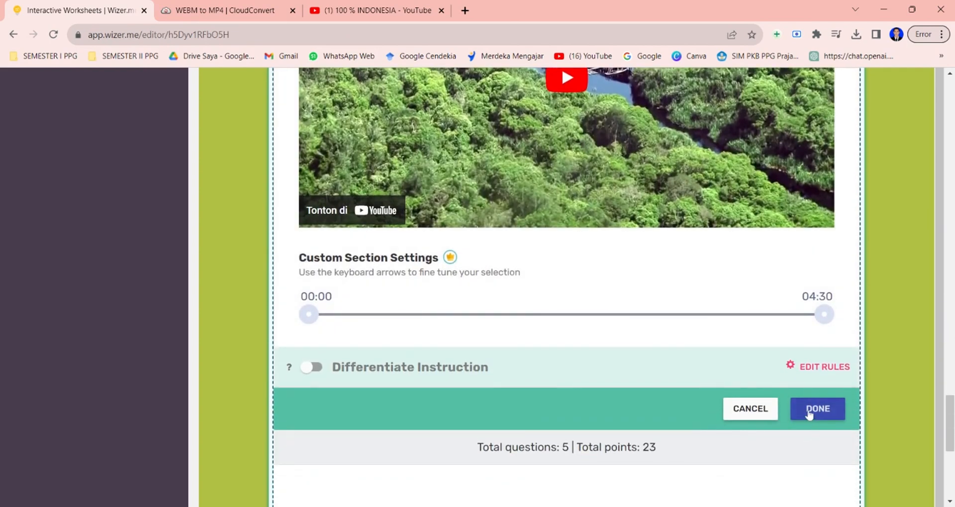
pyautogui.click(809, 413)
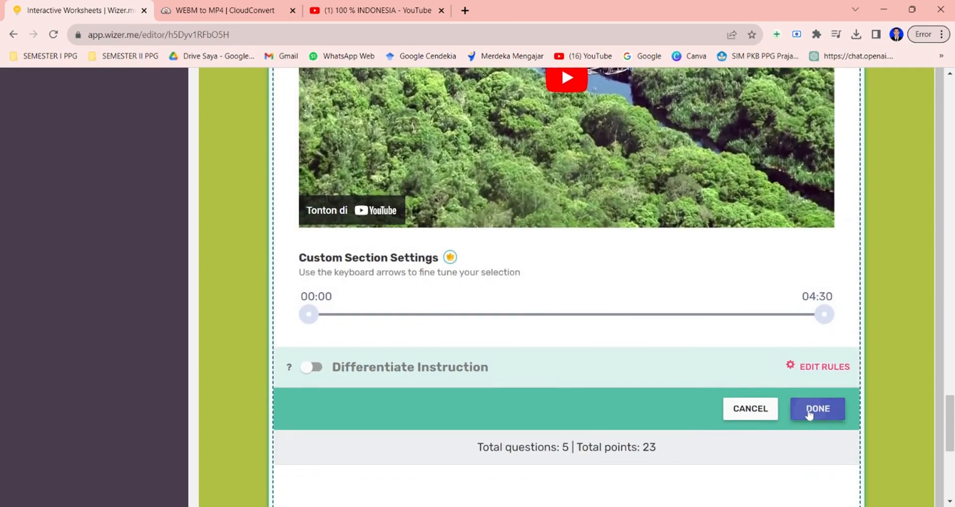
# Add a Discussion activity posting 'Silahkan Tuliskan masing-masing 2 komponen biotik dan abiotik berdasarkan video yang telah anda tonton diatas' and finish it.
pyautogui.scroll(8, 757, 257)
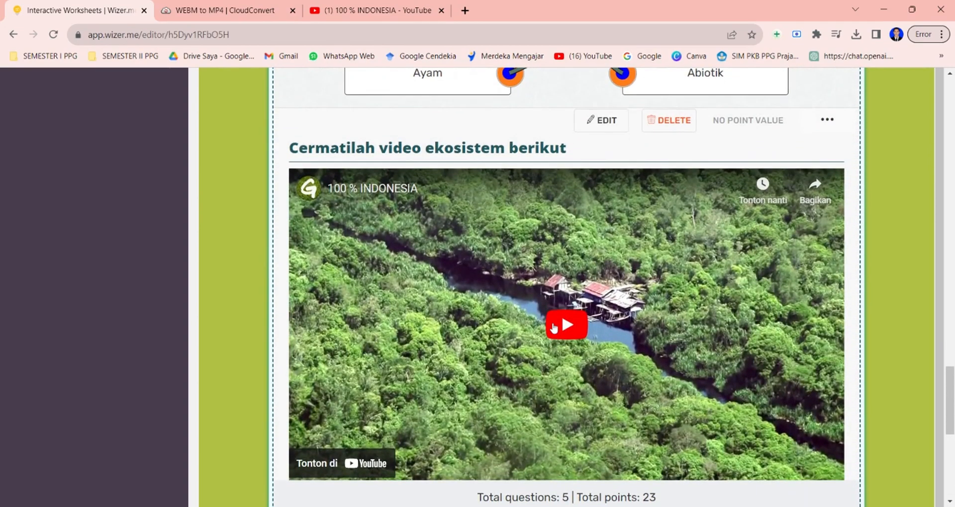
pyautogui.scroll(-2, 554, 328)
pyautogui.scroll(-5, 531, 343)
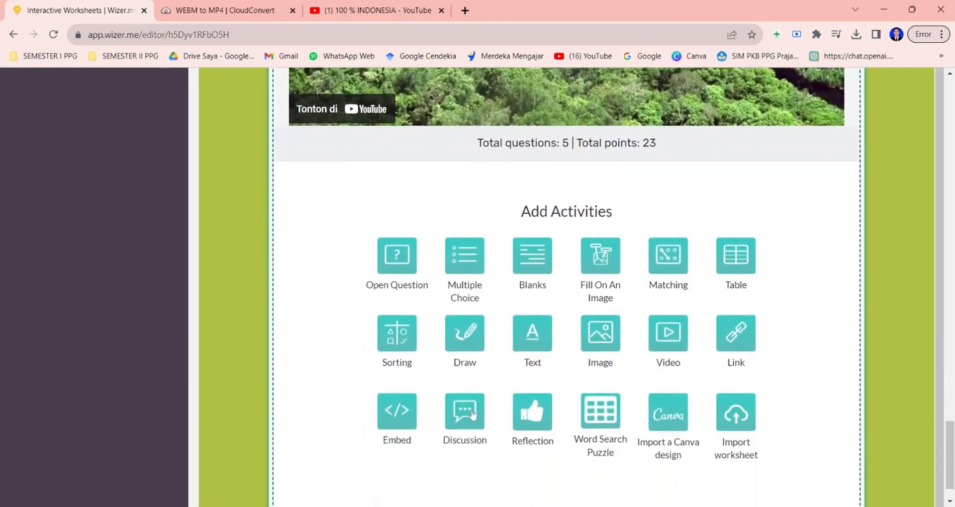
pyautogui.click(468, 412)
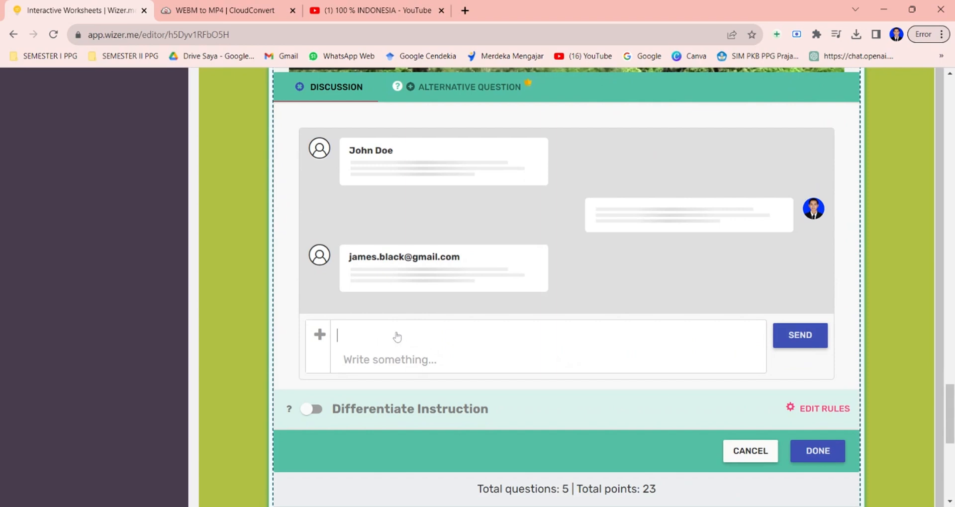
pyautogui.click(397, 337)
pyautogui.write('Silahka')
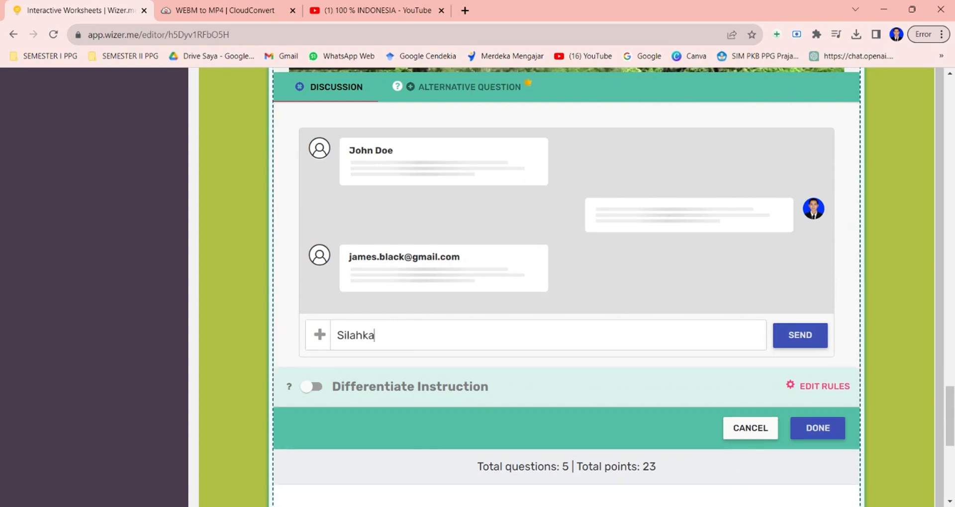
pyautogui.write('n Tuliskan 2 ')
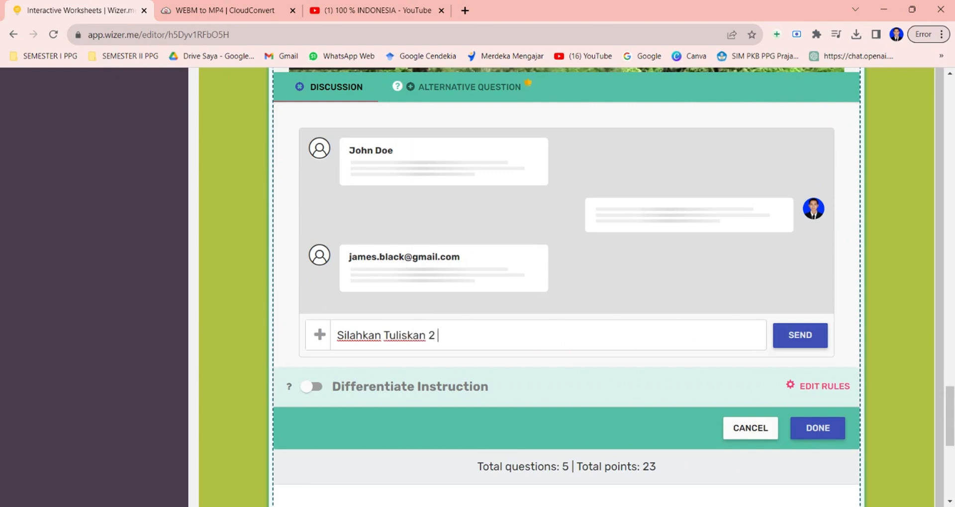
pyautogui.write('komponen')
pyautogui.click(429, 337)
pyautogui.write('masing')
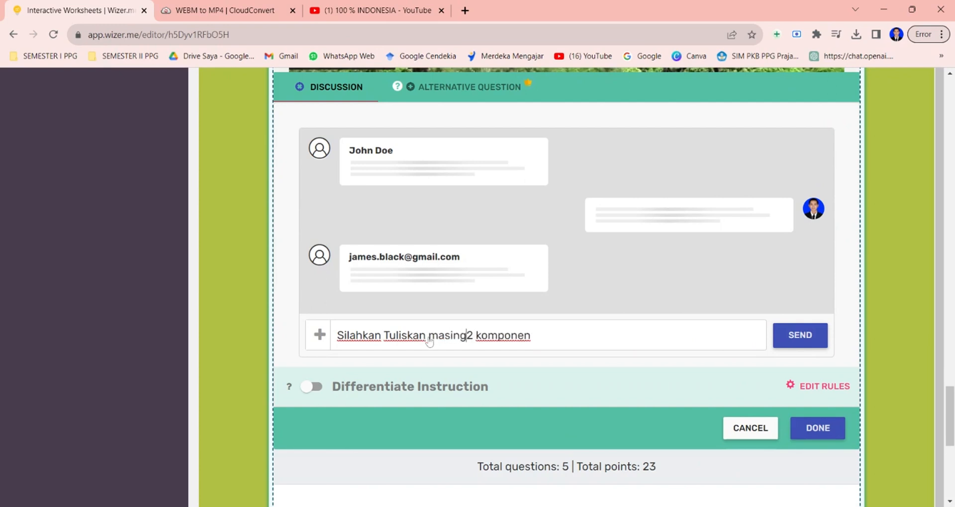
pyautogui.write('-masing ')
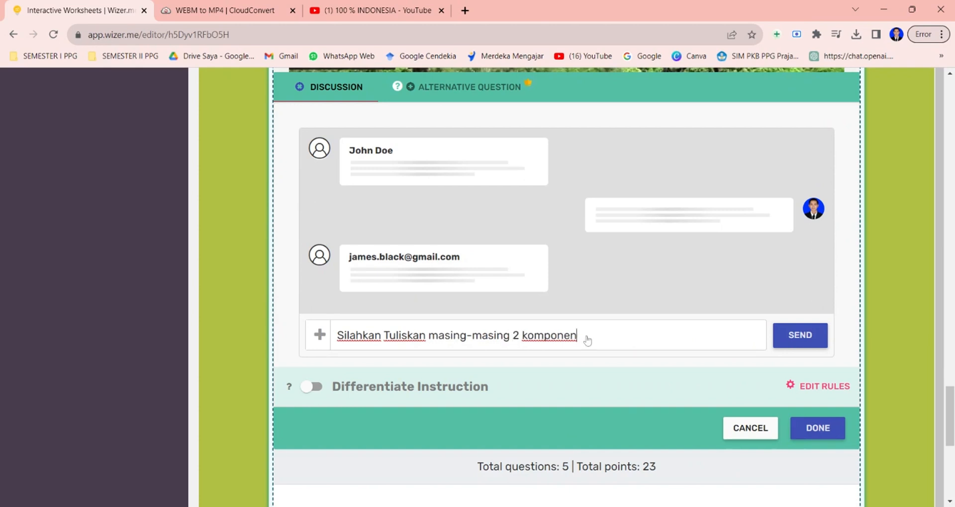
pyautogui.write('biotik dan abiotik')
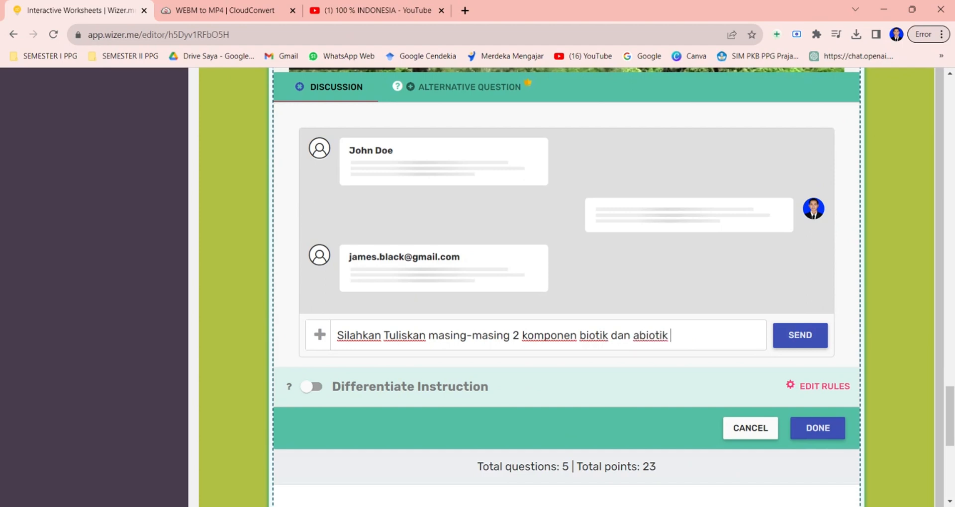
pyautogui.write(' berdasarkan vi')
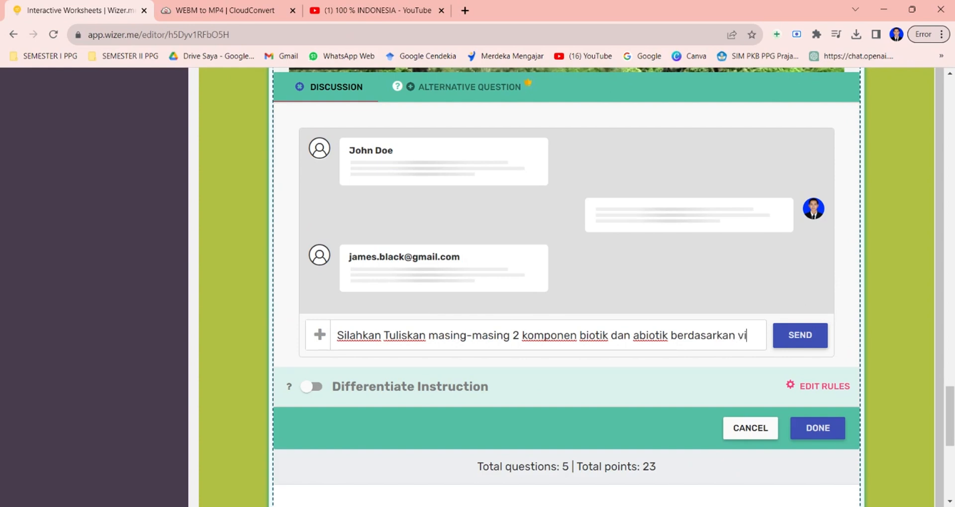
pyautogui.write('deo')
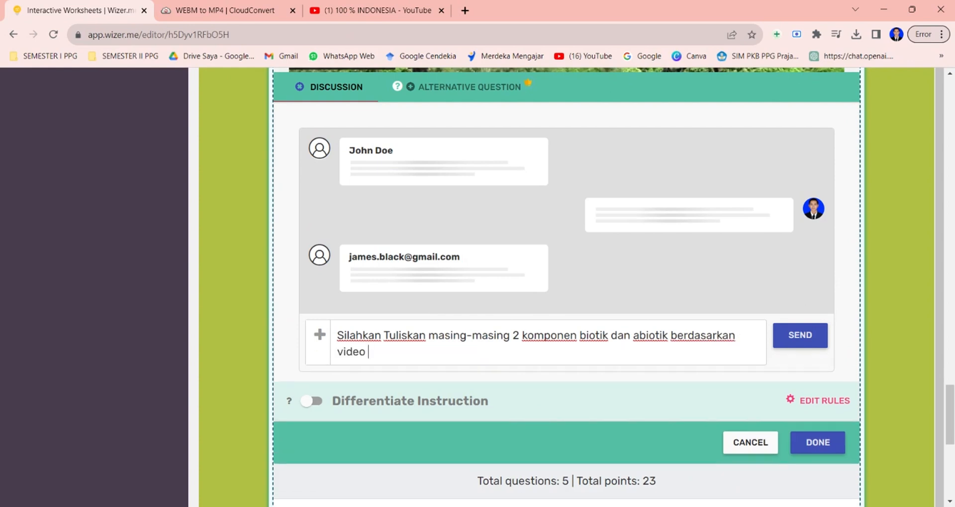
pyautogui.write(' yang telah anda t')
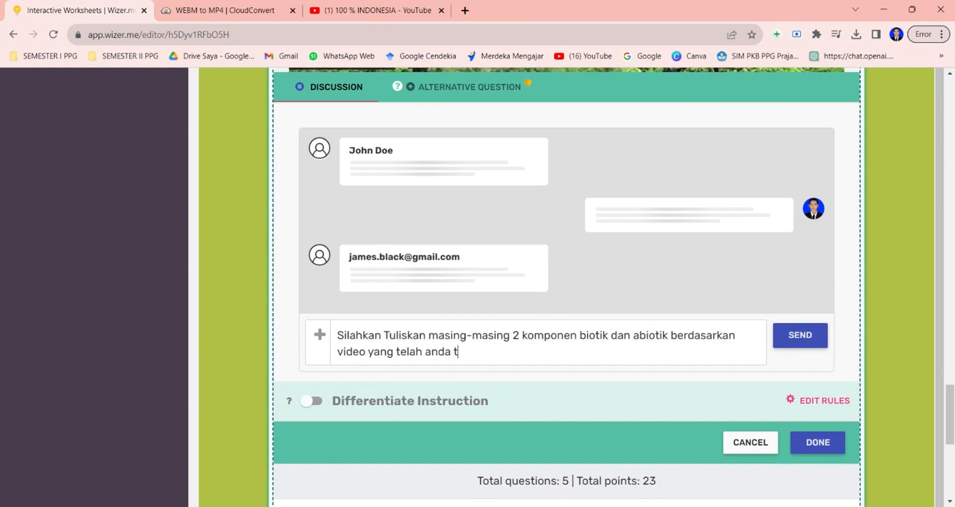
pyautogui.write('onnton ')
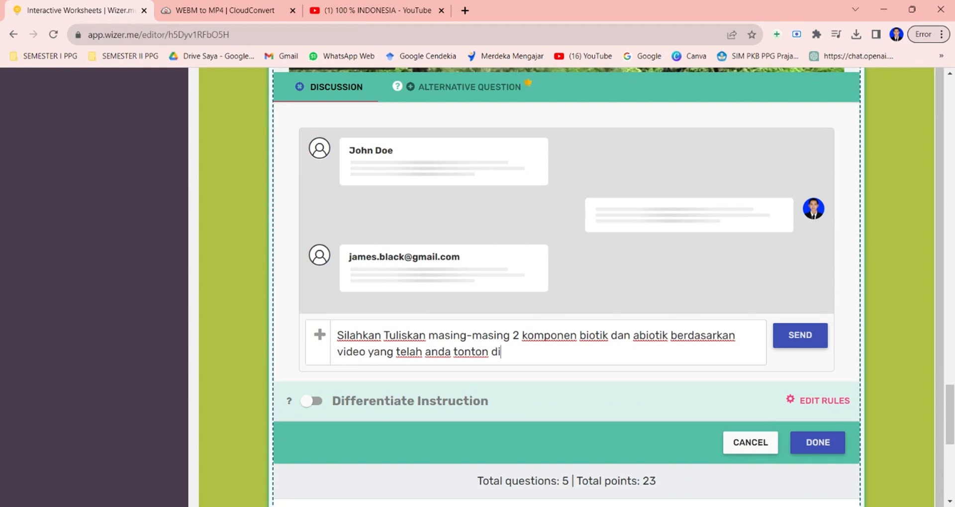
pyautogui.write('diatas')
pyautogui.scroll(-2, 572, 348)
pyautogui.click(800, 257)
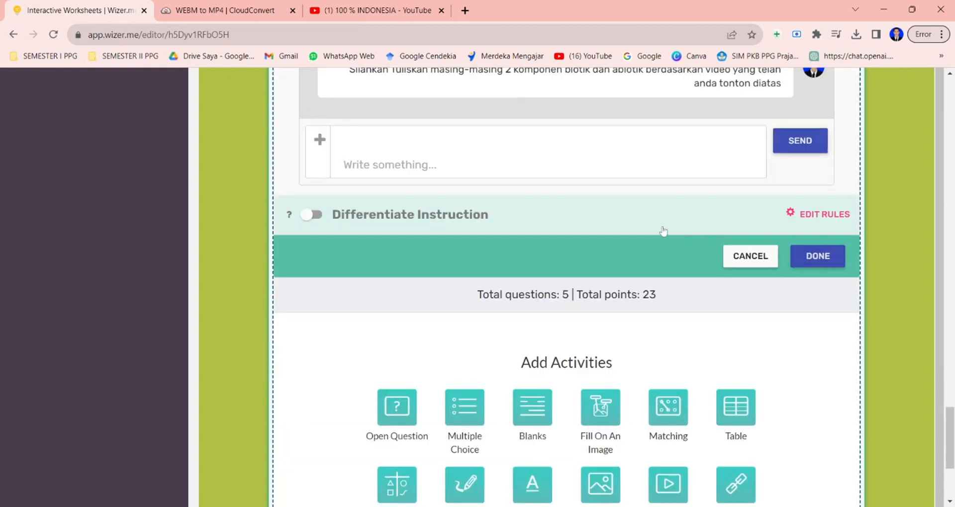
pyautogui.scroll(2, 661, 245)
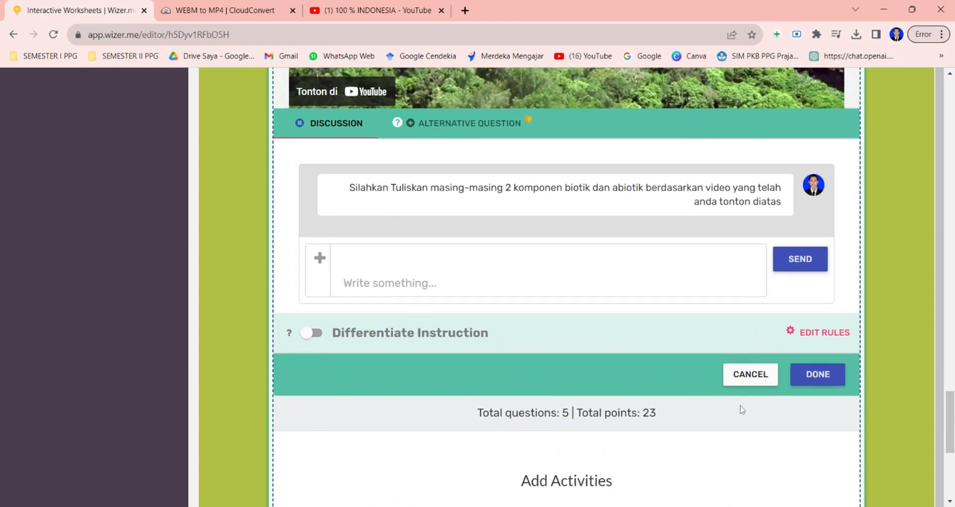
pyautogui.click(823, 379)
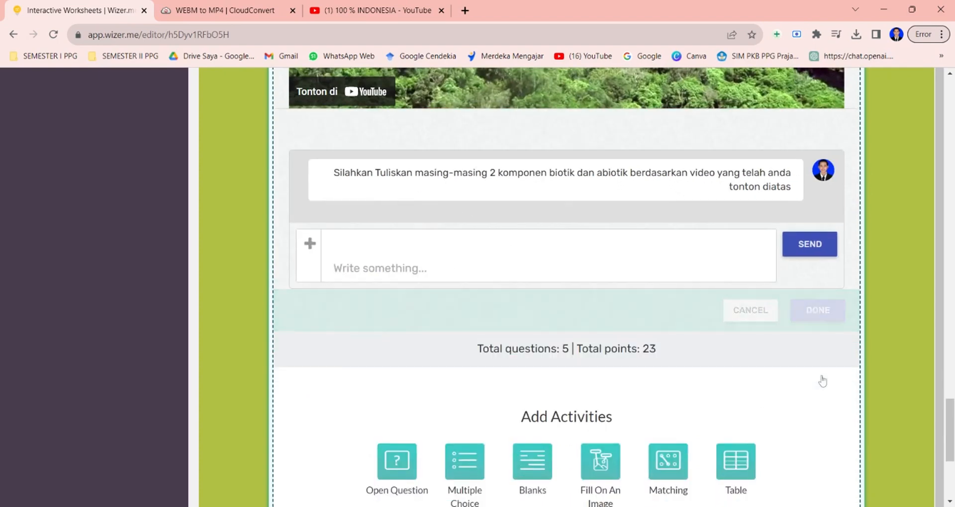
# Add a Multiple Choice activity with the question 'Suatu sistem ekologi yang terbentuk dari hubungan timbal balik antara makhluk hidup dengan lingkungannya disebut?'.
pyautogui.scroll(-1, 658, 355)
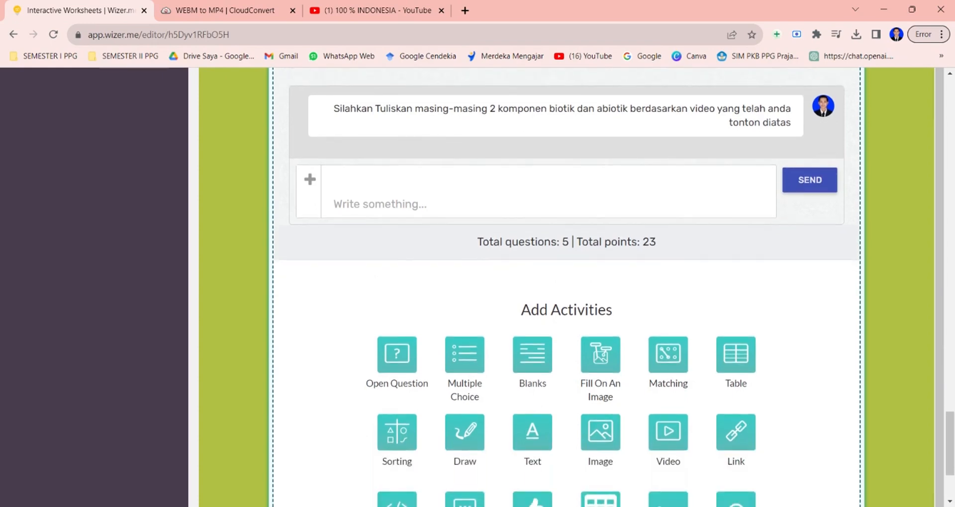
pyautogui.click(471, 368)
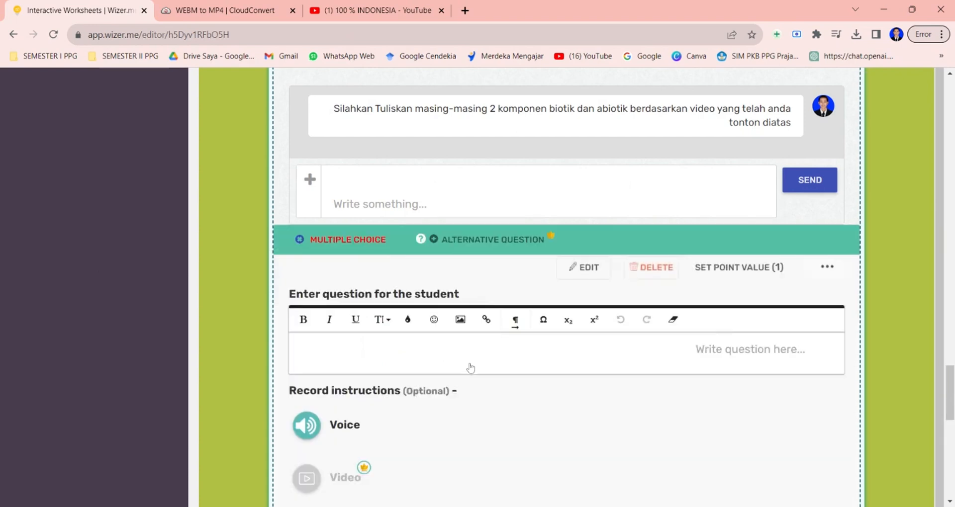
pyautogui.scroll(-1, 471, 368)
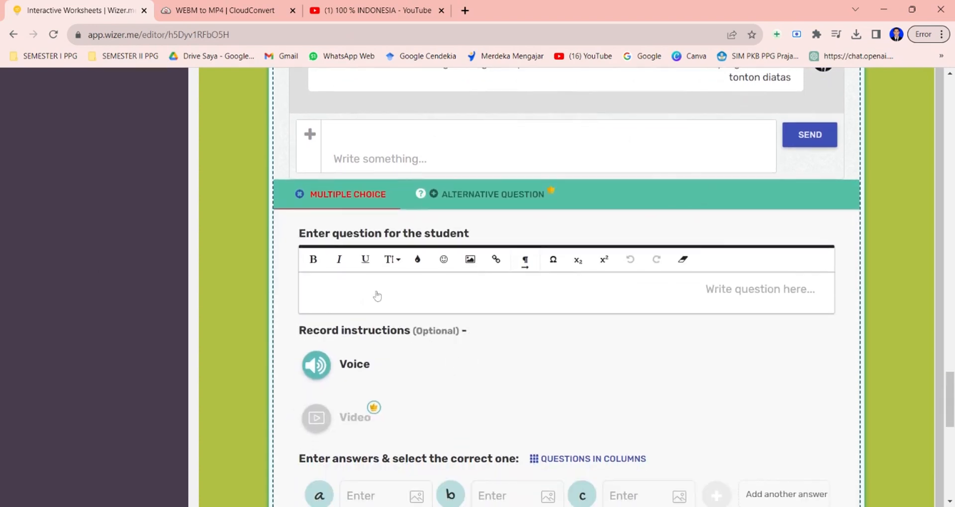
pyautogui.click(377, 297)
pyautogui.write('Suatu s')
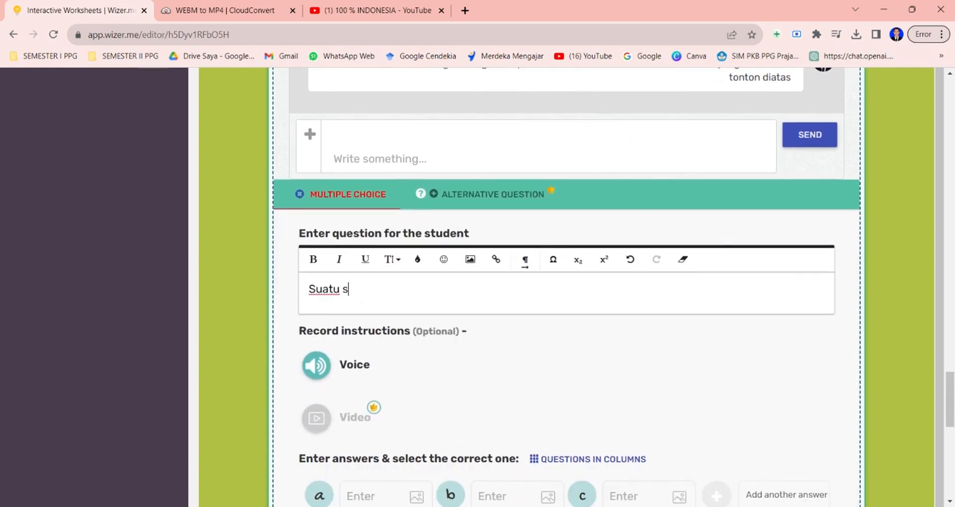
pyautogui.write('istem ekolo')
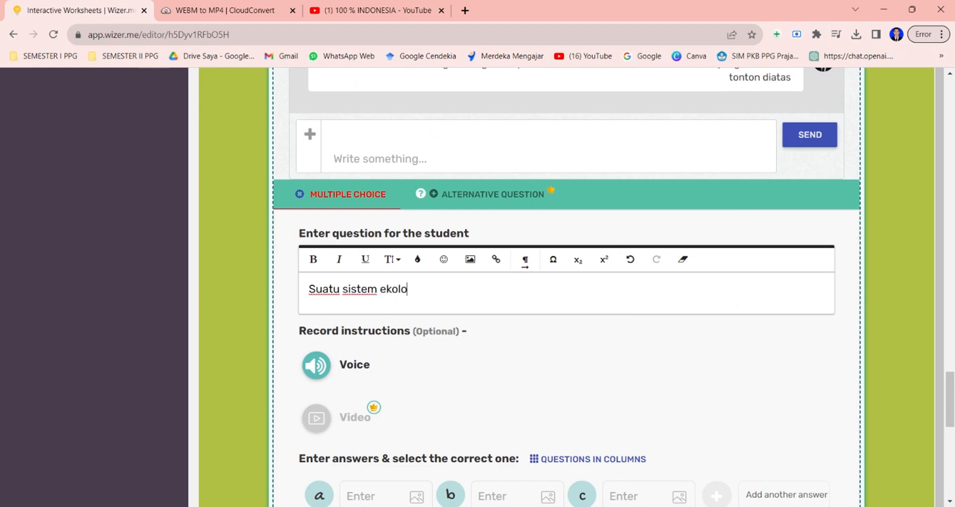
pyautogui.write('gi yang terbentuk dari hubungan ')
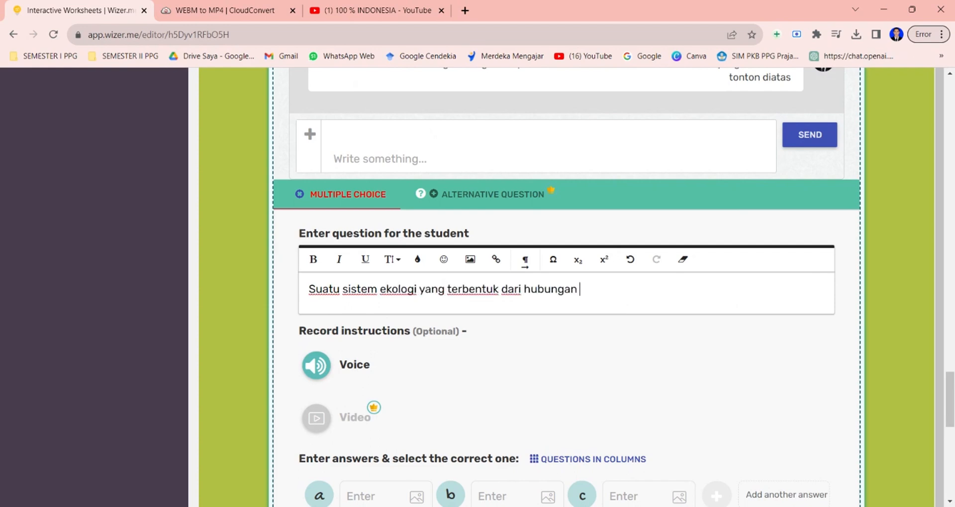
pyautogui.write('timbal balik antara ma')
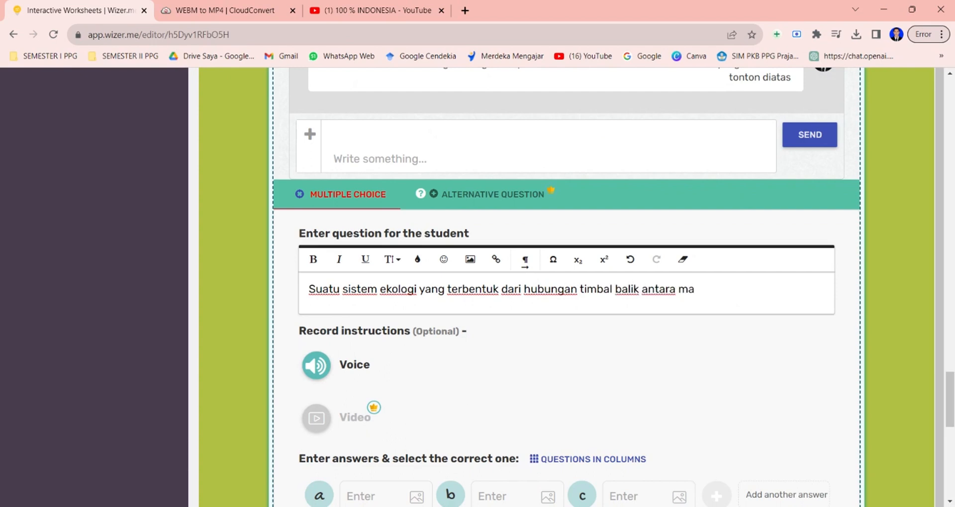
pyautogui.write('khluk hidup dengan ')
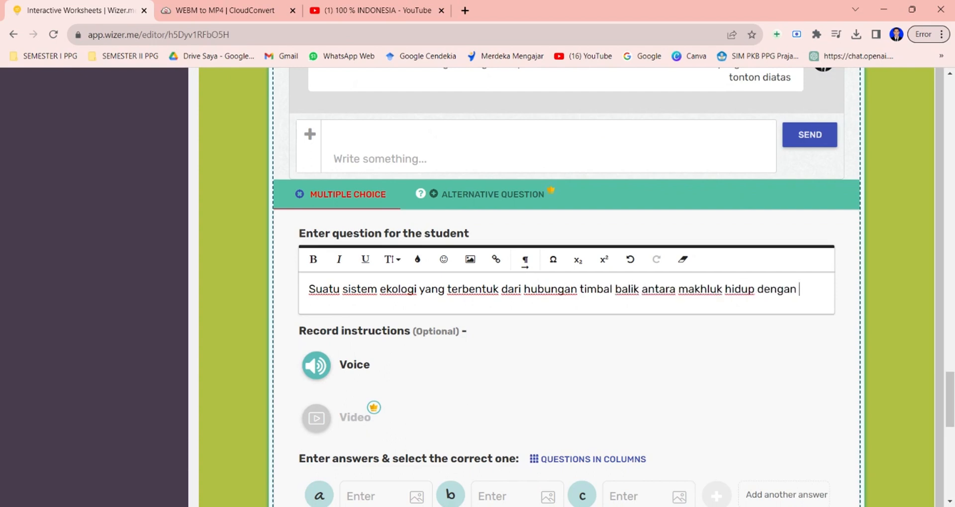
pyautogui.write('lingkungannya disebut?')
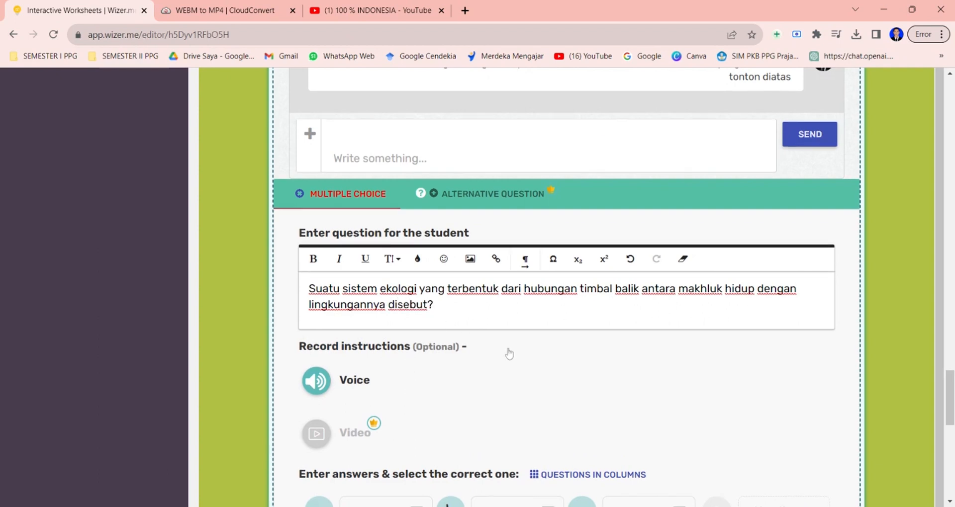
pyautogui.scroll(-3, 507, 352)
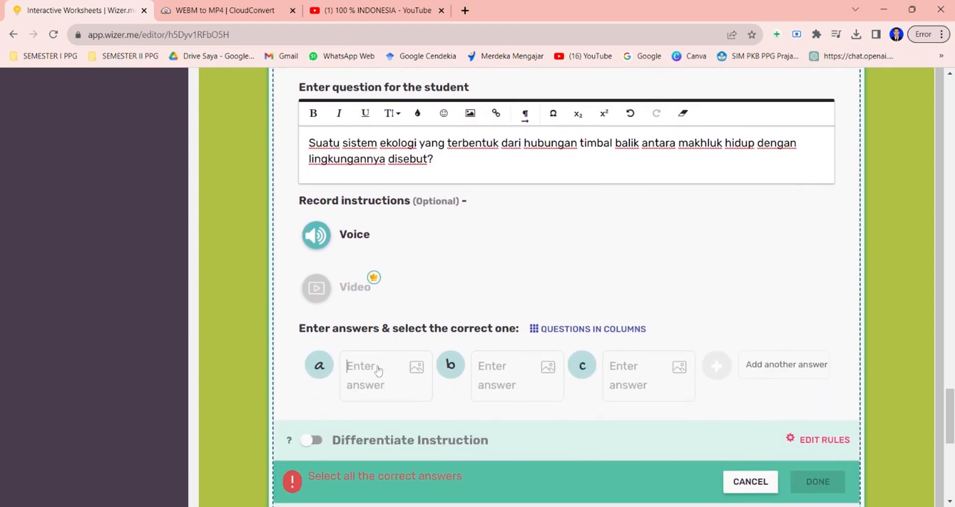
# Enter the answer options komunitas, ekosistem, populasi, biosfer and atmosfer, adding fourth and fifth answer slots.
pyautogui.write('komunitas')
pyautogui.write('ekosistem')
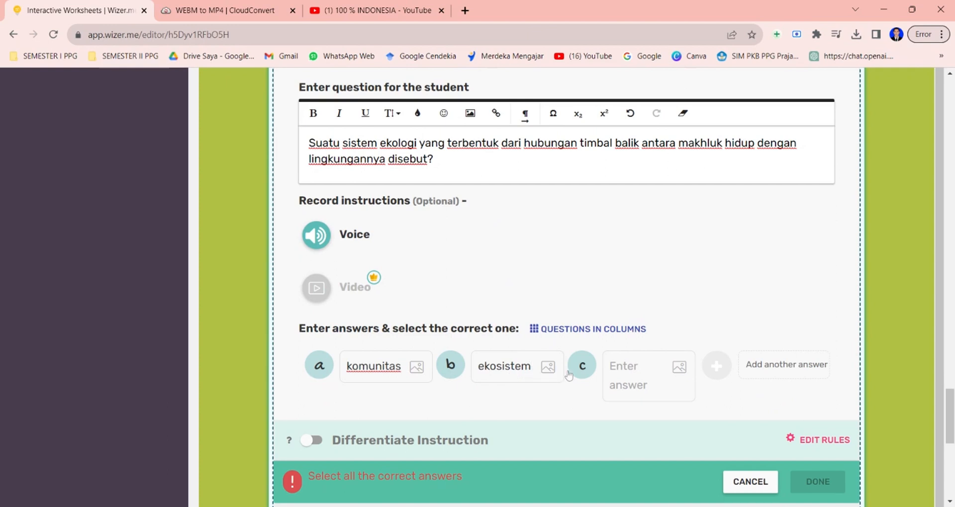
pyautogui.click(621, 376)
pyautogui.write('populasi')
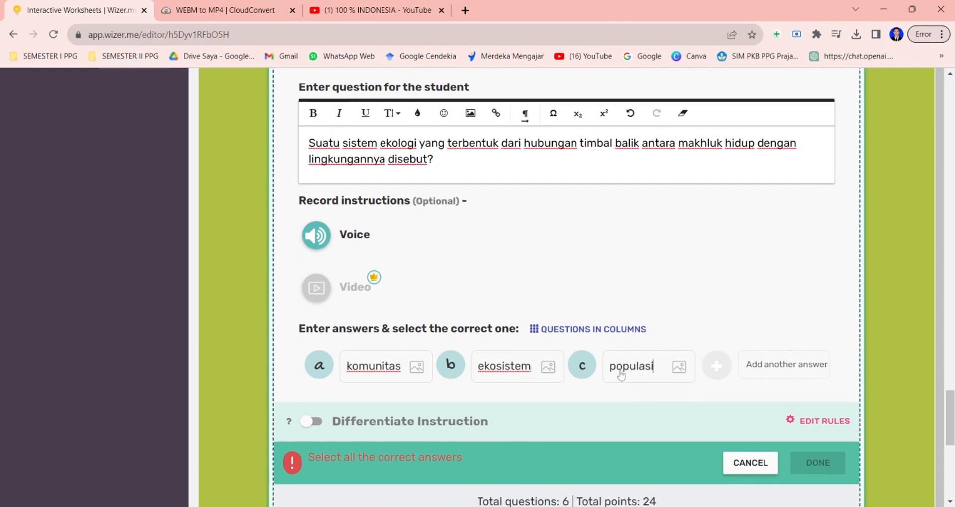
pyautogui.click(757, 369)
pyautogui.write('bios')
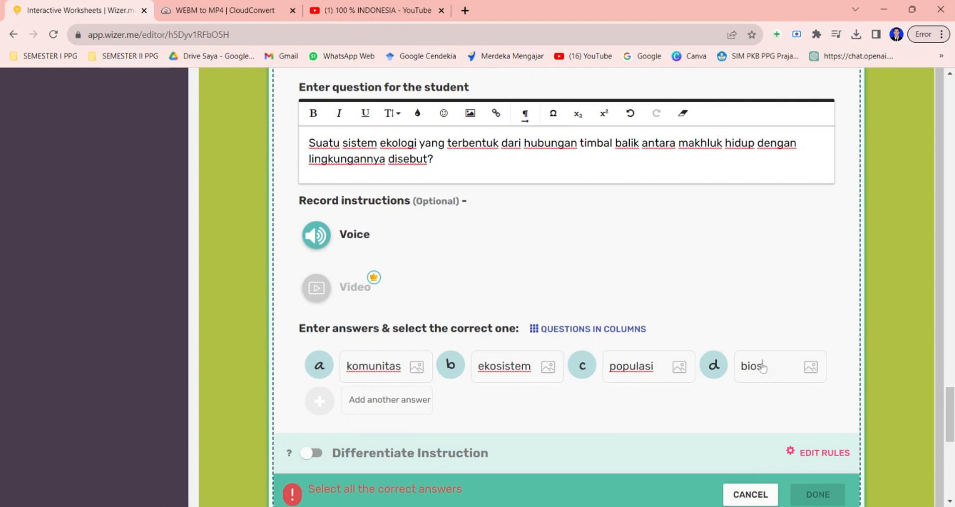
pyautogui.write('fer')
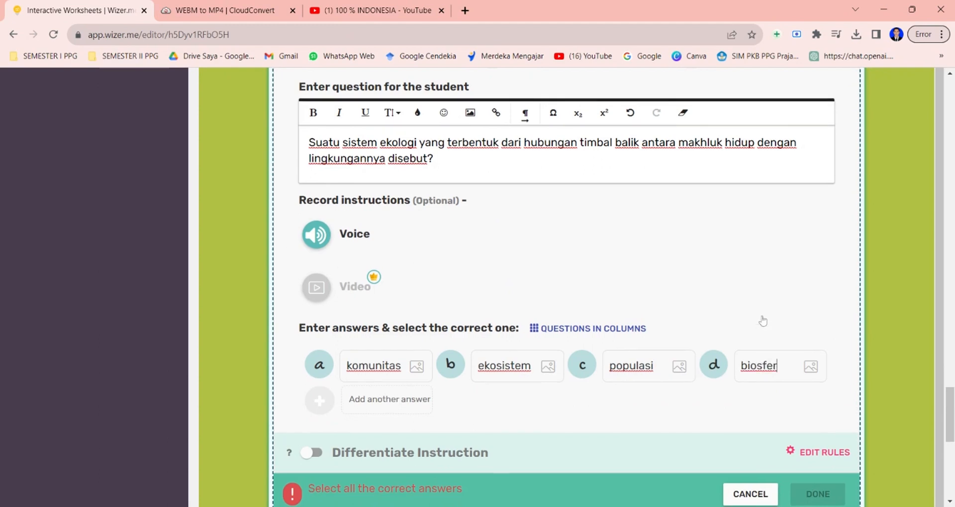
pyautogui.scroll(-1, 761, 321)
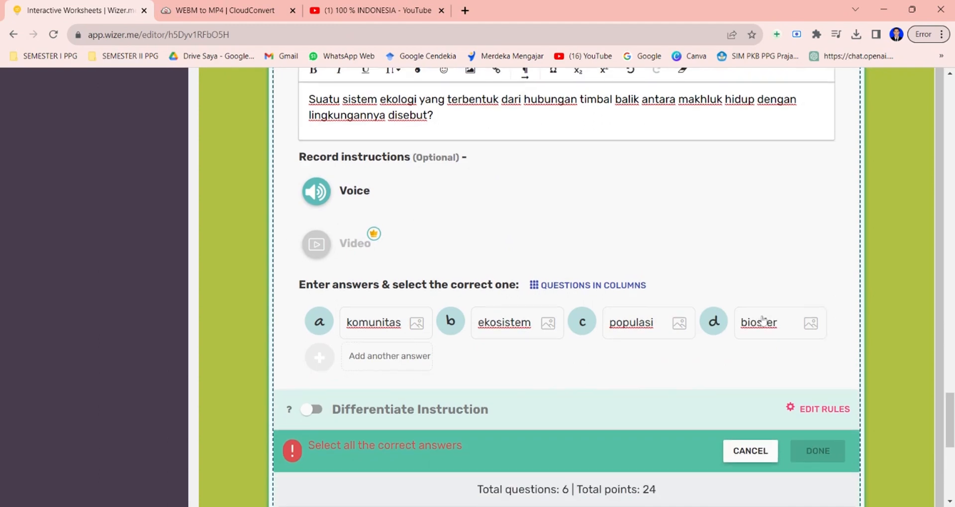
pyautogui.click(321, 359)
pyautogui.write('a')
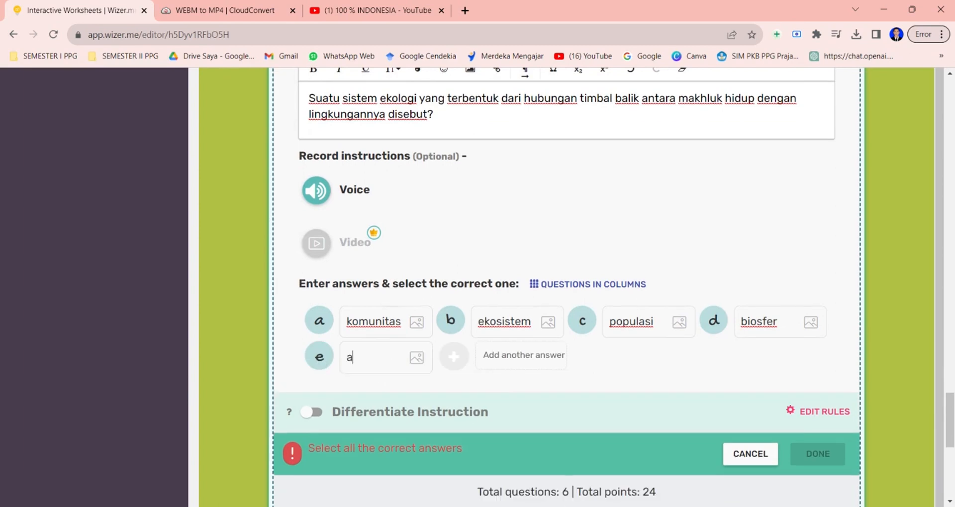
pyautogui.write('osfer')
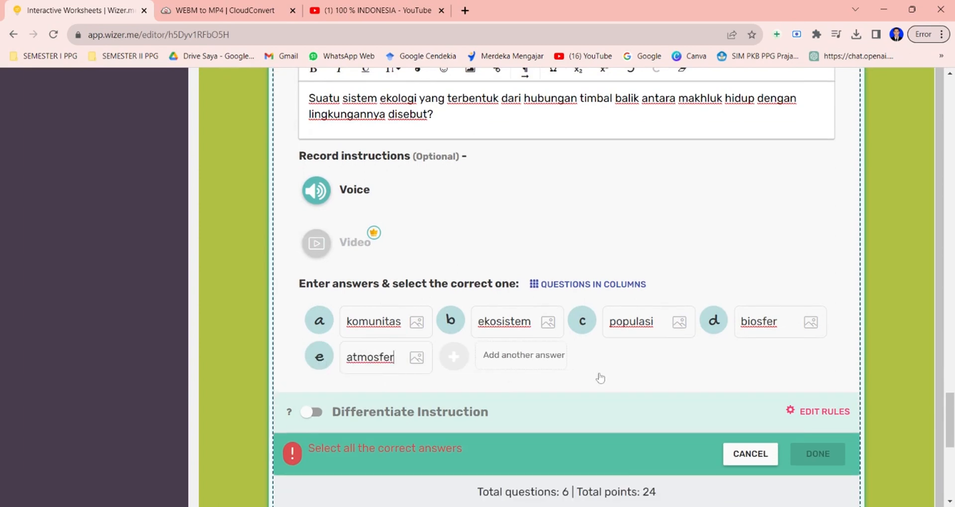
# Mark 'populasi' as the correct answer and finish the Multiple Choice activity.
pyautogui.scroll(-1, 597, 377)
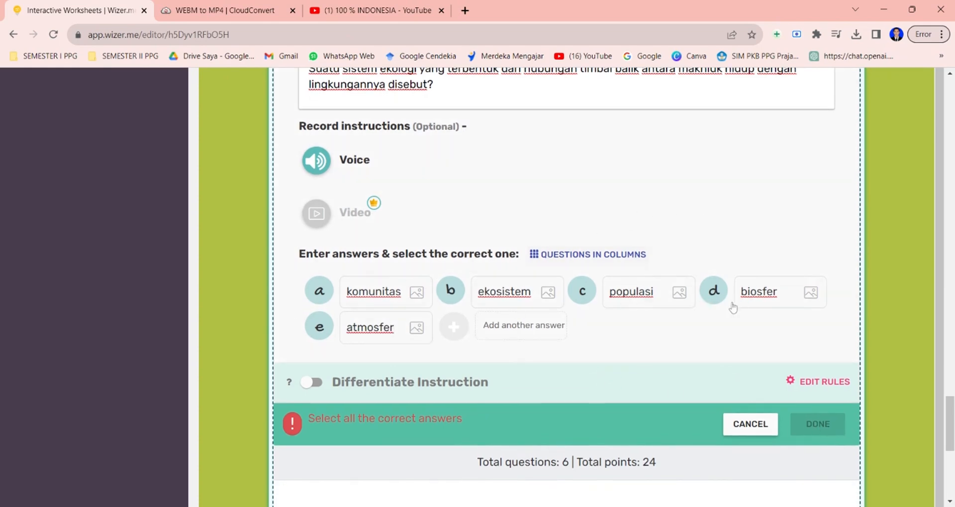
pyautogui.click(575, 294)
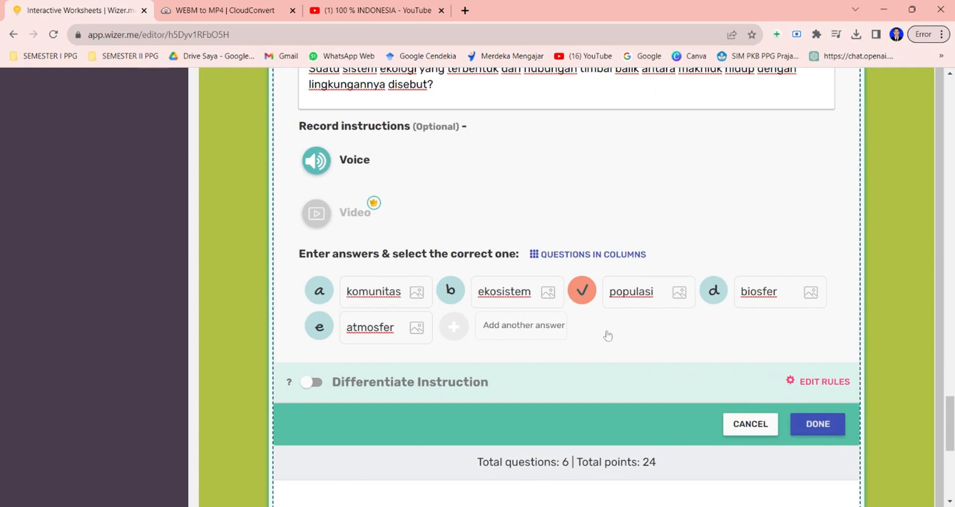
pyautogui.click(818, 433)
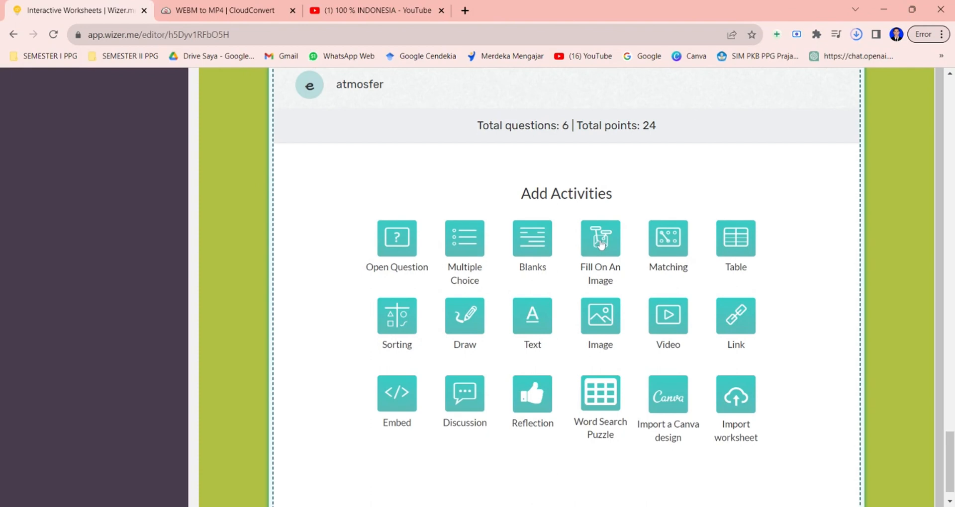
# Add a Fill On An Image activity and upload the rantai-makanan2 image from Downloads.
pyautogui.click(601, 244)
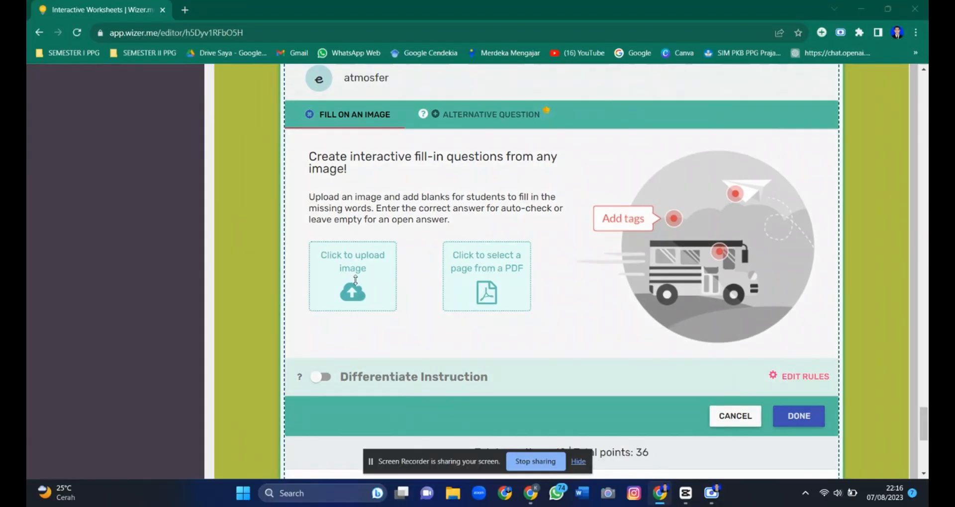
pyautogui.click(355, 280)
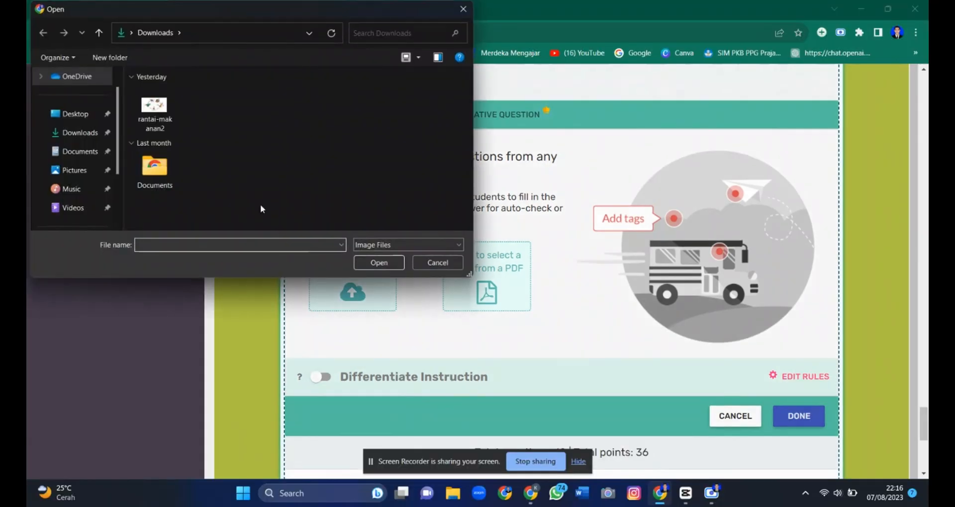
pyautogui.click(155, 111)
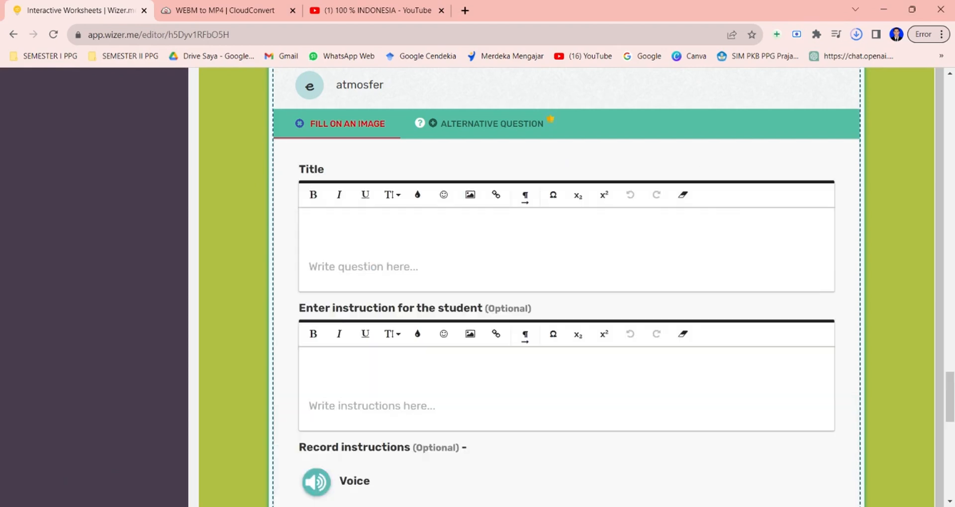
# Title the activity 'Tuliskan peran masing-masing komponen ekosistem dibawah ini'.
pyautogui.scroll(-1, 369, 186)
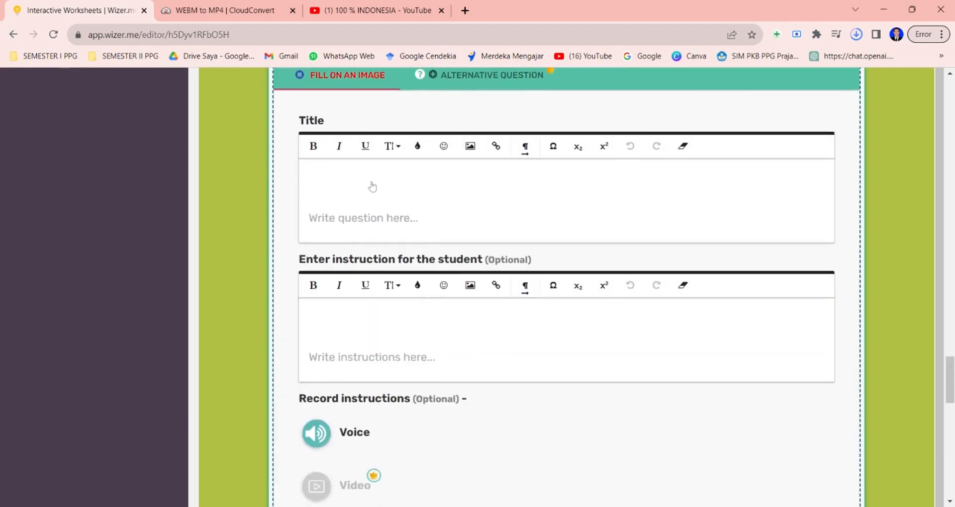
pyautogui.click(368, 183)
pyautogui.write('T')
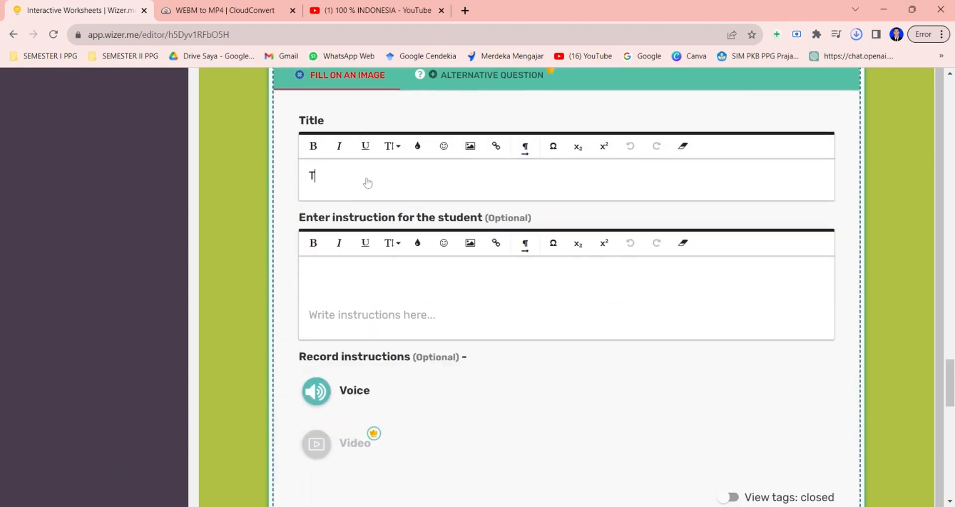
pyautogui.write('uliskan peran masing-ma')
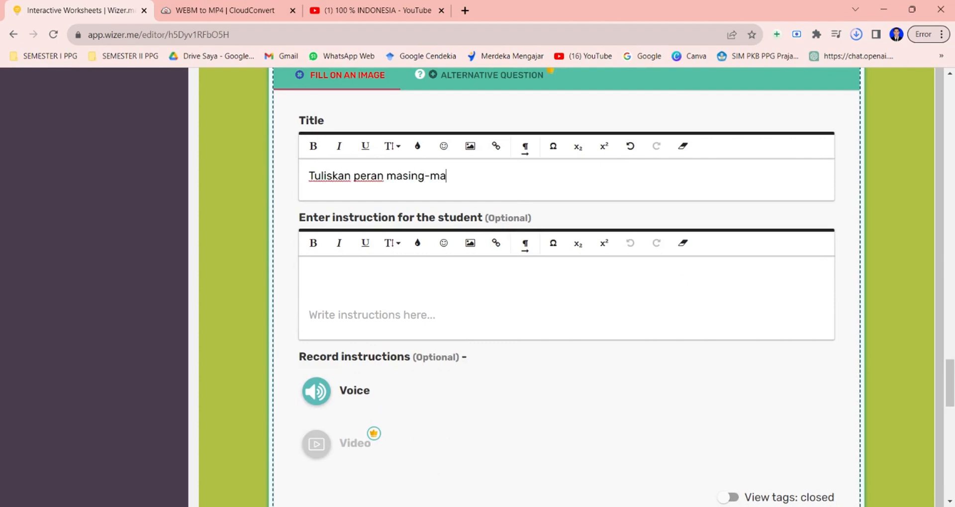
pyautogui.write('sing komponen e')
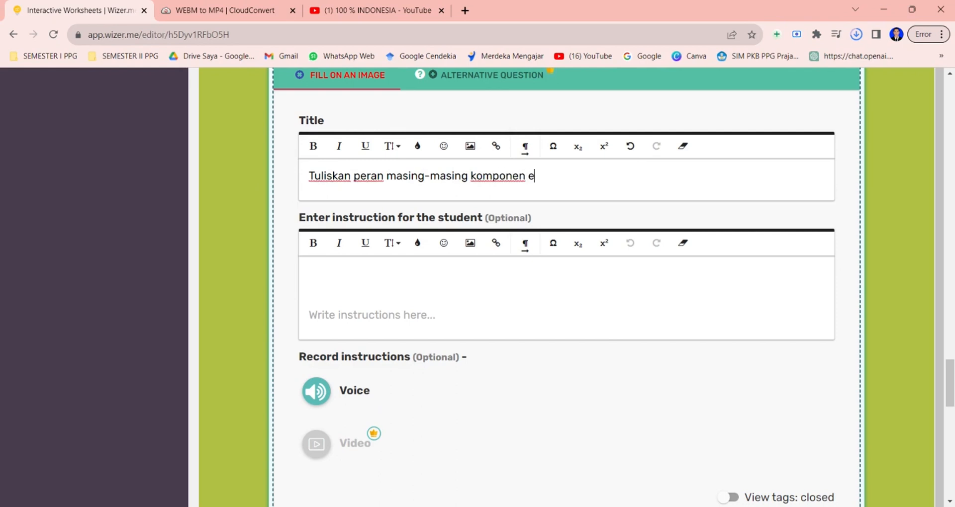
pyautogui.write('kosistem berikut')
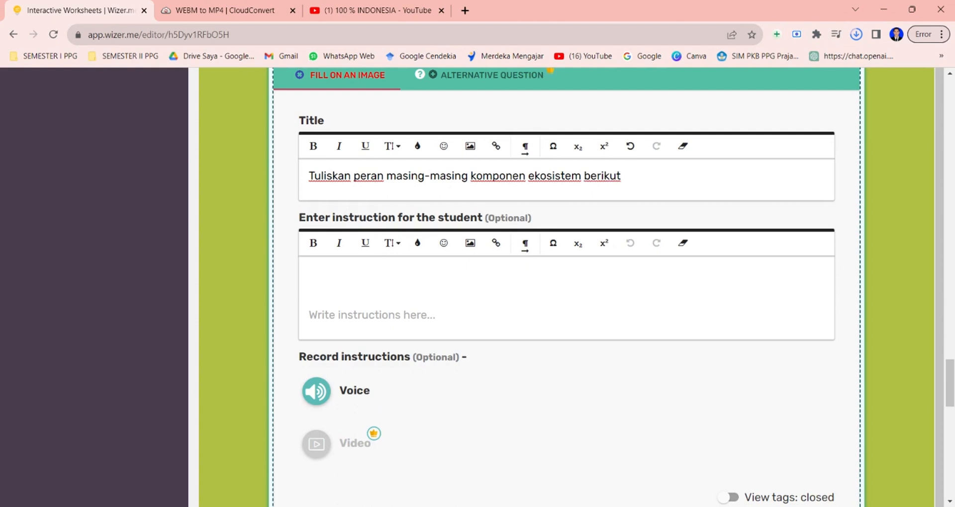
pyautogui.press('BackSpace')
pyautogui.press('BackSpace')
pyautogui.press('BackSpace')
pyautogui.press('BackSpace')
pyautogui.press('BackSpace')
pyautogui.press('BackSpace')
pyautogui.press('BackSpace')
pyautogui.write('dibawah')
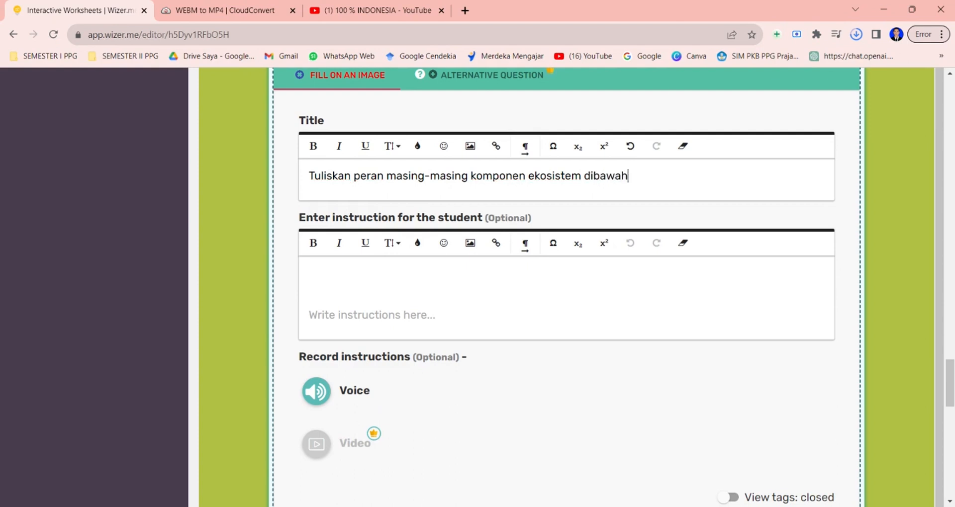
pyautogui.write(' ini')
# Tag the grass at number 1 as 'produsen' and the mouse at number 2 as 'konsumen primer' on the food-chain image.
pyautogui.scroll(-1, 443, 291)
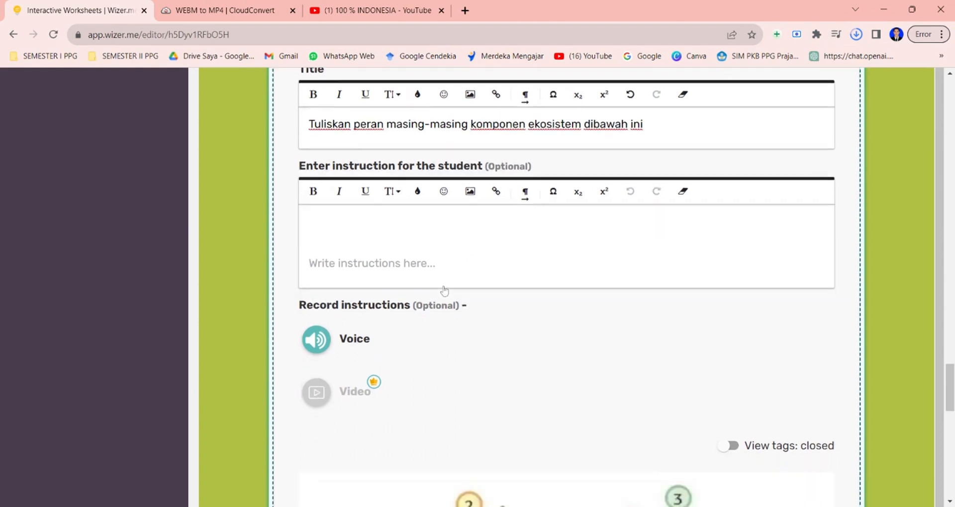
pyautogui.scroll(-6, 444, 291)
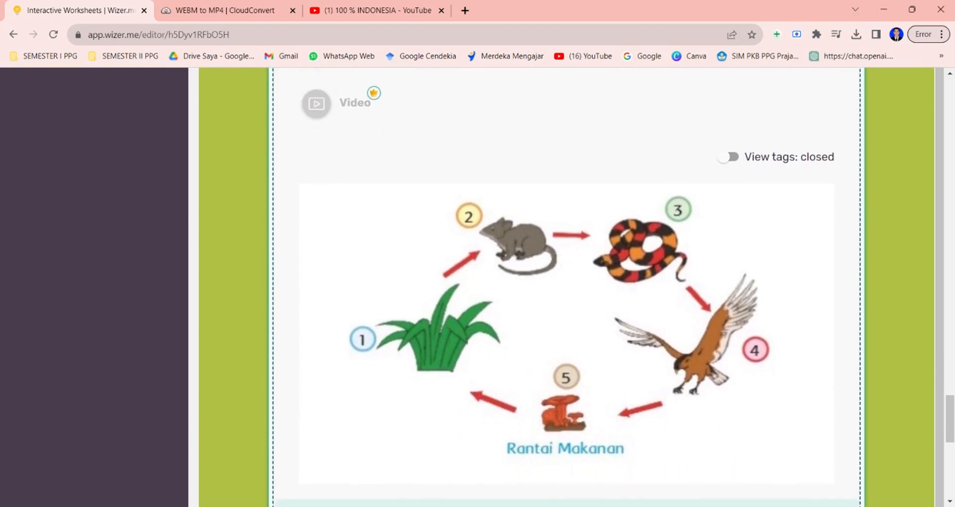
pyautogui.click(362, 341)
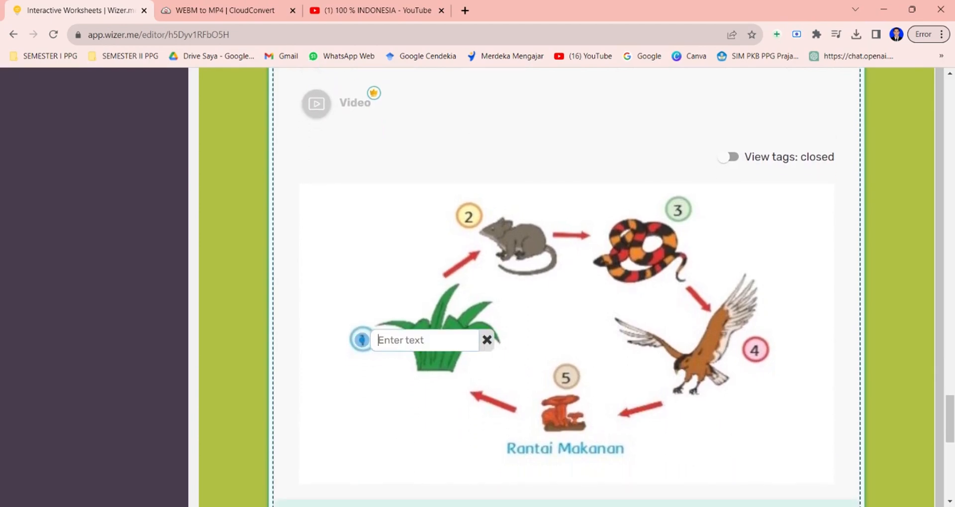
pyautogui.write('produsen')
pyautogui.click(471, 216)
pyautogui.write('konsu')
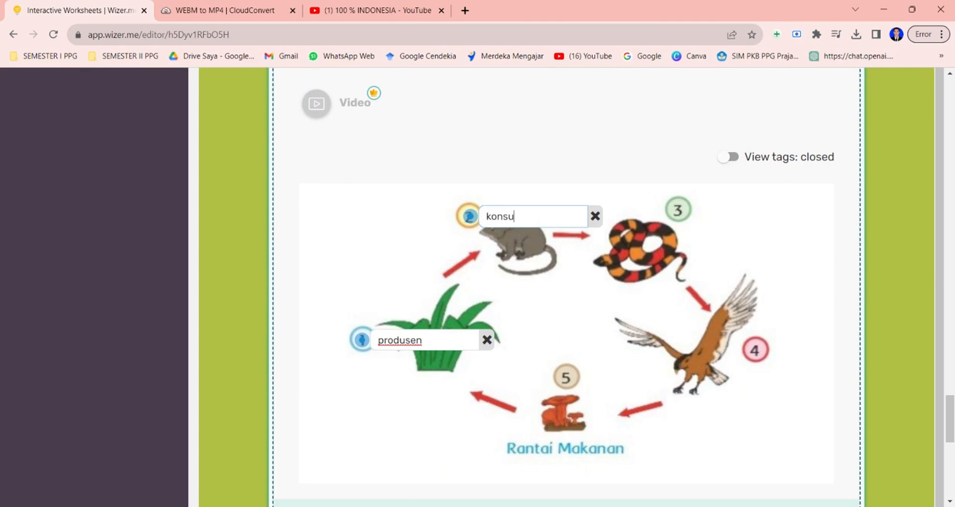
pyautogui.write('men primer')
# Tag the snake at number 3 as 'konsumen sekunder' and the eagle at number 4 as 'konsumen tersier' on the food-chain image.
pyautogui.click(678, 209)
pyautogui.write('kon')
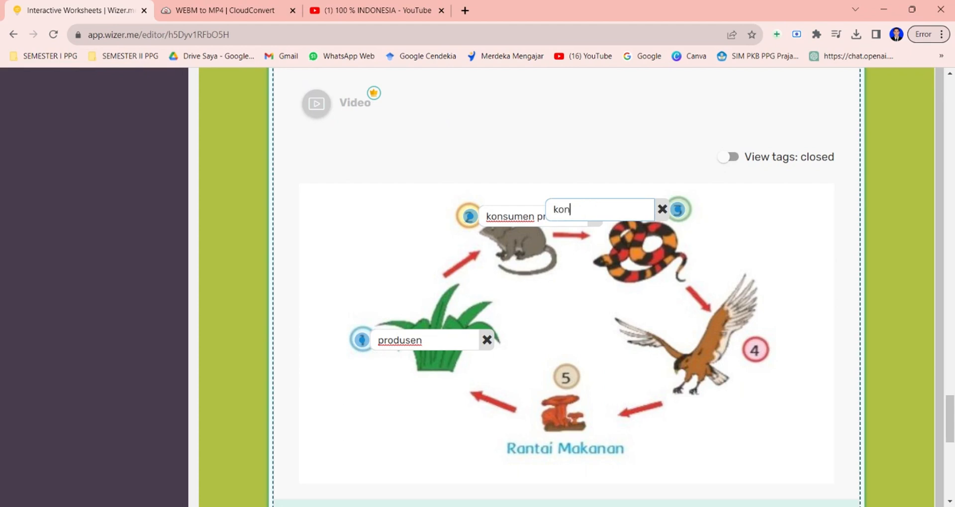
pyautogui.write('sumen sekund')
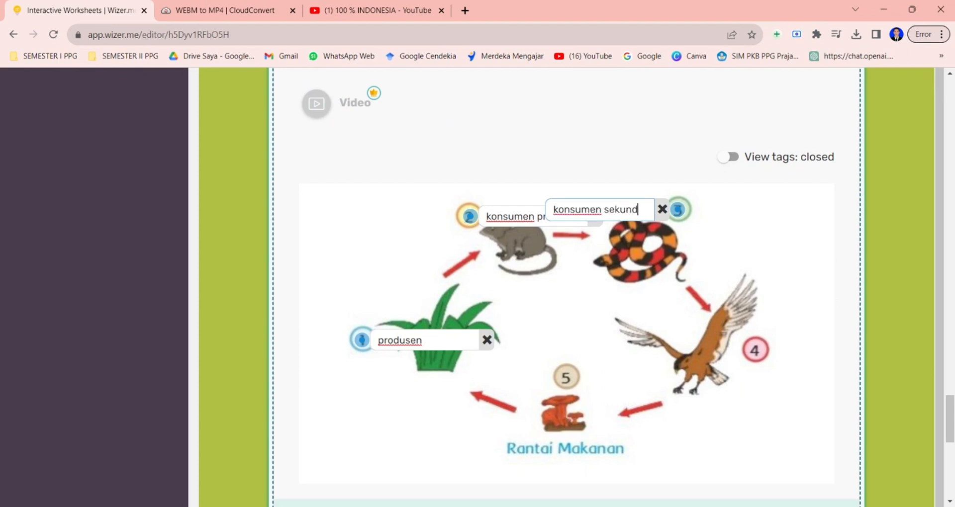
pyautogui.write('er')
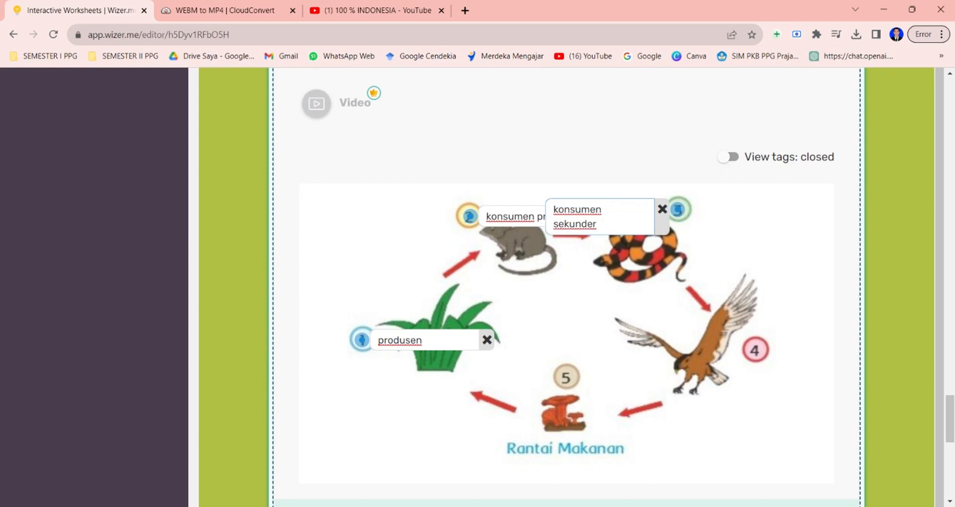
pyautogui.click(755, 349)
pyautogui.write('ko')
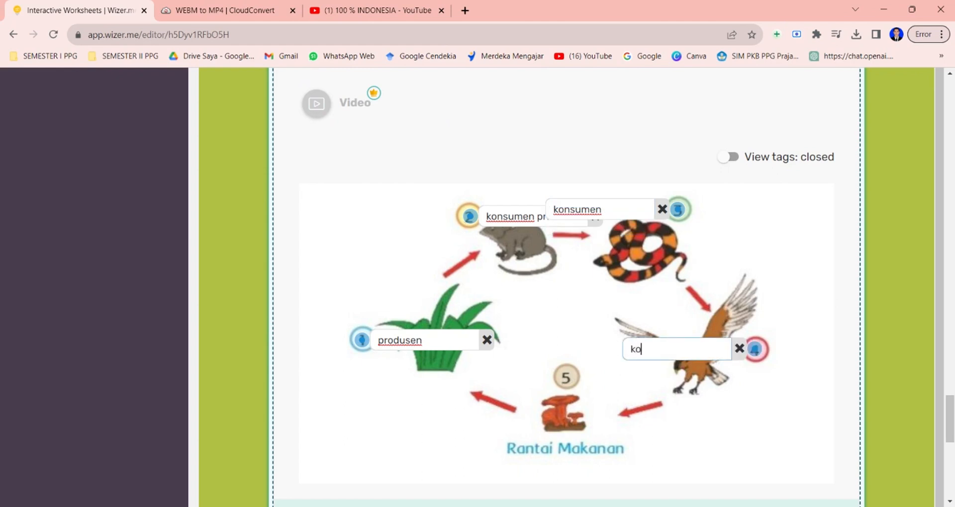
pyautogui.write('nsumen tersier')
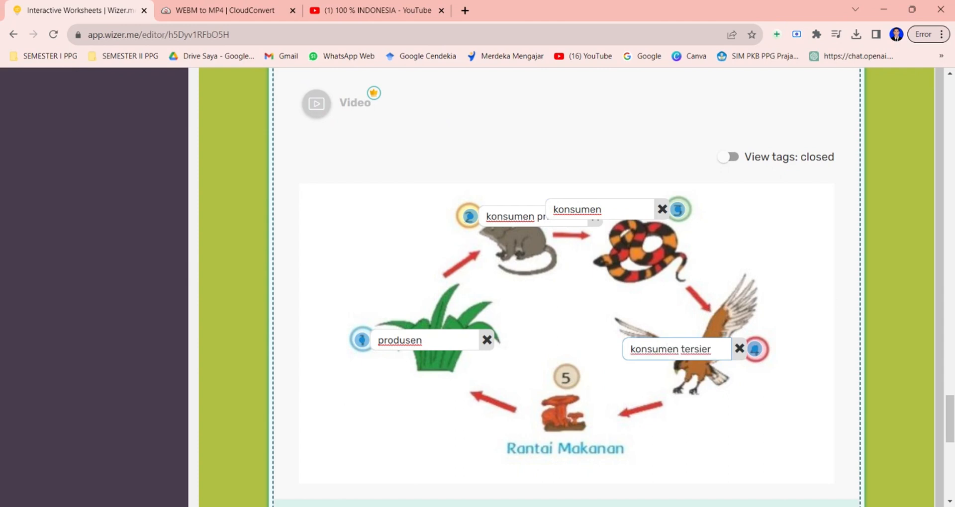
# Tag the mushroom at number 5 as 'pengurai' and finish the Fill On An Image activity.
pyautogui.click(568, 377)
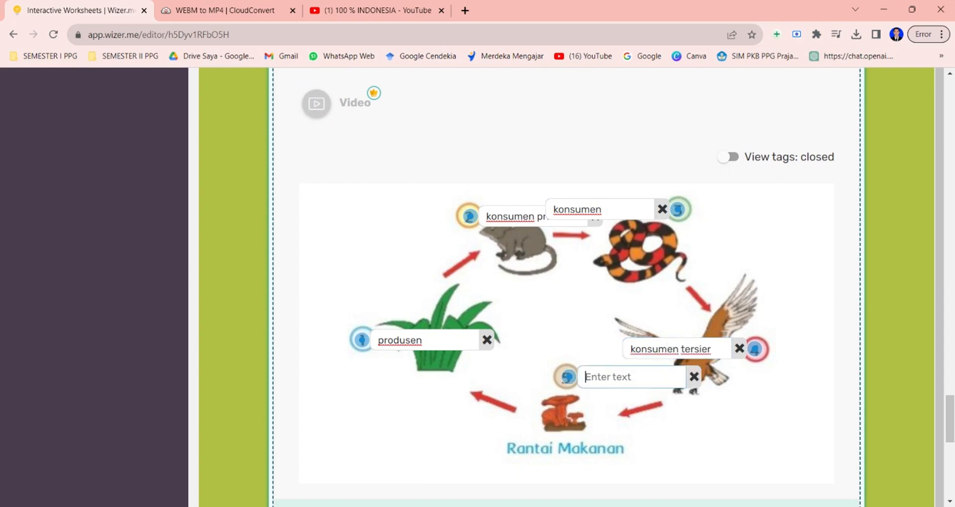
pyautogui.write('pengurai')
pyautogui.scroll(-2, 566, 289)
pyautogui.scroll(-1, 566, 289)
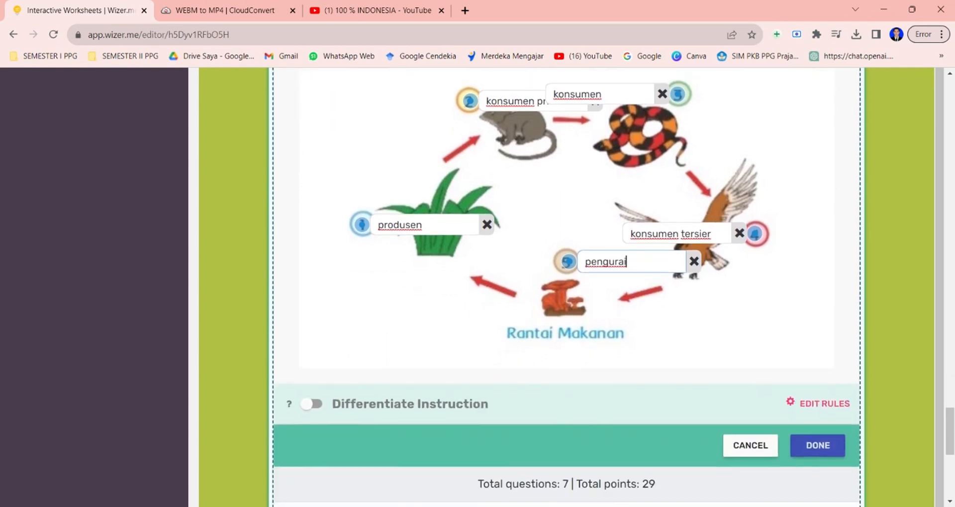
pyautogui.click(834, 447)
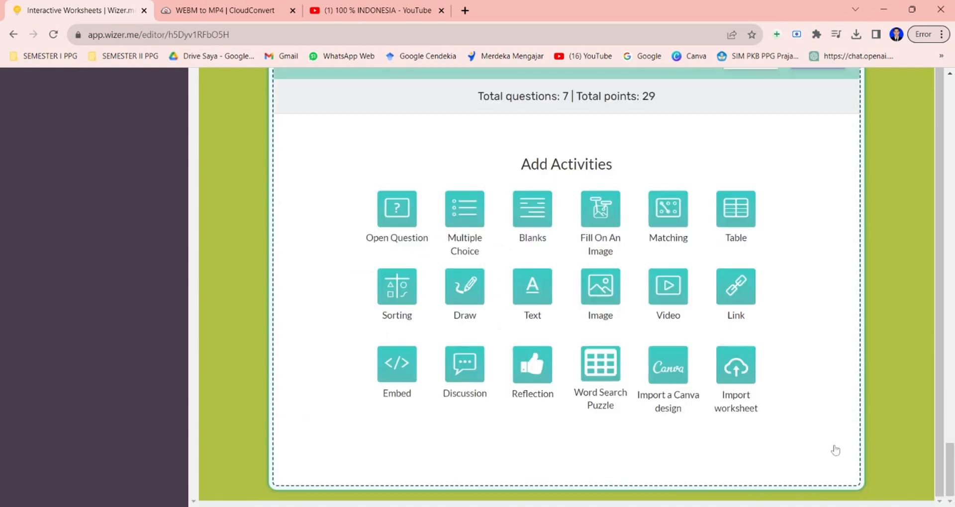
# Add a Word Search Puzzle activity titled 'Carilah komponen abiotik dibawah ini'.
pyautogui.scroll(4, 782, 195)
pyautogui.scroll(5, 782, 195)
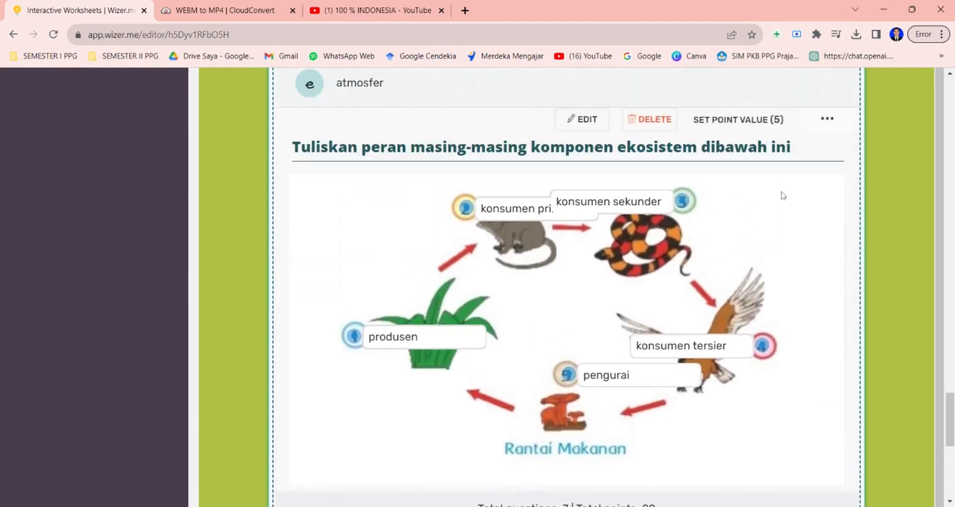
pyautogui.scroll(-6, 709, 341)
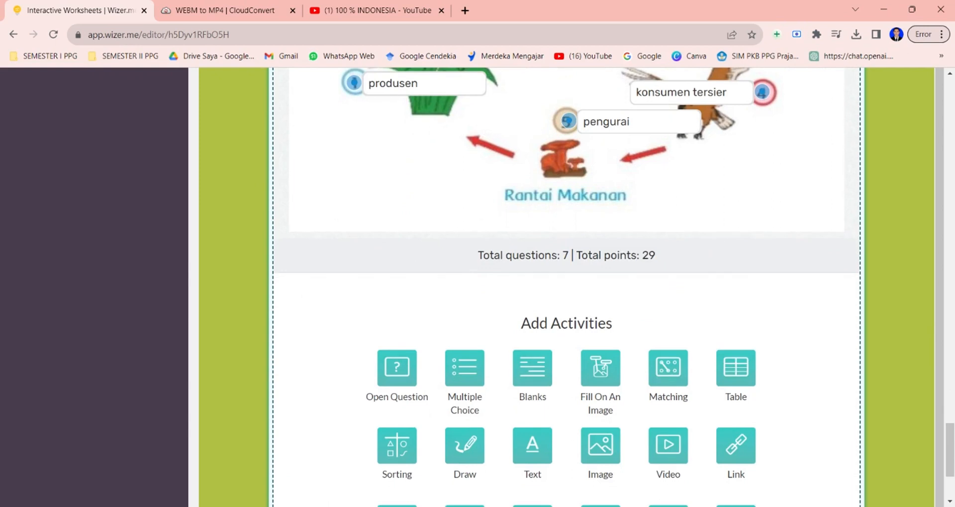
pyautogui.scroll(-3, 766, 412)
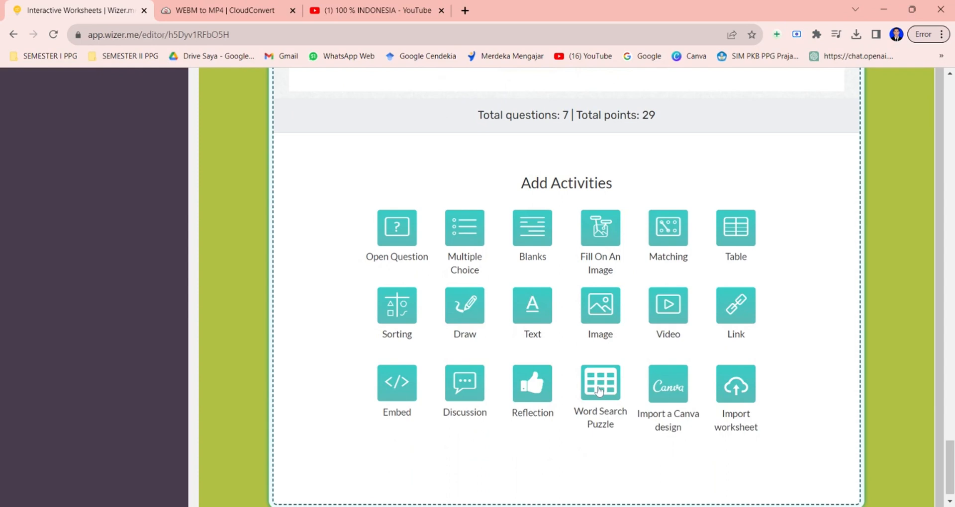
pyautogui.click(599, 392)
pyautogui.click(379, 217)
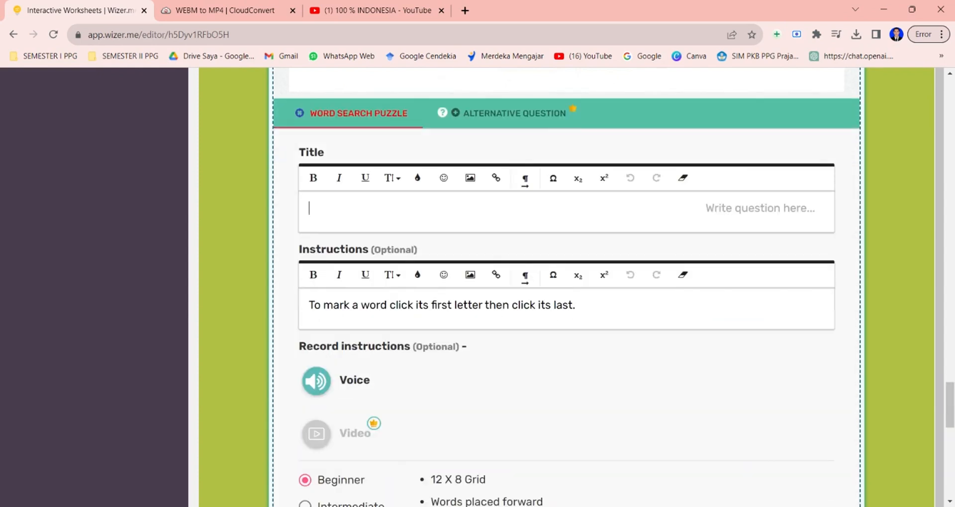
pyautogui.write('Carila')
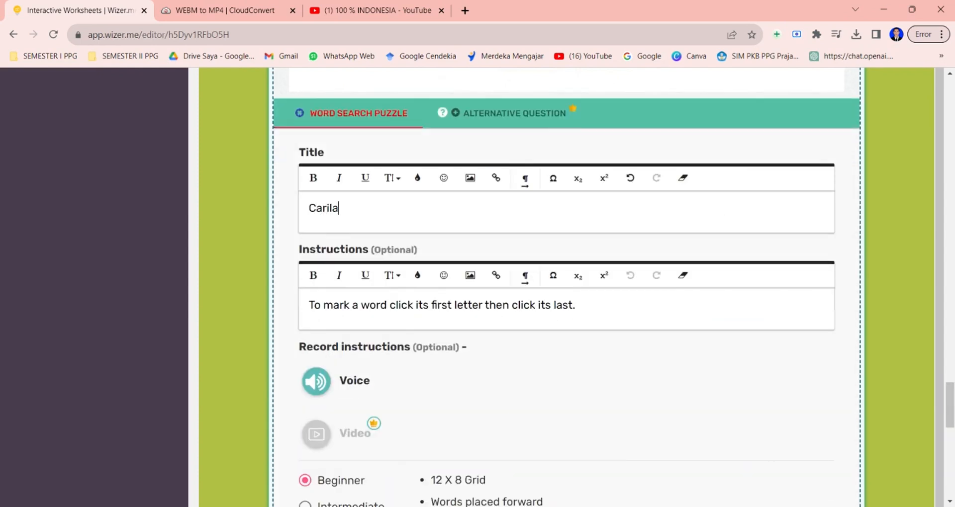
pyautogui.write('h komponen')
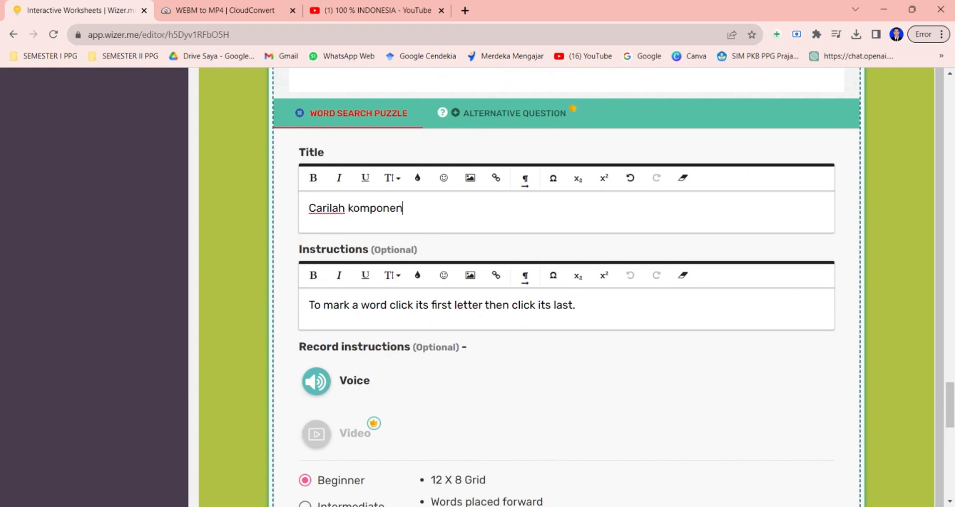
pyautogui.write(' abiotik ')
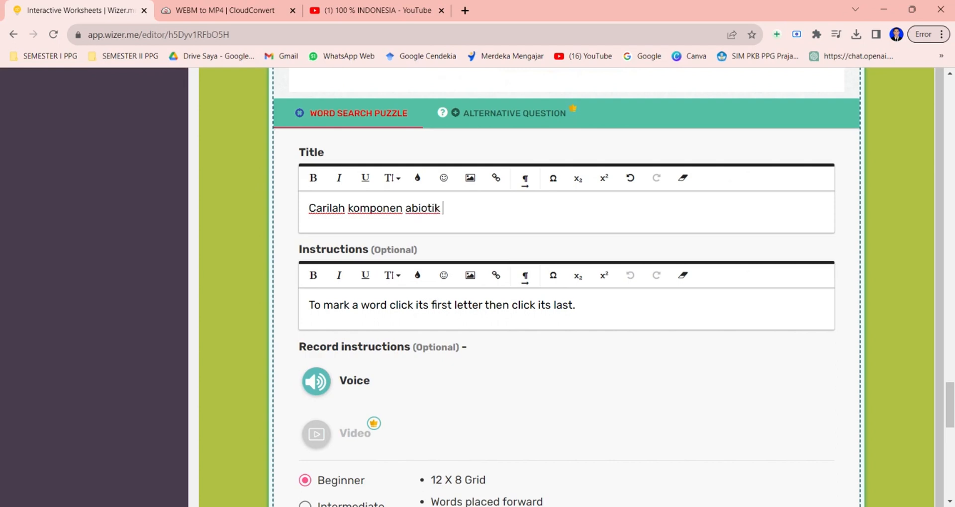
pyautogui.write('dibawah ini')
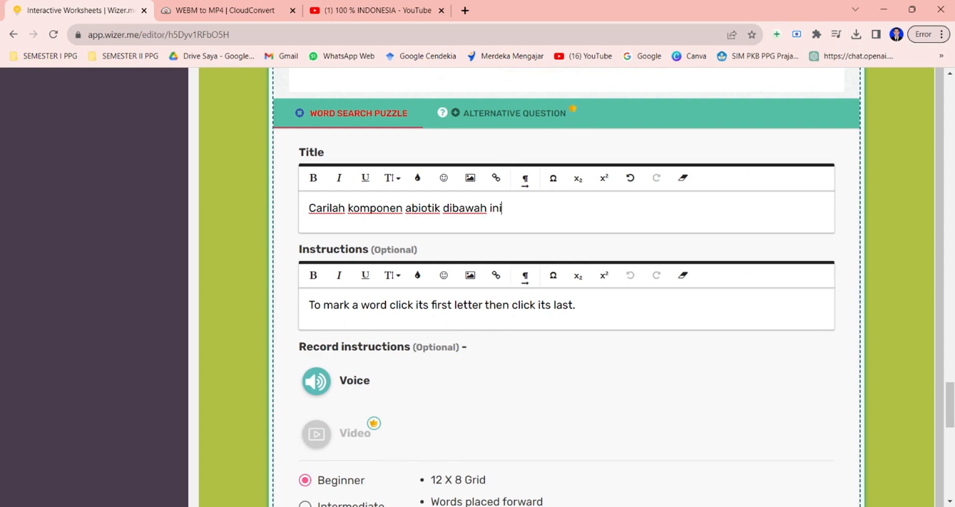
# Set the word search difficulty to Intermediate.
pyautogui.scroll(-3, 549, 337)
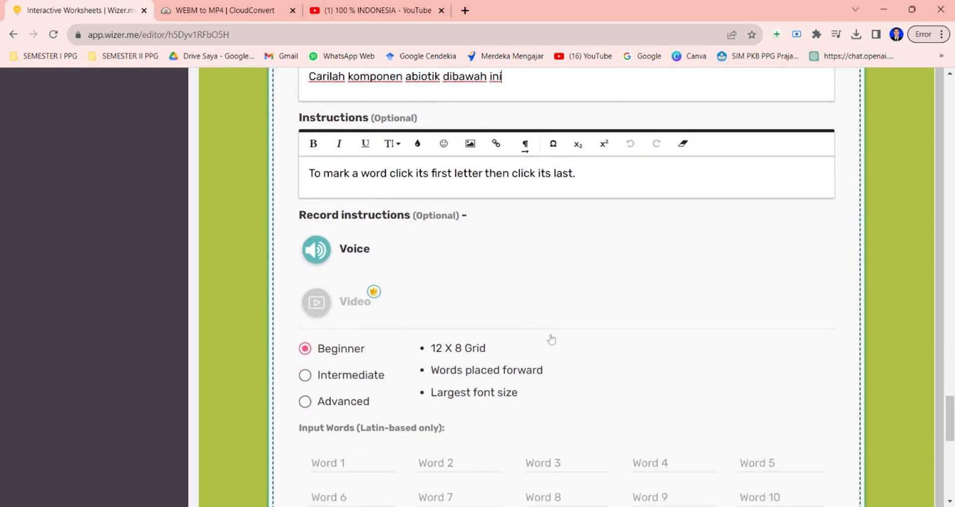
pyautogui.scroll(-2, 551, 339)
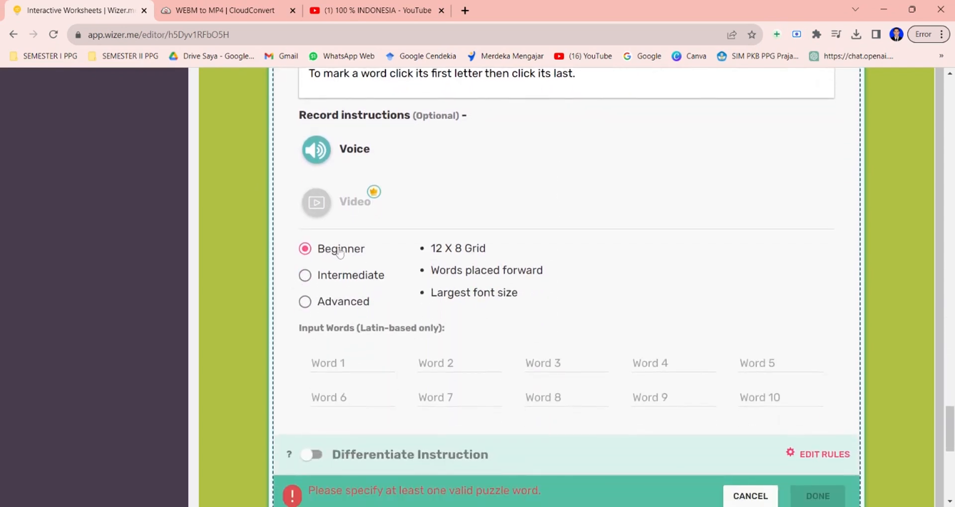
pyautogui.click(313, 274)
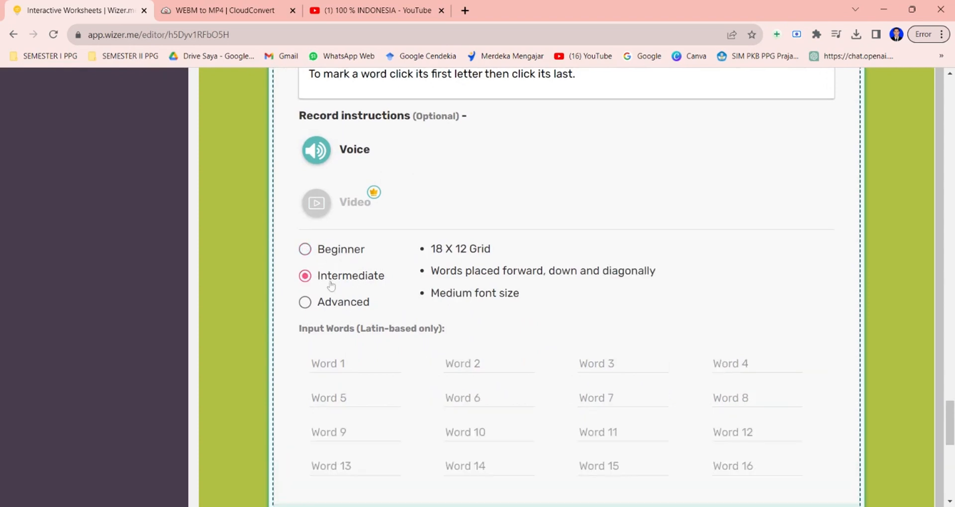
# Enter the puzzle words Cahaya, tanah, batu, air and udara and finish the Word Search Puzzle.
pyautogui.scroll(-1, 533, 344)
pyautogui.click(348, 312)
pyautogui.write('C')
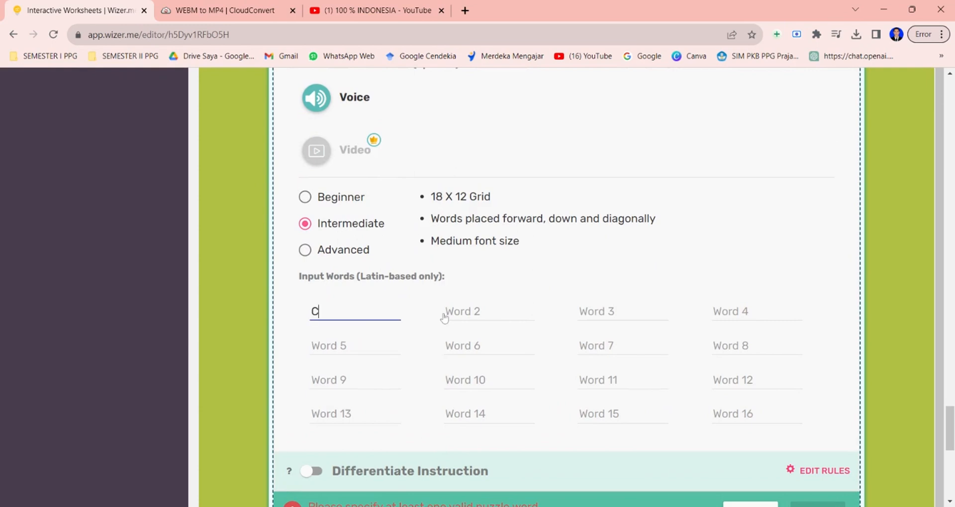
pyautogui.write('ahaya')
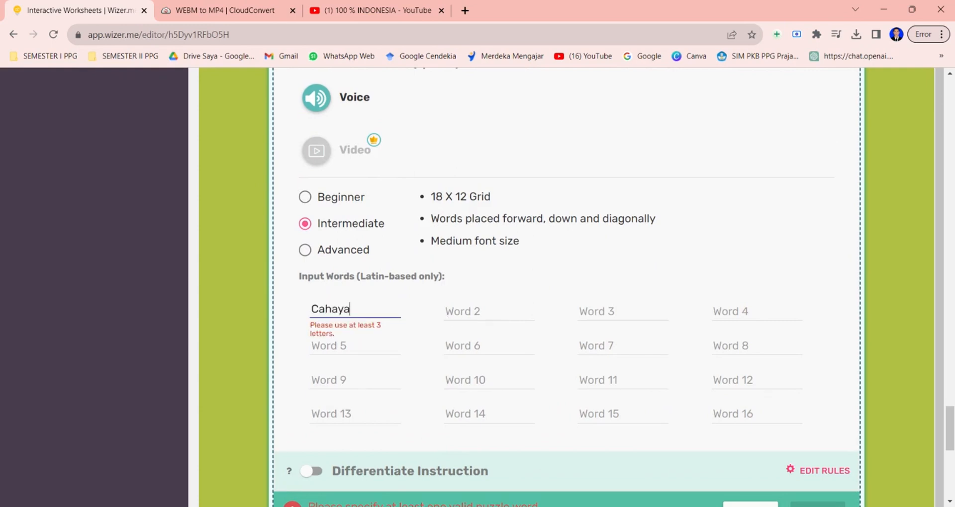
pyautogui.click(463, 319)
pyautogui.write('tanah')
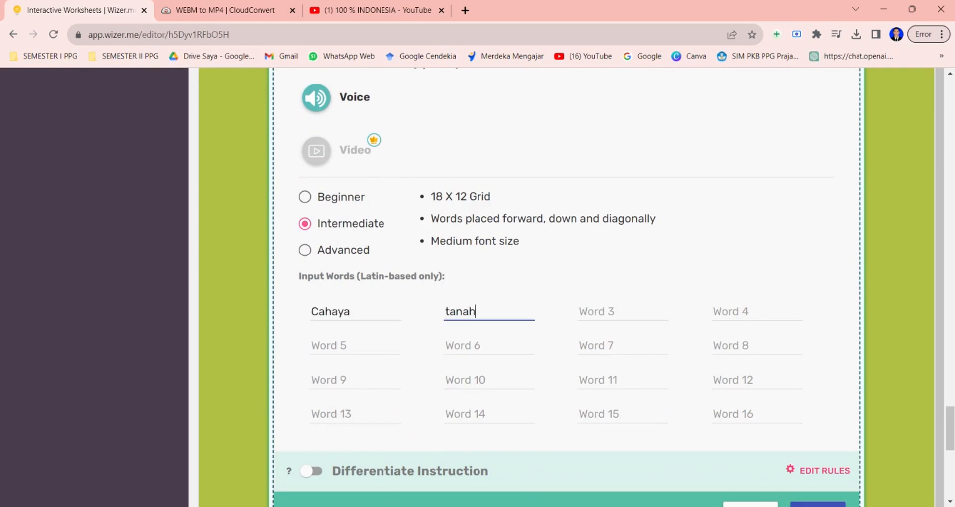
pyautogui.press('Tab')
pyautogui.write('batu')
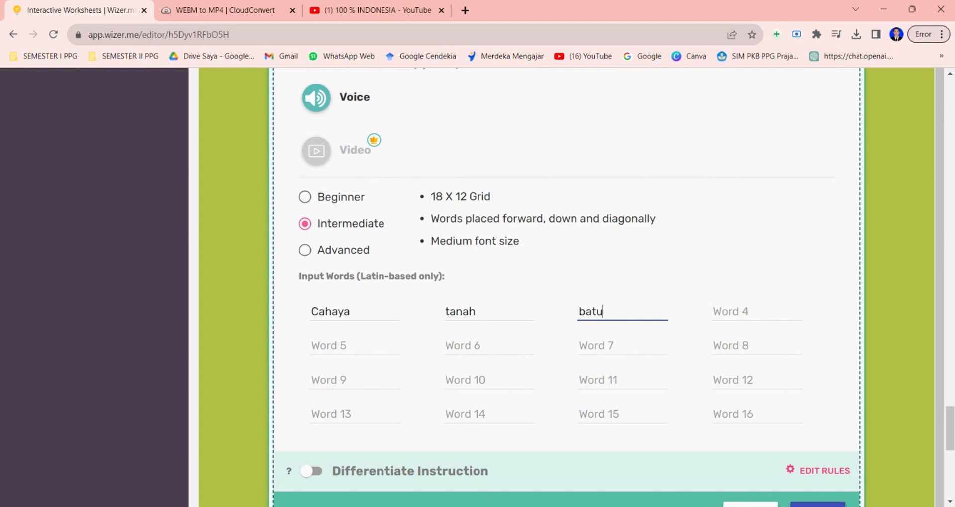
pyautogui.press('Tab')
pyautogui.write('air')
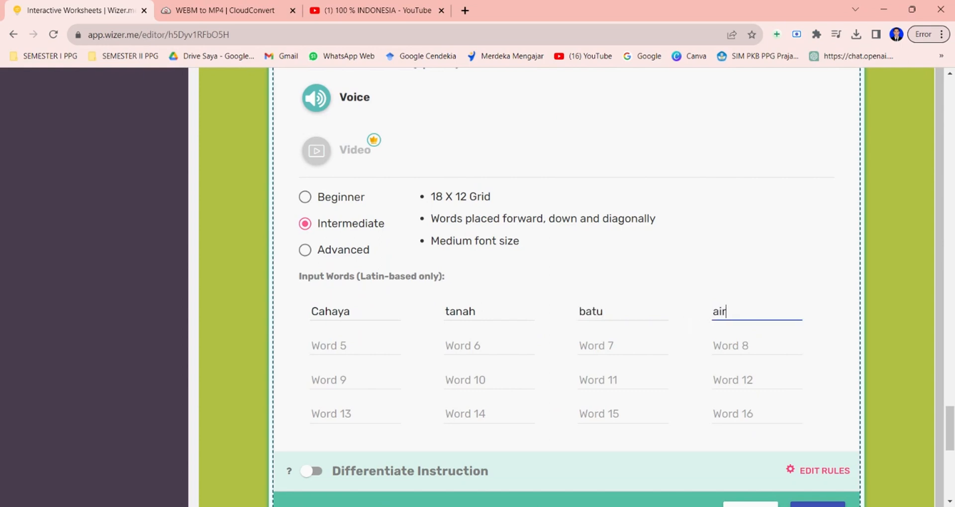
pyautogui.press('Tab')
pyautogui.write('udara')
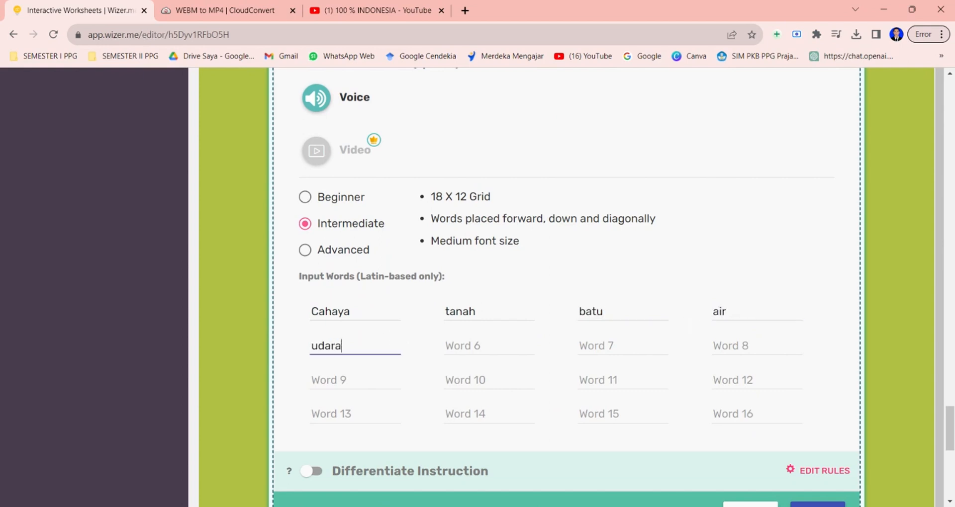
pyautogui.scroll(-3, 567, 287)
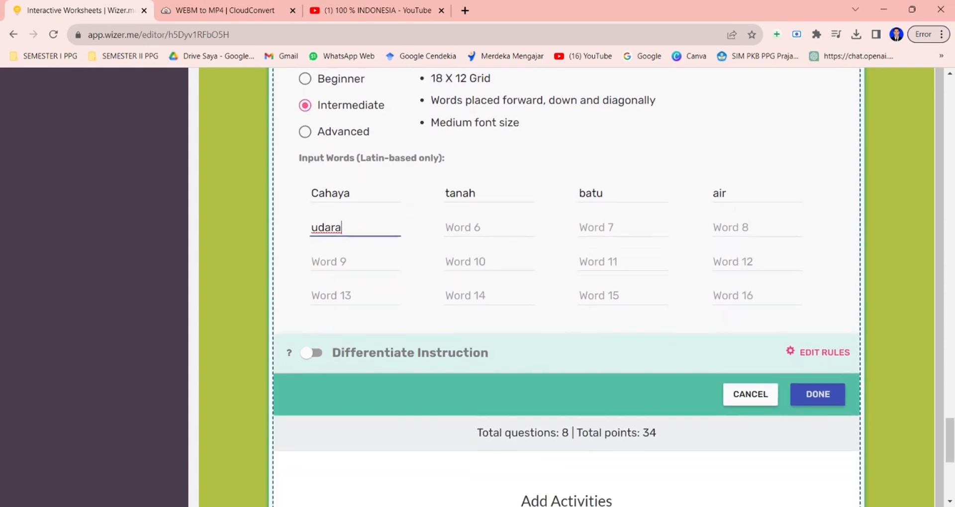
pyautogui.click(807, 398)
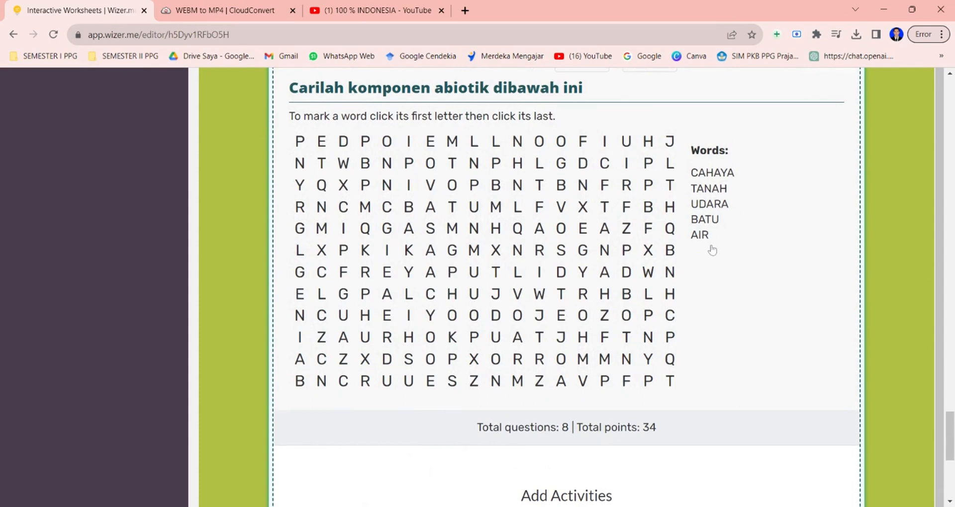
# Add a Reflection activity with the question '1. Hal apa yang telah anda pahami setelah mengerjakan LKPD ini'.
pyautogui.scroll(-1, 705, 286)
pyautogui.scroll(-5, 704, 285)
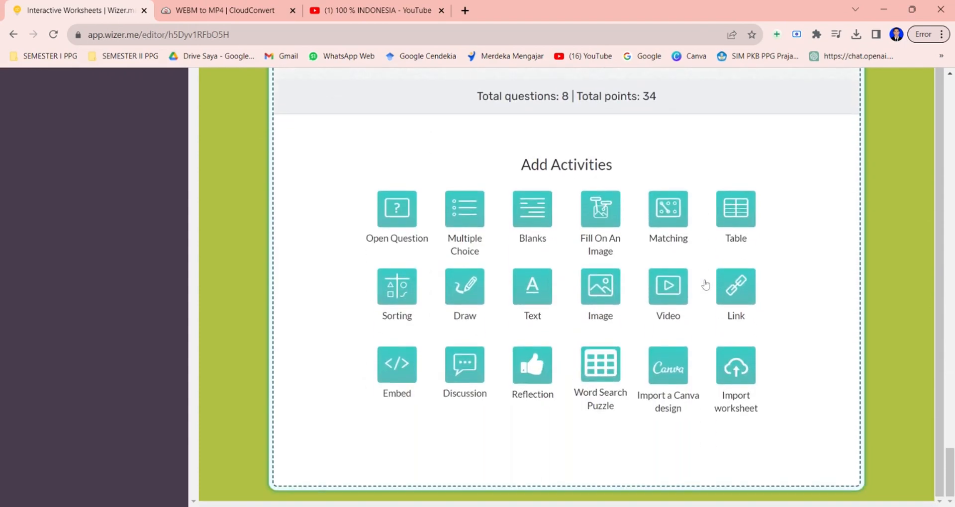
pyautogui.click(538, 368)
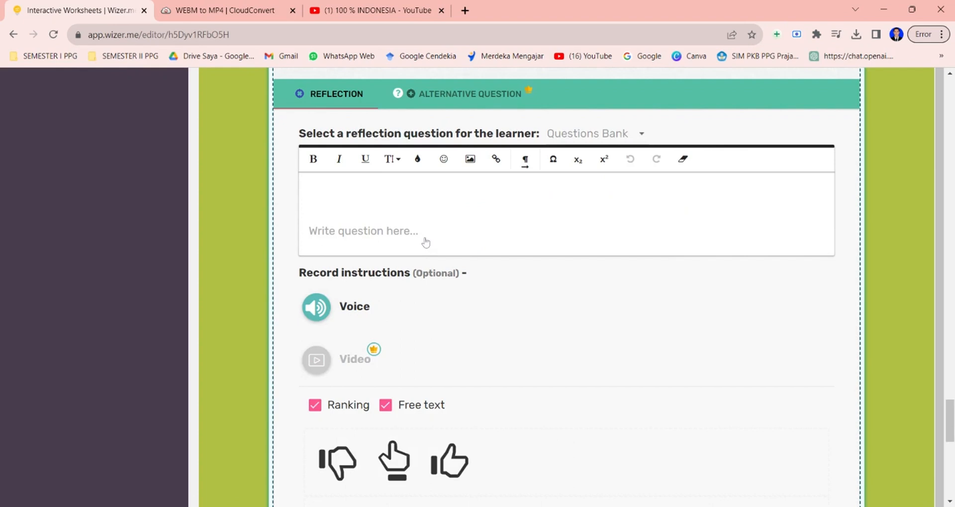
pyautogui.click(330, 190)
pyautogui.write('1')
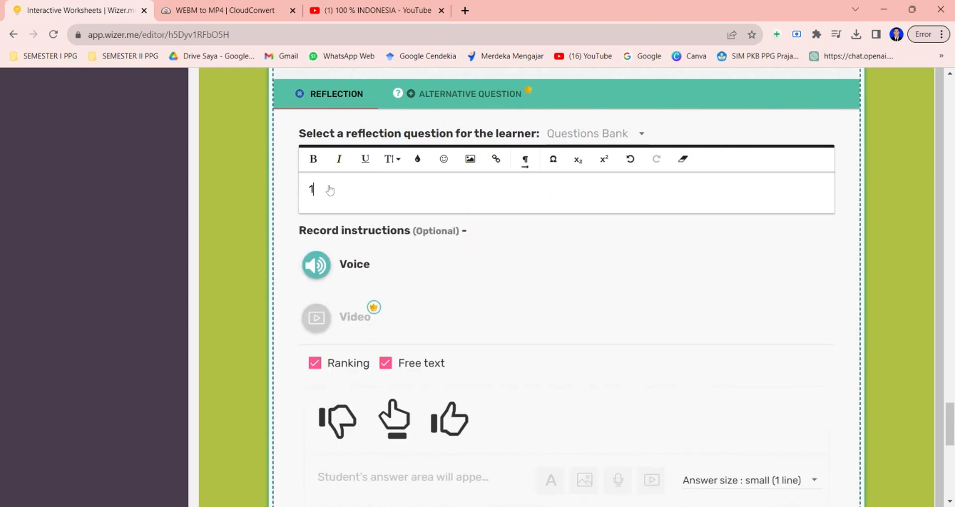
pyautogui.write('. Hal apa yang telah')
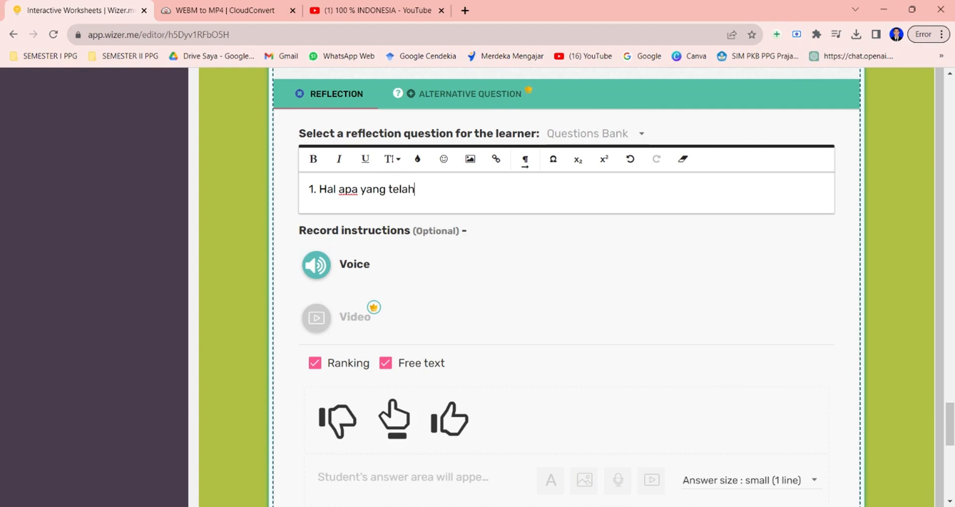
pyautogui.write(' anda pahami s')
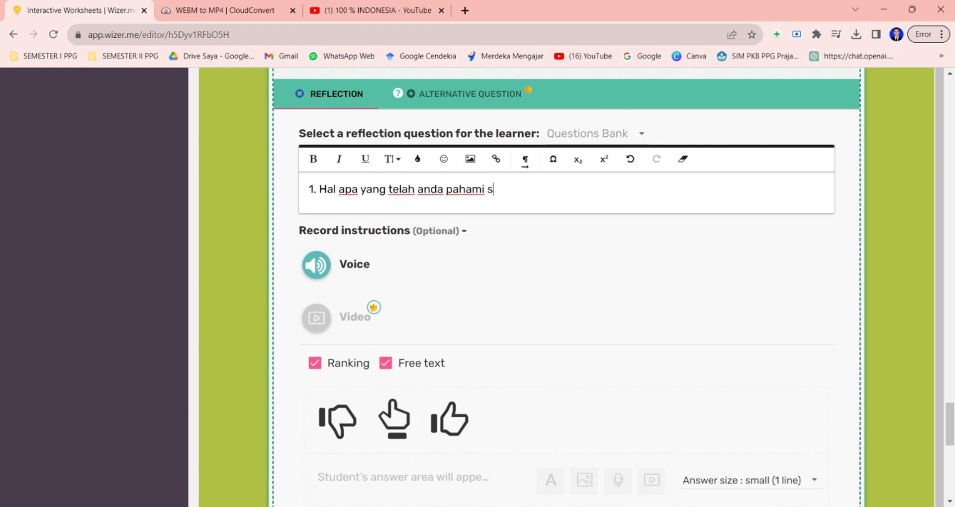
pyautogui.write('etelah menget')
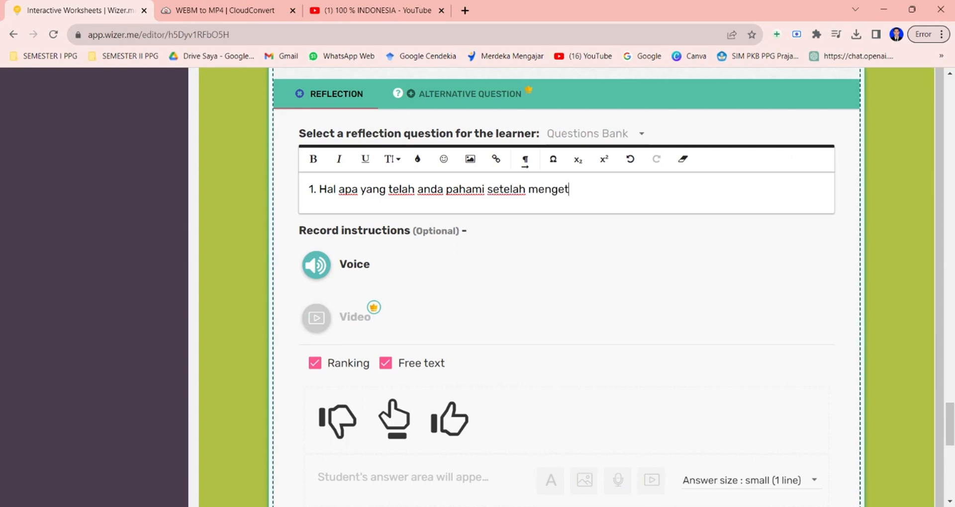
pyautogui.press('BackSpace')
pyautogui.write('rjakan ')
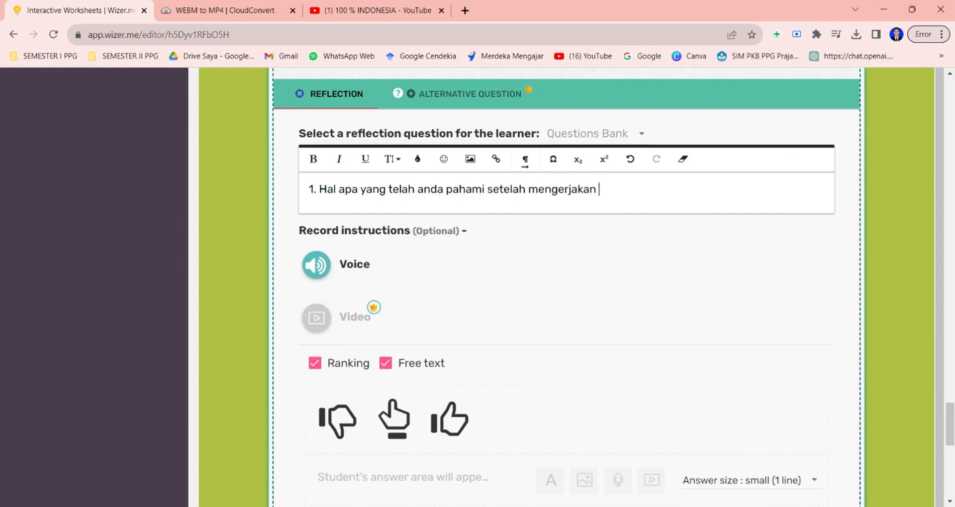
pyautogui.write('LKP')
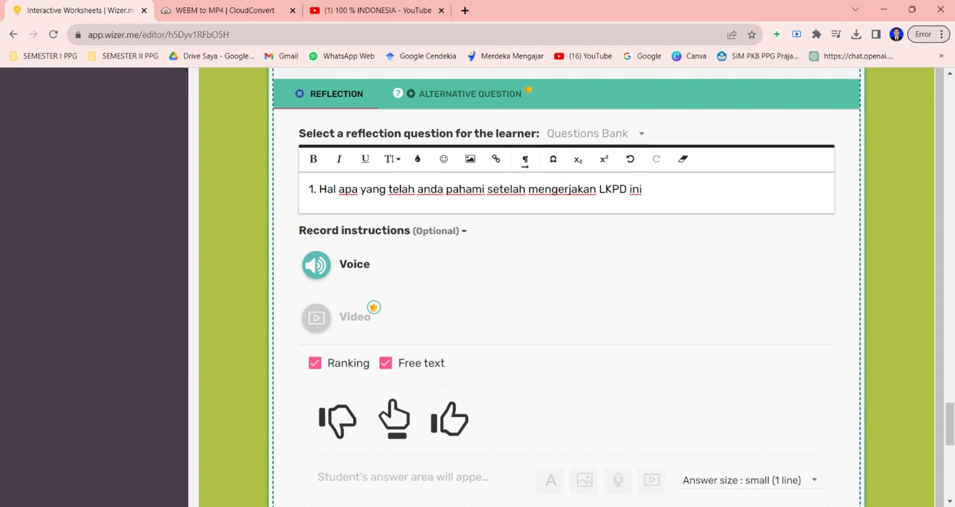
pyautogui.write('D ini')
# Finish the first reflection question and add a second line '2. Bagaimana kesan anda setelah mengerjakan LKPD ini'.
pyautogui.press('Return')
pyautogui.write('2. ')
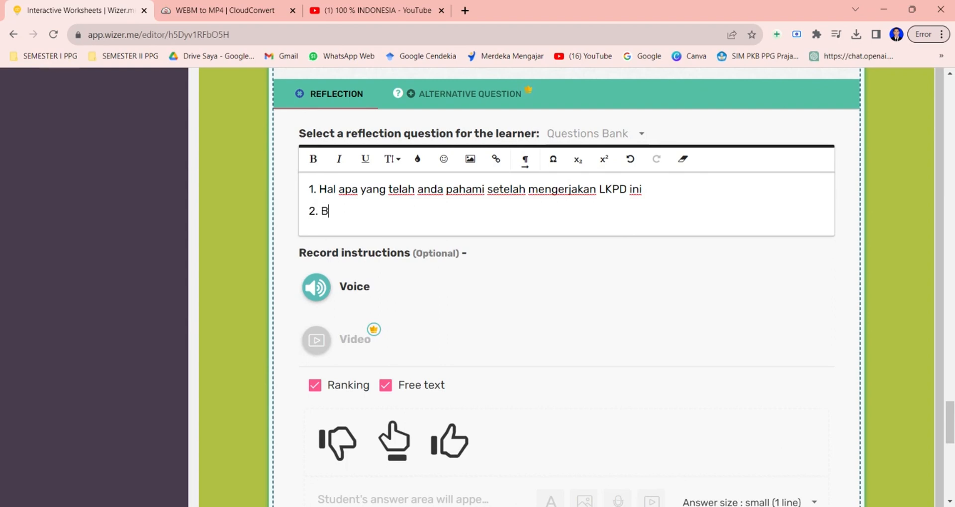
pyautogui.write('Bagaimana ke')
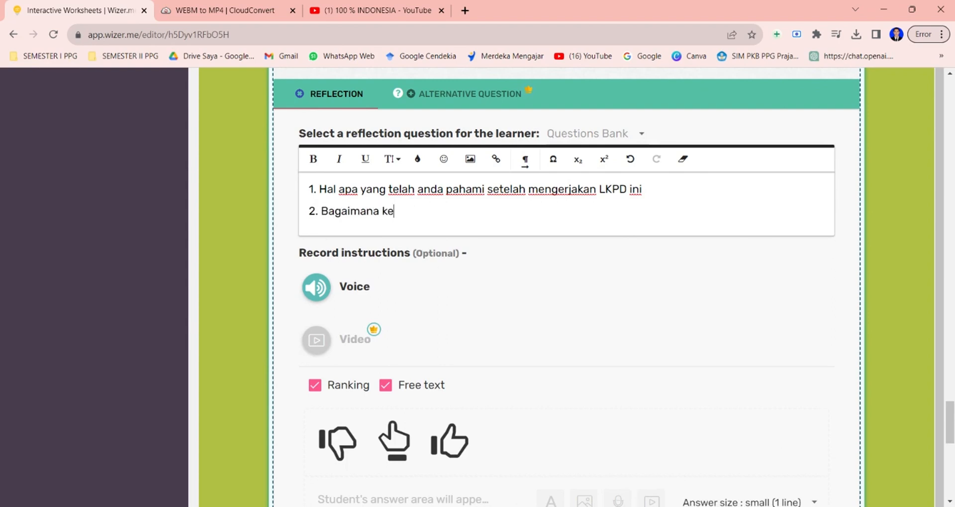
pyautogui.write('san anda setel')
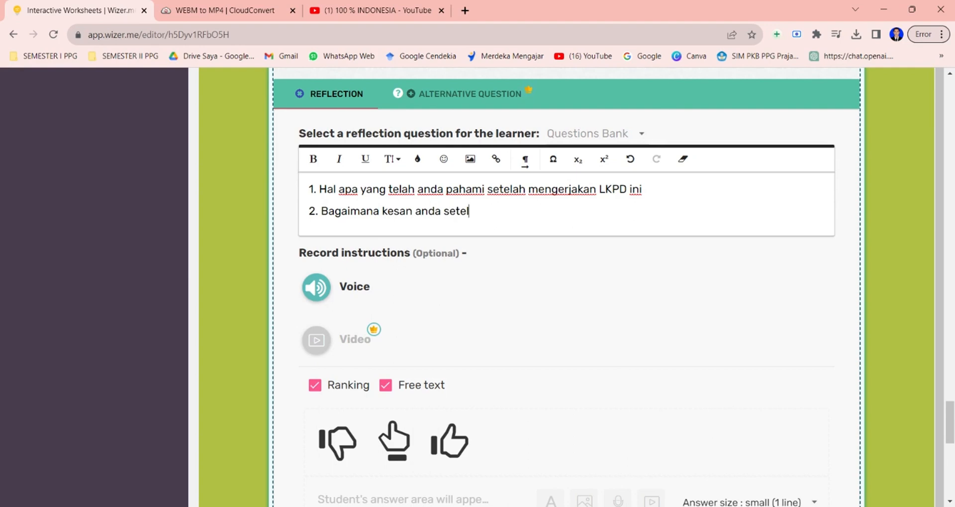
pyautogui.write('ah mengerjakan LKPD ini')
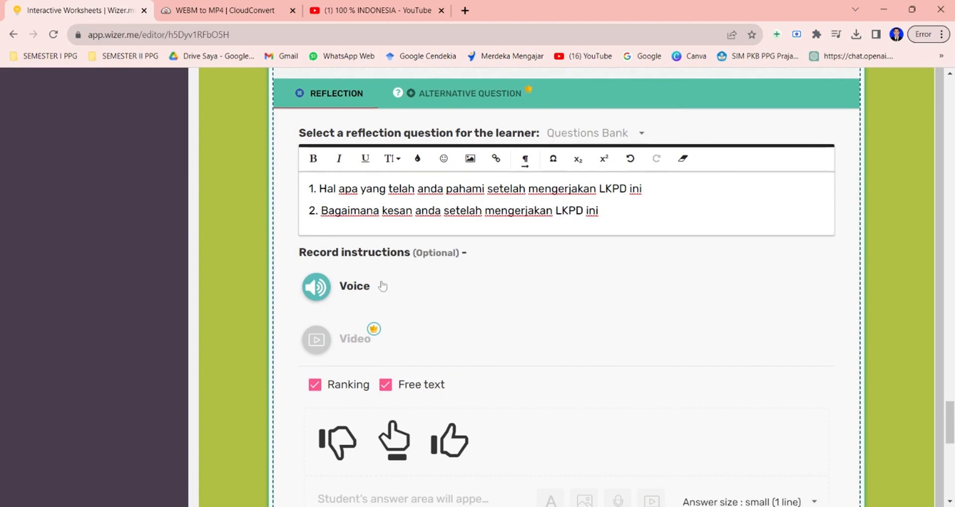
# Set the reflection's answer size to large (8 lines) and finish the Reflection activity.
pyautogui.scroll(-3, 382, 286)
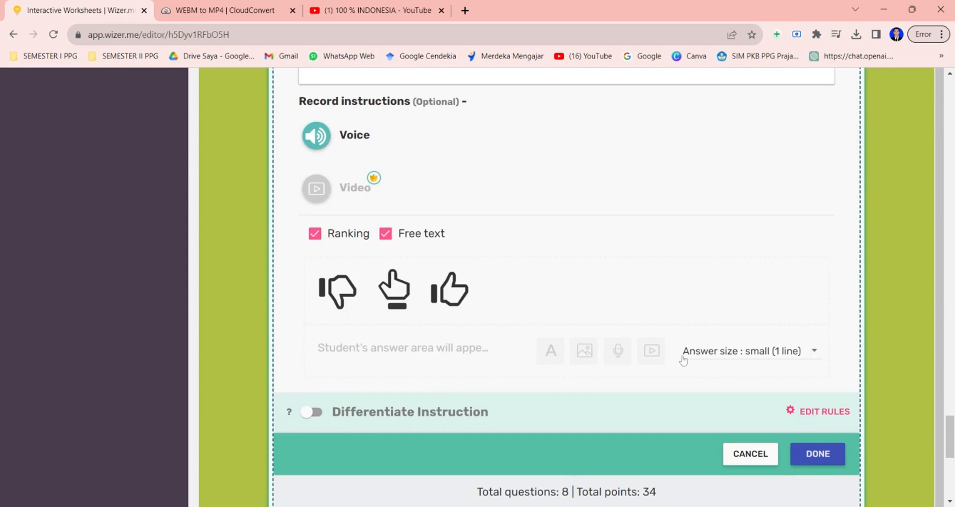
pyautogui.click(768, 363)
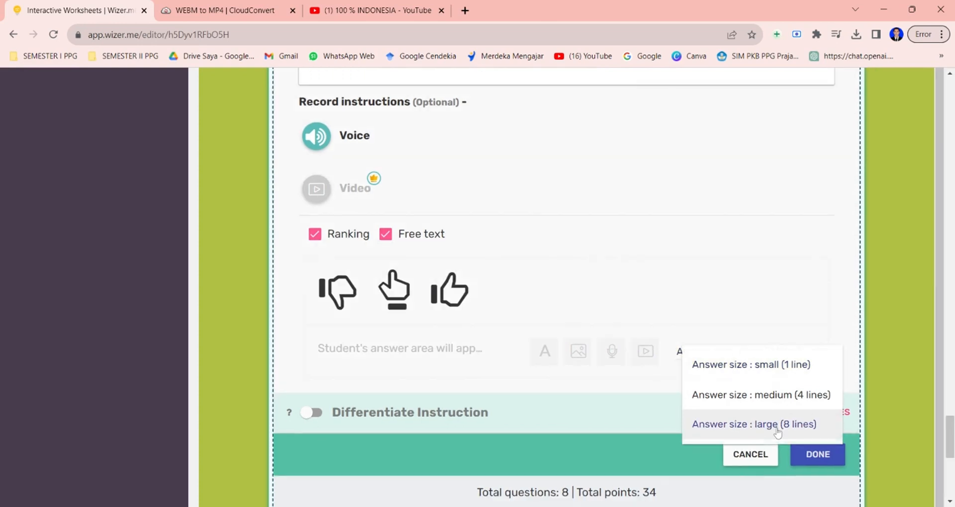
pyautogui.click(763, 423)
pyautogui.click(819, 454)
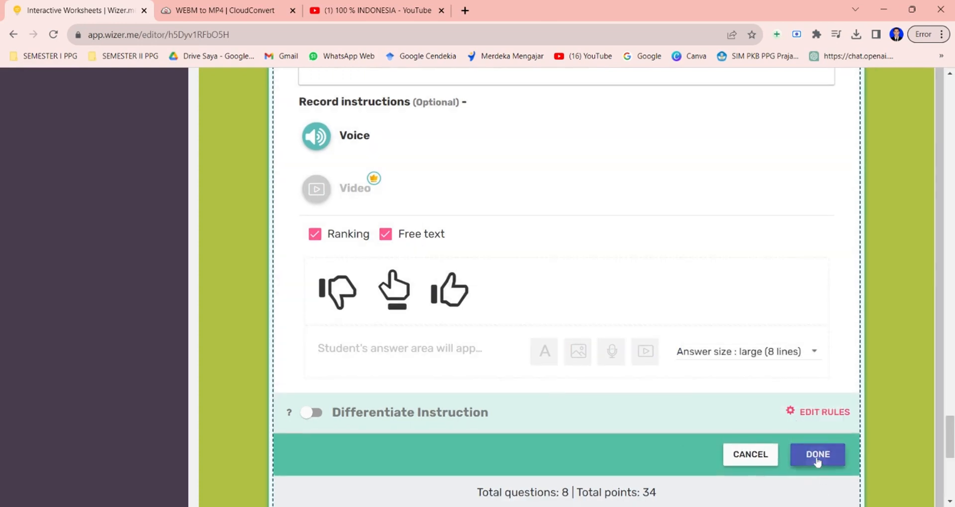
# Add a Text activity titled 'Terimakasih telah mengerjakan LKPD ini jangan lupa menekan tombol finish dan tetap semangat belajar'.
pyautogui.scroll(1, 567, 288)
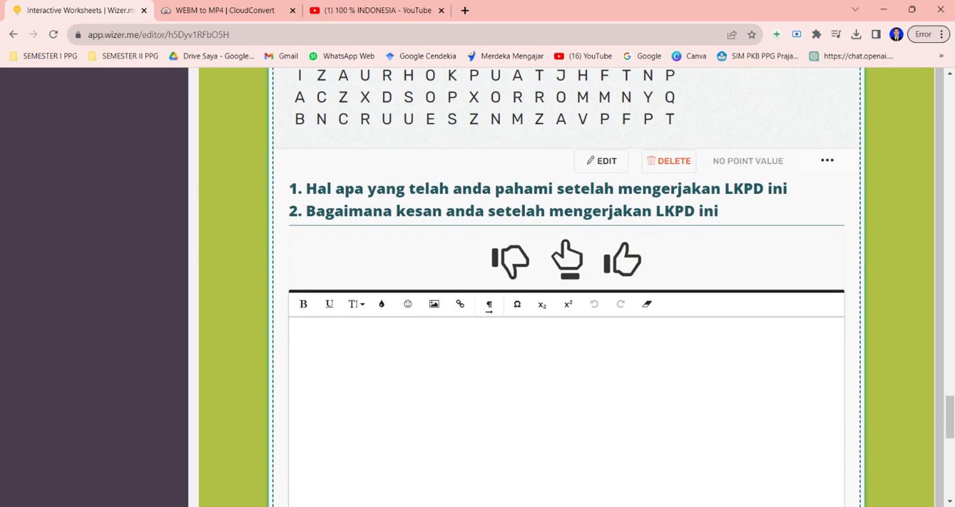
pyautogui.scroll(-5, 566, 288)
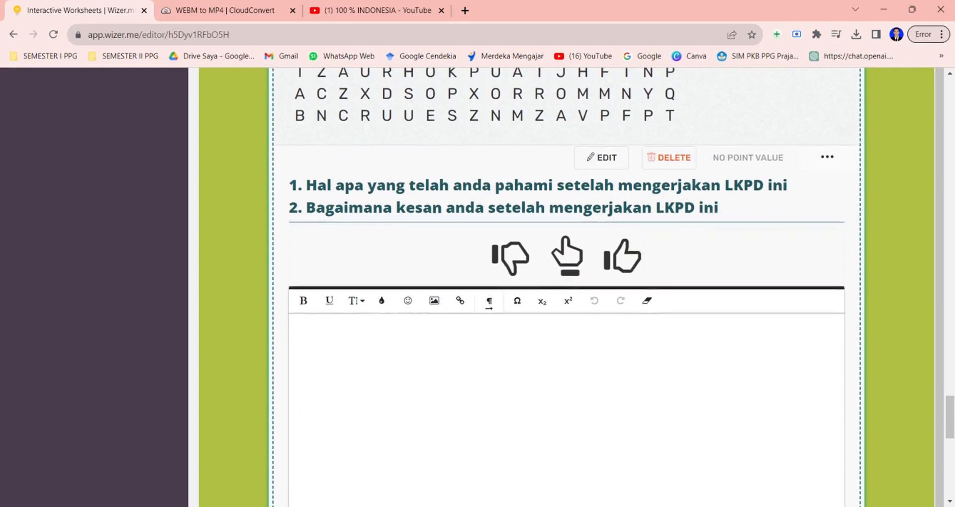
pyautogui.scroll(-5, 567, 288)
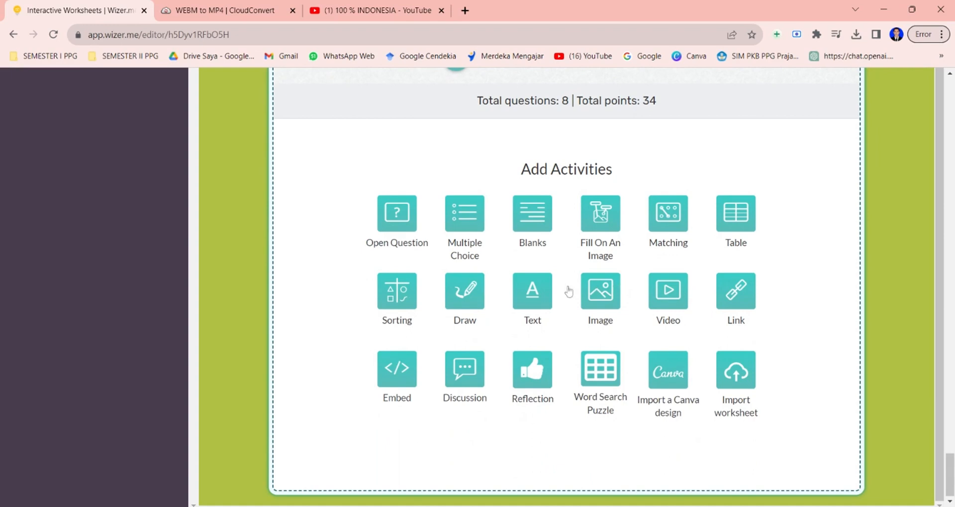
pyautogui.click(533, 300)
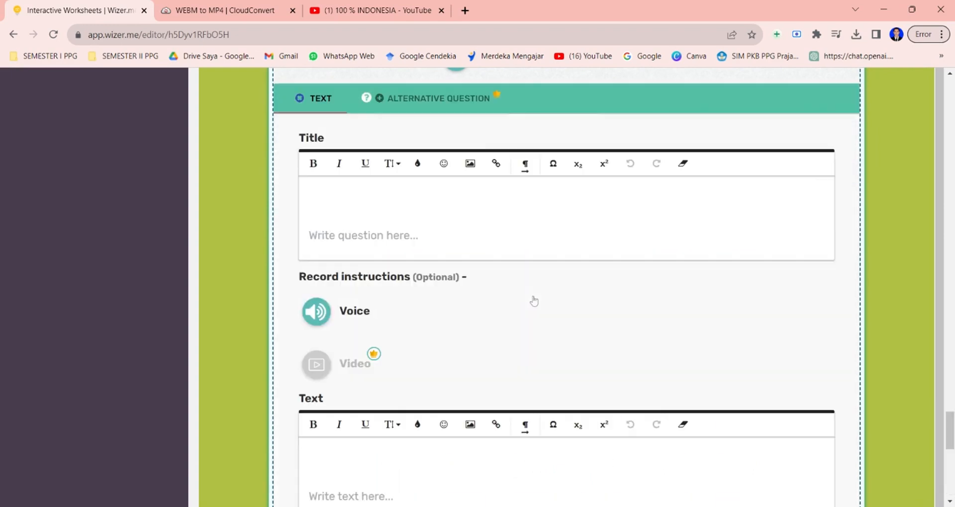
pyautogui.click(358, 241)
pyautogui.write('T')
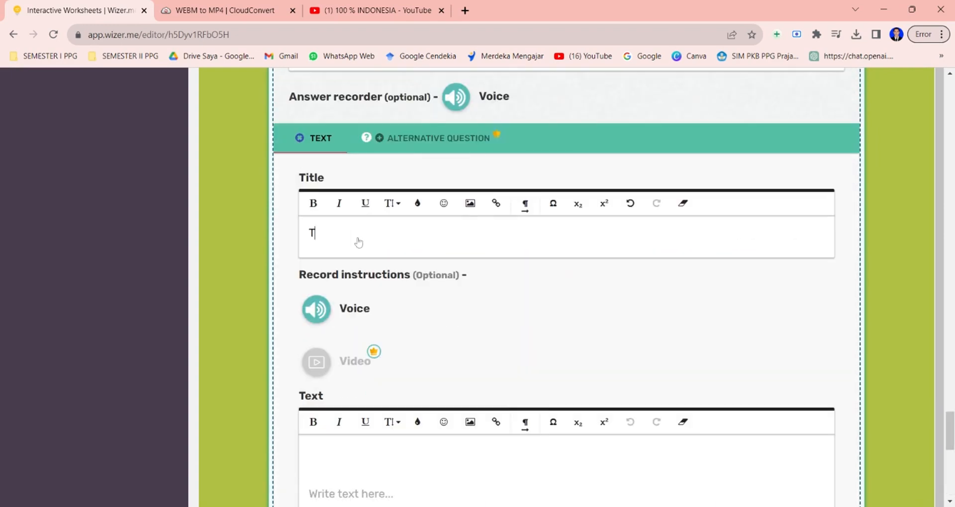
pyautogui.write('erimakasih ')
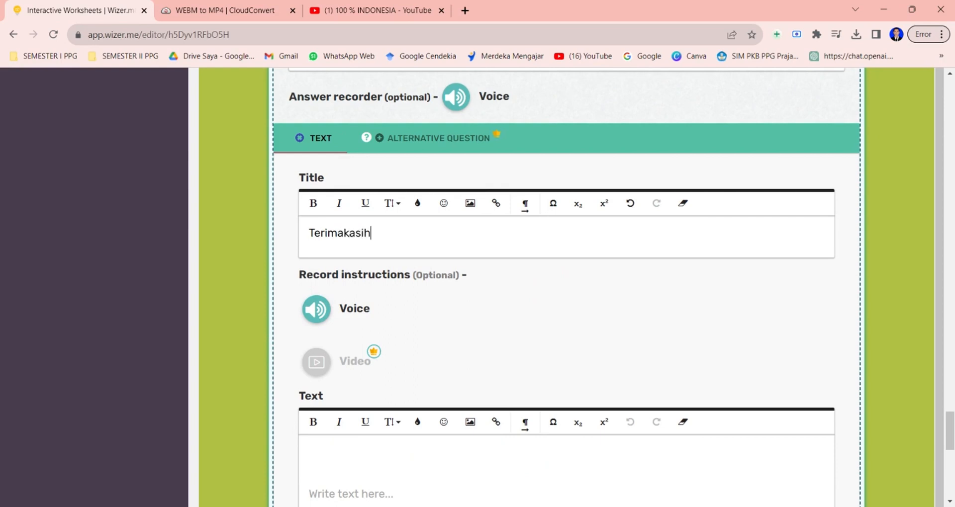
pyautogui.write('telah men')
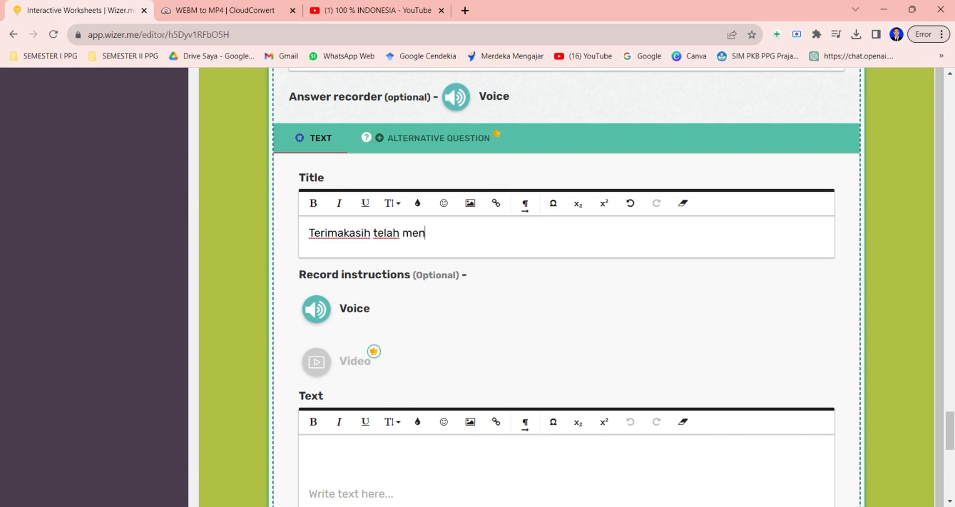
pyautogui.write('gerjakan LKPD i')
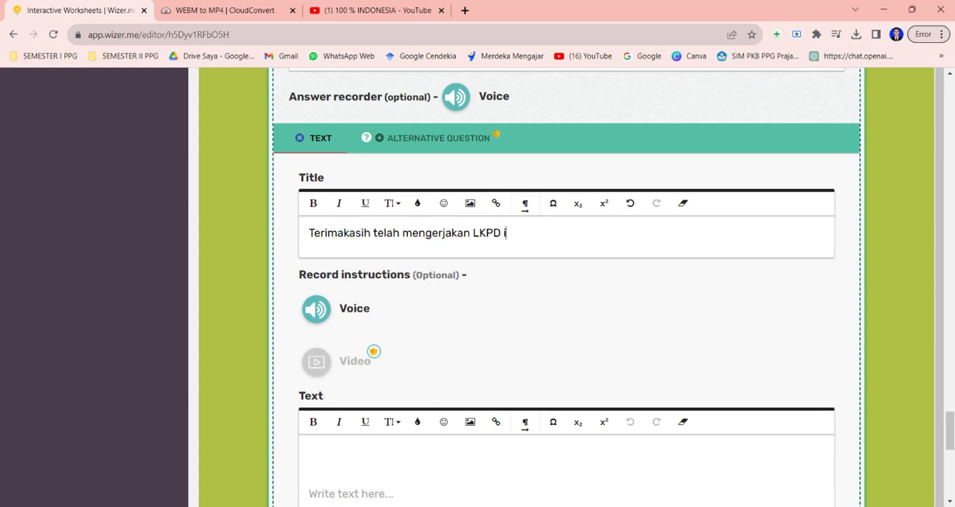
pyautogui.write('ni jangan lupa menekan to')
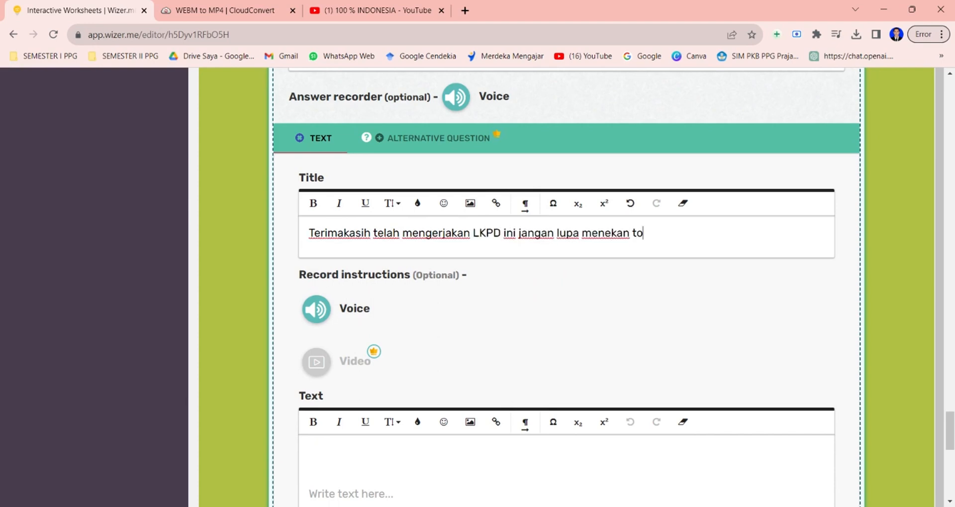
pyautogui.write('mbol finish dan tetap semangat belajar')
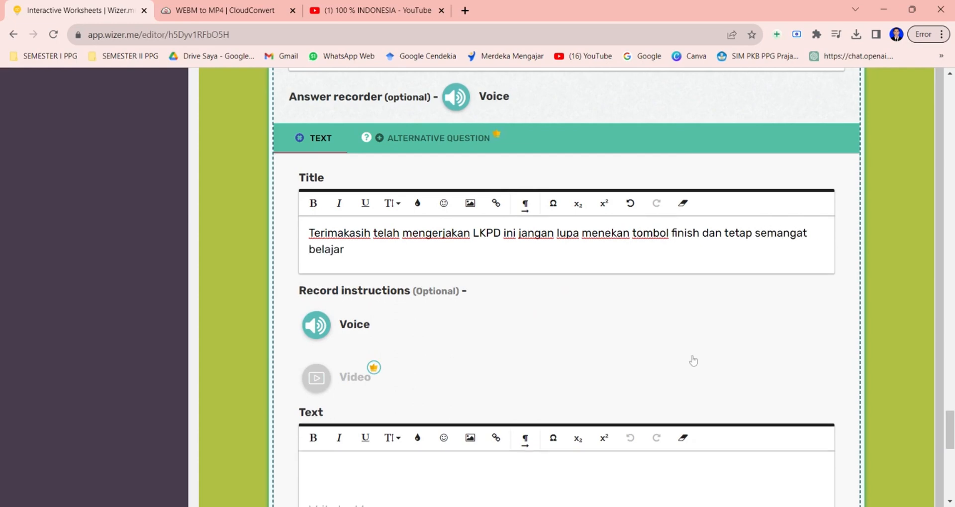
pyautogui.scroll(-5, 694, 362)
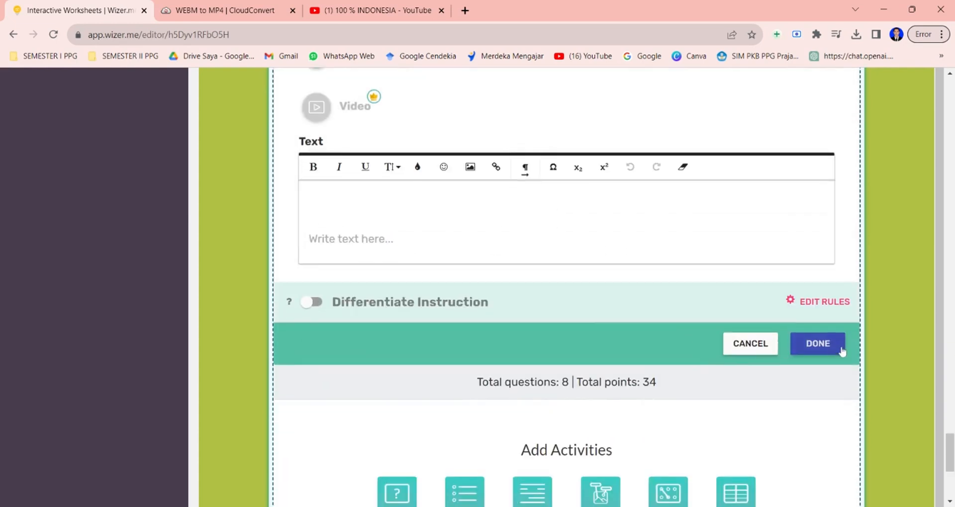
pyautogui.click(818, 343)
# Review all the worksheet's activities from the closing text back up to the title.
pyautogui.scroll(8, 743, 204)
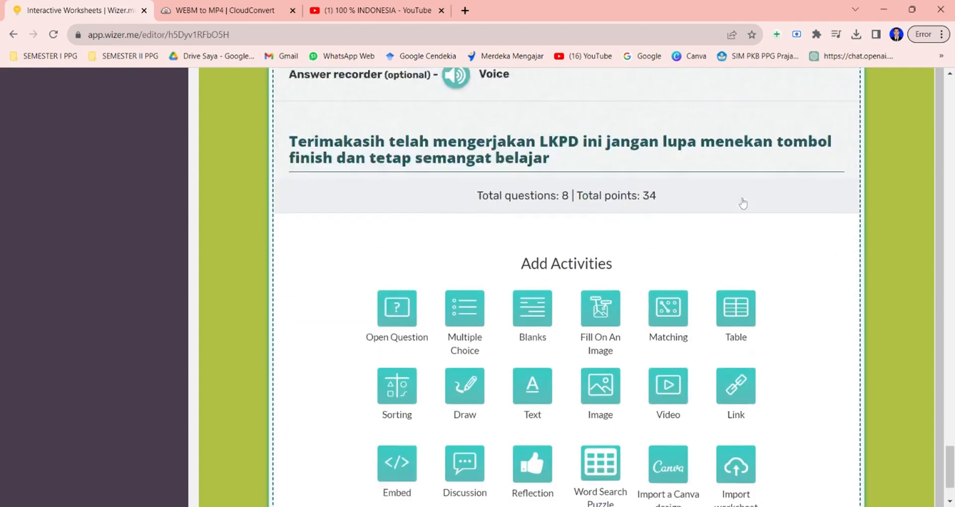
pyautogui.scroll(7, 743, 204)
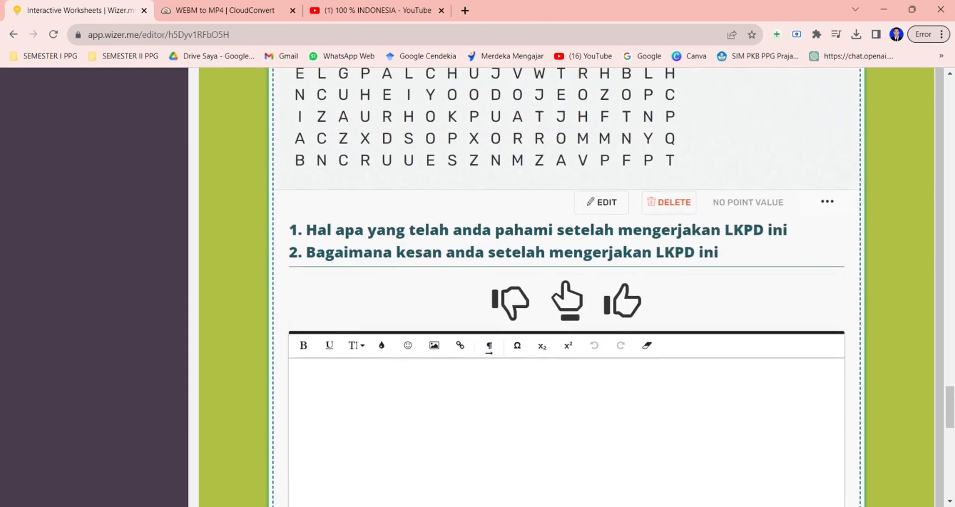
pyautogui.scroll(-8, 567, 288)
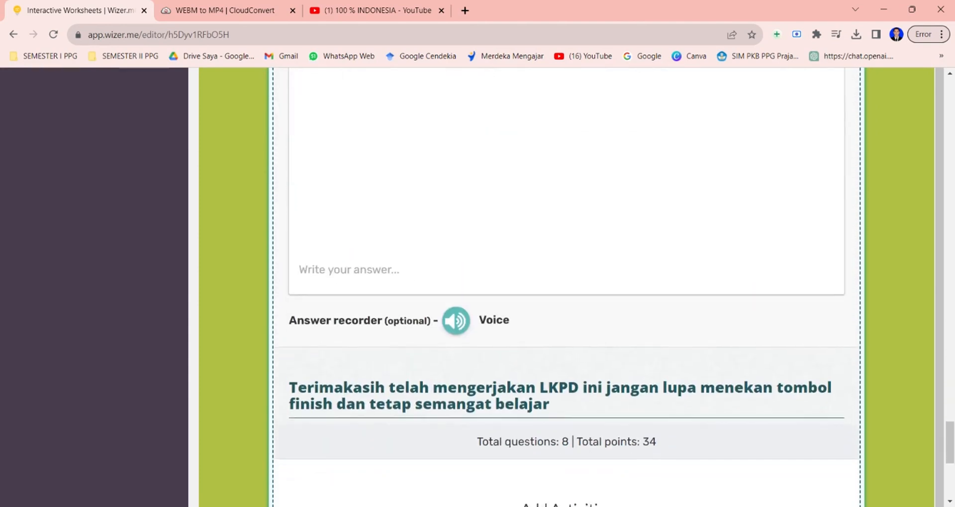
pyautogui.scroll(-1, 567, 287)
pyautogui.scroll(1, 567, 287)
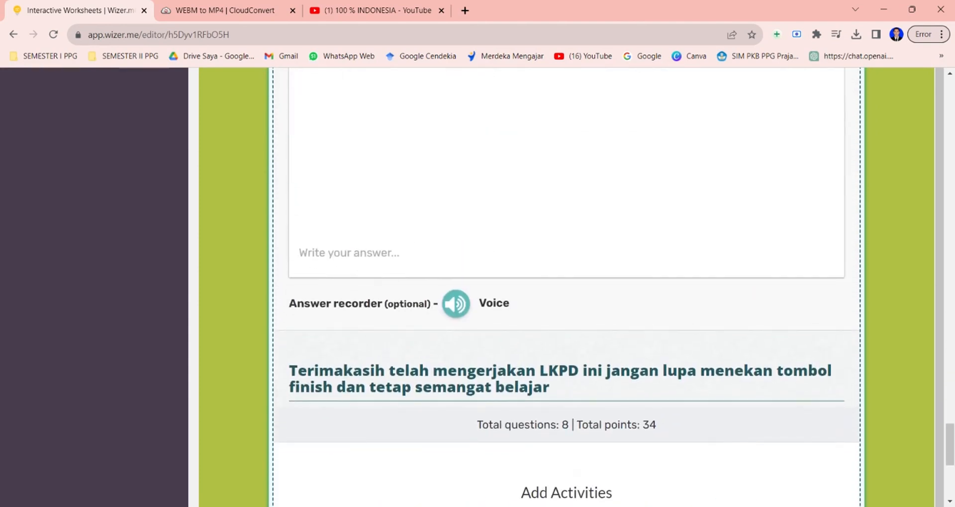
pyautogui.scroll(1, 568, 288)
pyautogui.scroll(1, 567, 288)
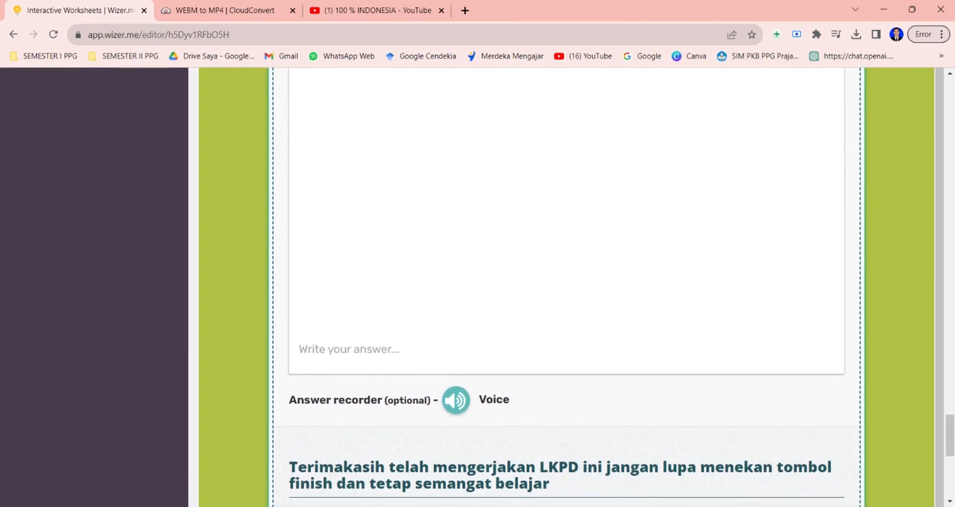
pyautogui.scroll(-3, 567, 287)
pyautogui.scroll(15, 567, 287)
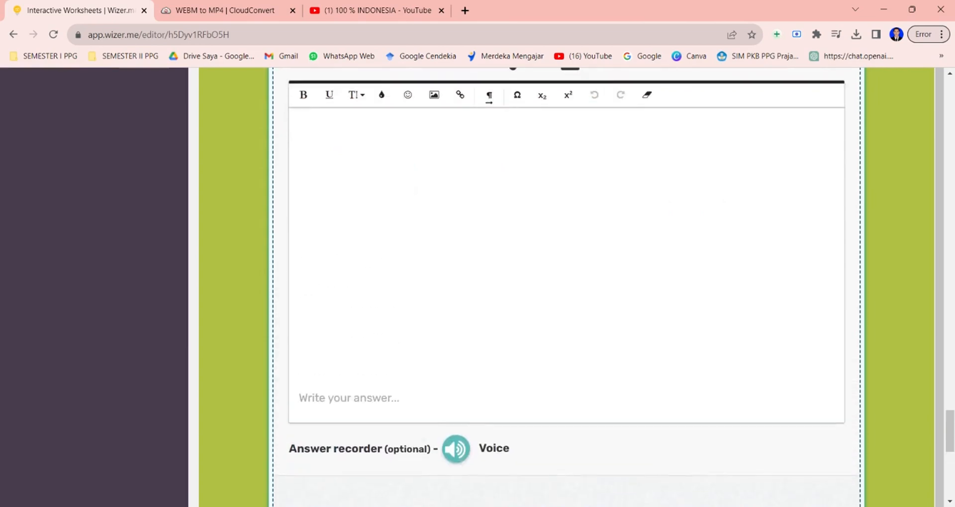
pyautogui.scroll(8, 567, 287)
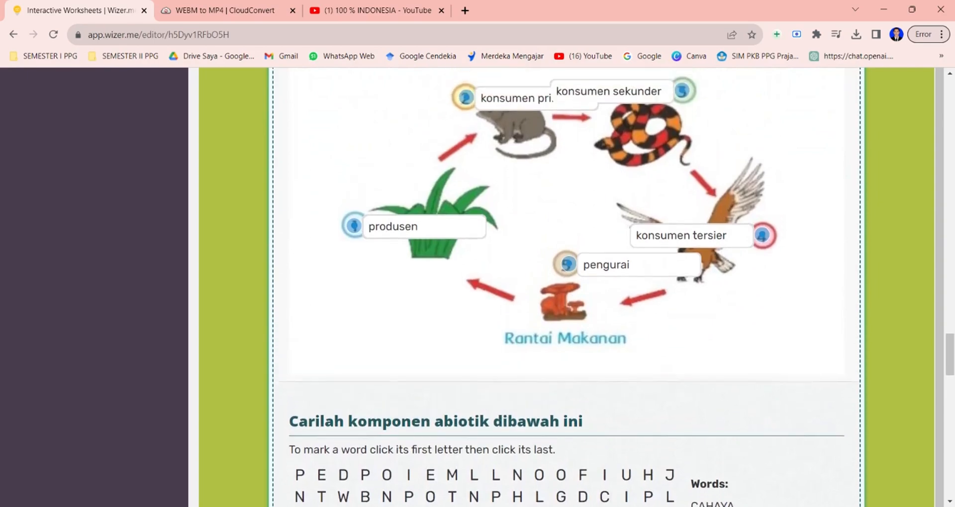
pyautogui.scroll(12, 567, 287)
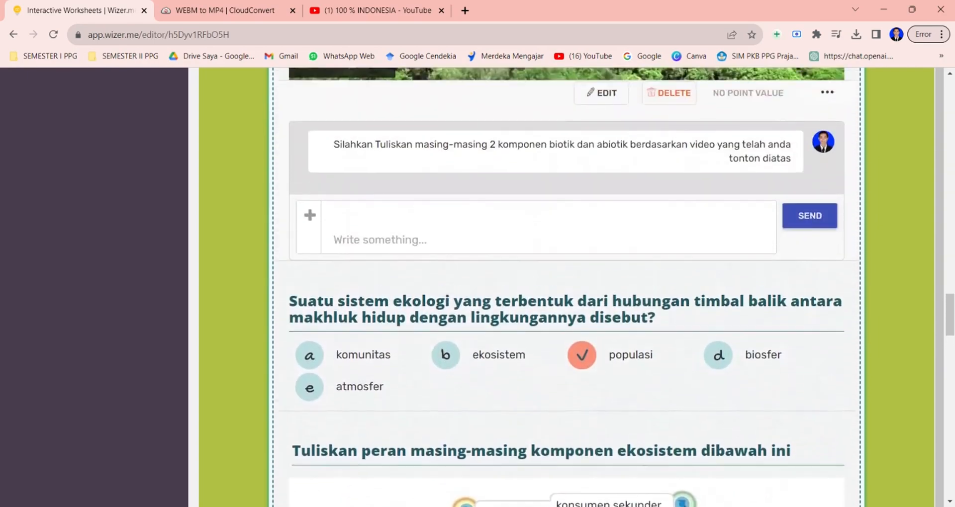
pyautogui.scroll(10, 567, 288)
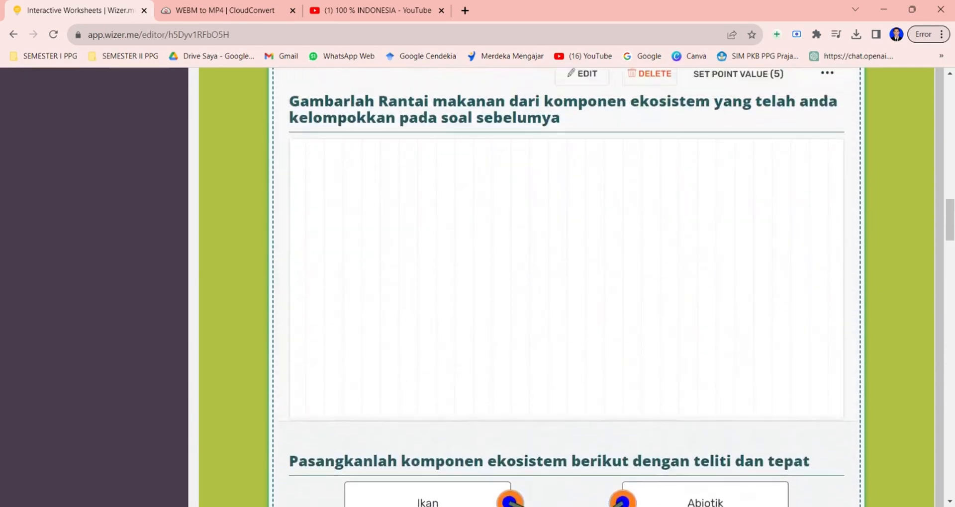
pyautogui.scroll(11, 567, 288)
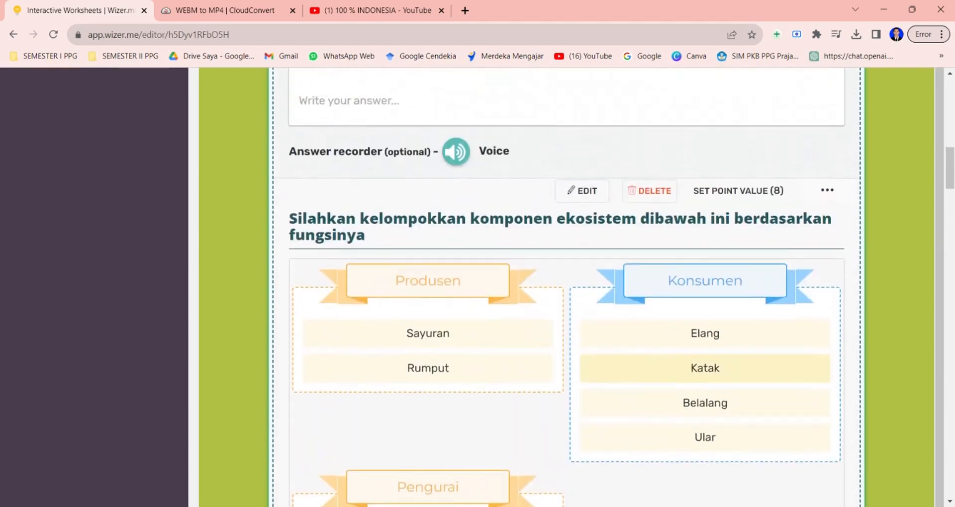
pyautogui.scroll(10, 850, 221)
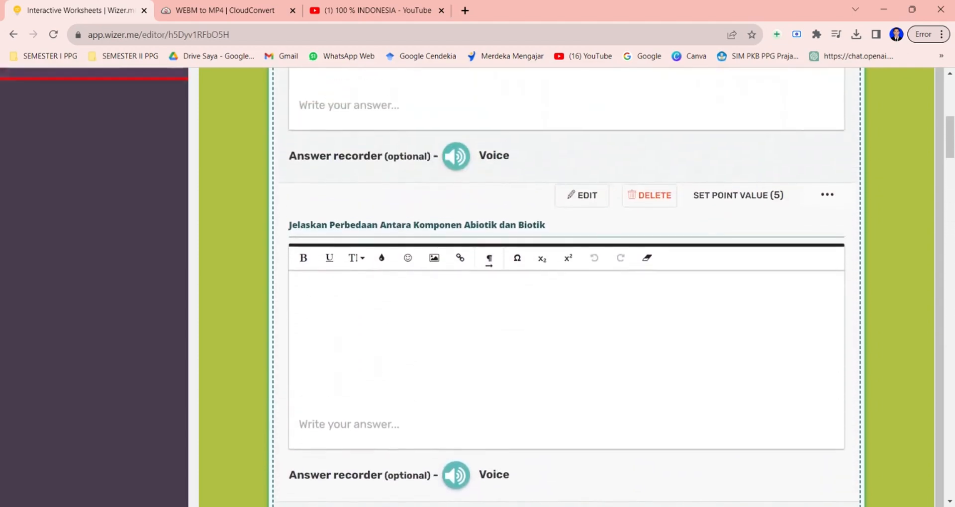
pyautogui.scroll(1, 849, 219)
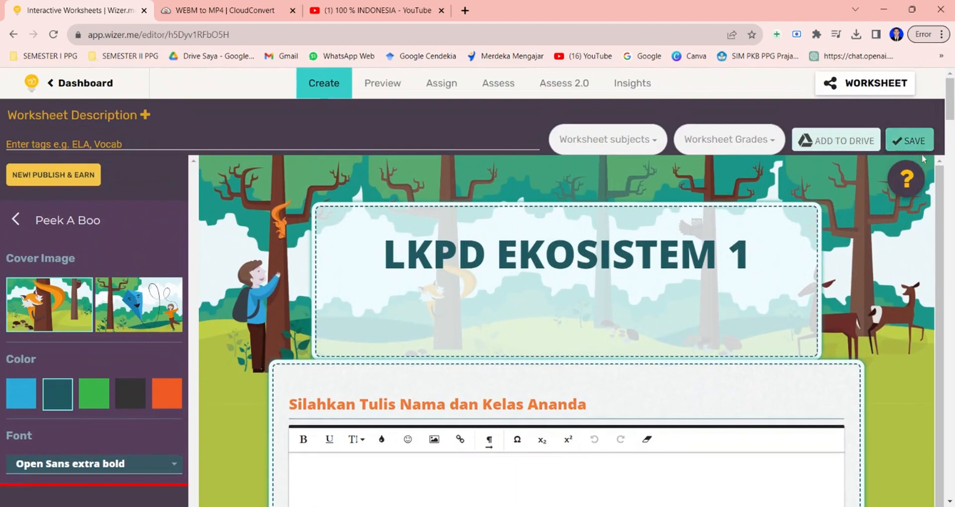
# Save the worksheet and switch to Preview mode.
pyautogui.click(909, 144)
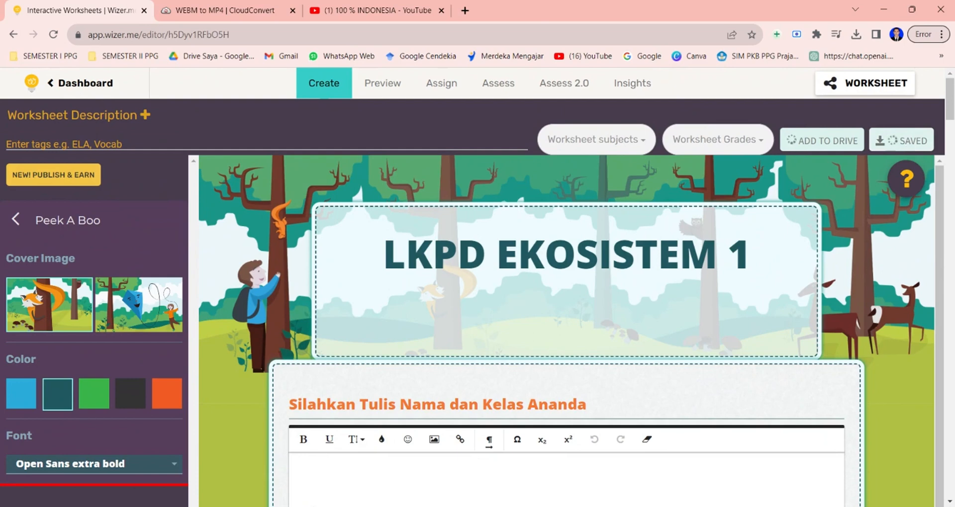
pyautogui.click(382, 84)
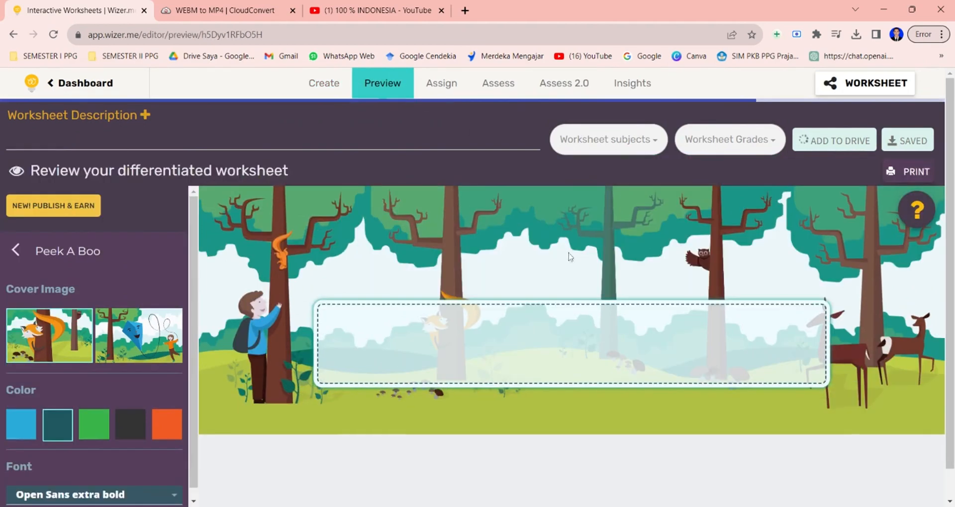
# Examine the previewed worksheet, starting with the name and class answer box.
pyautogui.scroll(-2, 469, 269)
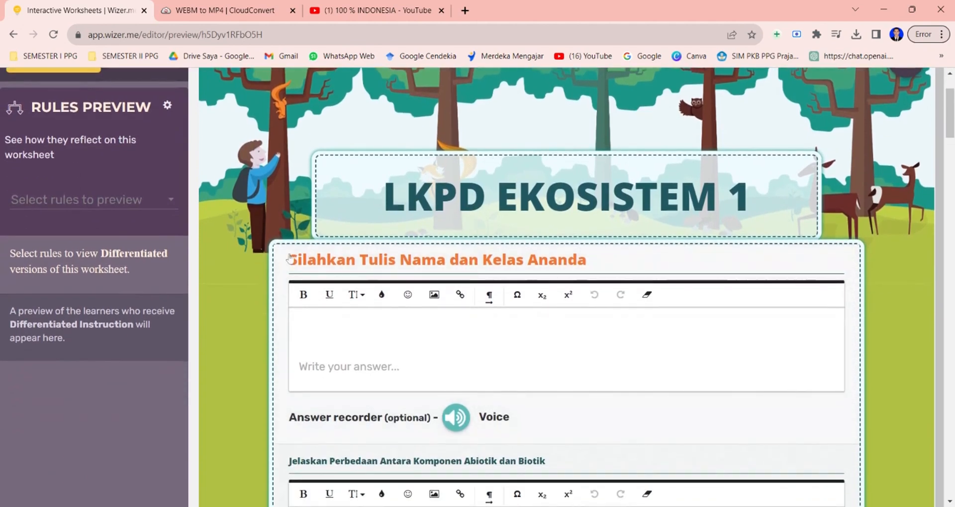
pyautogui.scroll(-3, 591, 270)
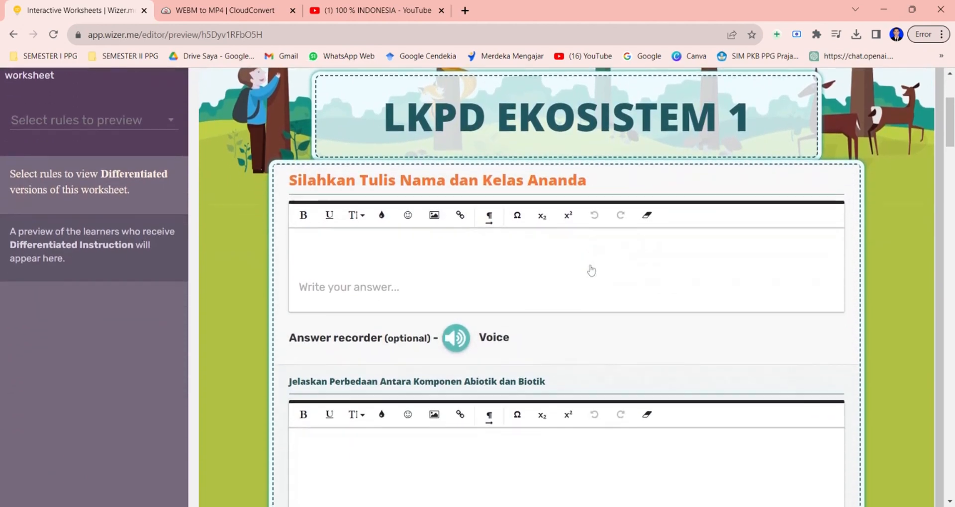
pyautogui.click(407, 178)
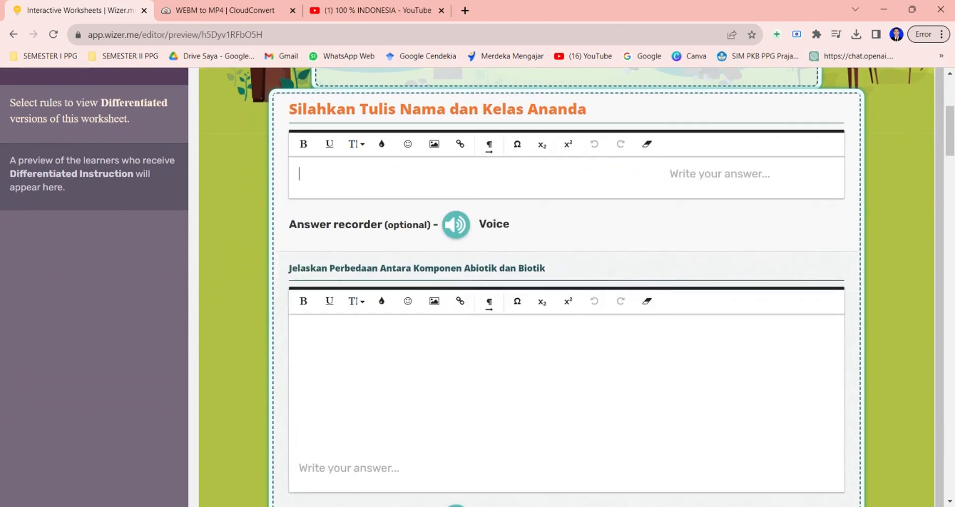
# Test the grouping activity in preview by sorting Bakteri into the Produsen group.
pyautogui.scroll(-1, 412, 353)
pyautogui.scroll(-2, 412, 353)
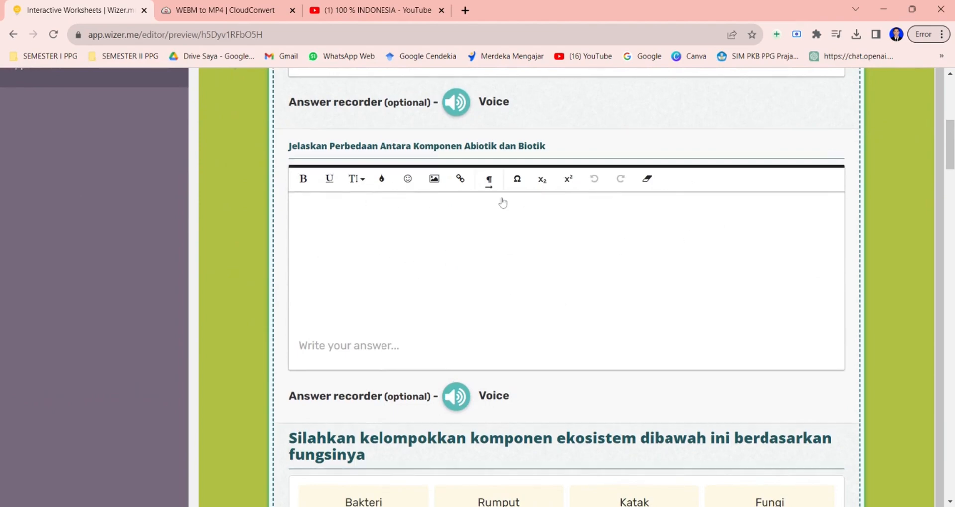
pyautogui.scroll(-5, 503, 203)
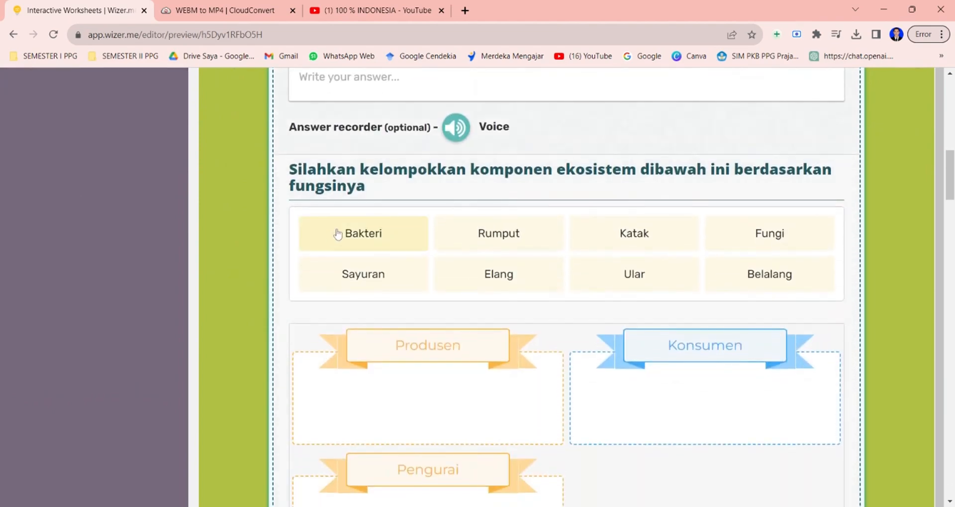
pyautogui.click(417, 247)
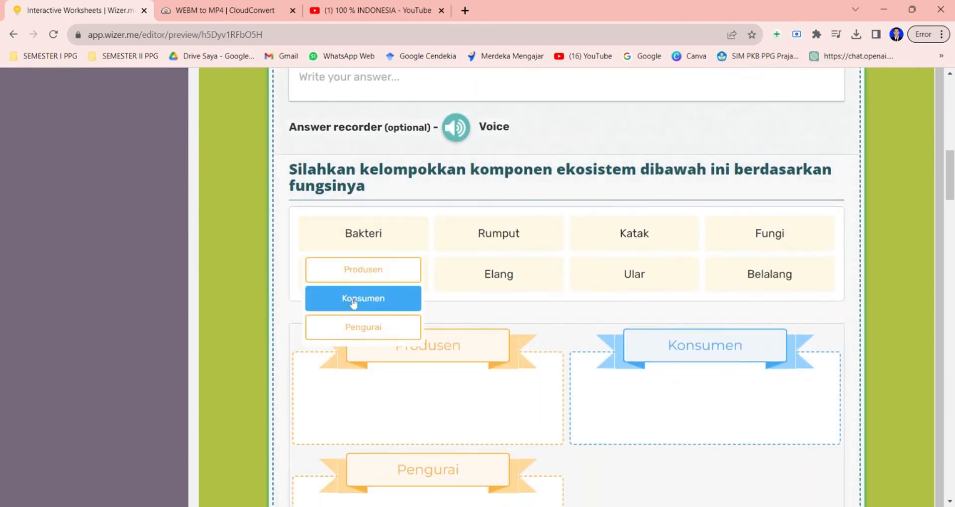
pyautogui.click(380, 275)
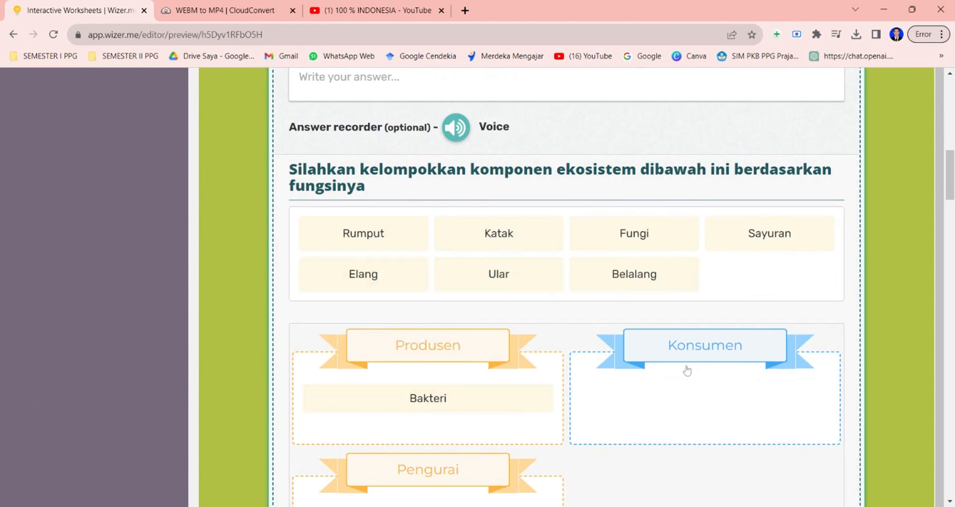
# Try the food-chain drawing canvas by adding the text Rumput and drawing a short pencil stroke.
pyautogui.scroll(-7, 607, 227)
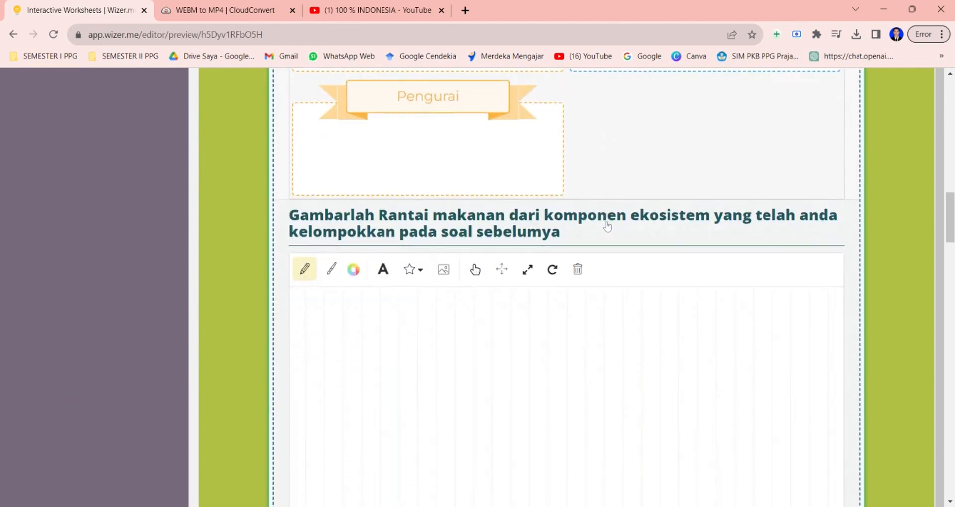
pyautogui.scroll(-2, 503, 294)
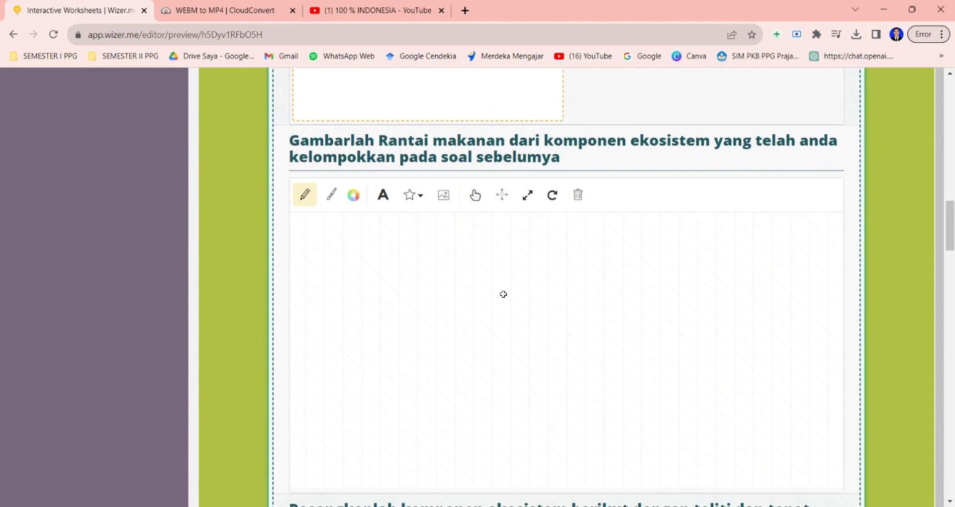
pyautogui.click(385, 196)
pyautogui.click(382, 342)
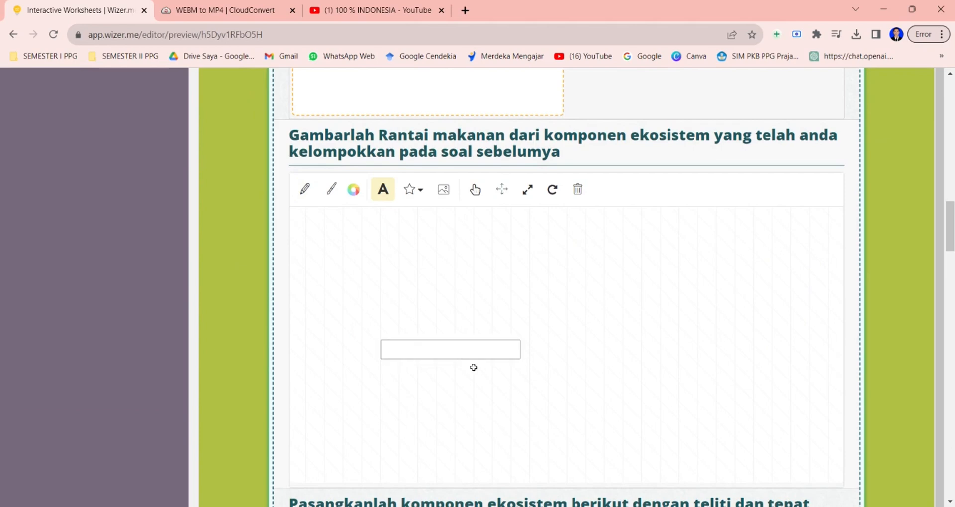
pyautogui.write('Rumput')
pyautogui.click(304, 192)
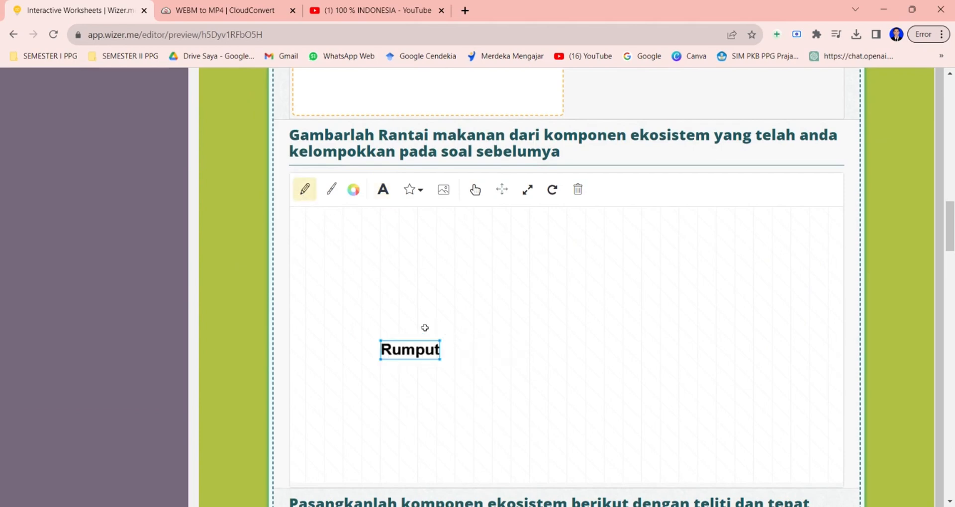
pyautogui.moveTo(418, 333); pyautogui.dragTo(475, 283)
# Test the matching activity by linking Ikan to Biotik and Batu to the lower Abiotik.
pyautogui.scroll(-6, 527, 344)
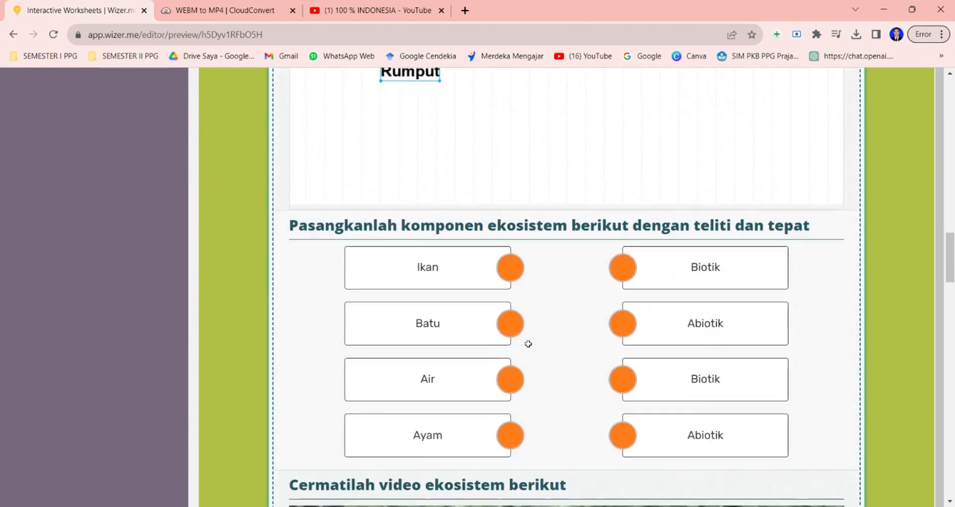
pyautogui.moveTo(512, 234); pyautogui.dragTo(623, 229)
pyautogui.moveTo(505, 295); pyautogui.dragTo(627, 409)
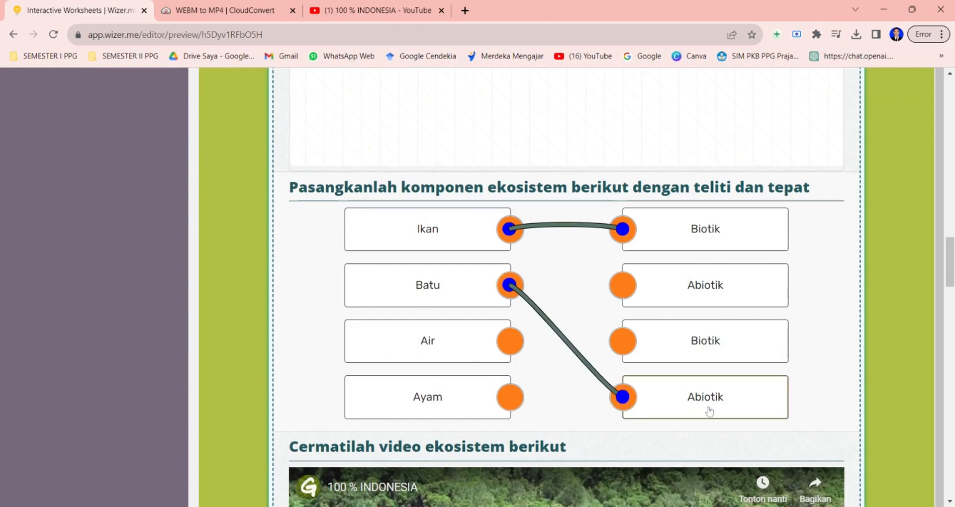
# Play and then pause the embedded 100 % INDONESIA ecosystem video.
pyautogui.scroll(-4, 710, 412)
pyautogui.scroll(-3, 710, 412)
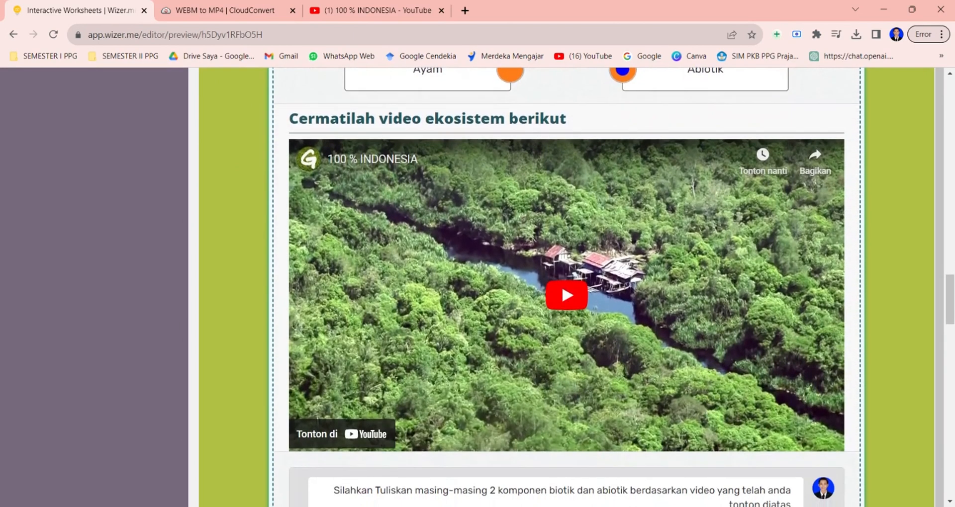
pyautogui.click(567, 275)
pyautogui.scroll(-1, 447, 348)
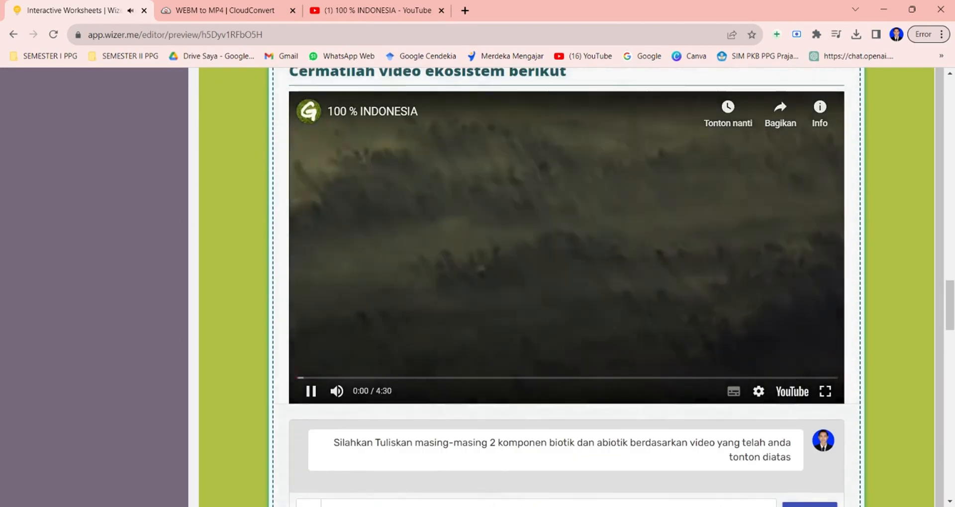
pyautogui.scroll(1, 349, 411)
pyautogui.click(310, 415)
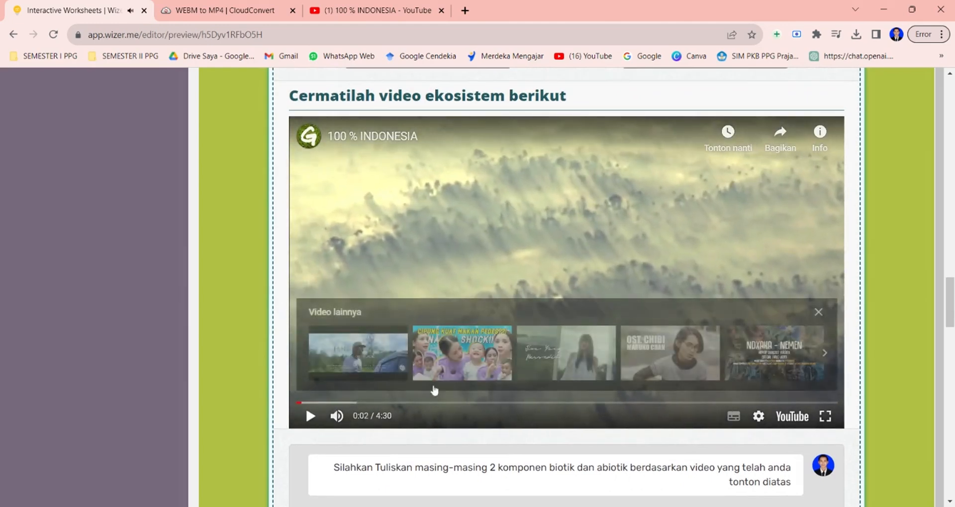
pyautogui.scroll(-1, 589, 381)
pyautogui.scroll(-3, 588, 383)
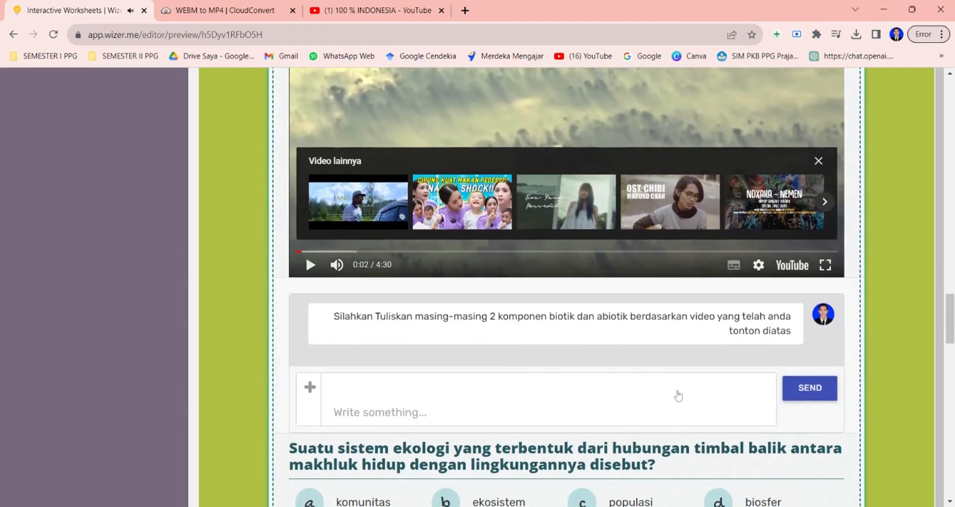
# Write tanah as a reply in the video discussion answer box.
pyautogui.scroll(-2, 678, 395)
pyautogui.click(439, 277)
pyautogui.write('tanah')
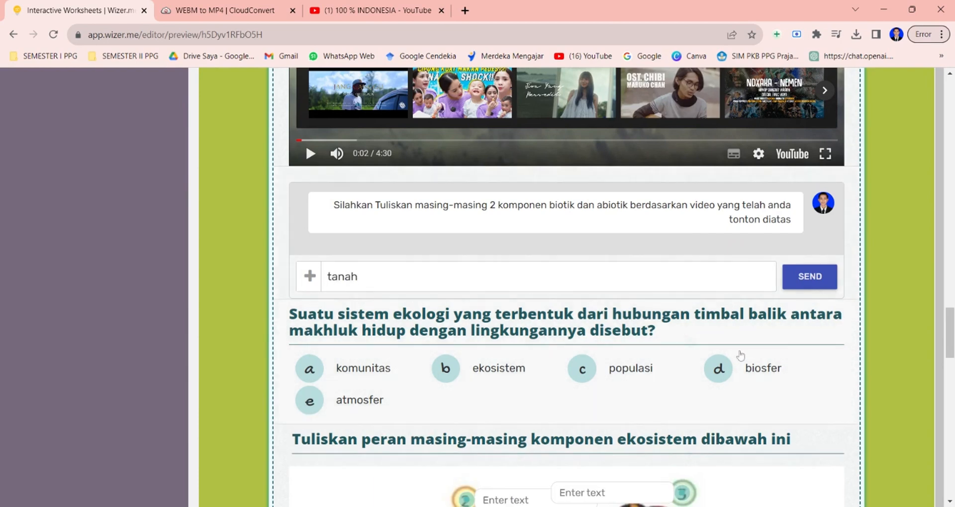
# Answer the multiple-choice question by choosing ekosistem.
pyautogui.scroll(-2, 742, 355)
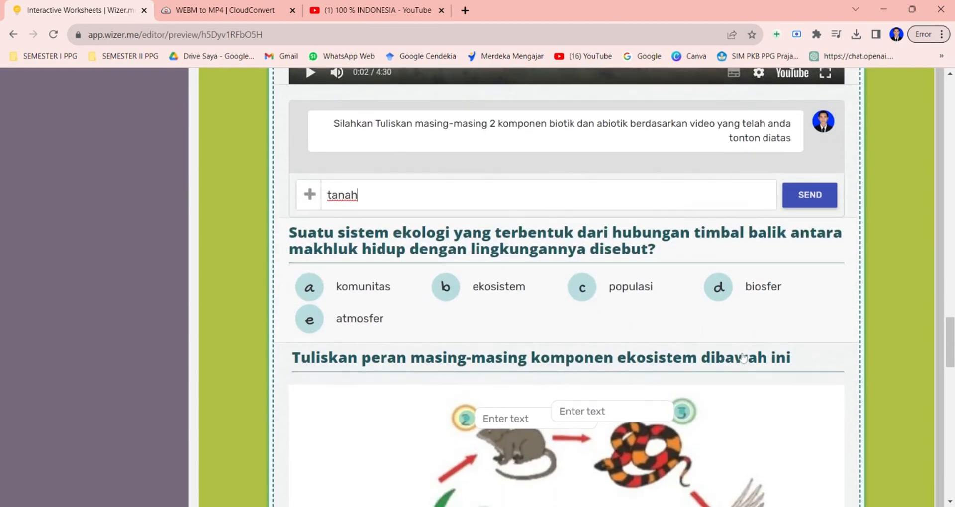
pyautogui.click(443, 258)
pyautogui.scroll(-3, 618, 326)
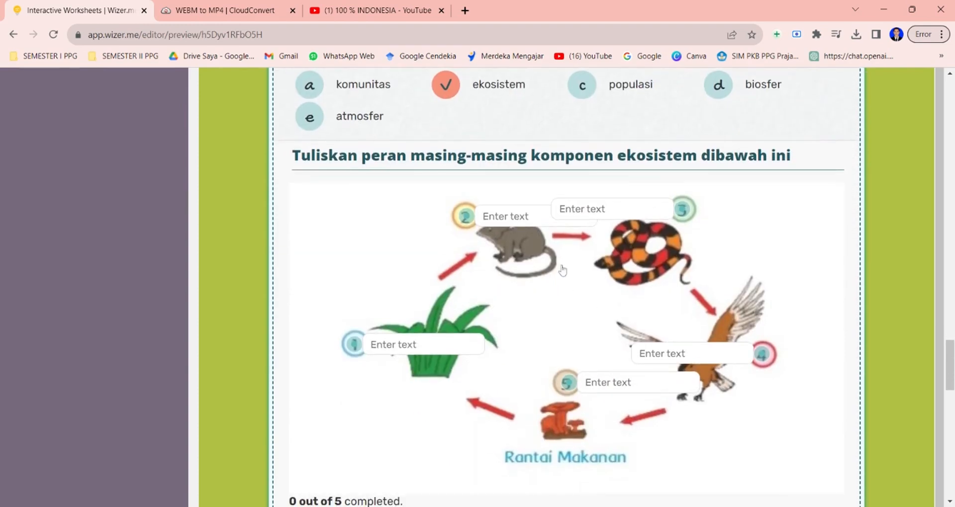
# Label the grass in the food-chain image as produsen.
pyautogui.click(424, 345)
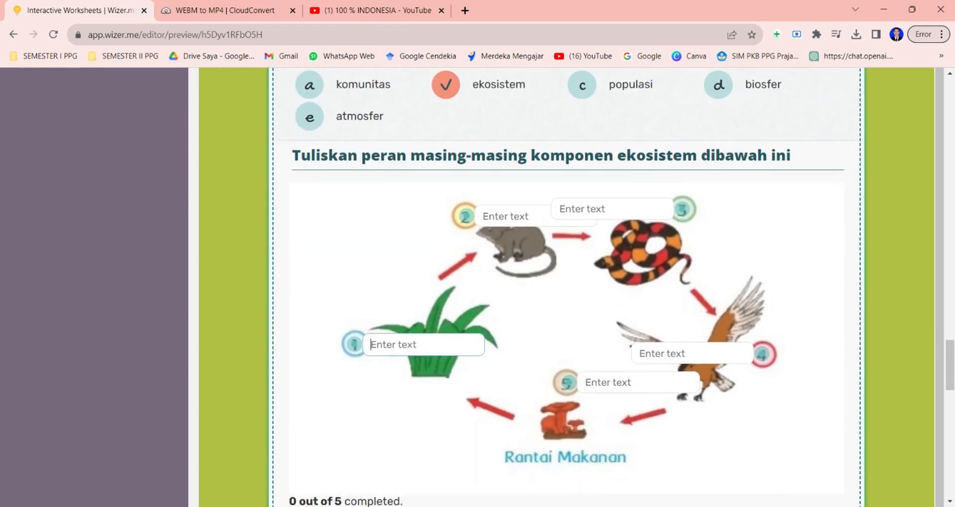
pyautogui.write('produsen')
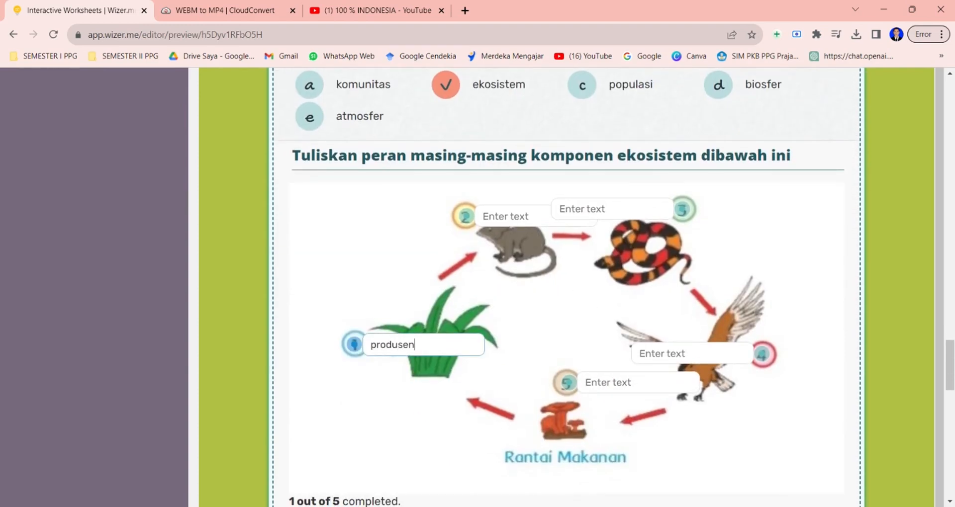
pyautogui.scroll(-7, 735, 422)
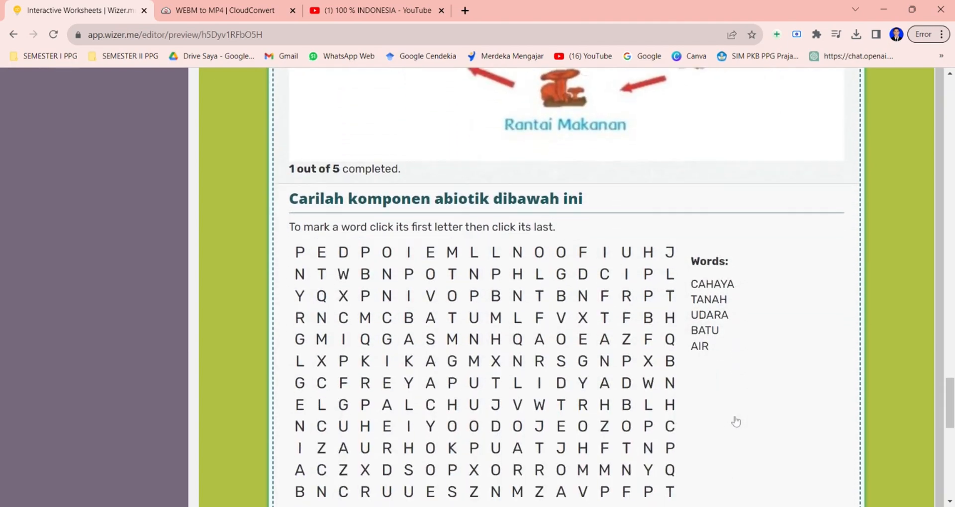
# Find the word BATU in the abiotic-components word search.
pyautogui.scroll(-1, 737, 264)
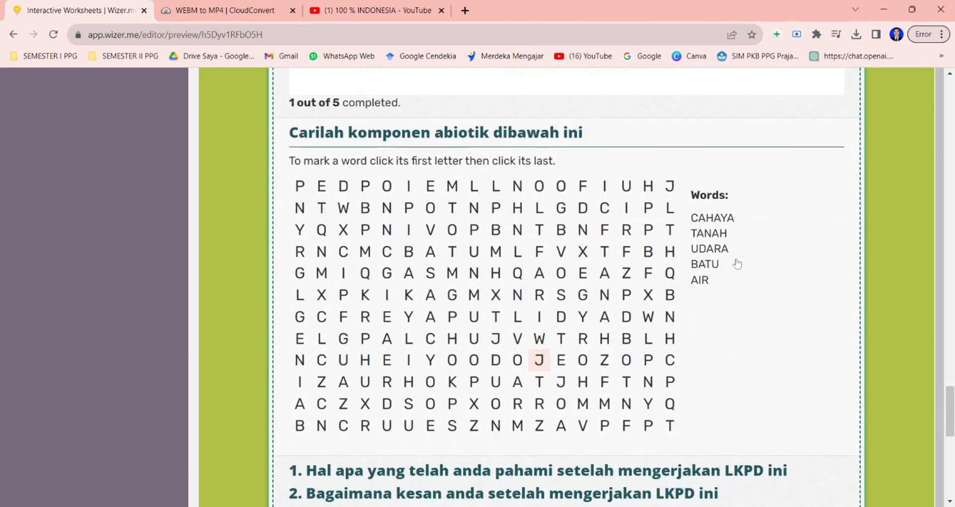
pyautogui.click(409, 255)
pyautogui.click(474, 252)
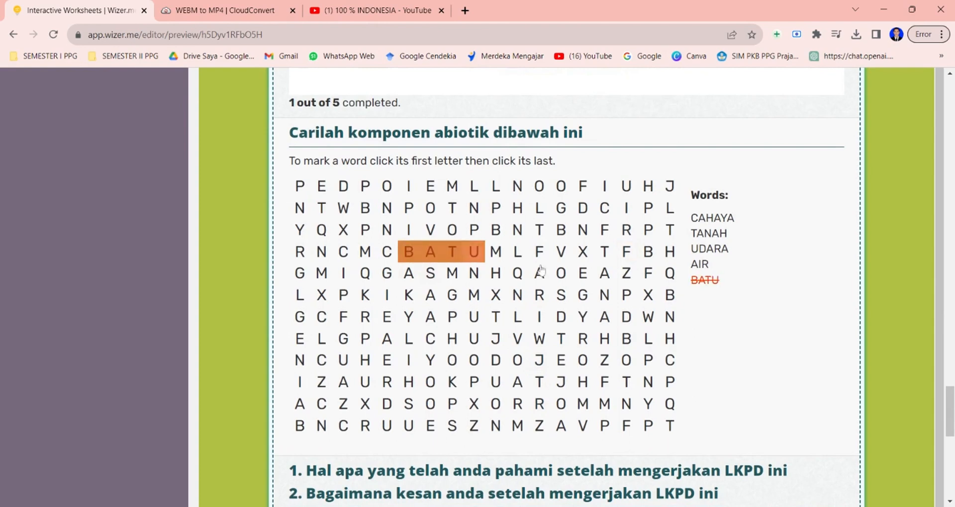
# Pick the middle reaction icon in the reflection activity.
pyautogui.scroll(-5, 757, 366)
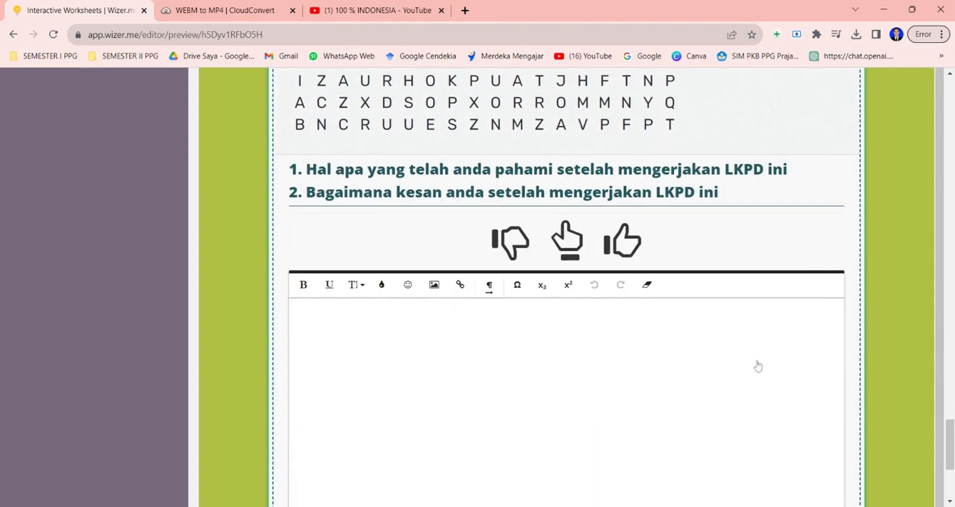
pyautogui.scroll(-1, 758, 367)
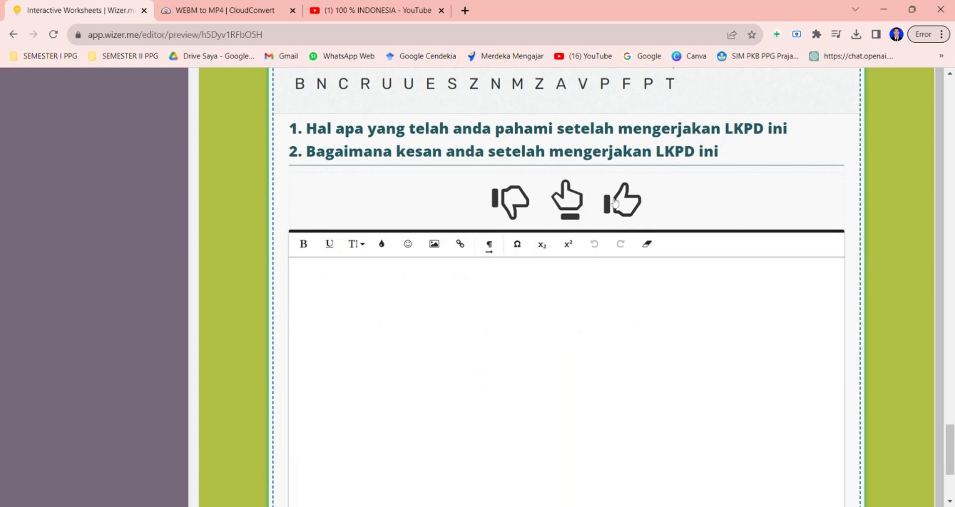
pyautogui.click(577, 213)
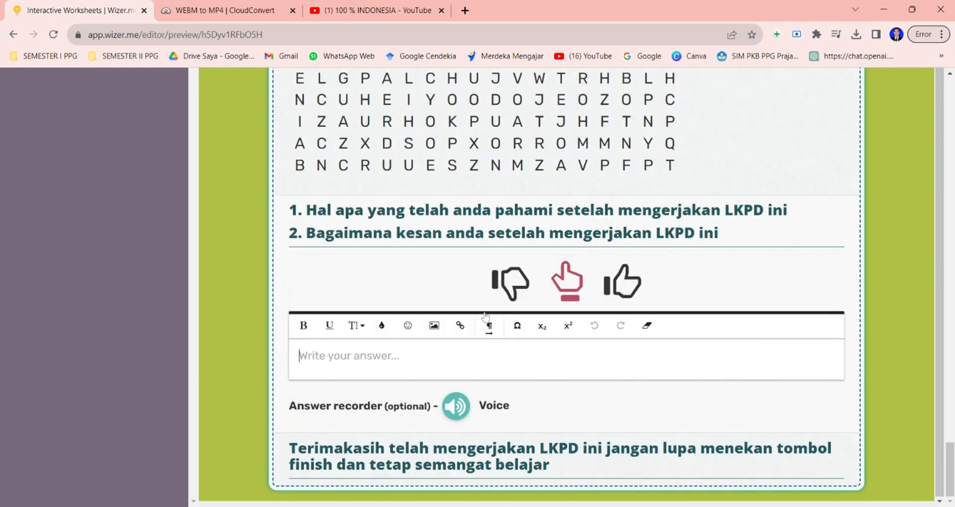
# Open the assignment dialog and create a new assignment via link.
pyautogui.scroll(20, 629, 415)
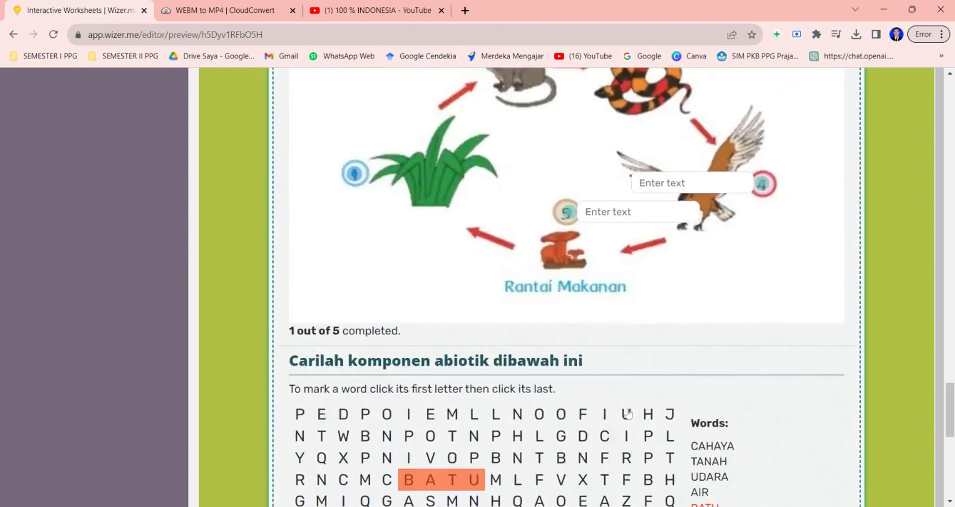
pyautogui.scroll(20, 567, 298)
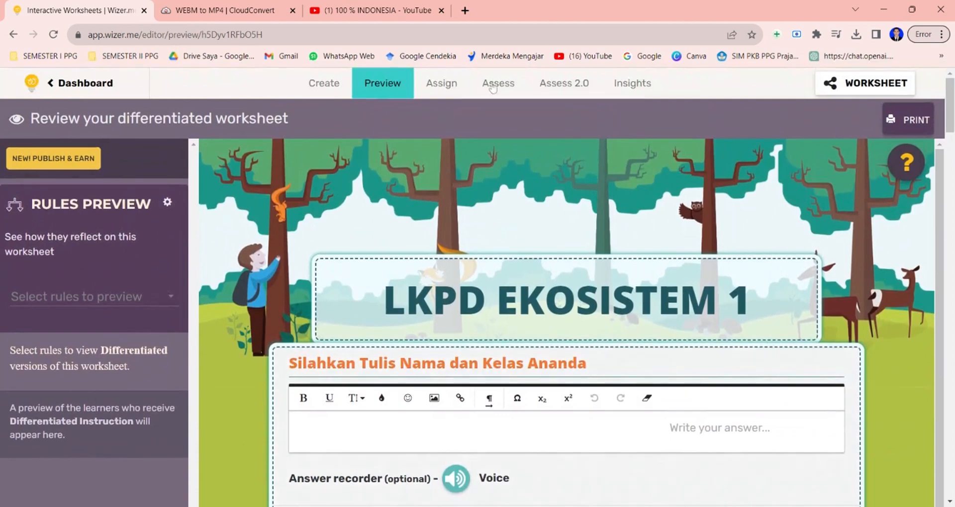
pyautogui.click(436, 85)
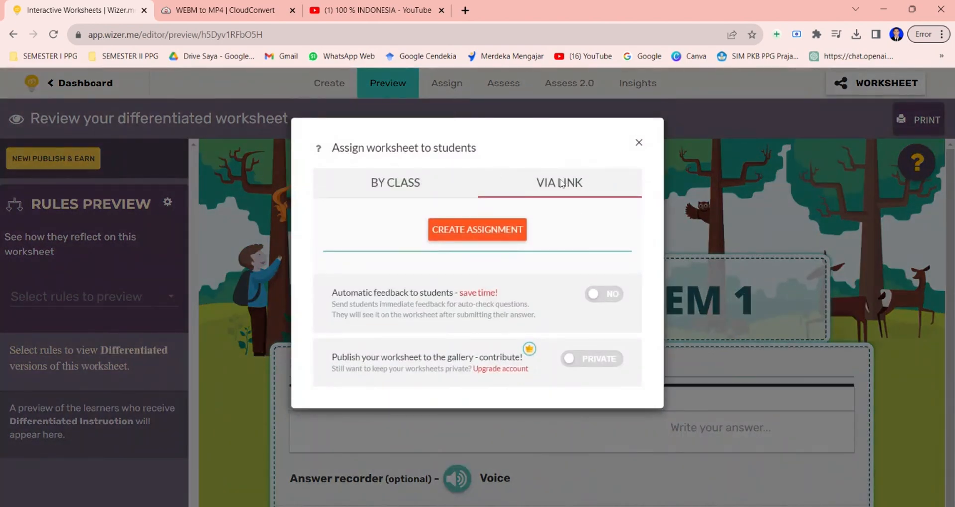
pyautogui.click(471, 234)
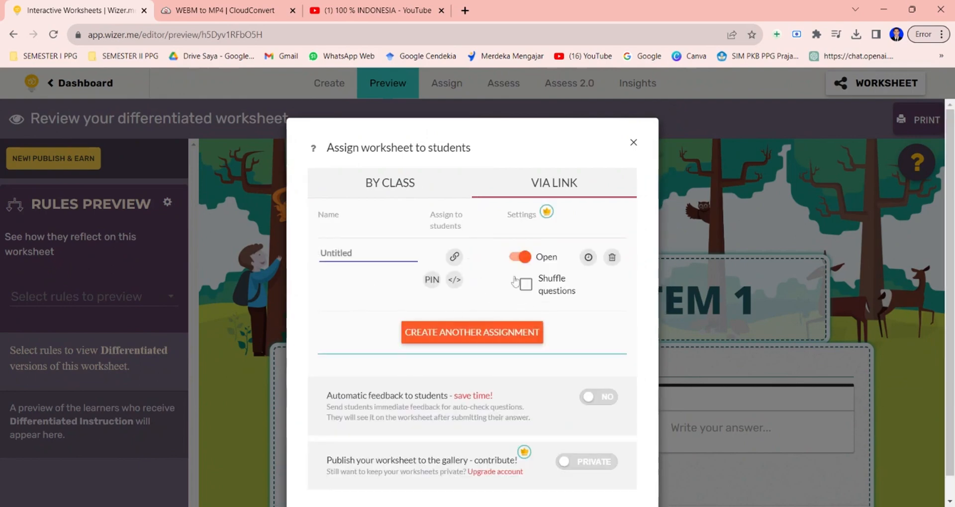
# Name the assignment LKPD EKOSISTEM 1 and turn on automatic feedback to students.
pyautogui.write('LK')
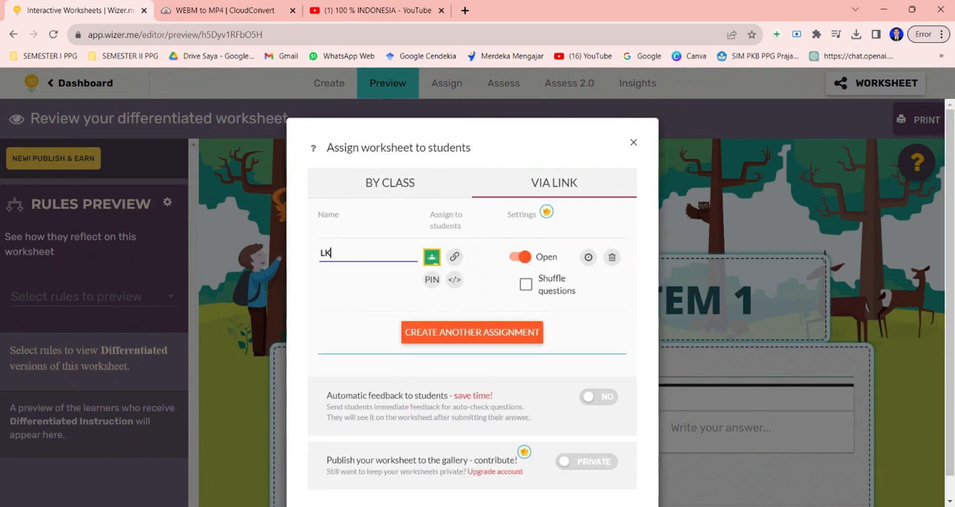
pyautogui.write('PD EKOSISTEM 1')
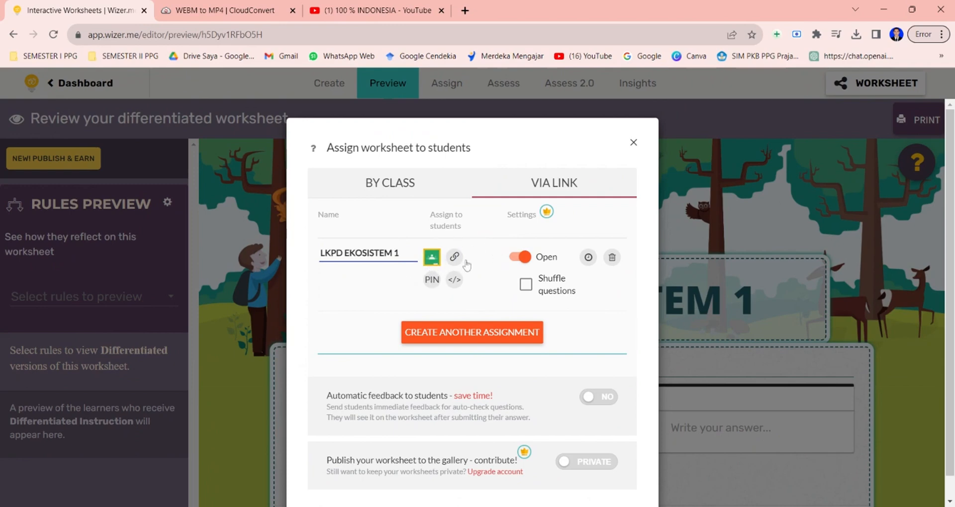
pyautogui.click(599, 398)
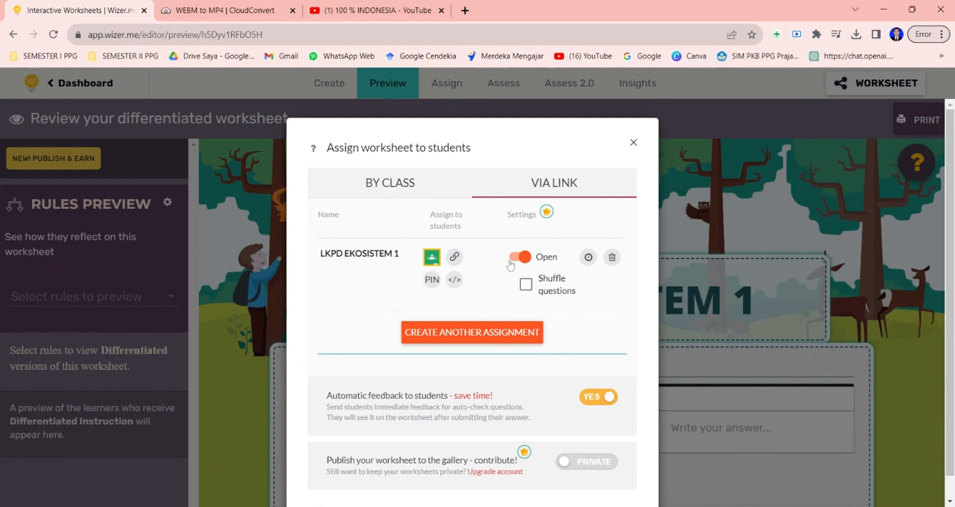
# Copy the assignment's share link for students.
pyautogui.click(454, 258)
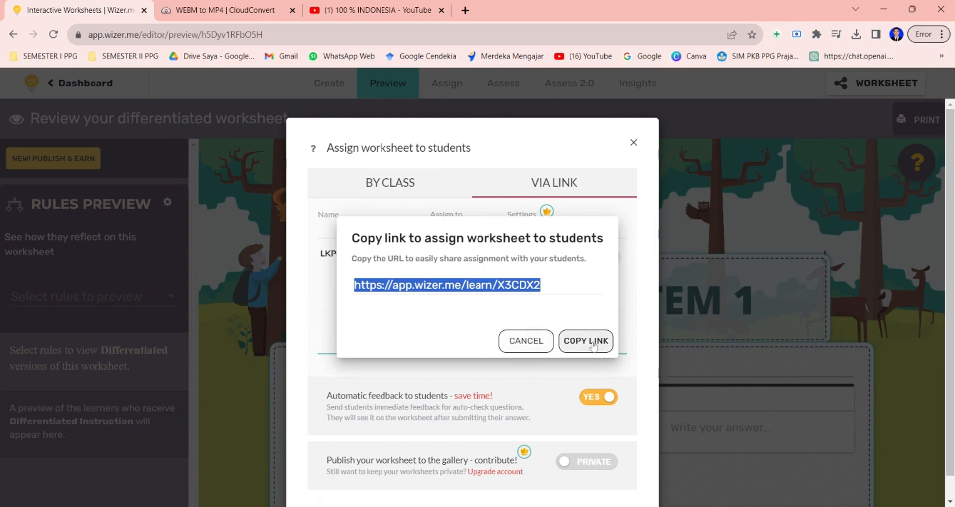
pyautogui.click(591, 350)
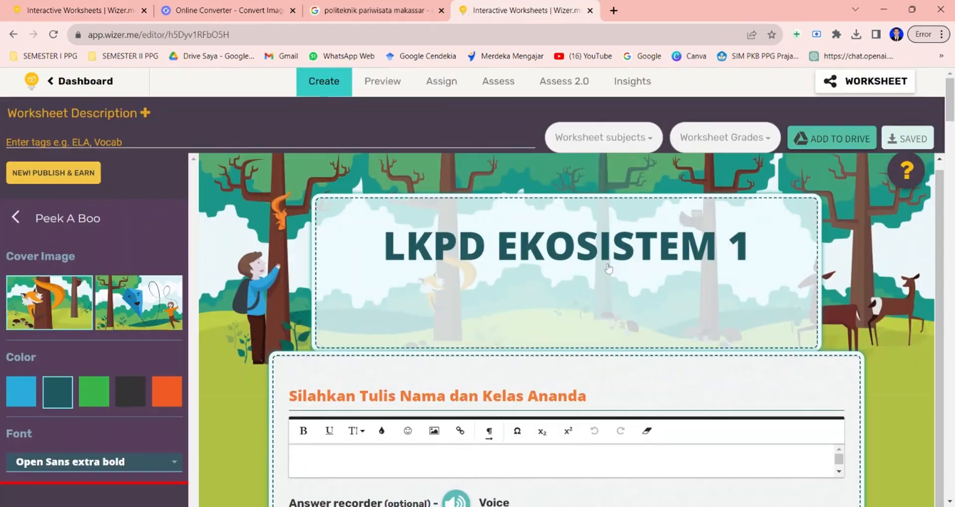
pyautogui.scroll(-2, 609, 269)
pyautogui.scroll(2, 609, 269)
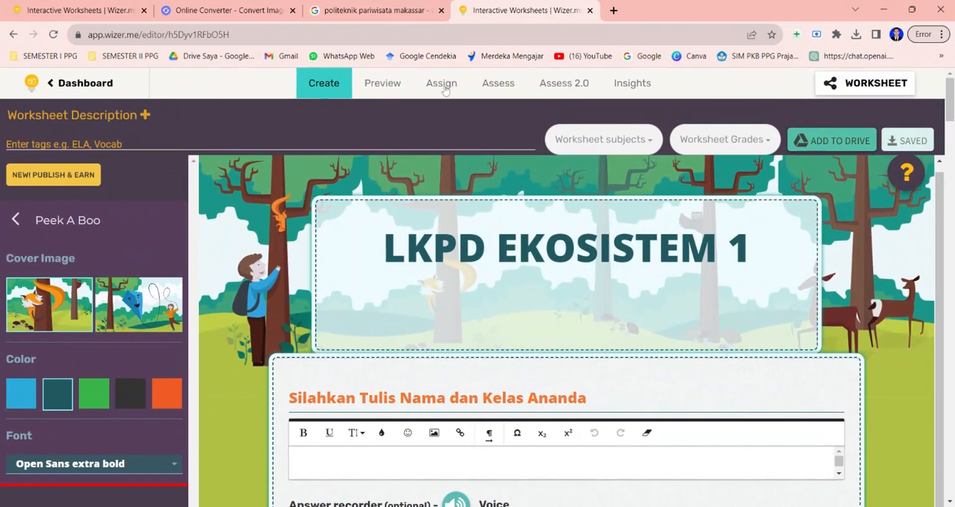
# Open the student answers for the assignment and play the recorded voice answer on the biotic/abiotic question.
pyautogui.click(503, 87)
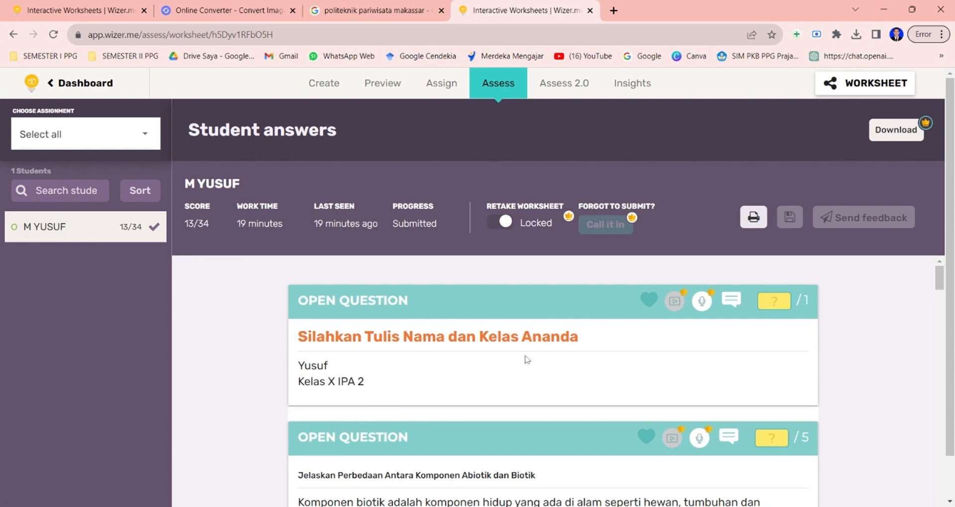
pyautogui.scroll(-3, 525, 358)
pyautogui.scroll(-1, 526, 358)
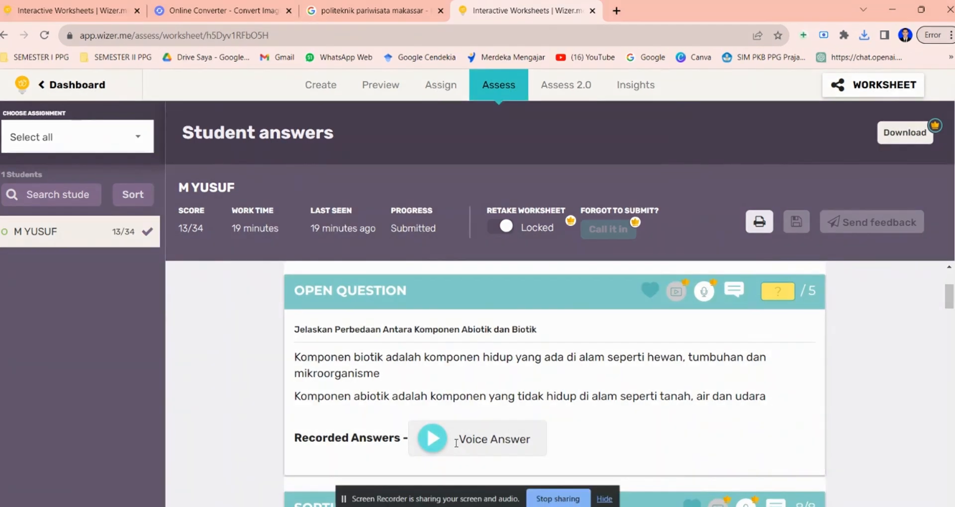
pyautogui.click(433, 439)
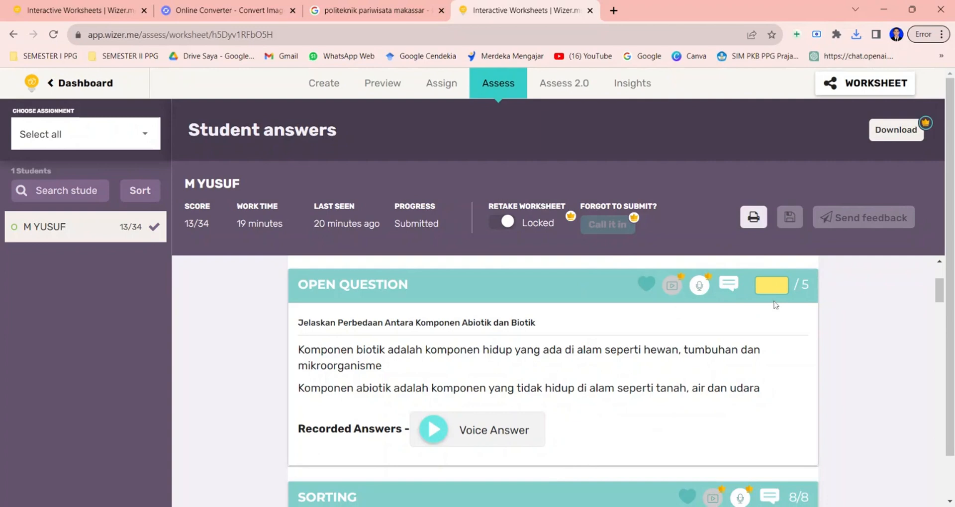
# Score the biotic/abiotic open question 4 out of 5 and add the comment 'sangat baik'.
pyautogui.write('4')
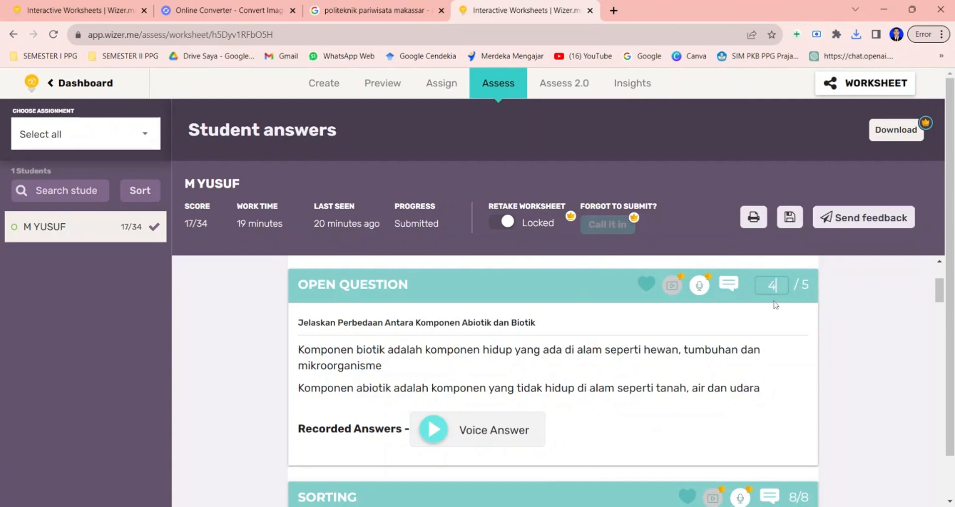
pyautogui.click(729, 286)
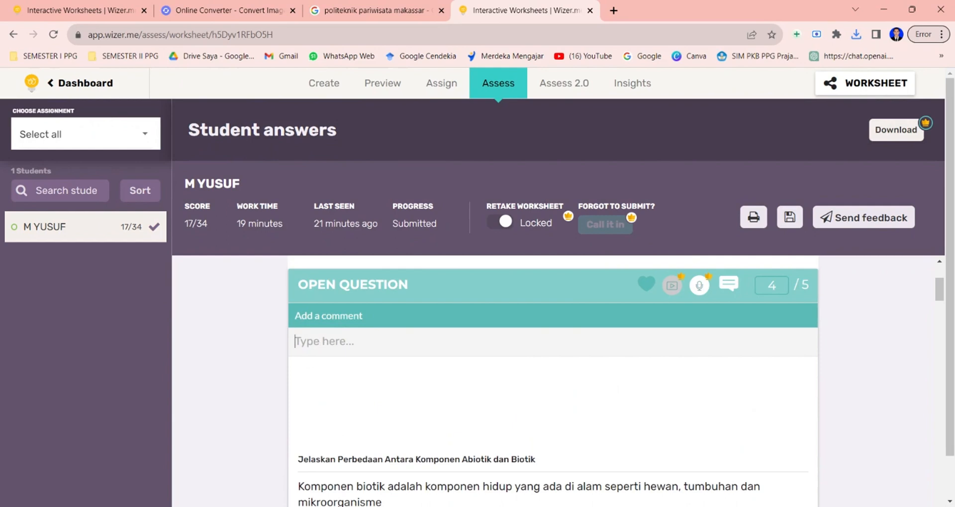
pyautogui.write('sangat')
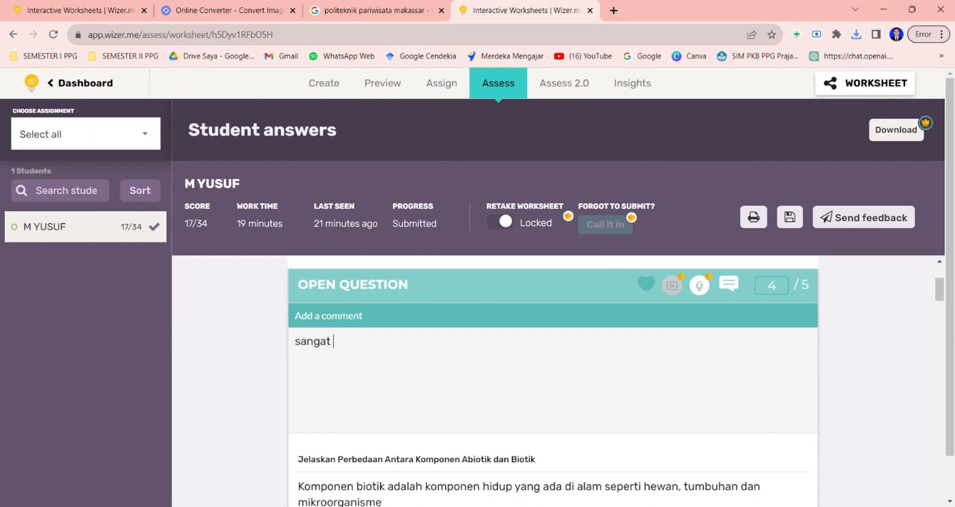
pyautogui.write('baik')
# Add a comment beginning 'wah luar bia' to the sorting activity.
pyautogui.scroll(-5, 552, 382)
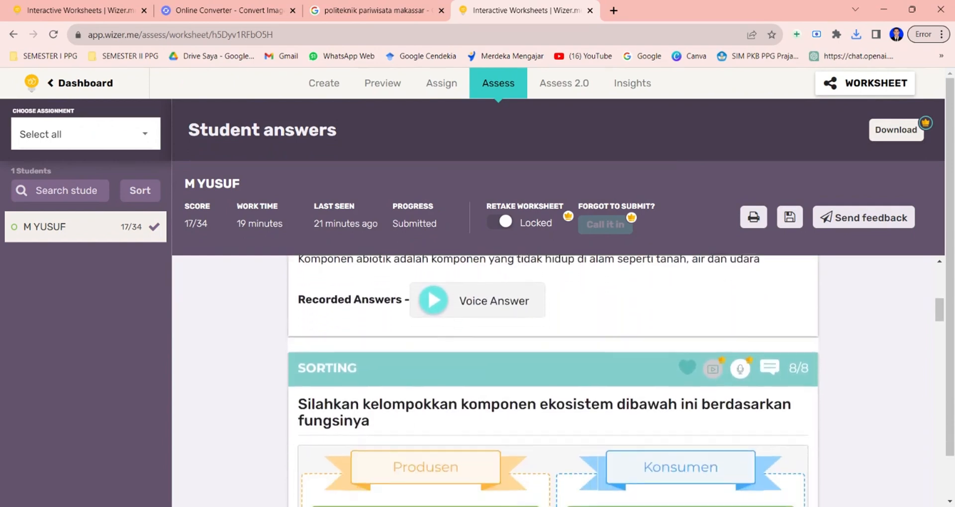
pyautogui.scroll(-1, 552, 382)
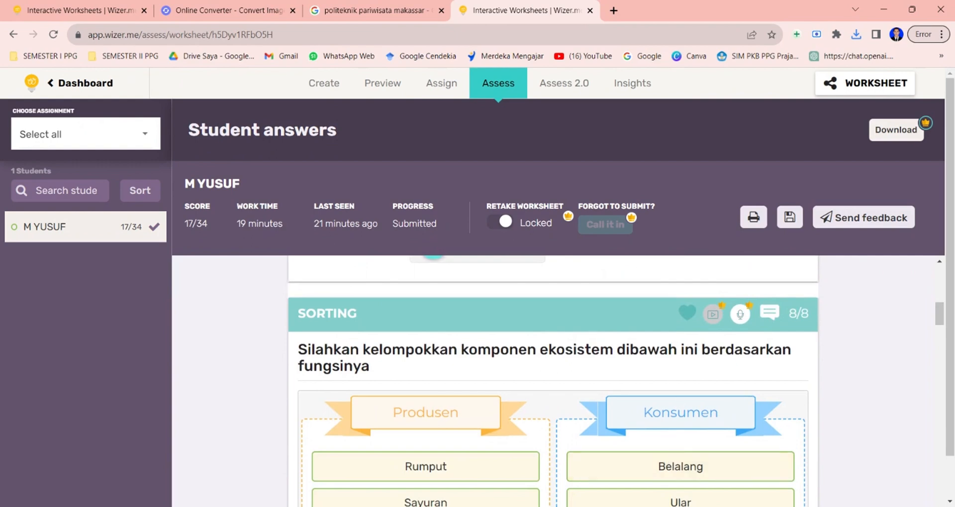
pyautogui.click(768, 318)
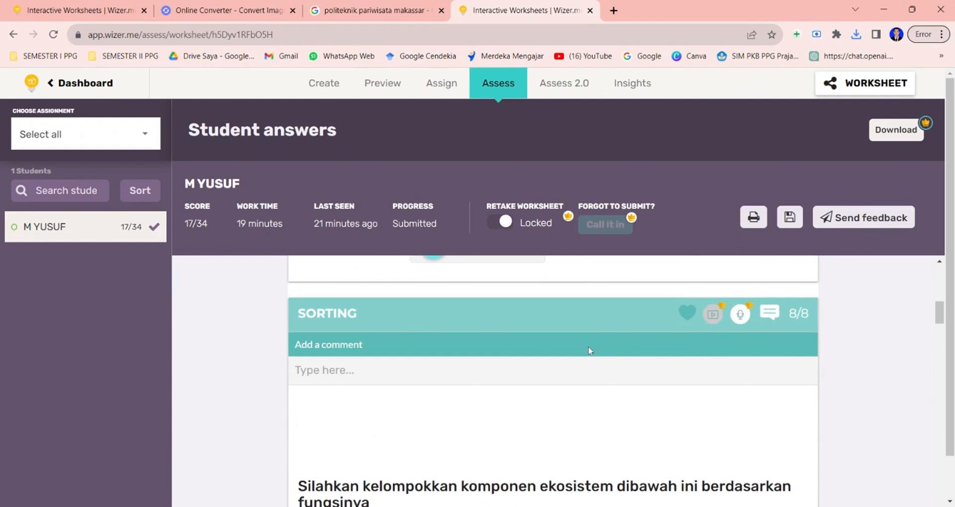
pyautogui.click(566, 369)
pyautogui.write('wah')
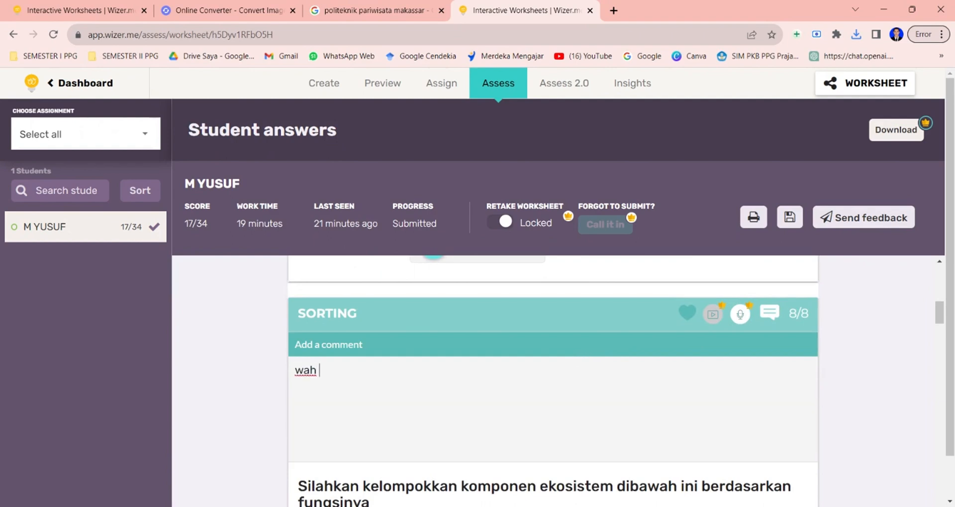
pyautogui.write(' luar biasa')
# Score the food chain drawing activity 5 out of 5.
pyautogui.scroll(-5, 554, 381)
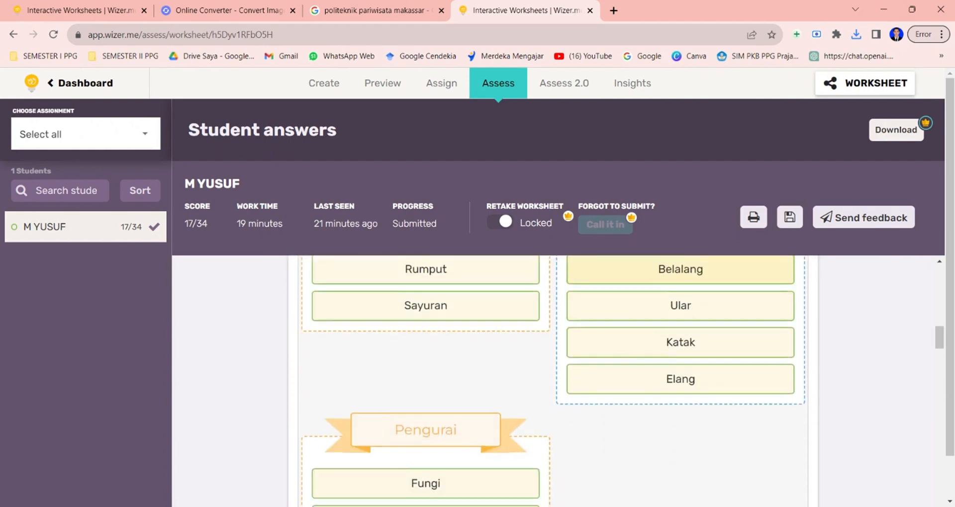
pyautogui.scroll(-5, 553, 381)
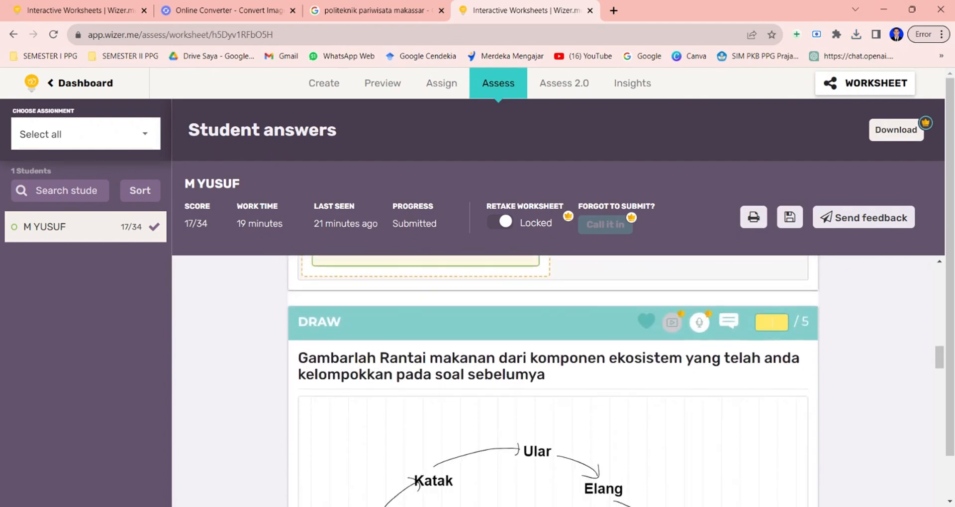
pyautogui.write('5')
# Add the comment 'lebih teliti lagi yah' to the matching activity.
pyautogui.scroll(-6, 757, 435)
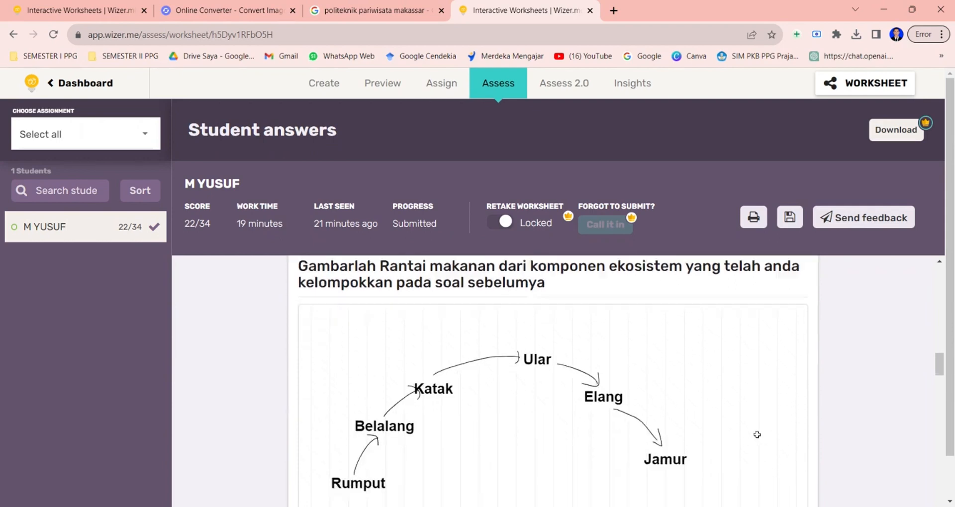
pyautogui.scroll(-1, 554, 381)
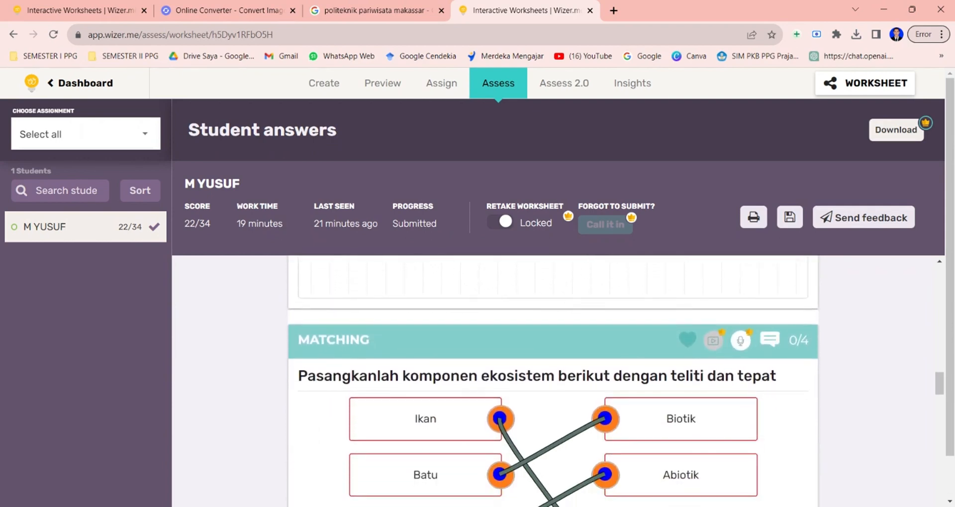
pyautogui.click(770, 319)
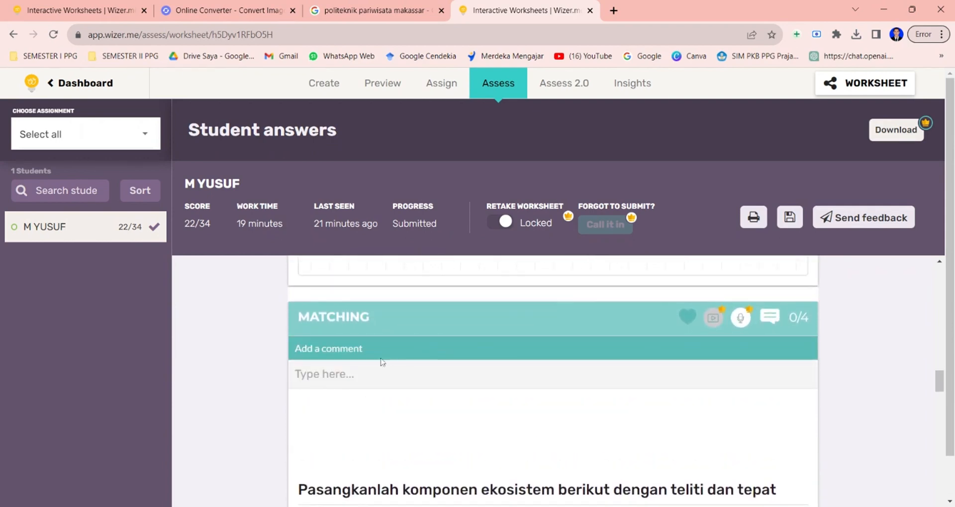
pyautogui.write('lebih teliti lagi yah')
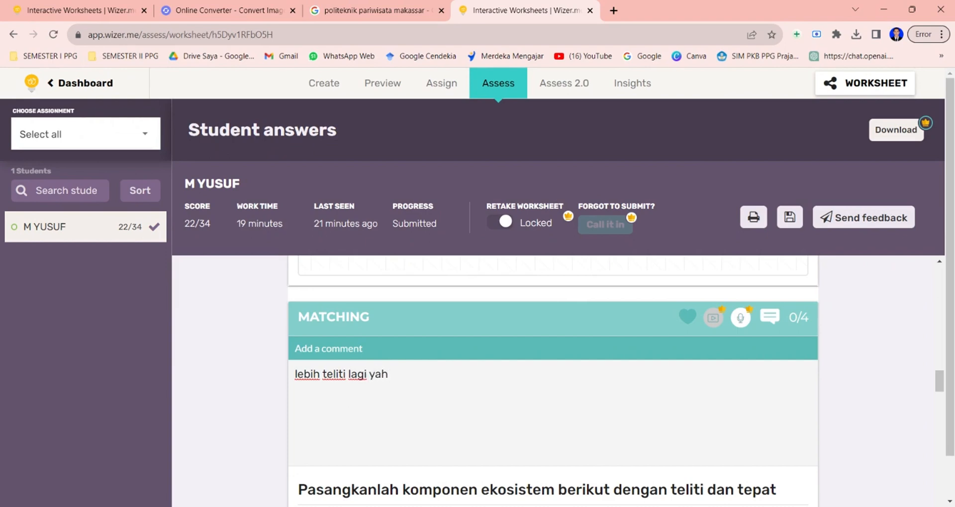
pyautogui.scroll(-6, 553, 381)
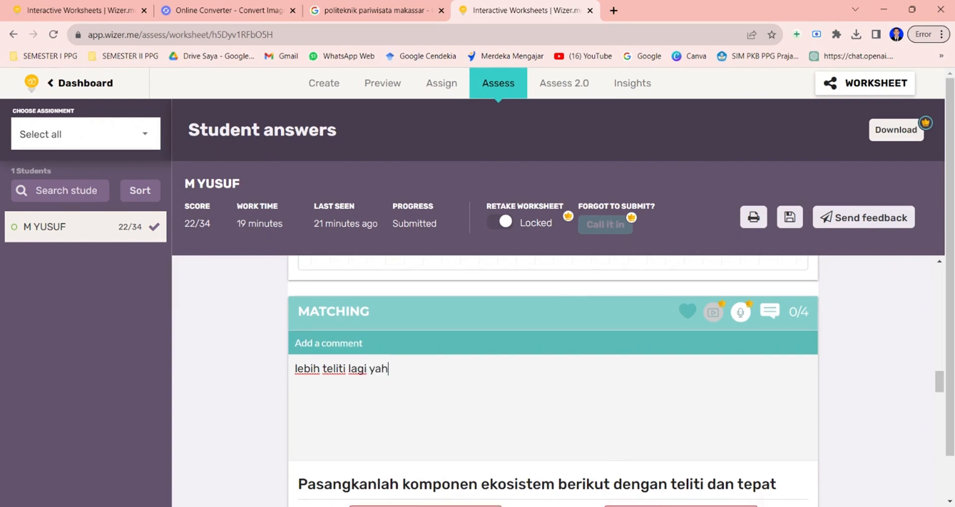
# Review the student's remaining answers down to the reflection activity.
pyautogui.scroll(-6, 553, 381)
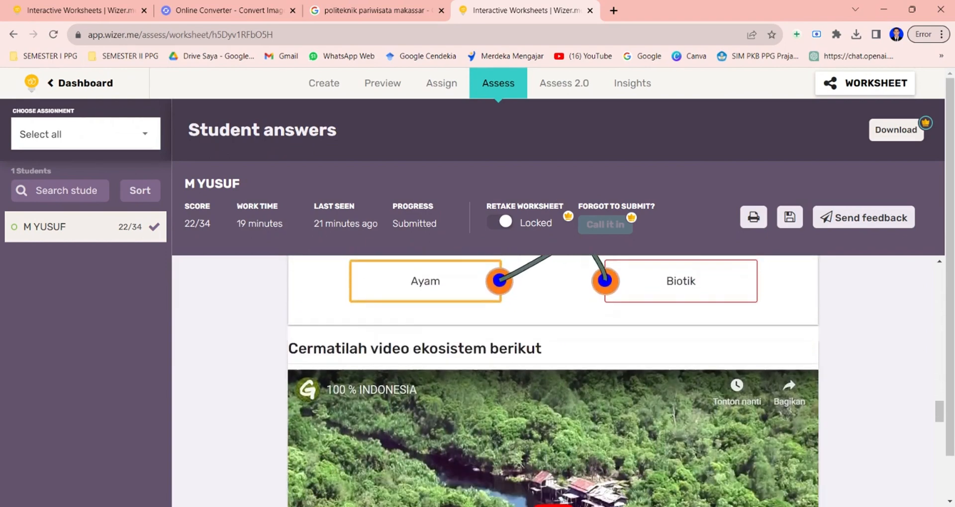
pyautogui.scroll(-4, 553, 382)
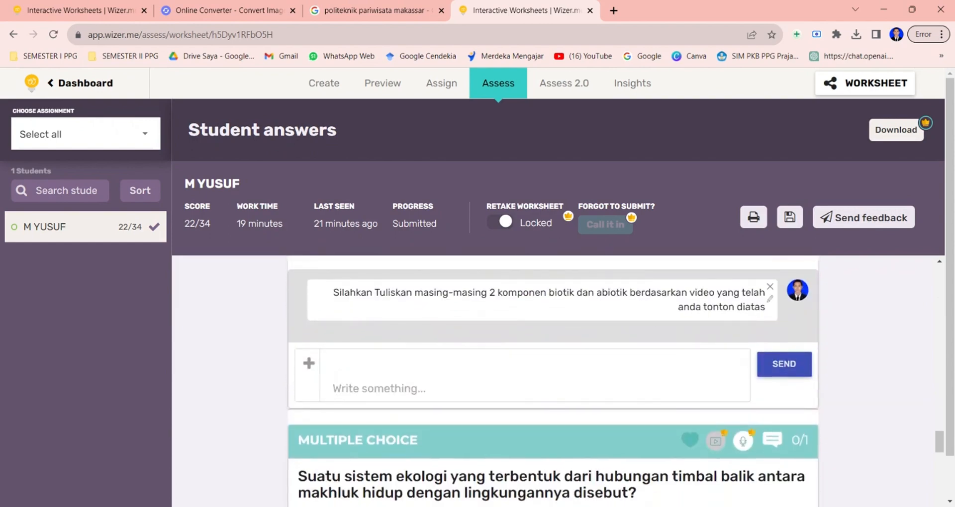
pyautogui.scroll(-3, 553, 381)
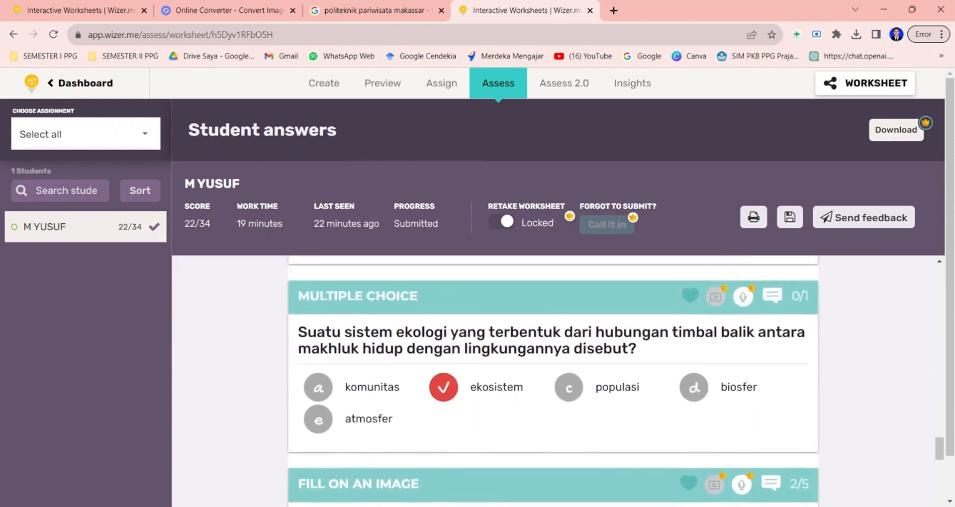
pyautogui.scroll(-2, 553, 381)
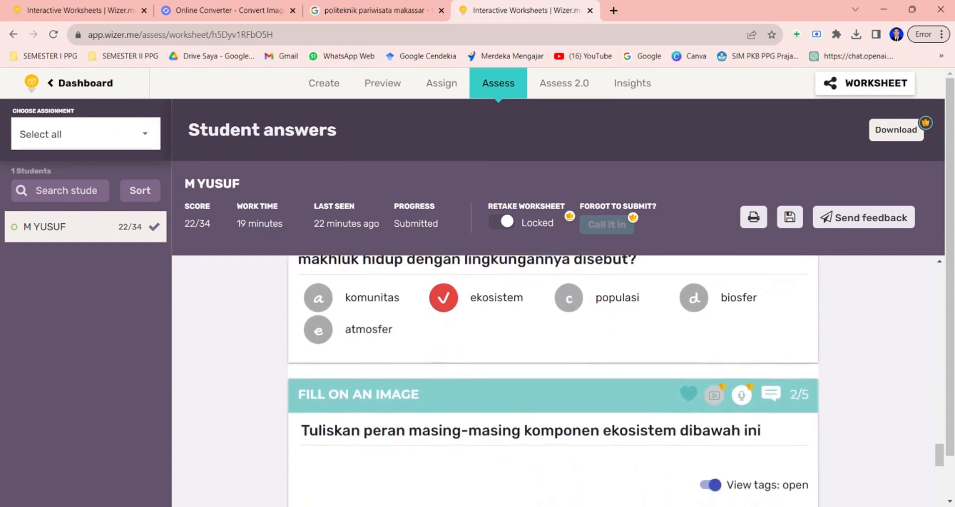
pyautogui.scroll(-4, 553, 382)
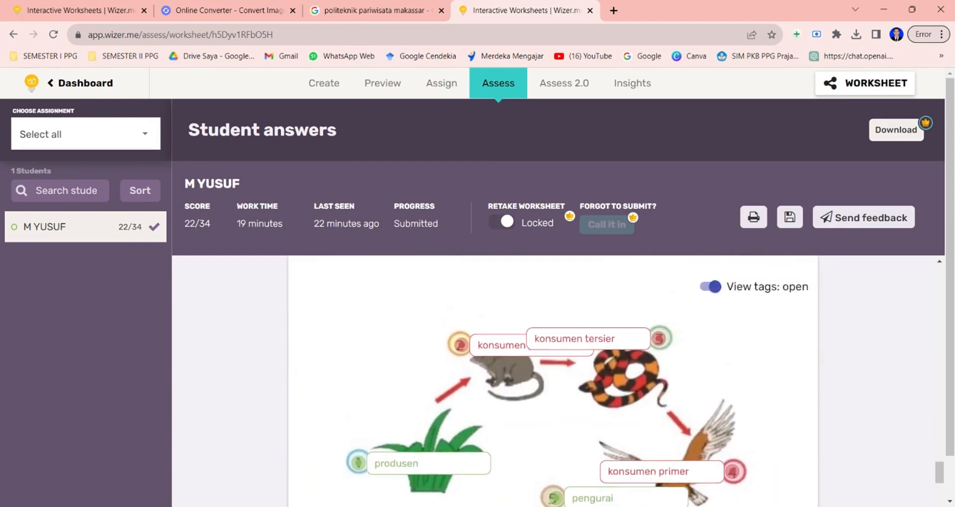
pyautogui.scroll(-5, 553, 381)
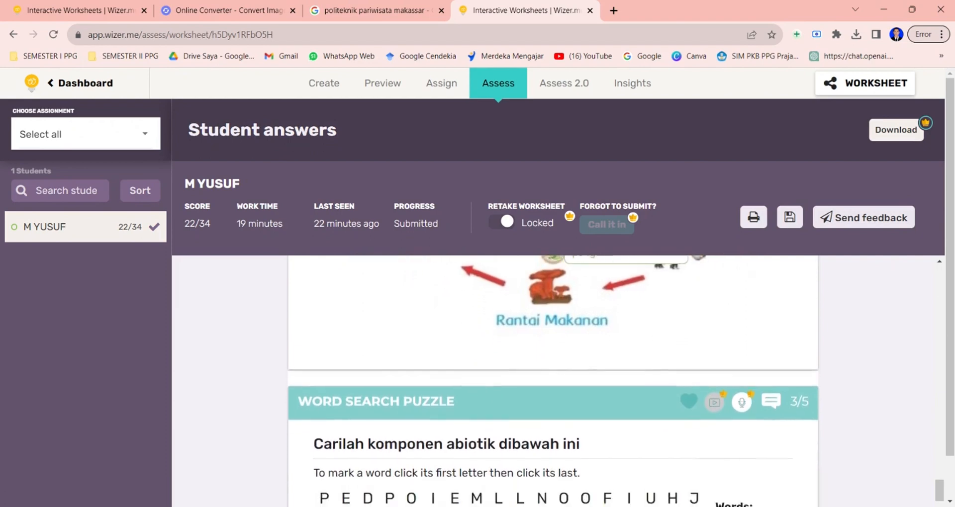
pyautogui.scroll(-4, 553, 381)
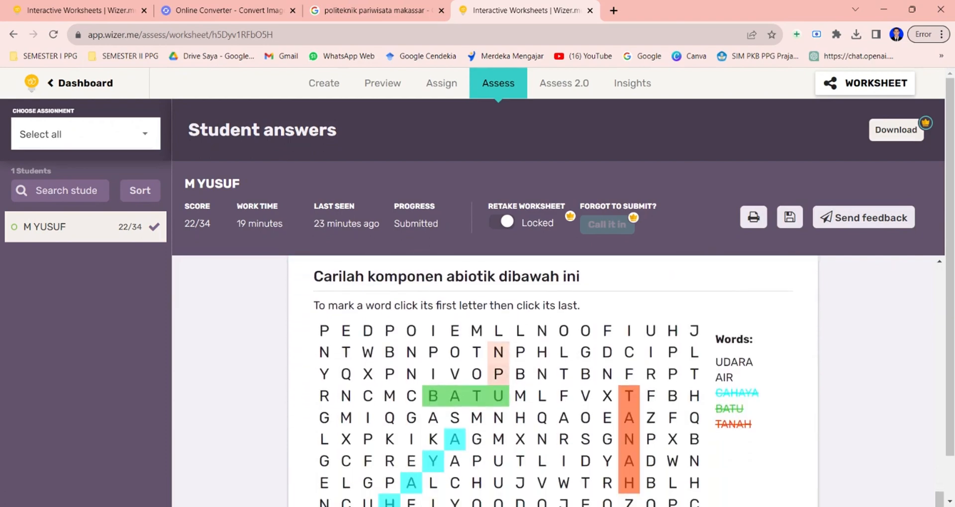
pyautogui.scroll(-3, 639, 306)
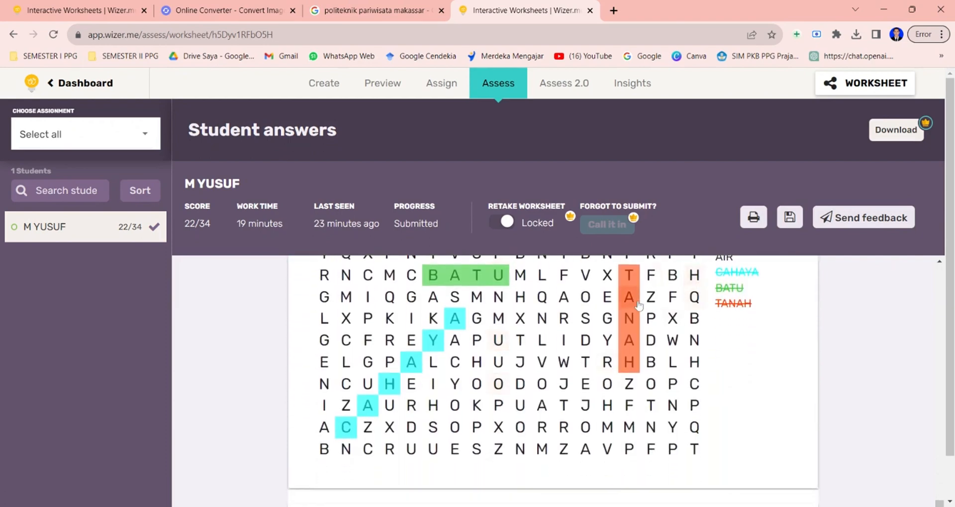
pyautogui.scroll(-6, 639, 306)
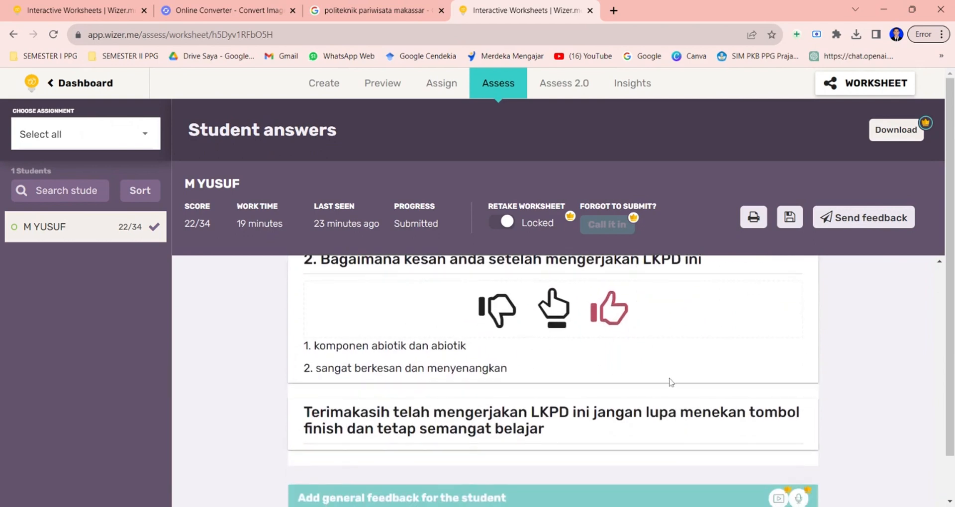
pyautogui.scroll(-3, 672, 382)
# Write the general feedback 'secara keseluruhan sudah sangat baik, ayo lebih belajar lagi dan tetap semangat' and send it to the student.
pyautogui.click(349, 483)
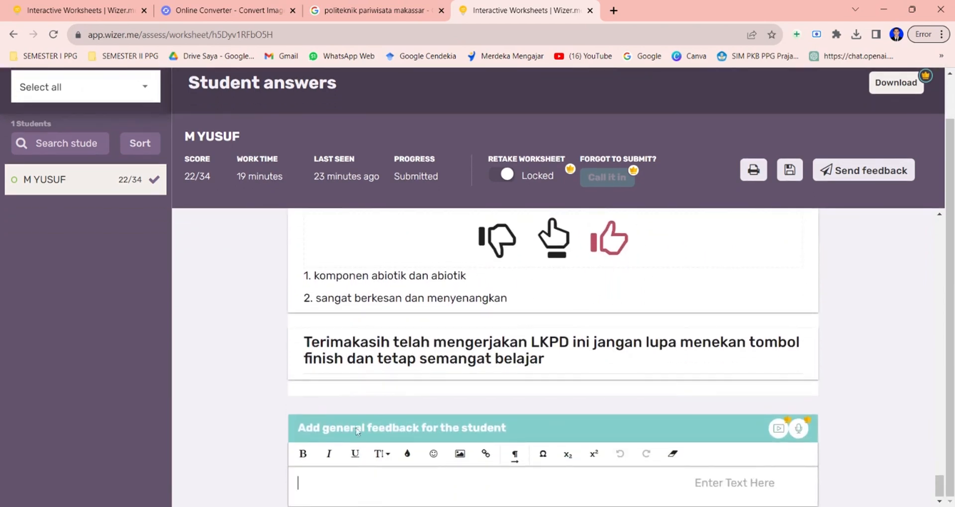
pyautogui.write('sec')
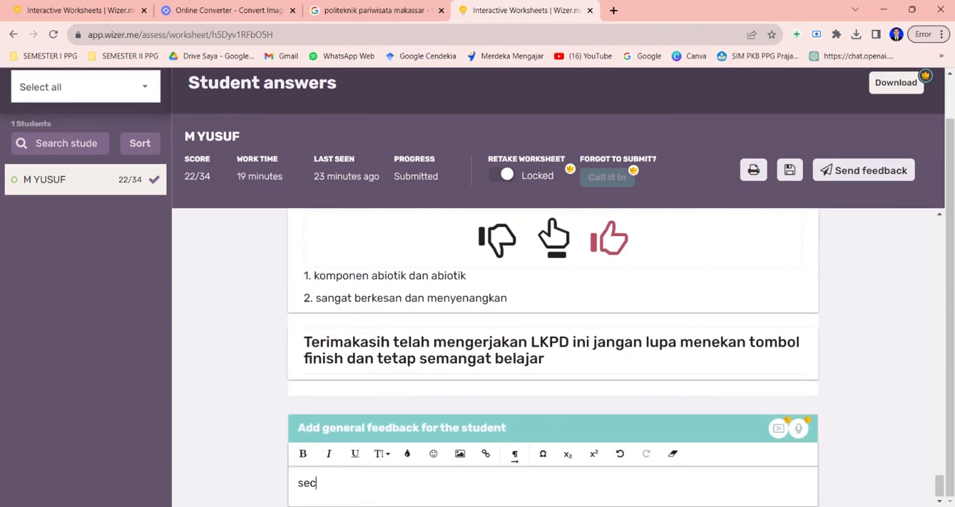
pyautogui.write('ara keseluruhan sudah ')
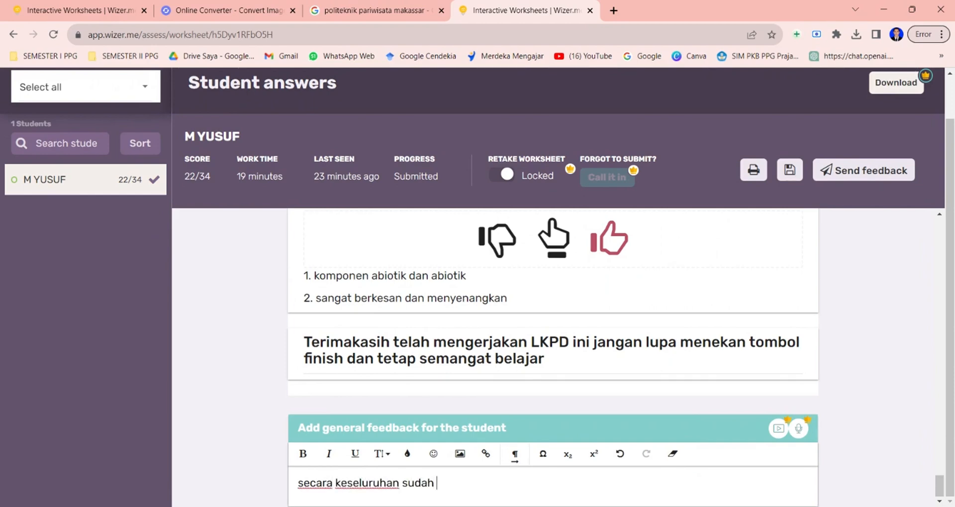
pyautogui.write('sangat baik')
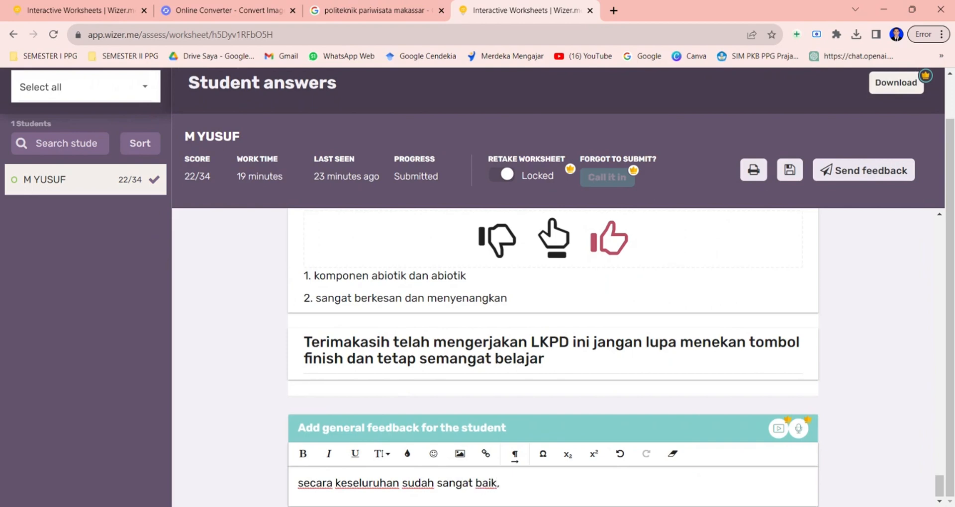
pyautogui.write(', ayo lebih bel')
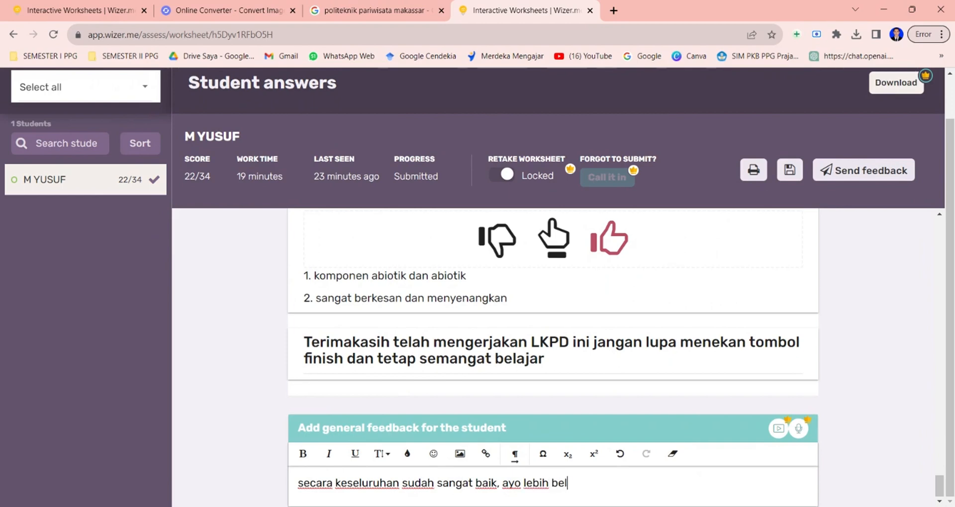
pyautogui.write('ajar lag')
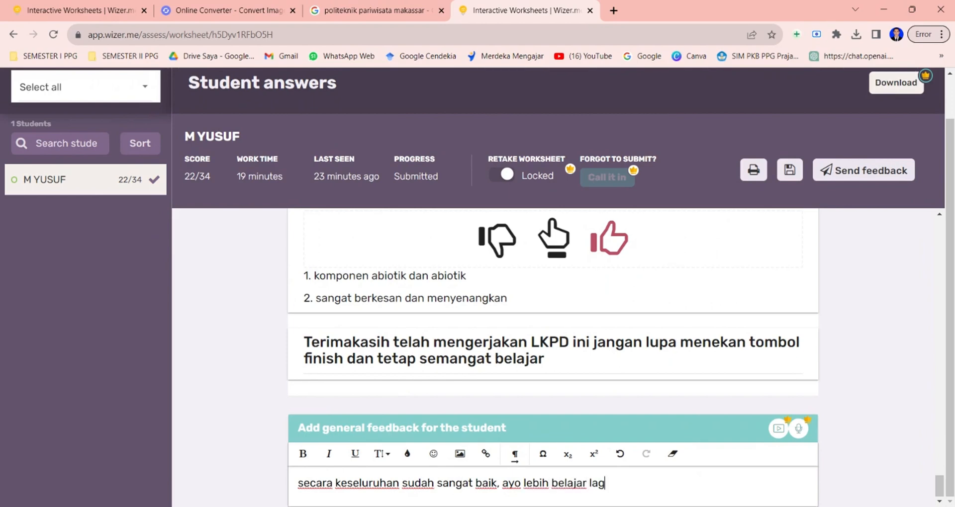
pyautogui.write('i dan tetap semangat')
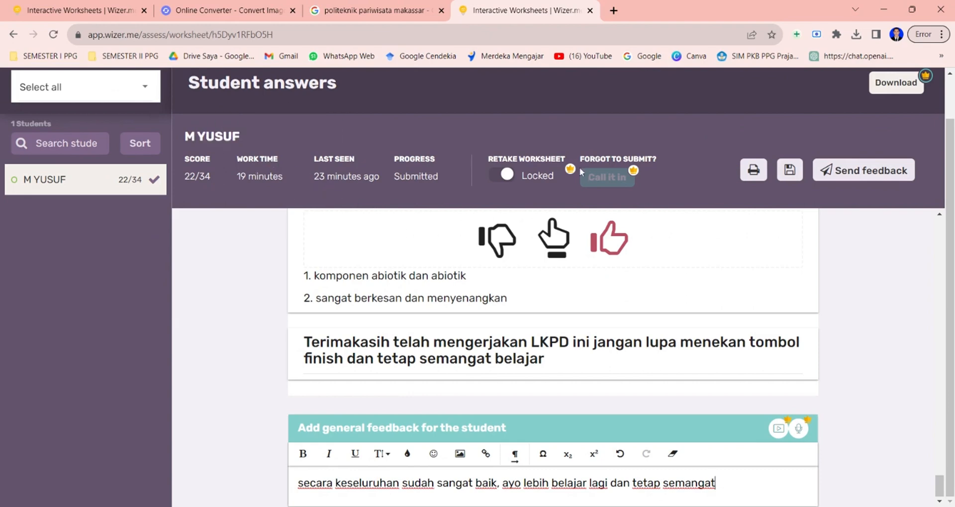
pyautogui.click(851, 174)
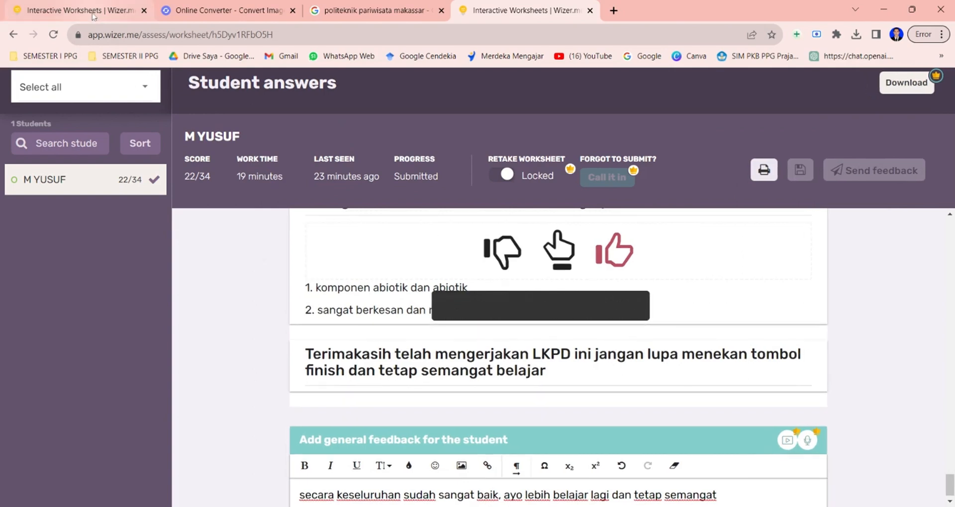
# Close the search results tab and reload the student's worksheet tab.
pyautogui.click(441, 10)
pyautogui.click(79, 10)
pyautogui.click(54, 35)
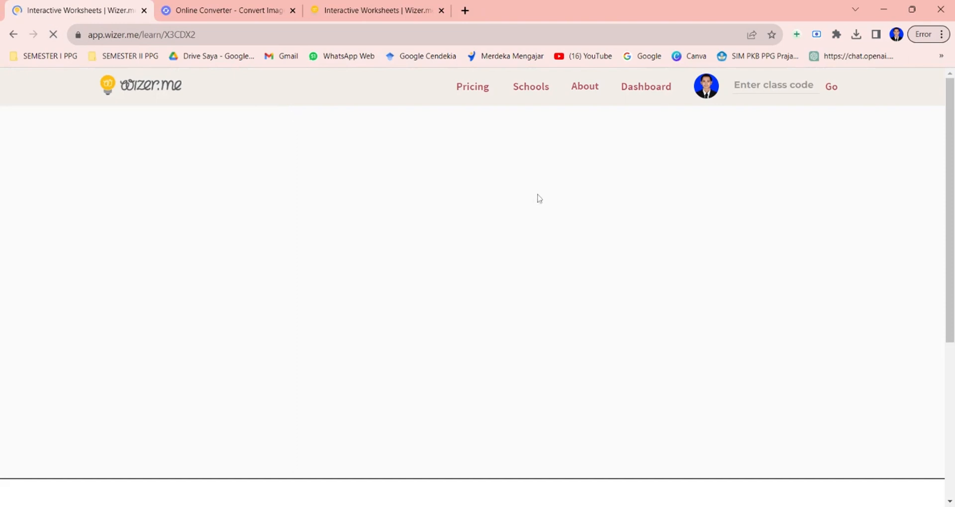
# Review the student's reloaded worksheet, checking the general feedback, activity comments and scores down to the reflection activity.
pyautogui.scroll(-1, 554, 195)
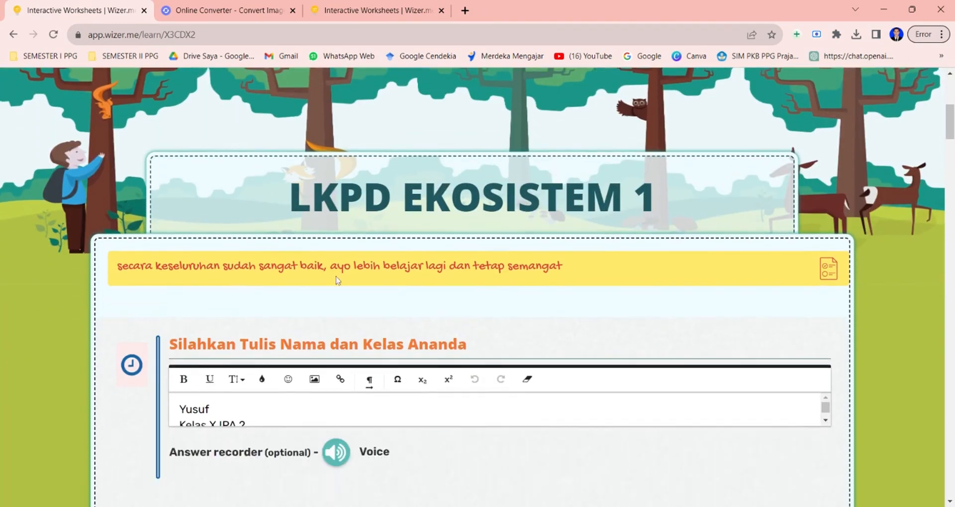
pyautogui.scroll(-4, 409, 286)
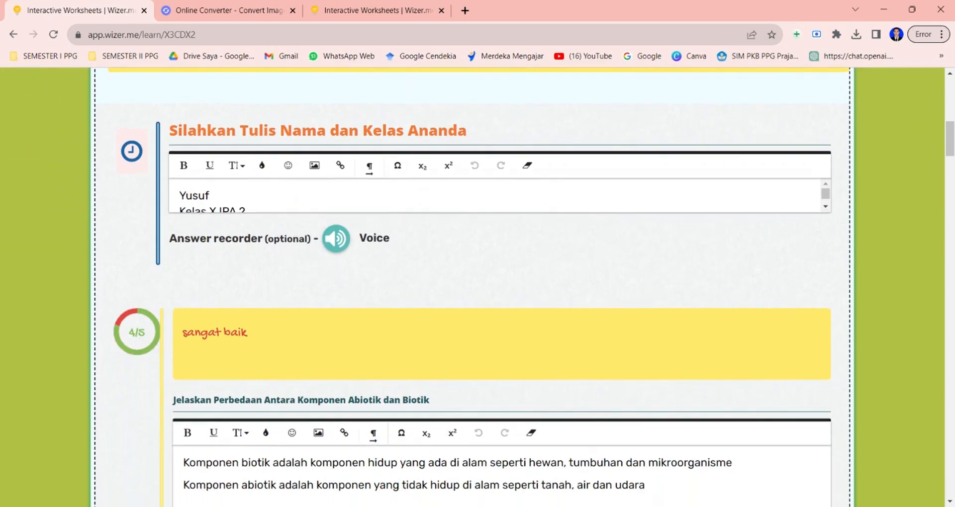
pyautogui.scroll(-1, 525, 280)
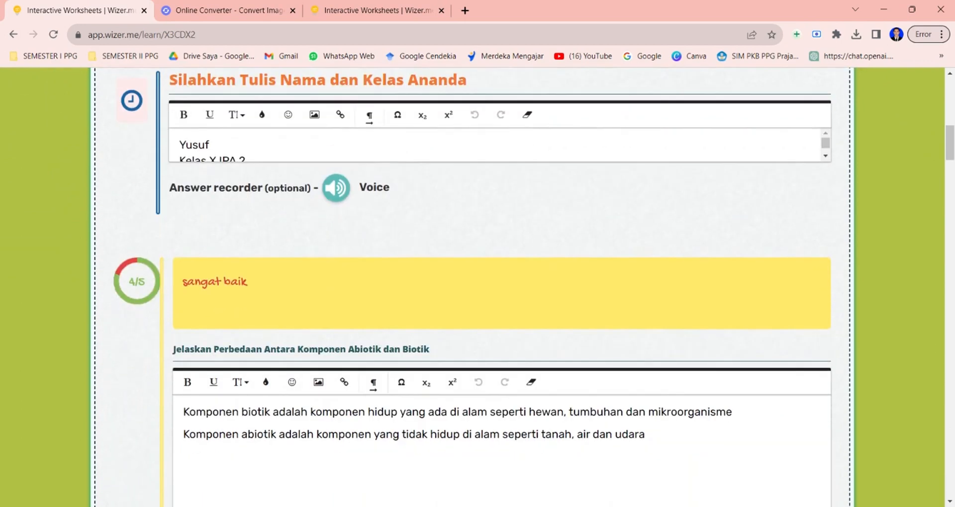
pyautogui.scroll(-4, 462, 287)
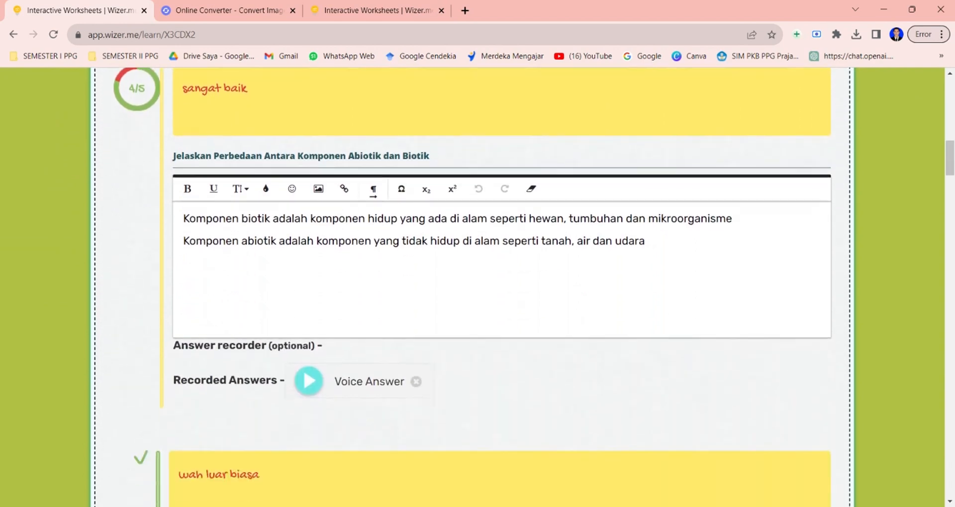
pyautogui.scroll(-7, 238, 379)
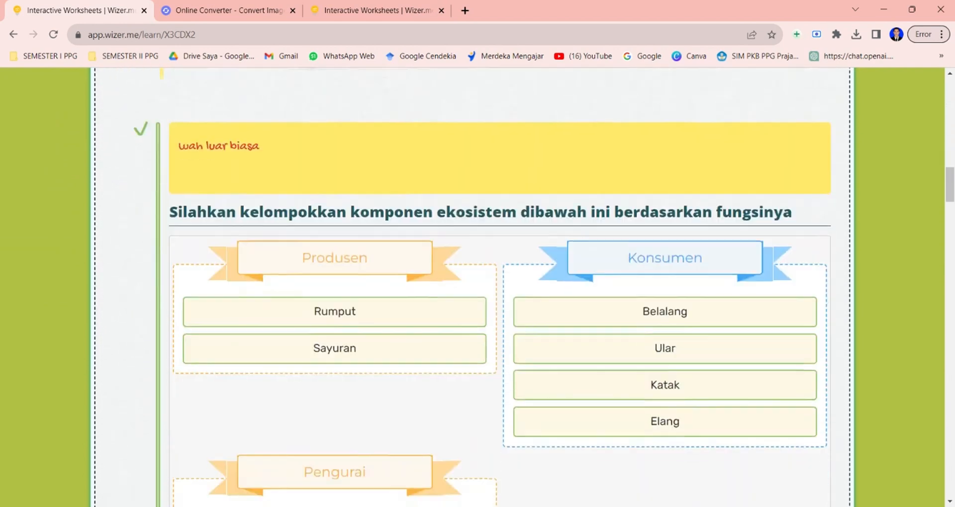
pyautogui.scroll(-5, 121, 211)
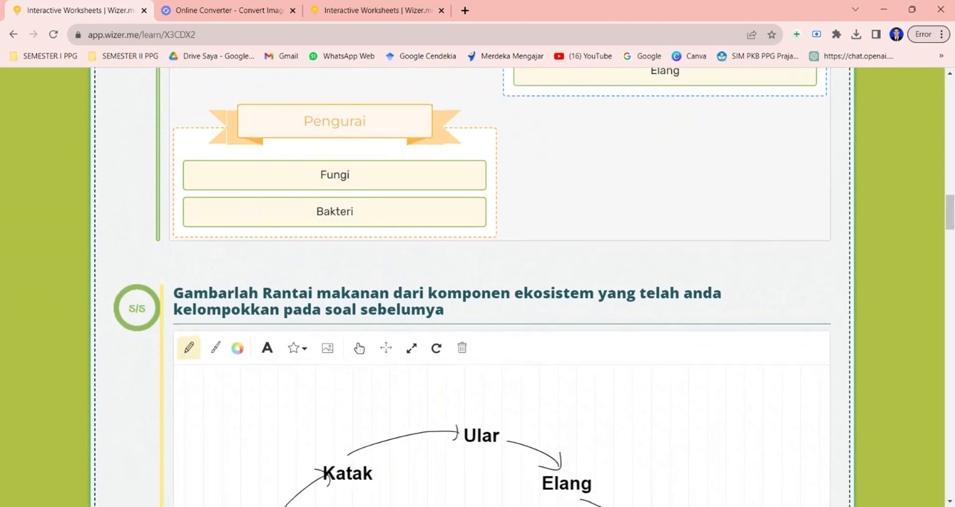
pyautogui.scroll(-2, 209, 293)
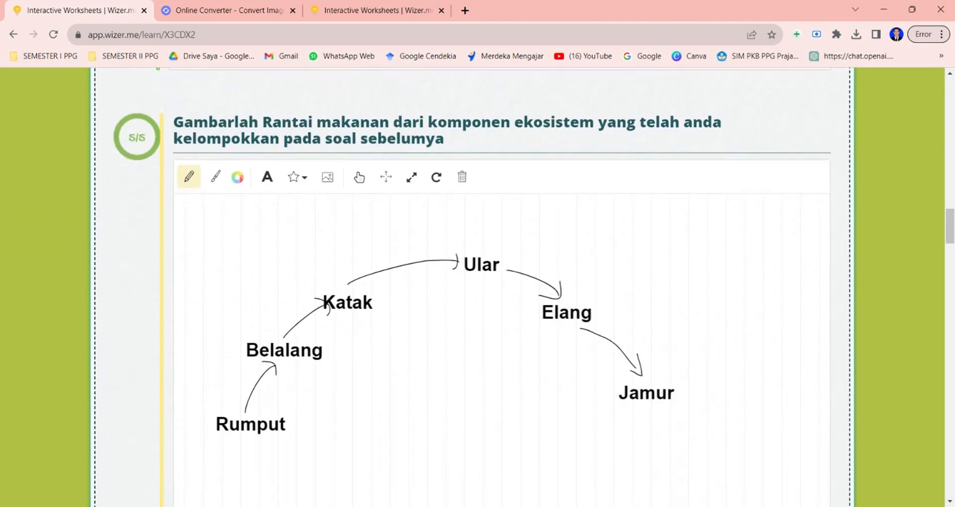
pyautogui.scroll(-1, 473, 288)
pyautogui.scroll(-1, 473, 288)
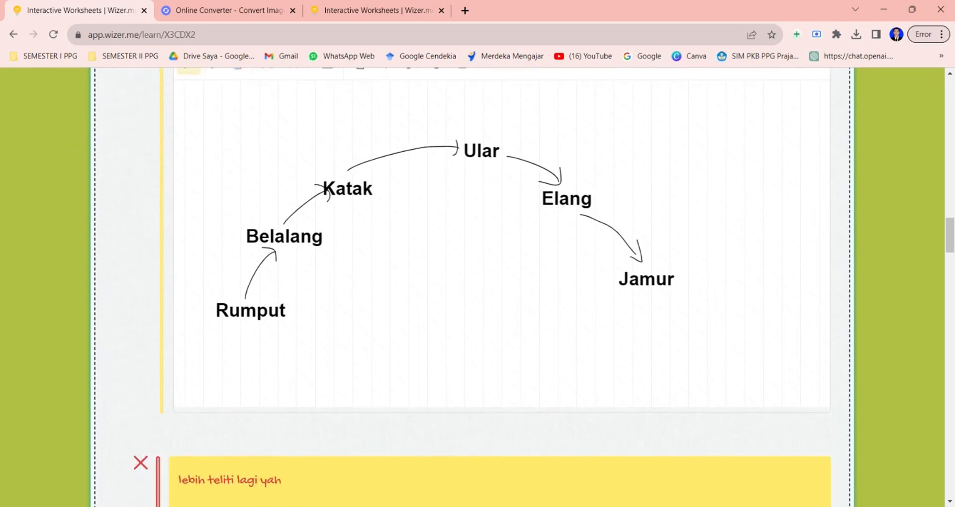
pyautogui.scroll(-13, 472, 288)
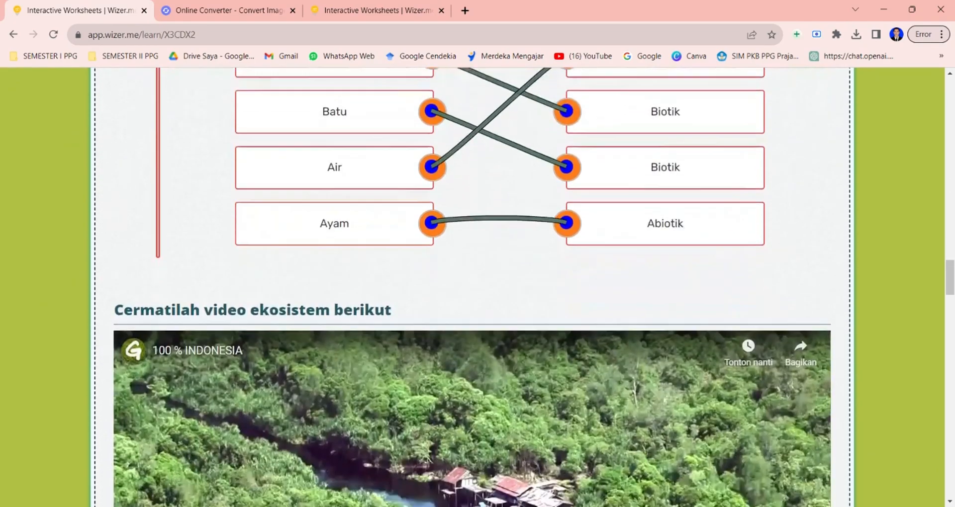
pyautogui.scroll(-17, 473, 288)
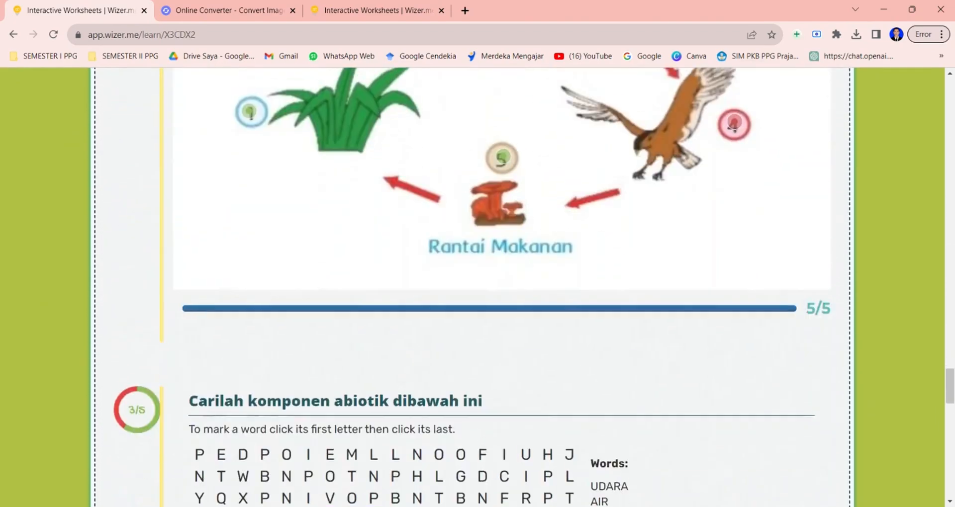
pyautogui.scroll(-5, 473, 288)
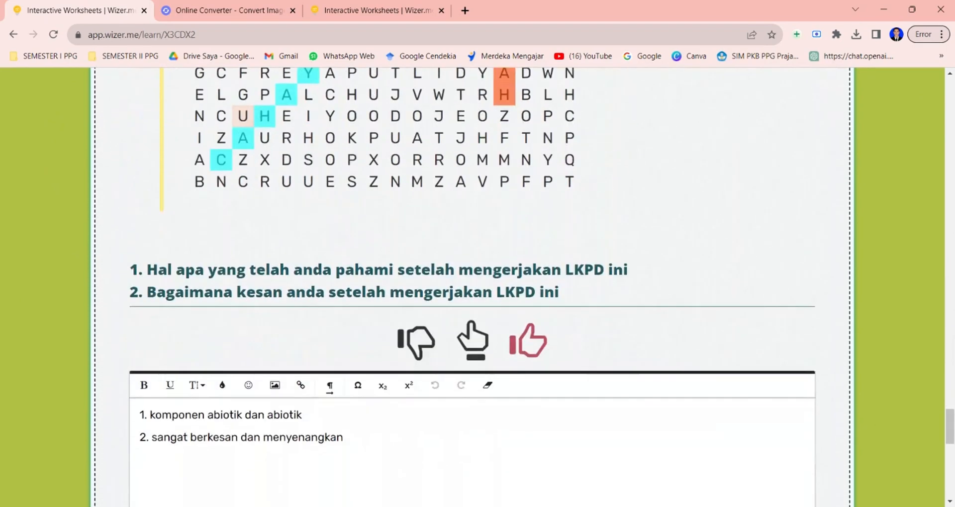
pyautogui.scroll(-5, 473, 288)
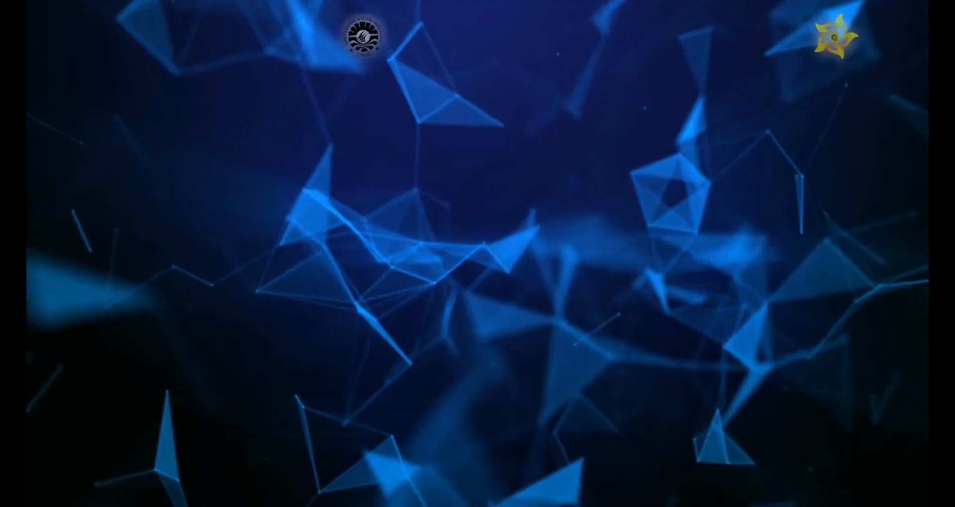